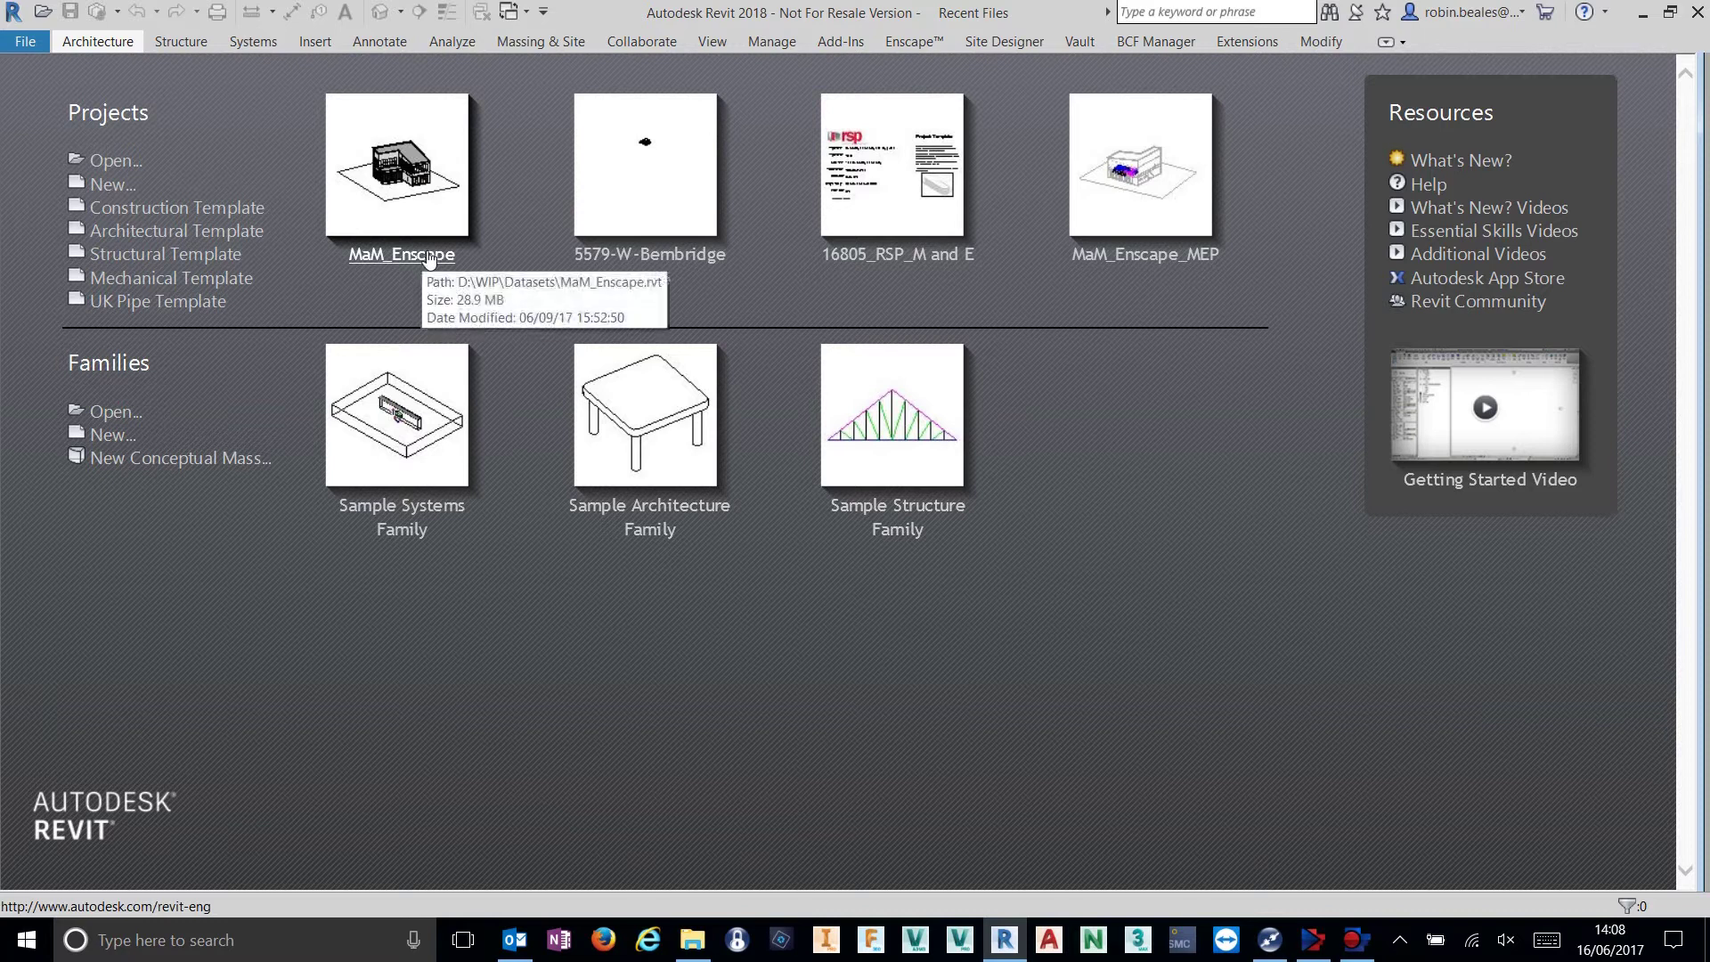
# Start Project1 from the Architectural Template so the empty Level 0 floor plan opens.
pyautogui.click(182, 235)
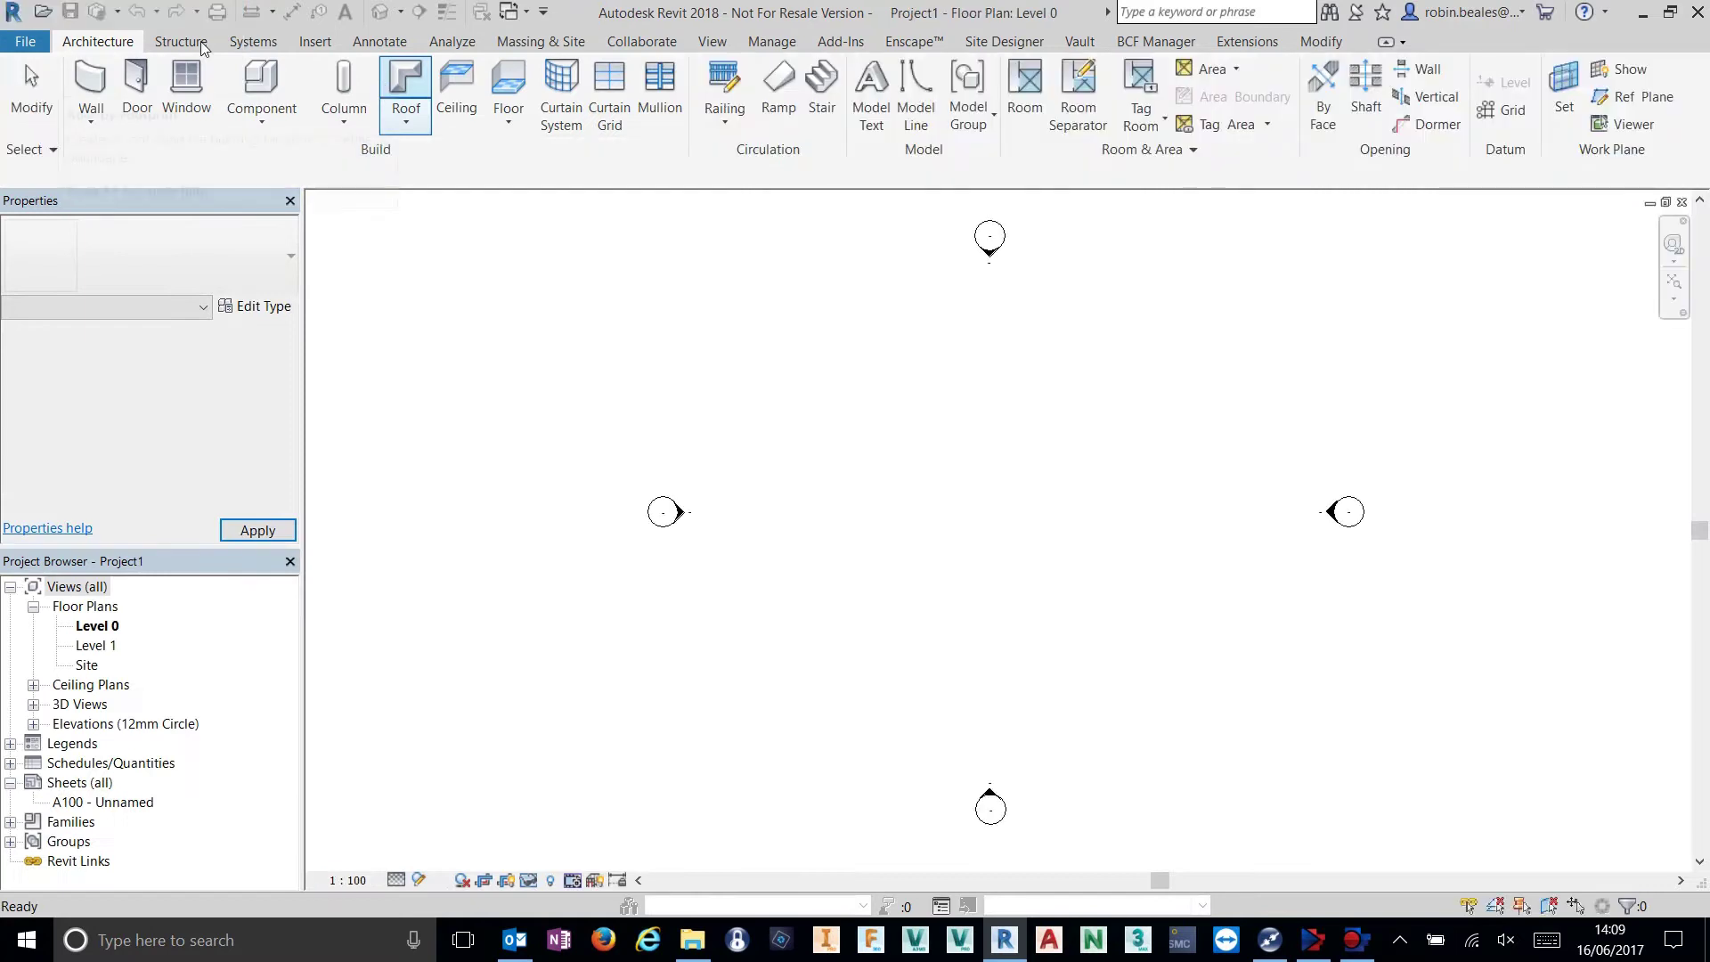
# Draw one straight horizontal wall, about 8300 mm long, on Level 0.
pyautogui.click(92, 83)
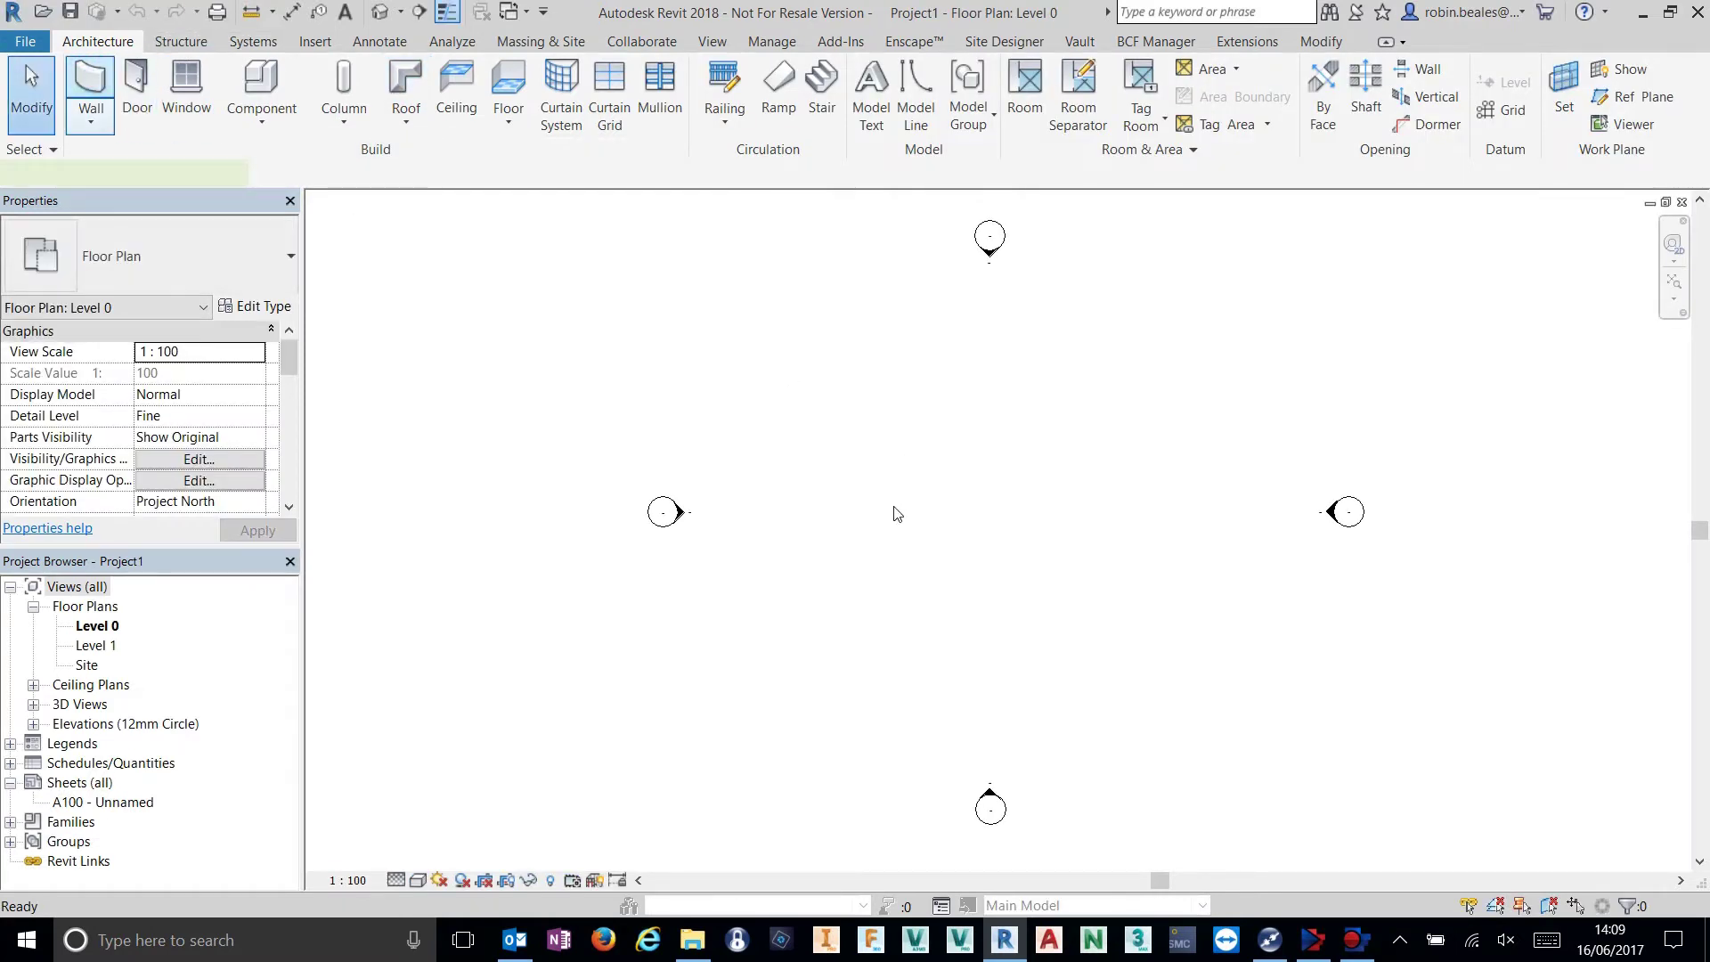
pyautogui.scroll(2, 897, 514)
pyautogui.moveTo(946, 513); pyautogui.dragTo(866, 522, button='middle')
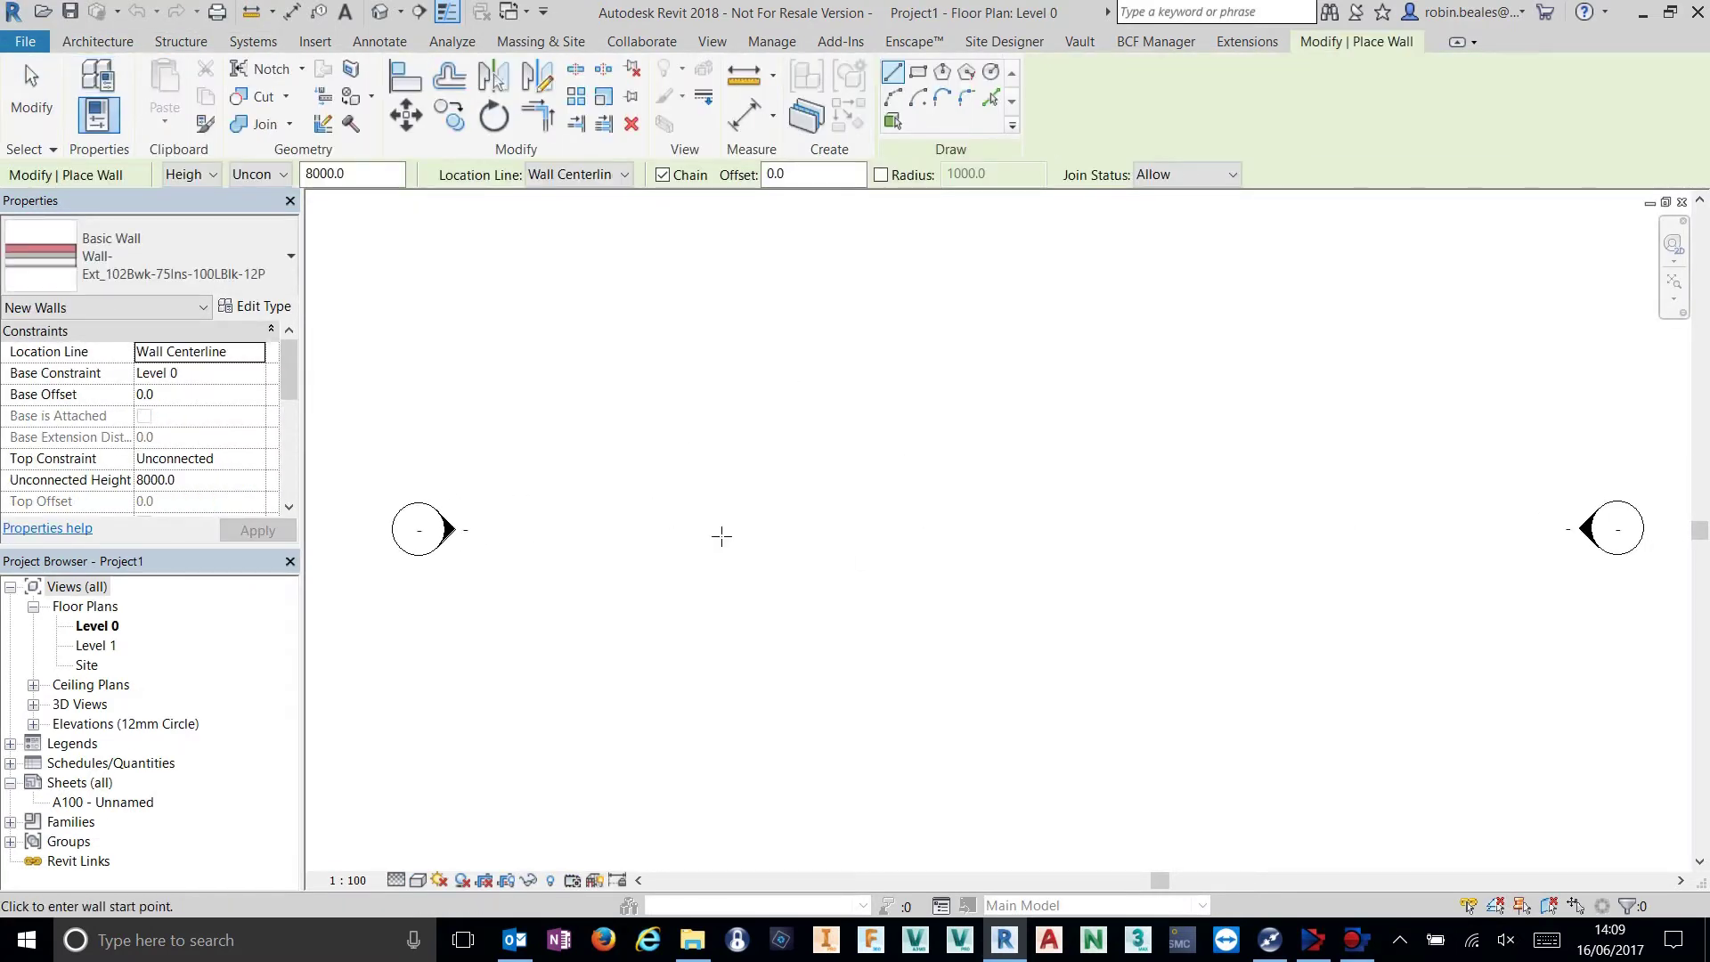
pyautogui.click(691, 475)
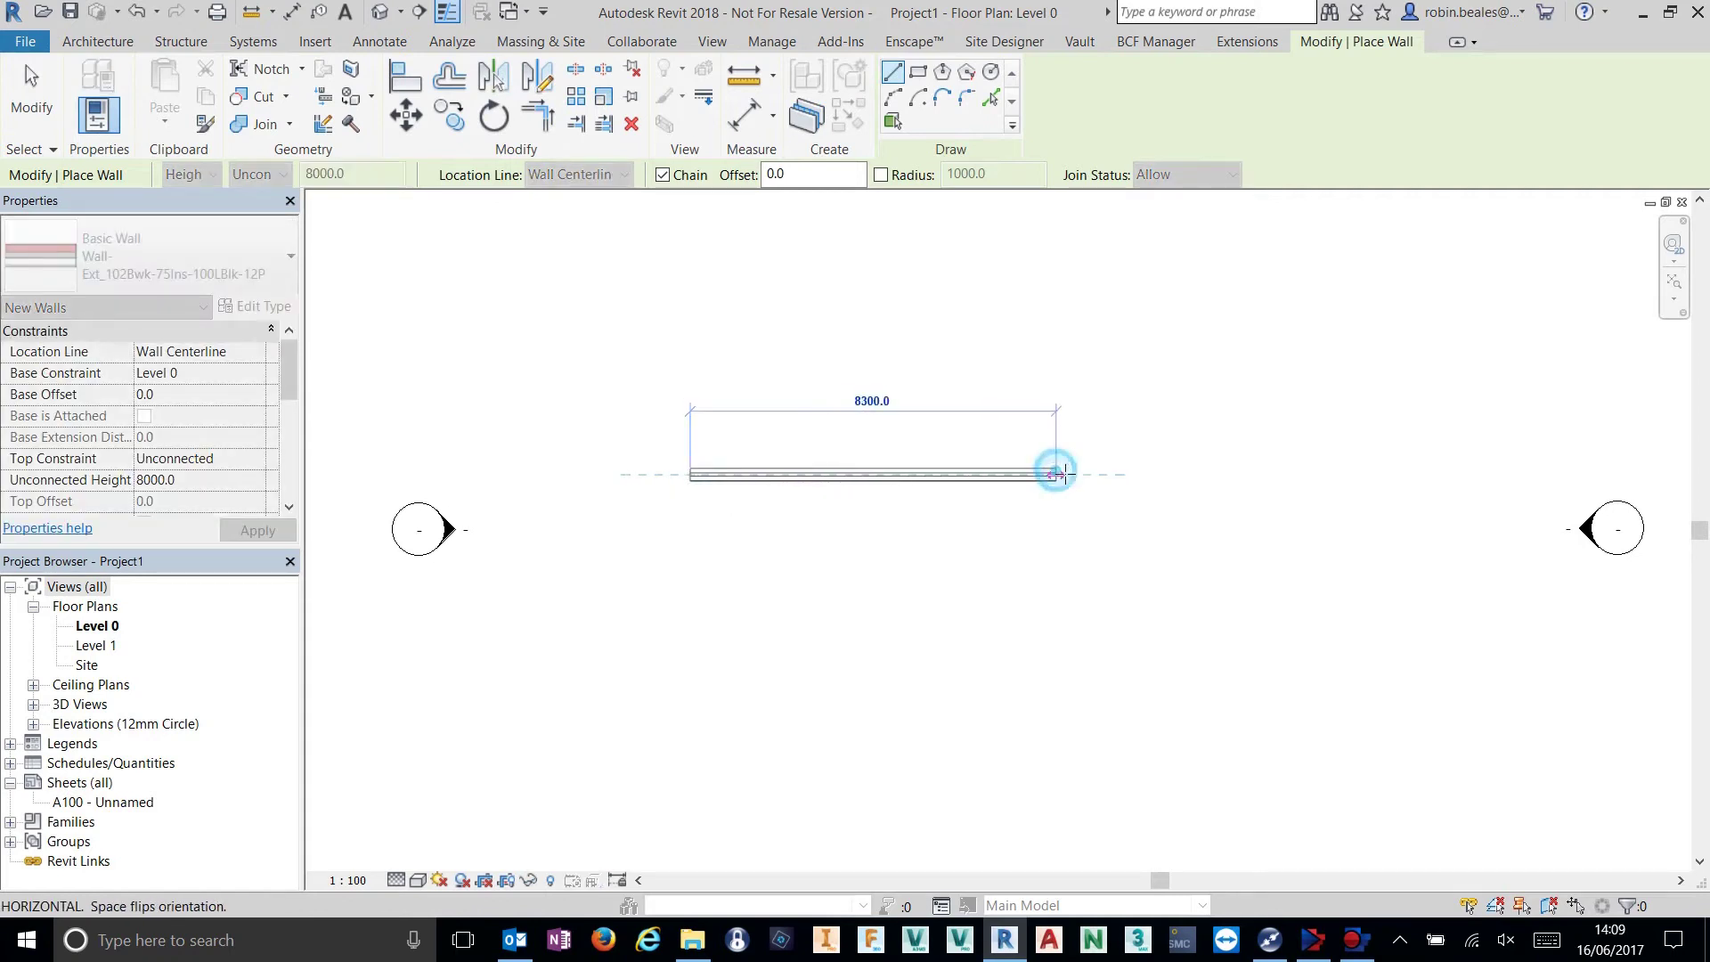
pyautogui.click(1056, 473)
pyautogui.rightClick(982, 373)
pyautogui.click(999, 387)
pyautogui.scroll(1, 871, 501)
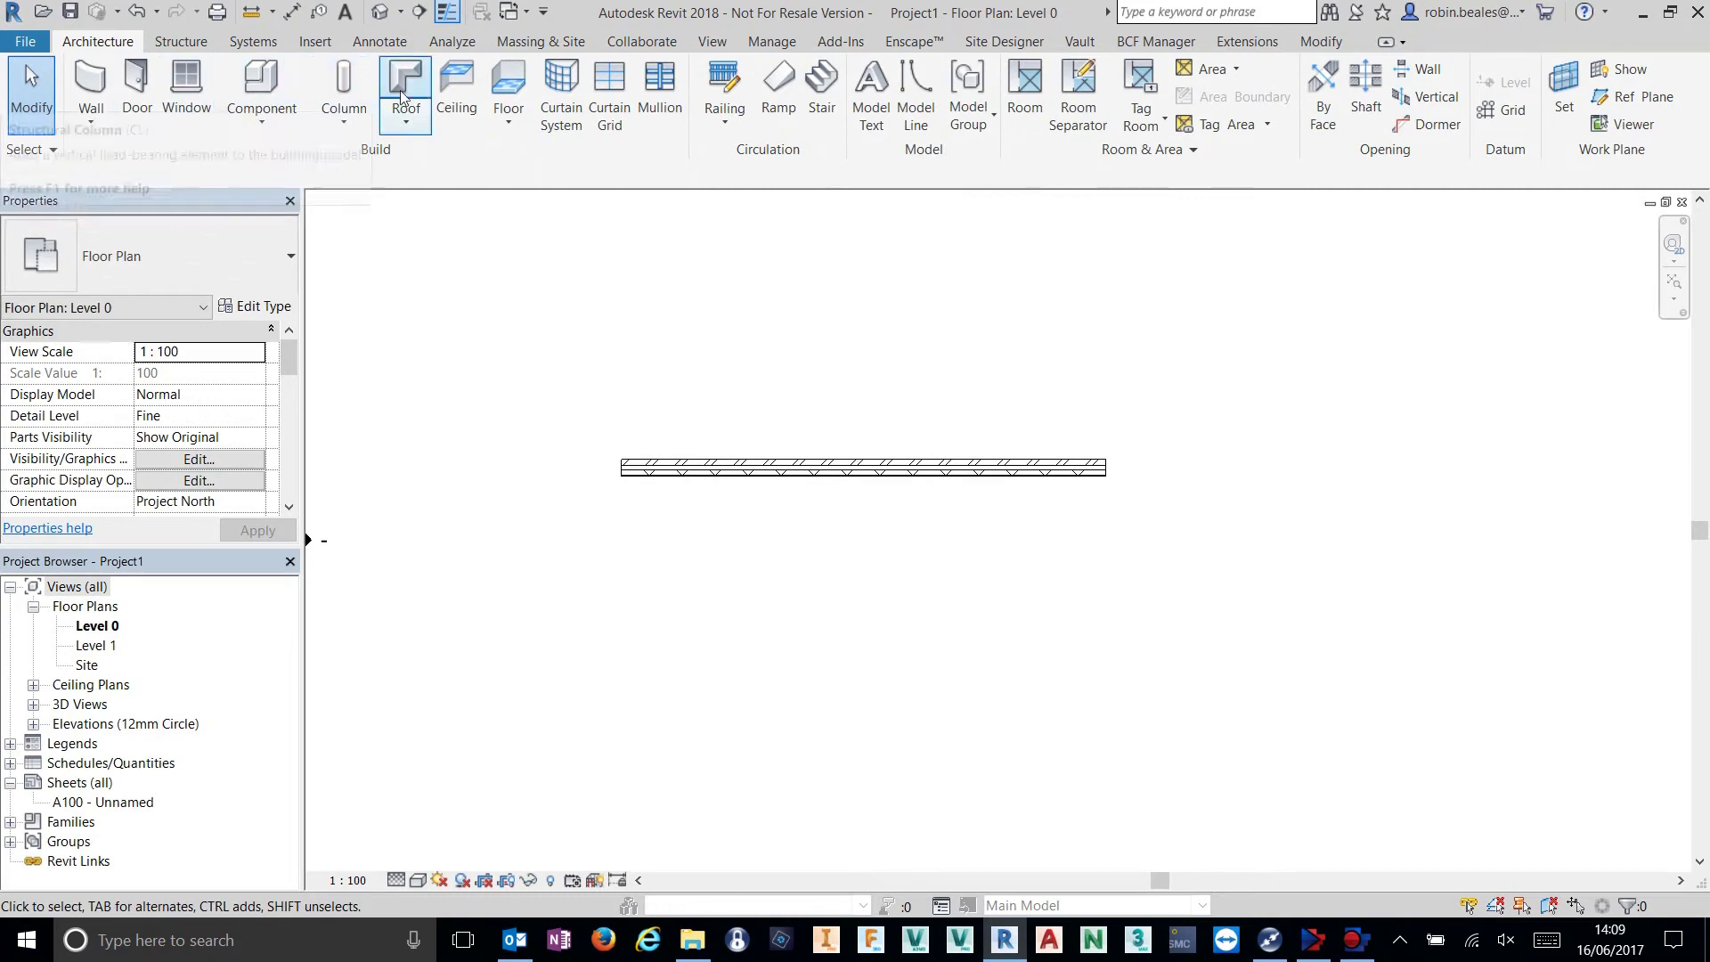
# Sketch a rectangular floor slab about 11200 mm wide enclosing the wall and finish it.
pyautogui.click(506, 97)
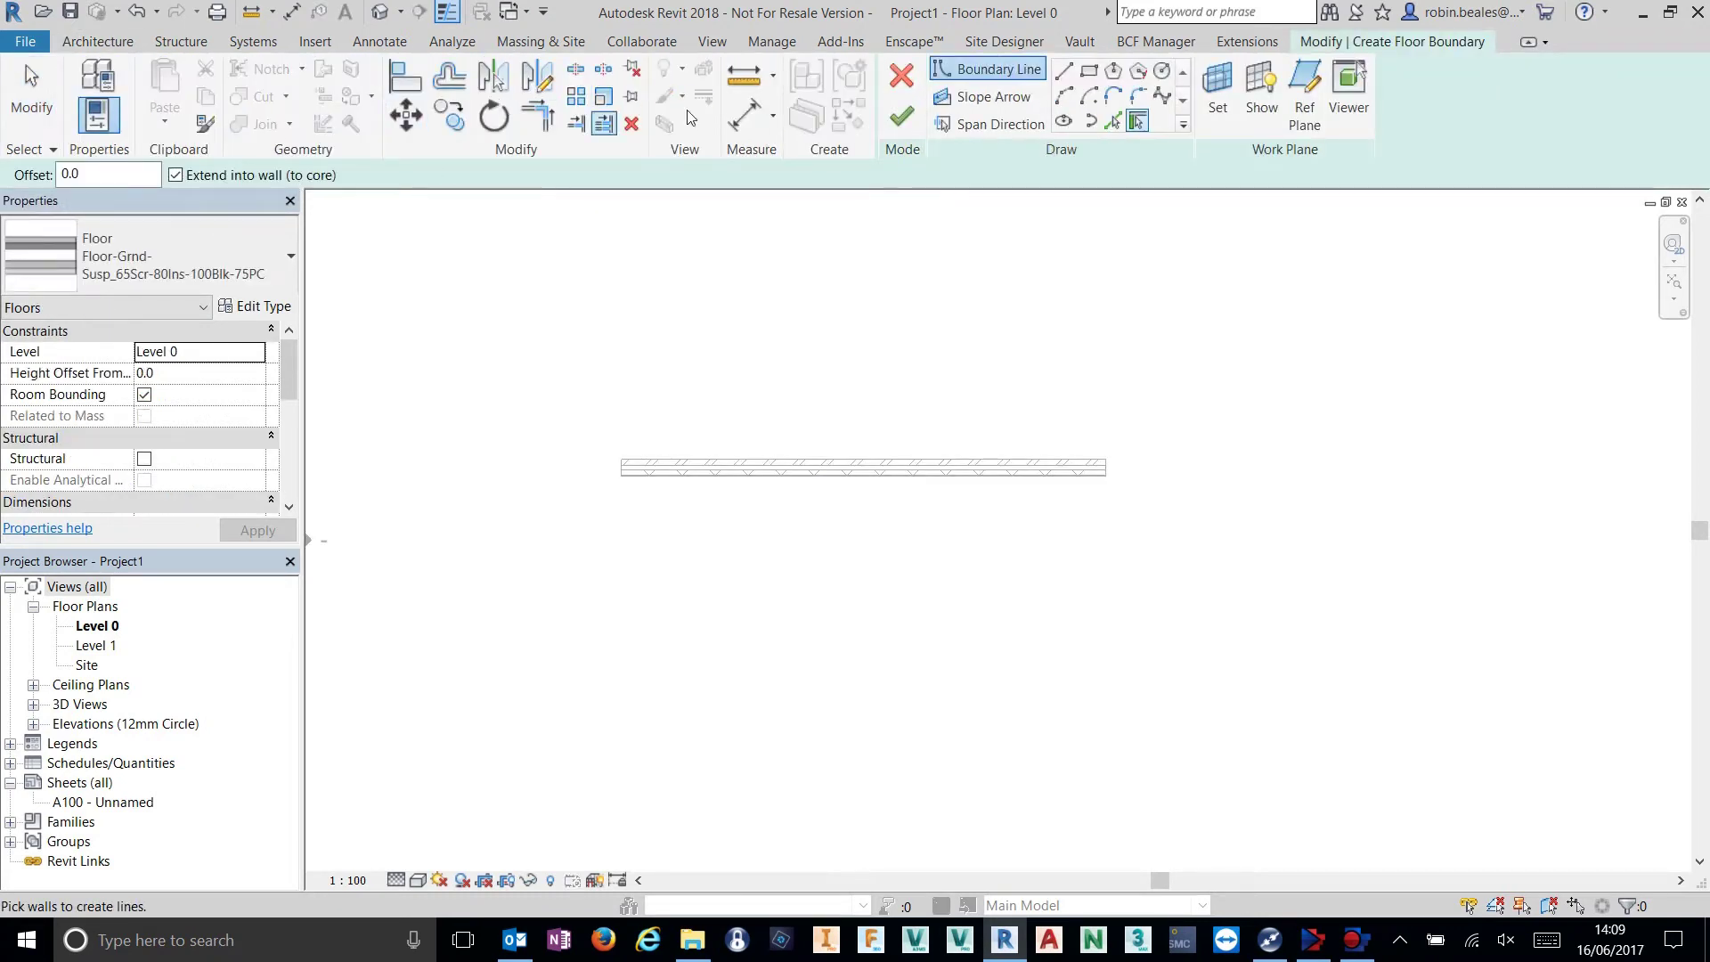
pyautogui.click(1088, 71)
pyautogui.click(525, 245)
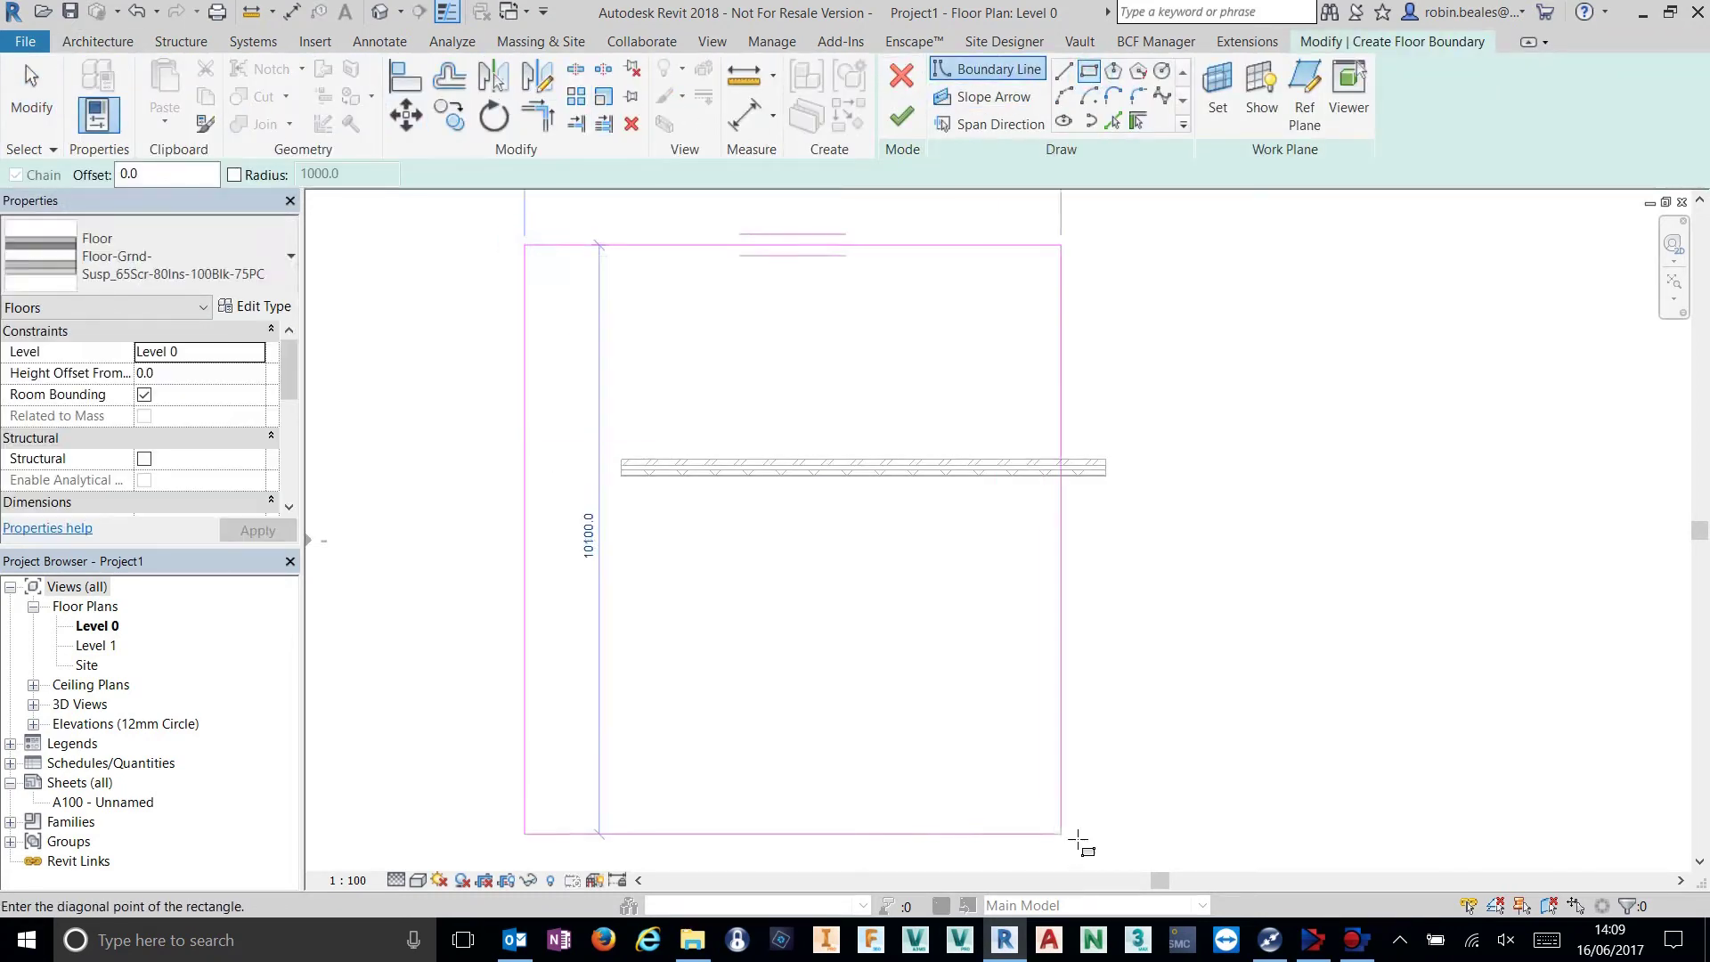
pyautogui.click(1177, 787)
pyautogui.click(902, 117)
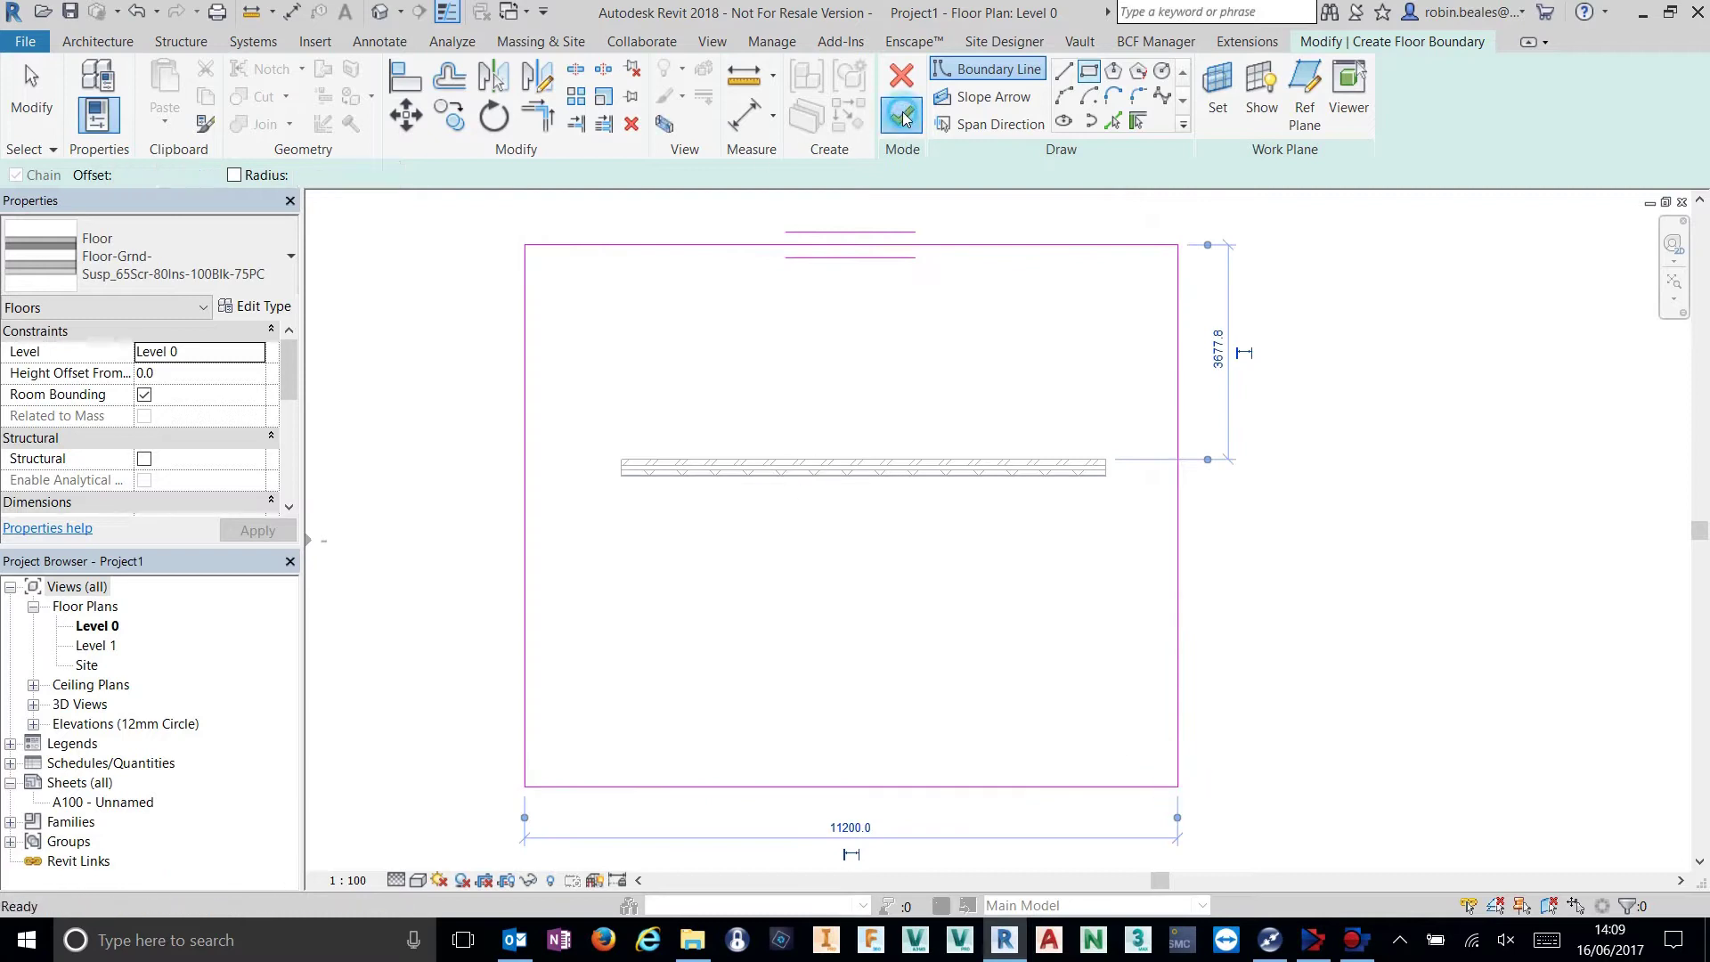
pyautogui.rightClick(403, 342)
pyautogui.click(440, 354)
pyautogui.rightClick(431, 343)
pyautogui.click(466, 352)
pyautogui.click(467, 356)
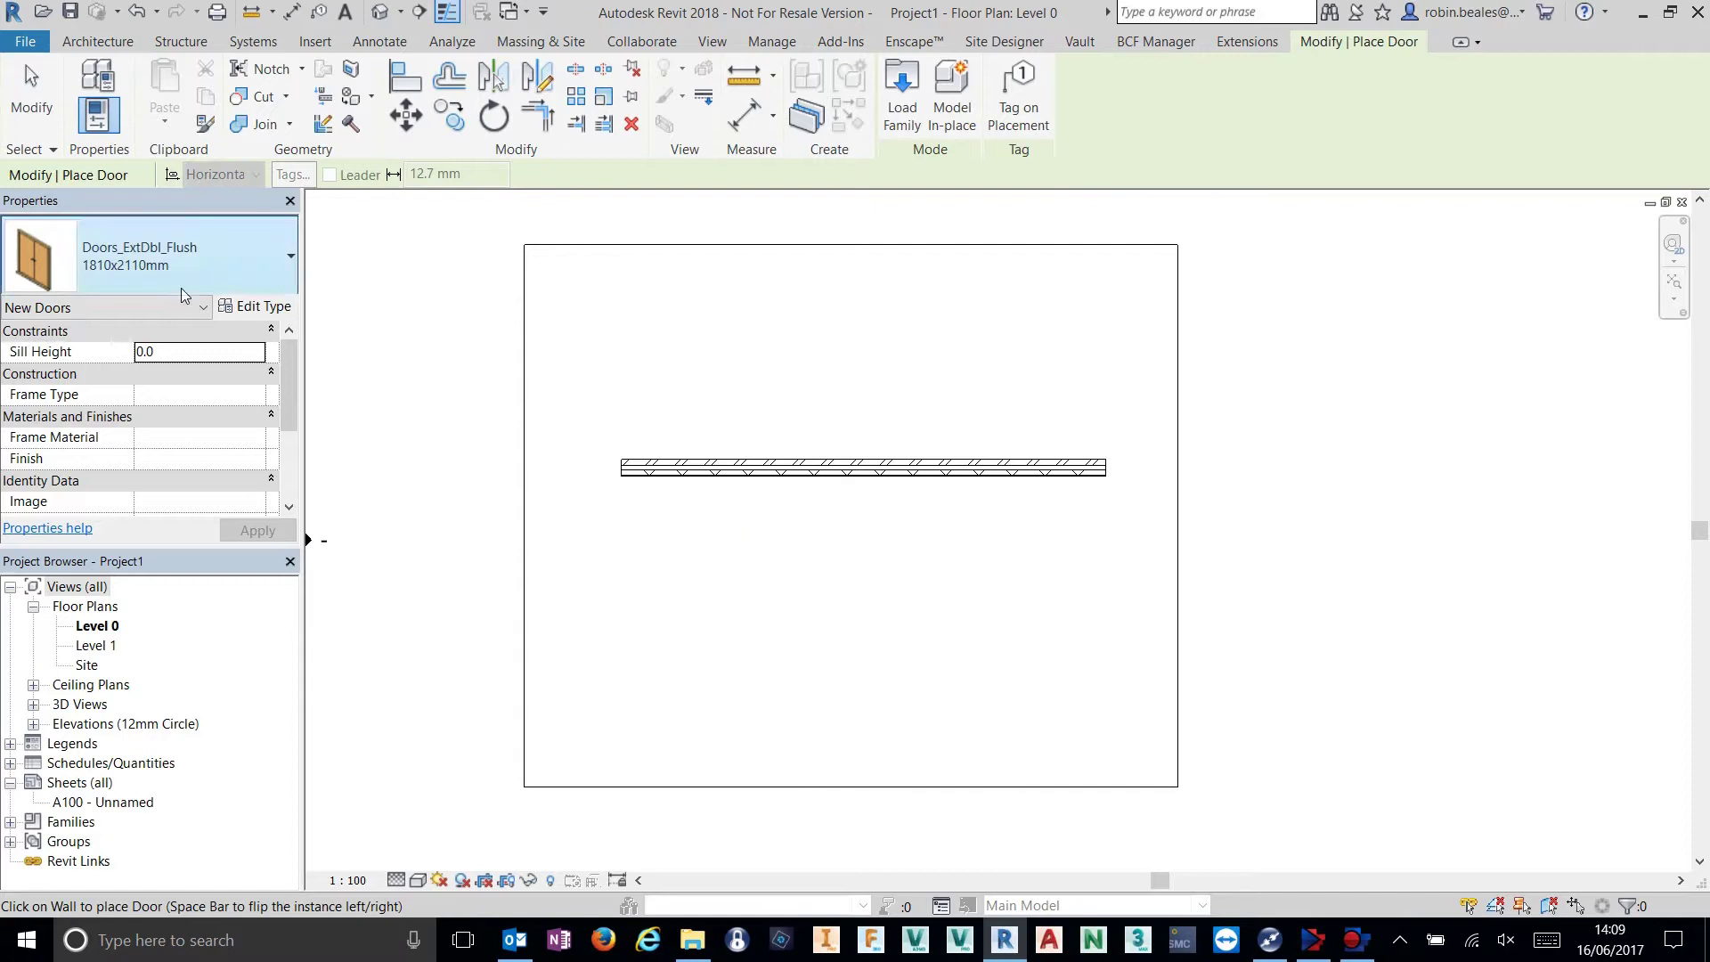
# Place a Doors_IntSgl 1010x2110mm door in the wall.
pyautogui.click(178, 253)
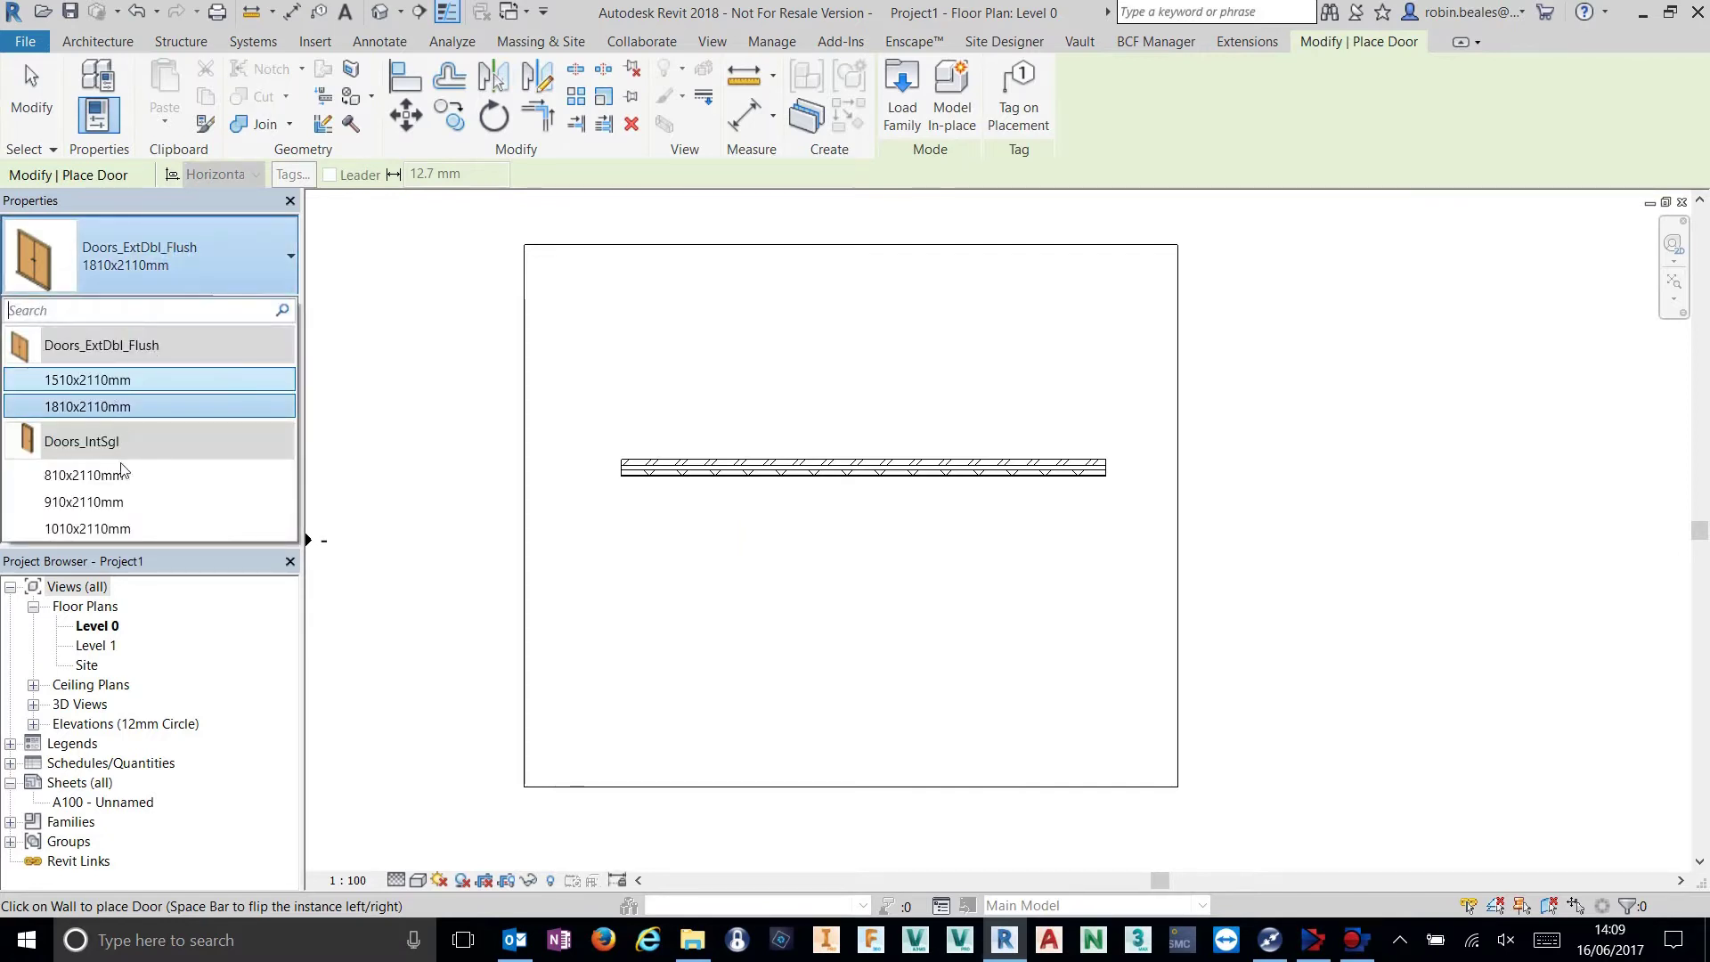
pyautogui.click(125, 527)
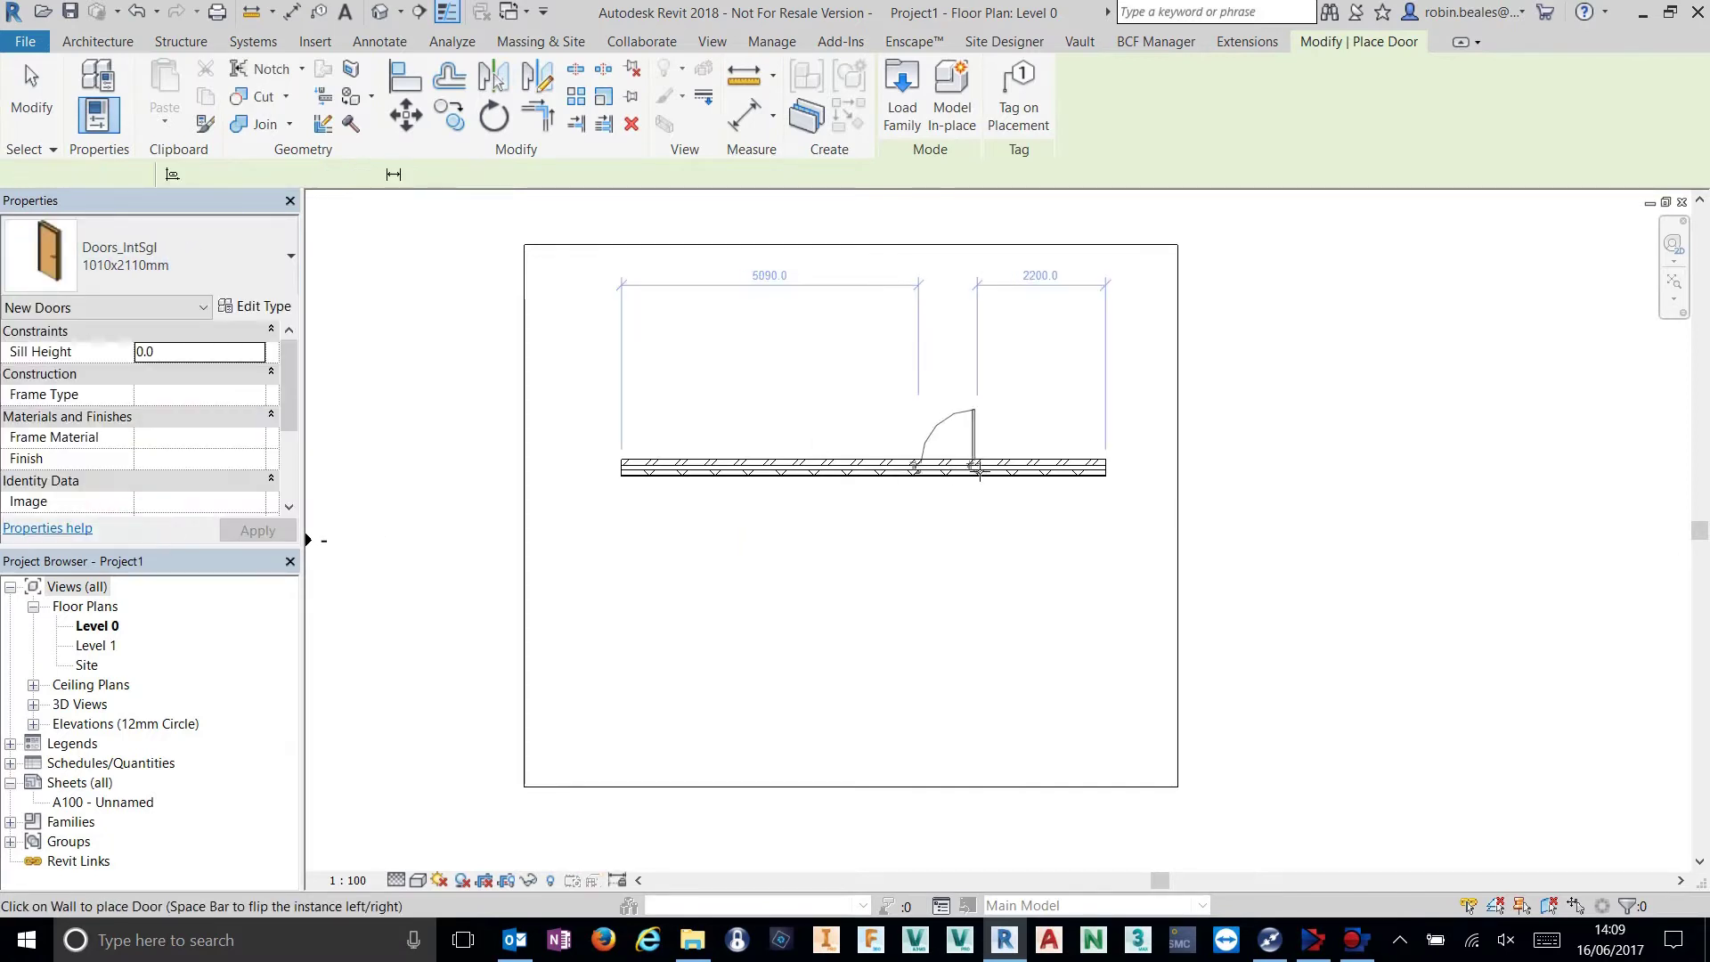
pyautogui.click(954, 459)
pyautogui.rightClick(653, 351)
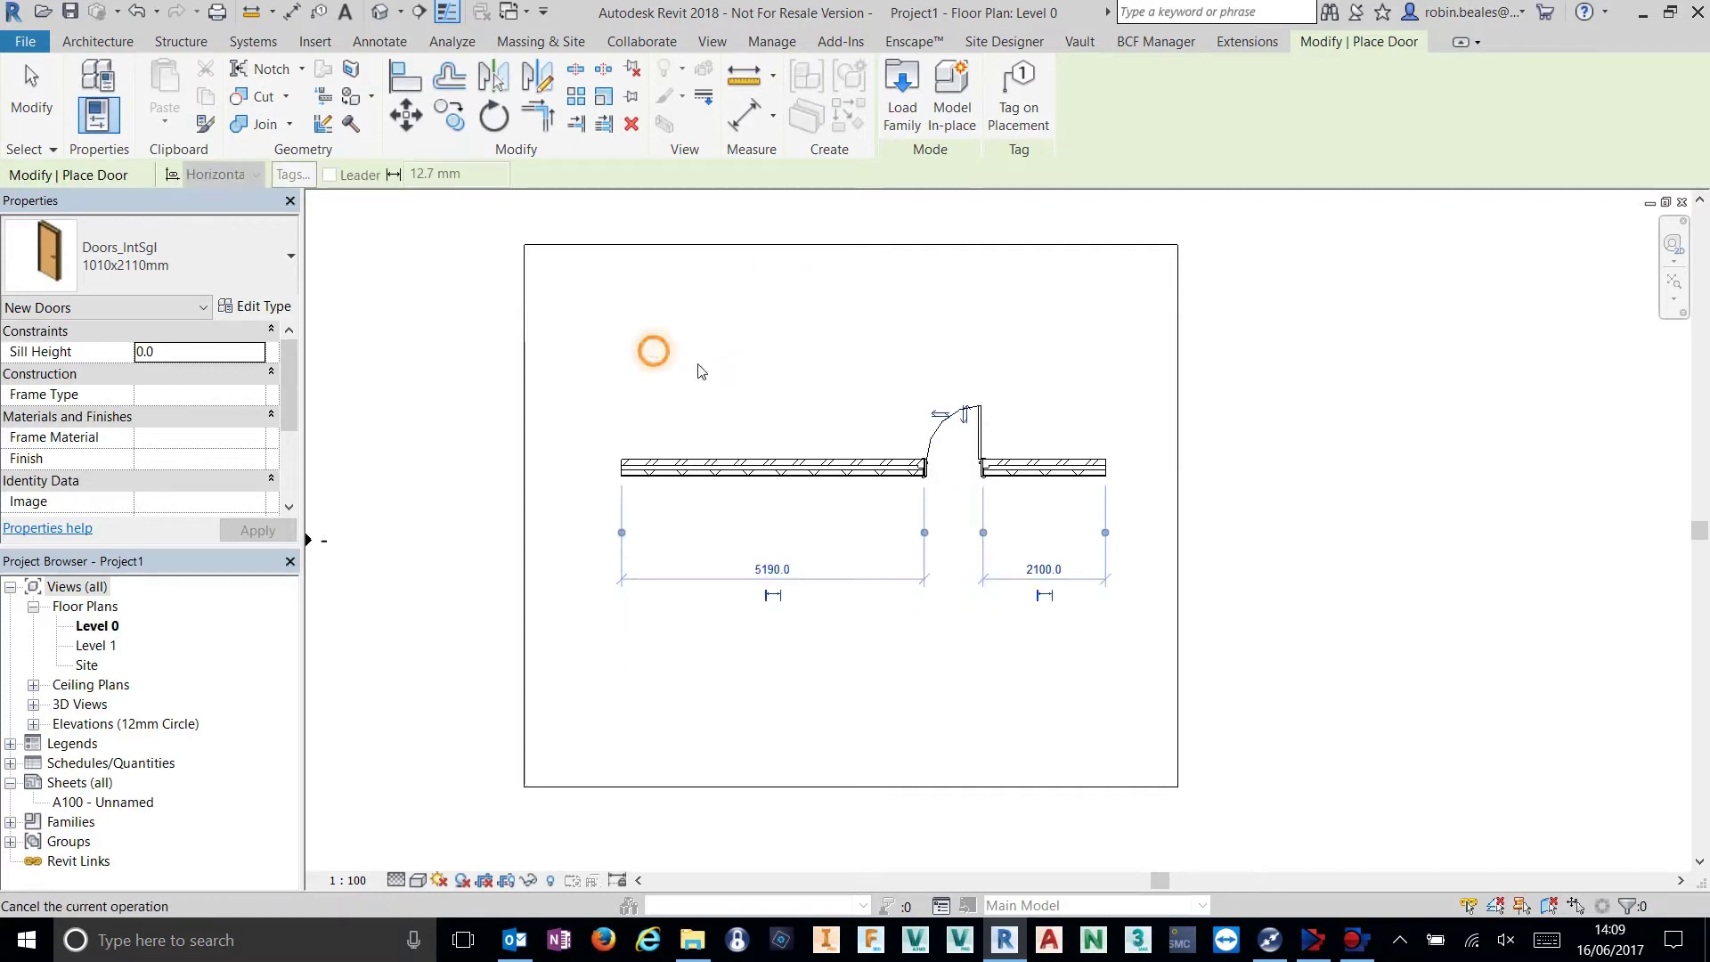
pyautogui.click(708, 356)
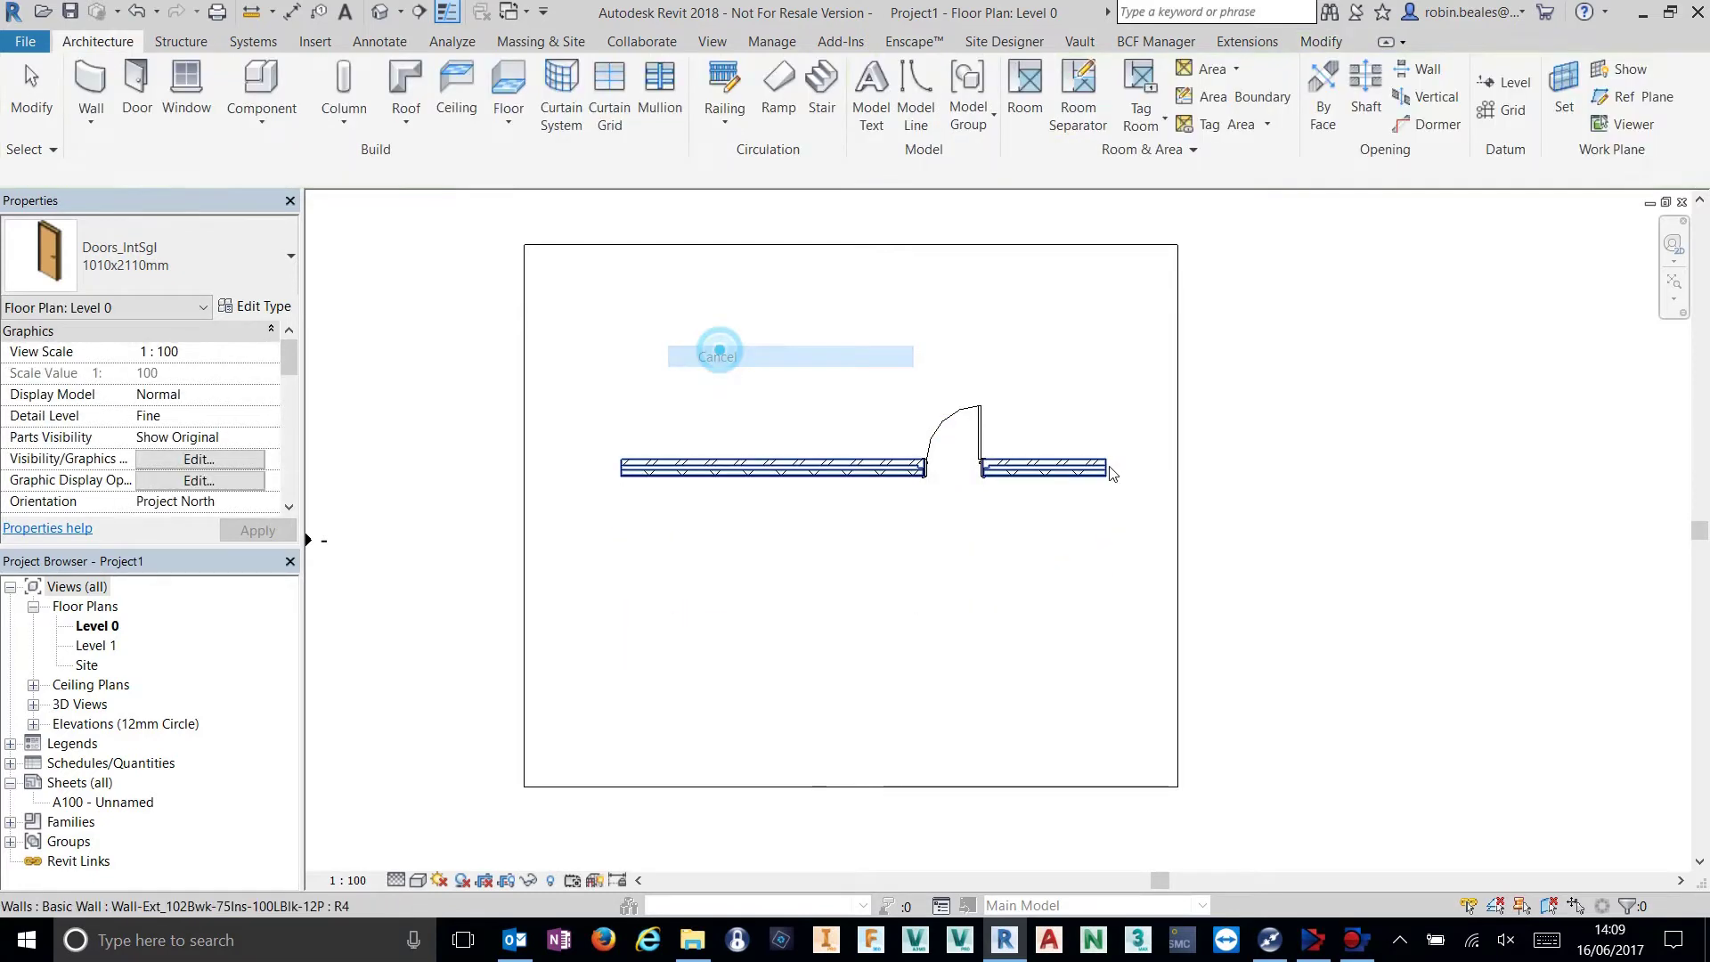
# Place three Windows_Sgl_Plain 910x910mm windows, one right and two left of the door.
pyautogui.click(186, 89)
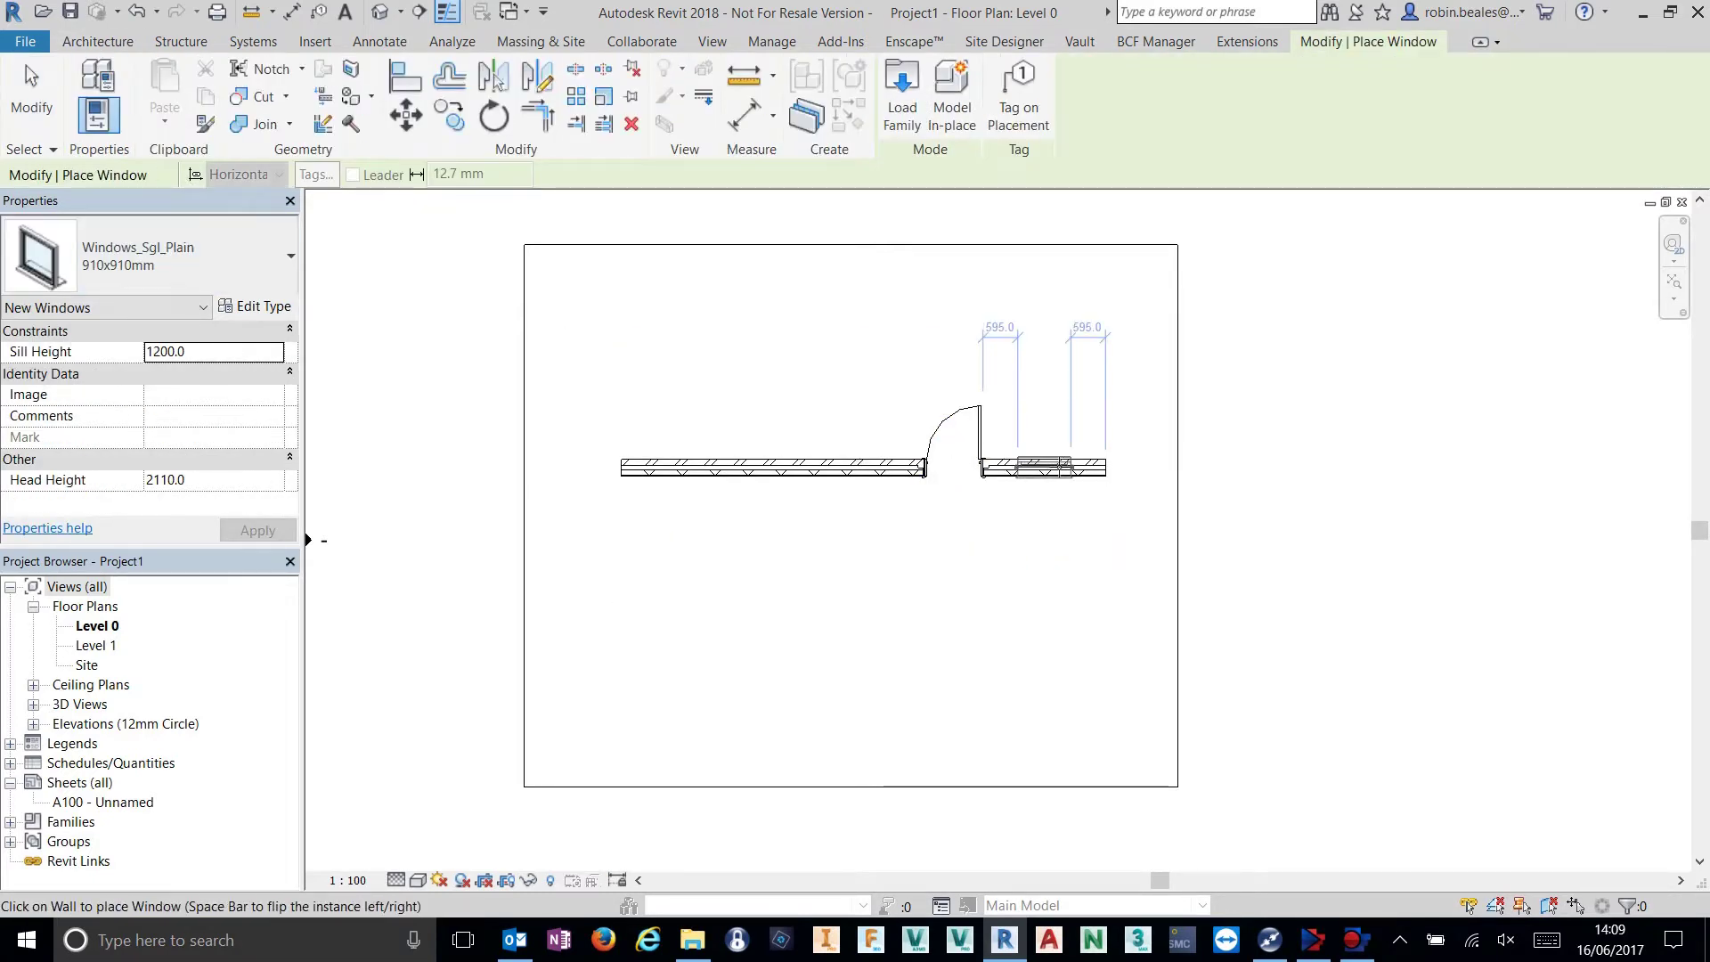
pyautogui.click(1047, 465)
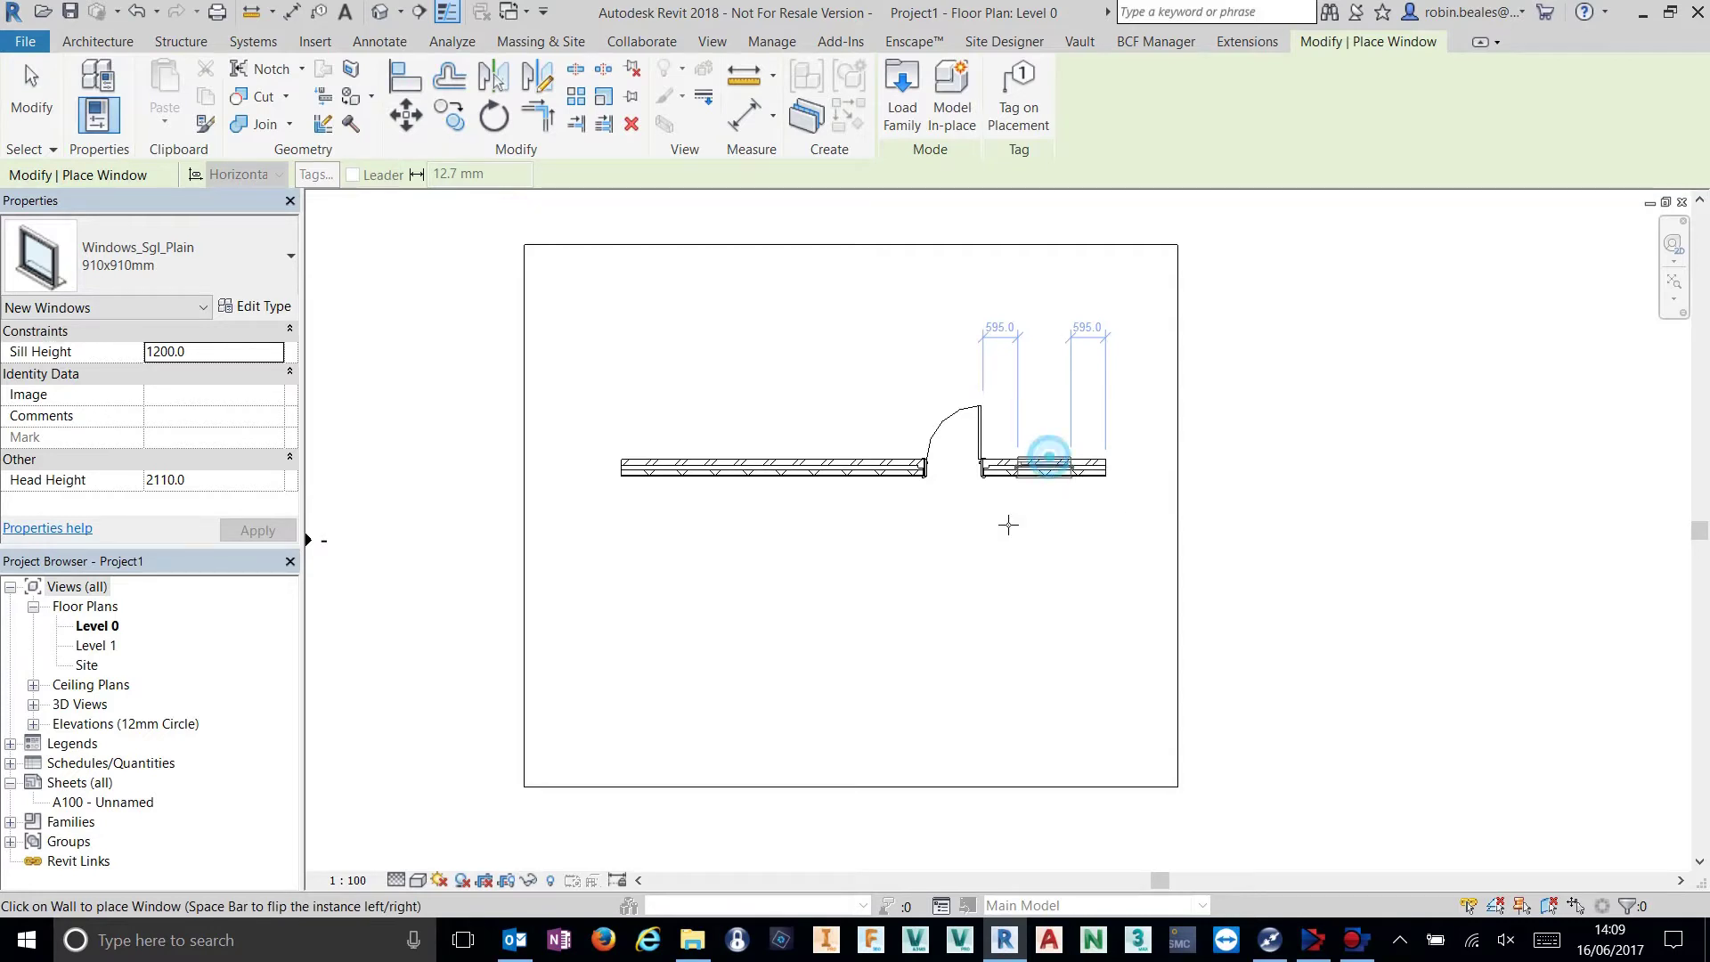
pyautogui.click(877, 472)
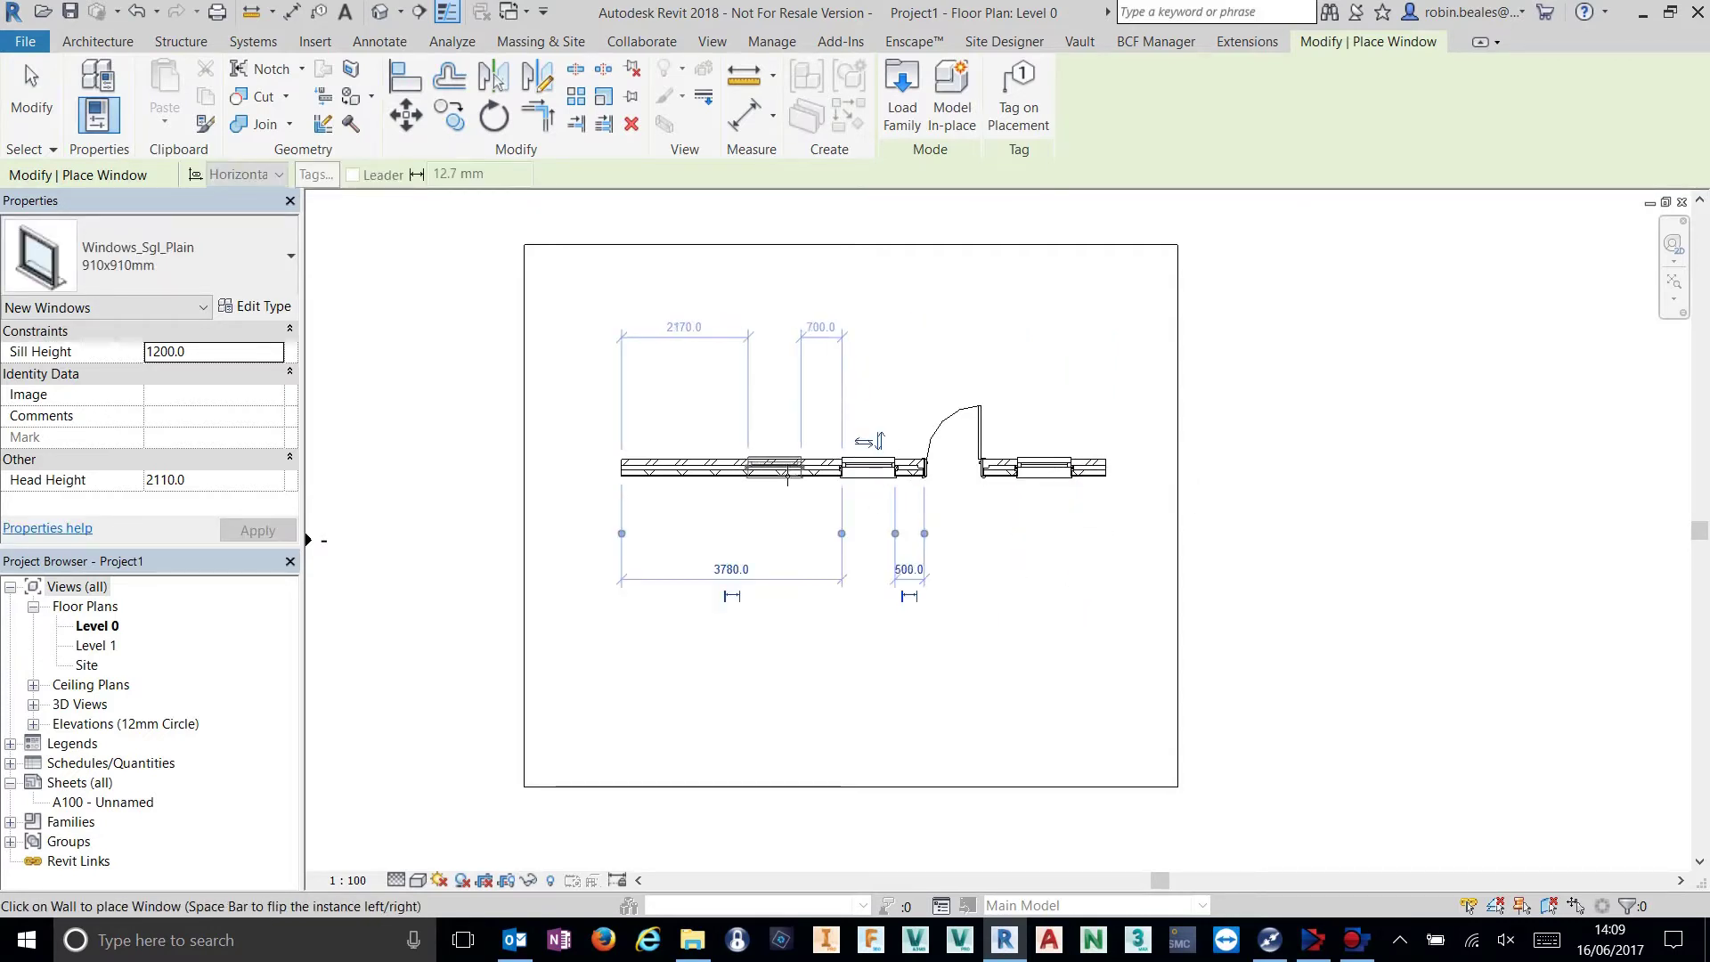
pyautogui.click(787, 471)
pyautogui.press('Escape')
pyautogui.press('Escape')
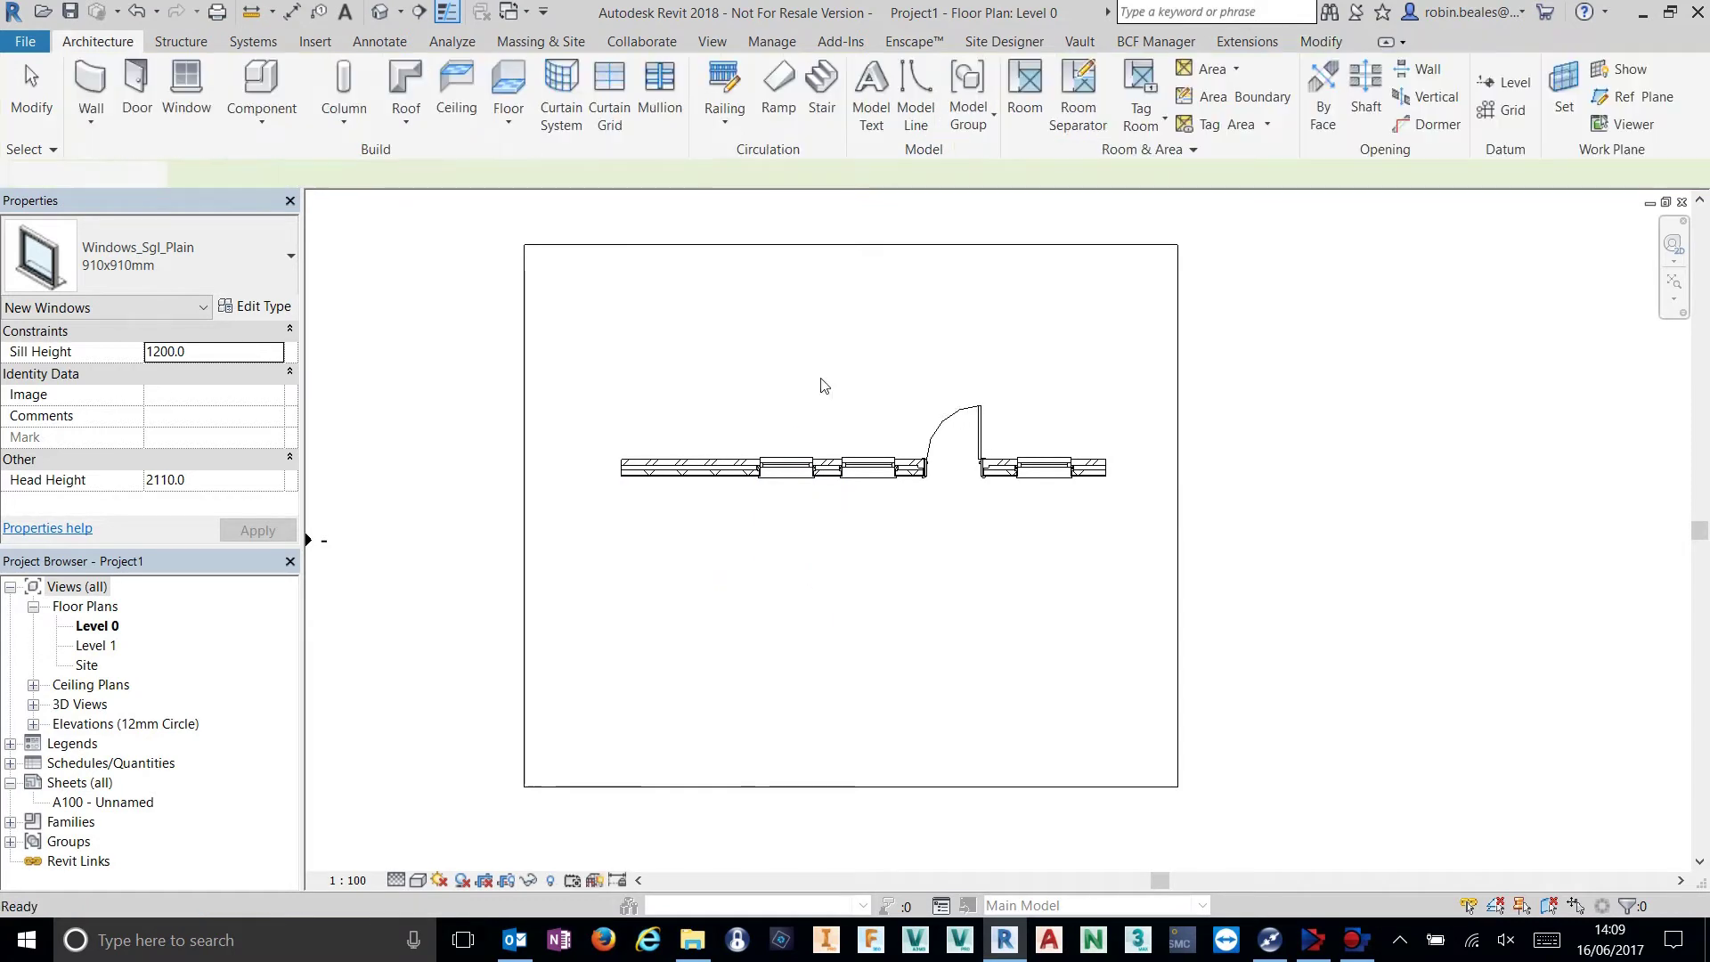
# In the default 3D view, drag the wall's top down to lower it, then start Enscape.
pyautogui.click(381, 13)
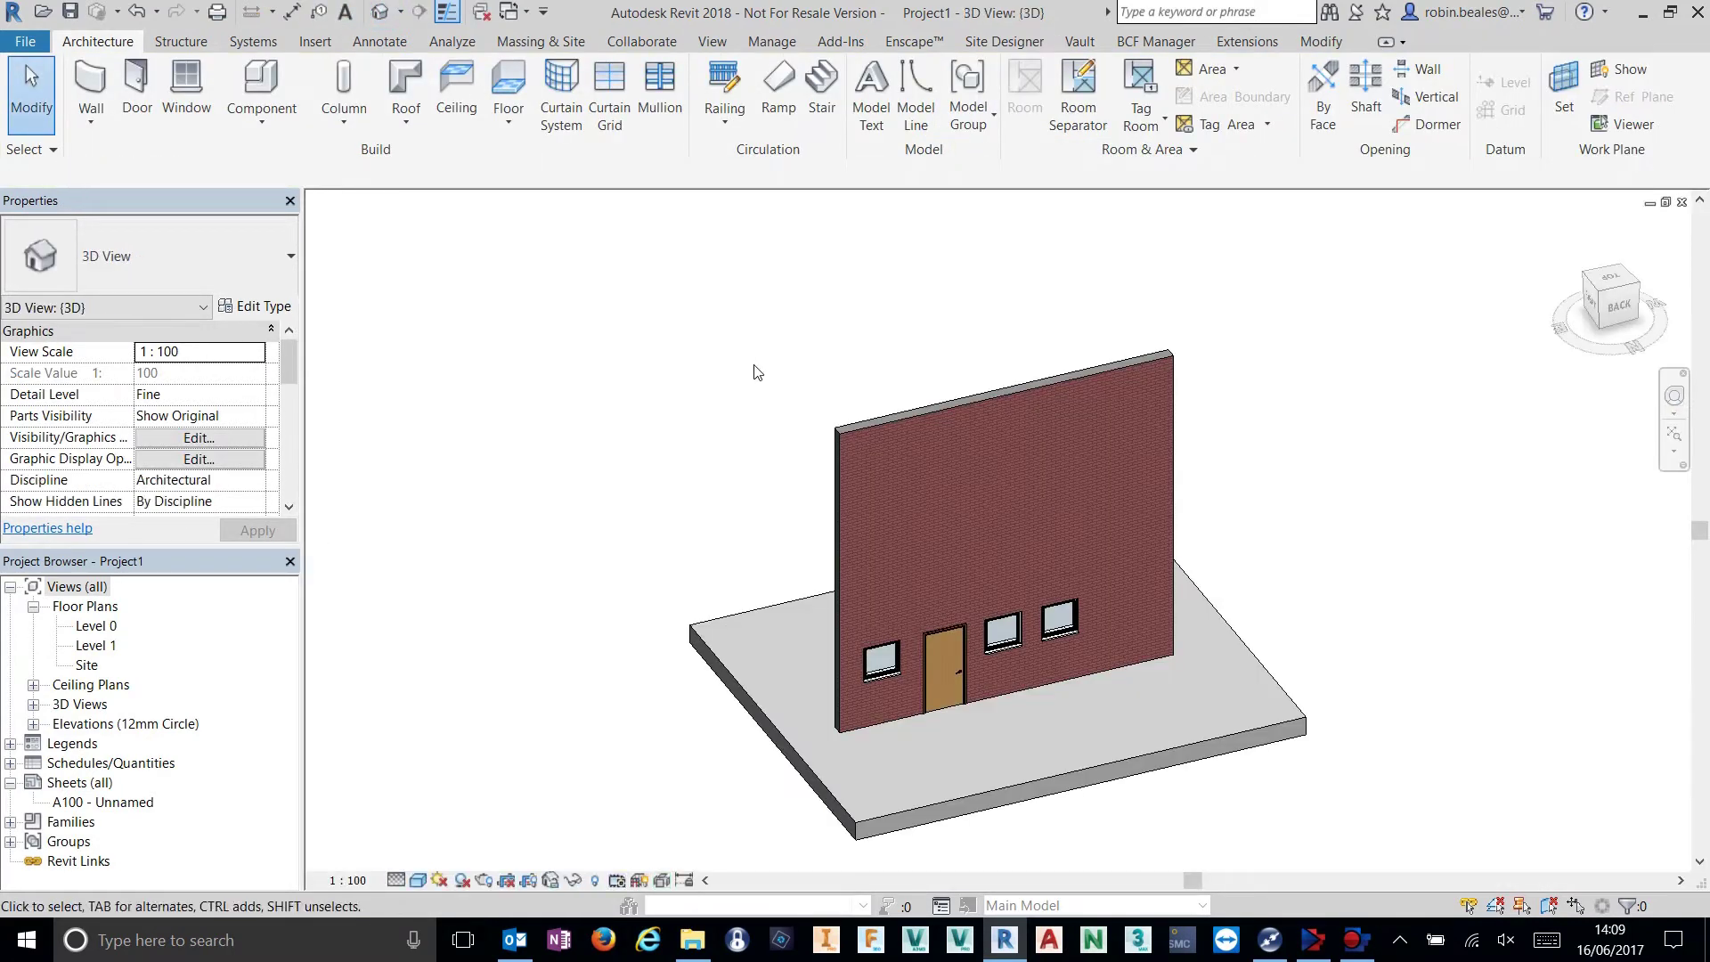
pyautogui.click(1012, 401)
pyautogui.moveTo(1012, 394); pyautogui.dragTo(1025, 554)
pyautogui.click(1054, 475)
pyautogui.moveTo(1054, 475); pyautogui.dragTo(927, 378, button='middle')
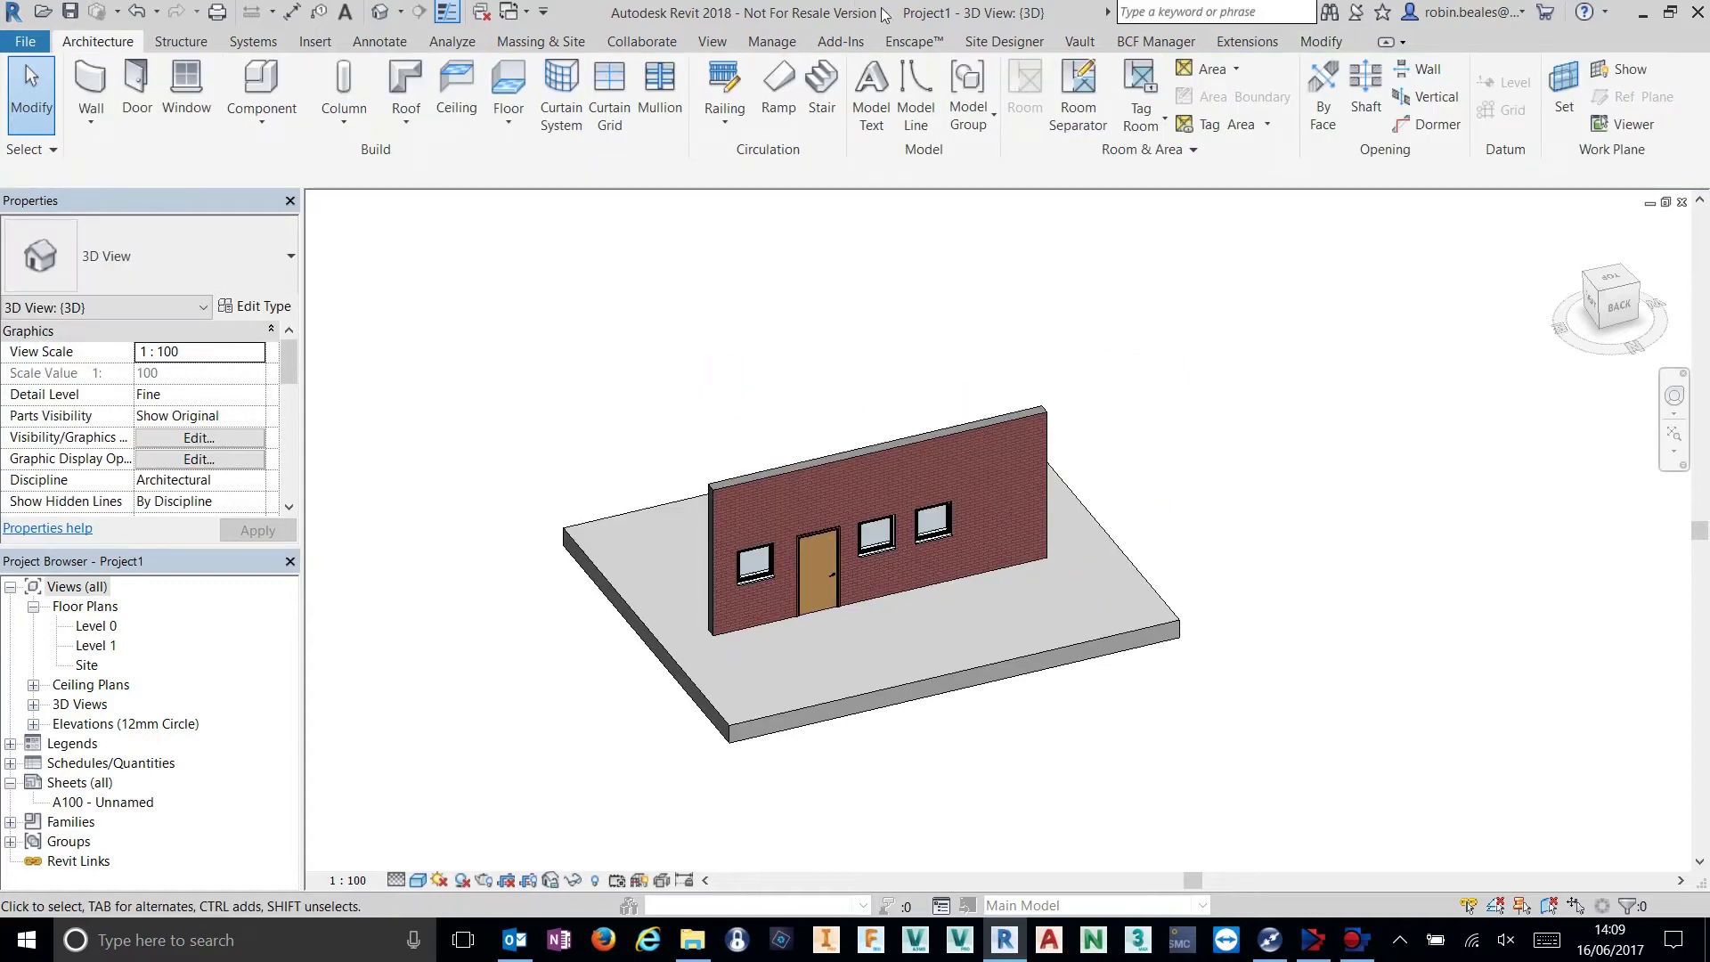
pyautogui.click(914, 54)
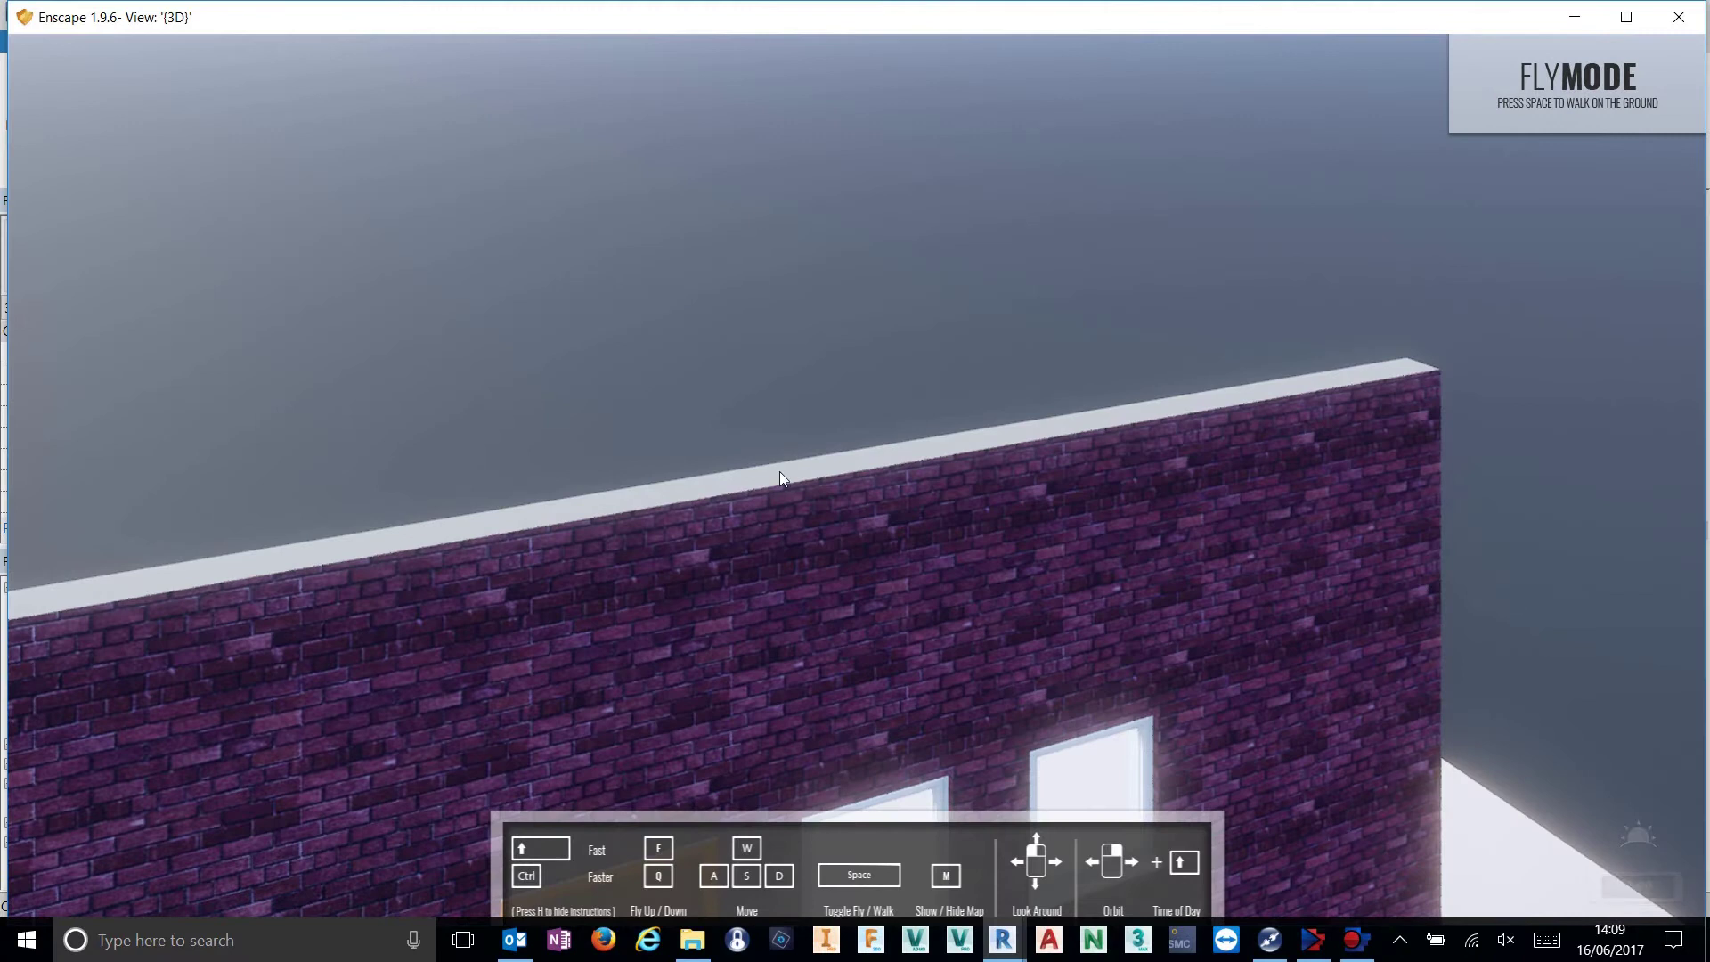
pyautogui.moveTo(778, 472); pyautogui.dragTo(782, 485)
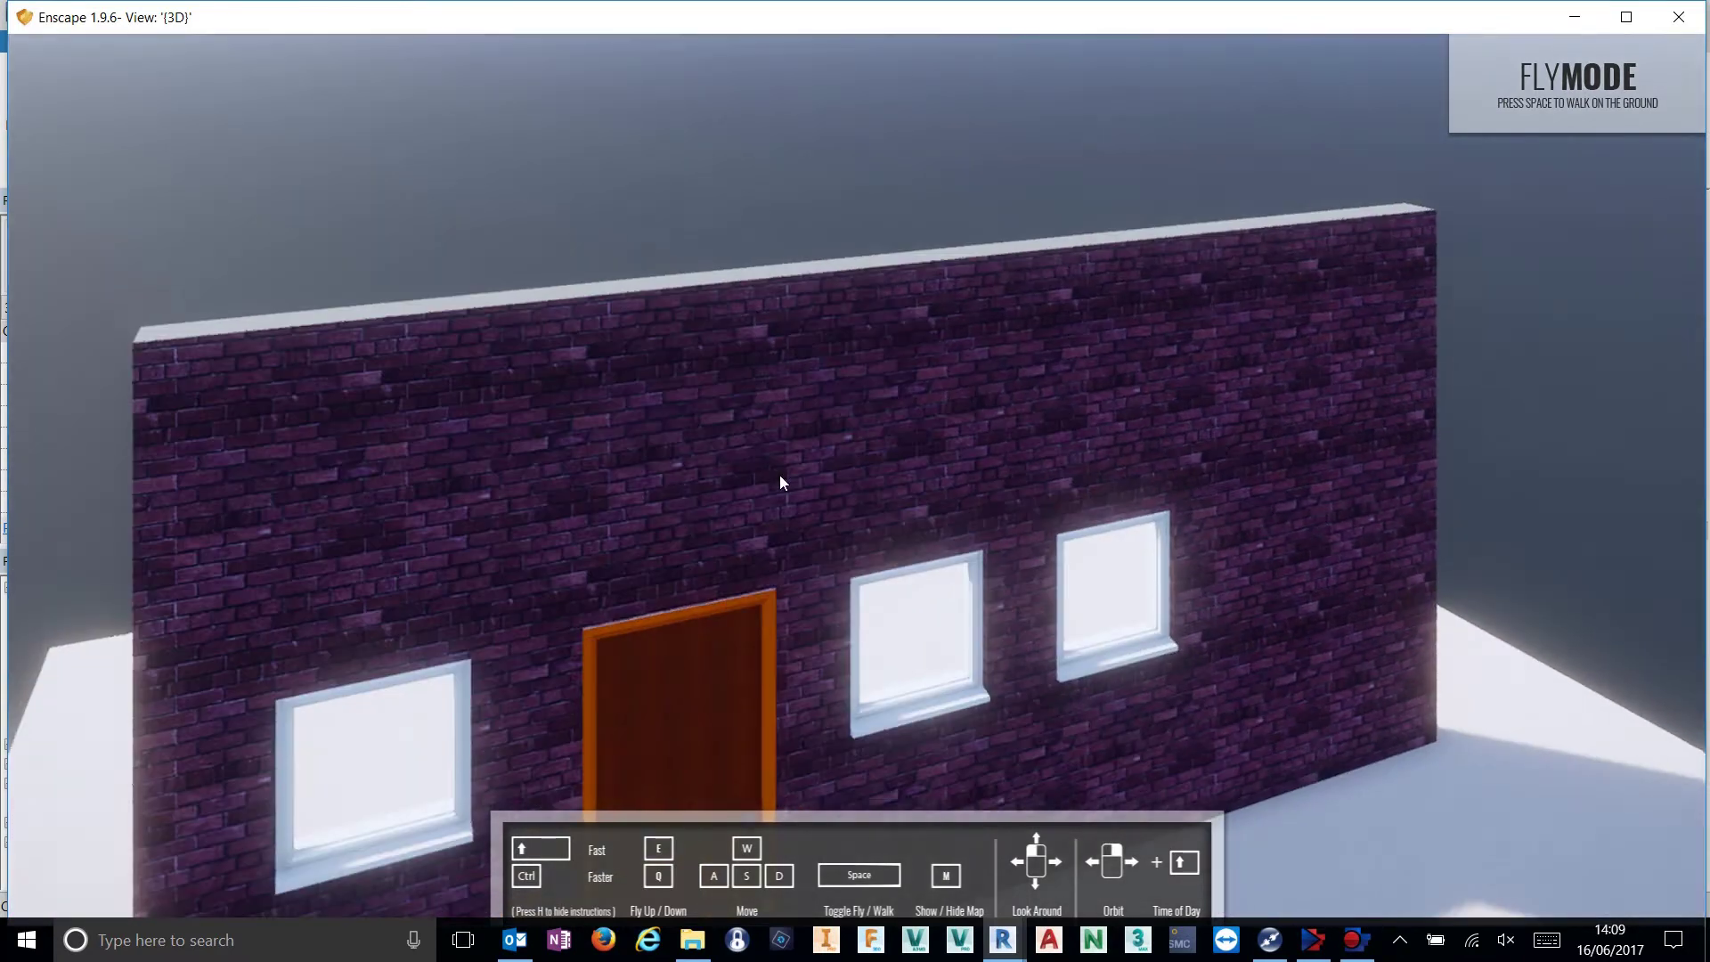
pyautogui.moveTo(805, 744); pyautogui.dragTo(775, 784)
pyautogui.moveTo(855, 481); pyautogui.dragTo(948, 636)
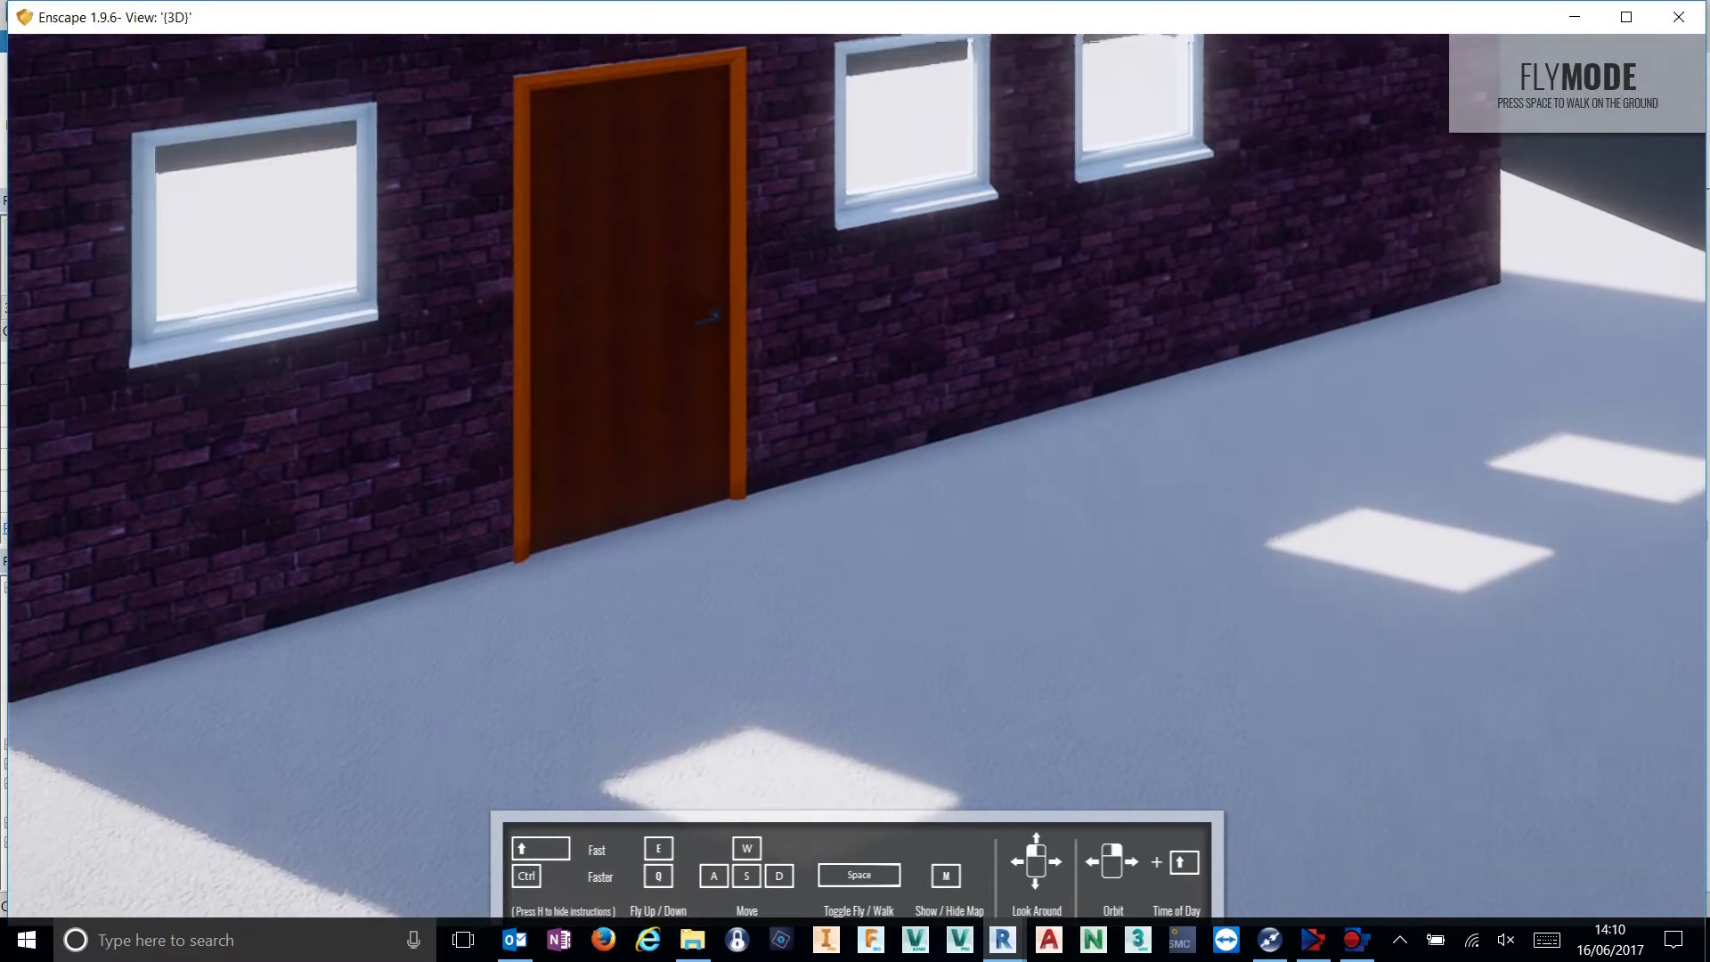
pyautogui.press('space')
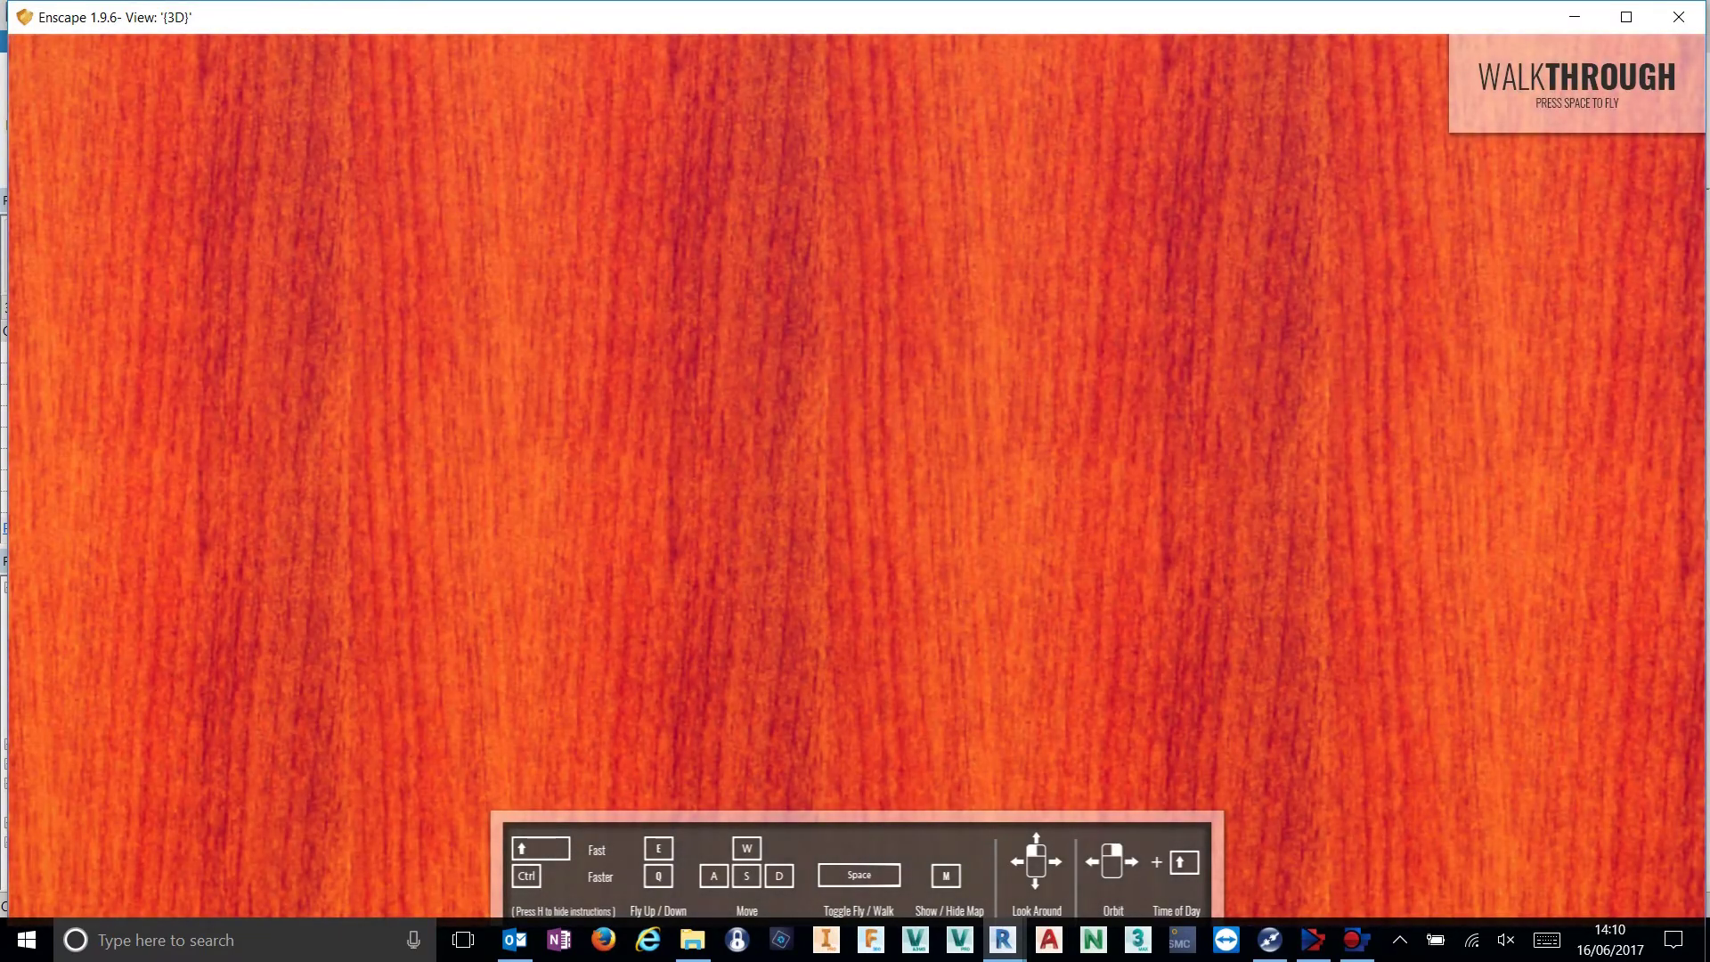
pyautogui.press('w')
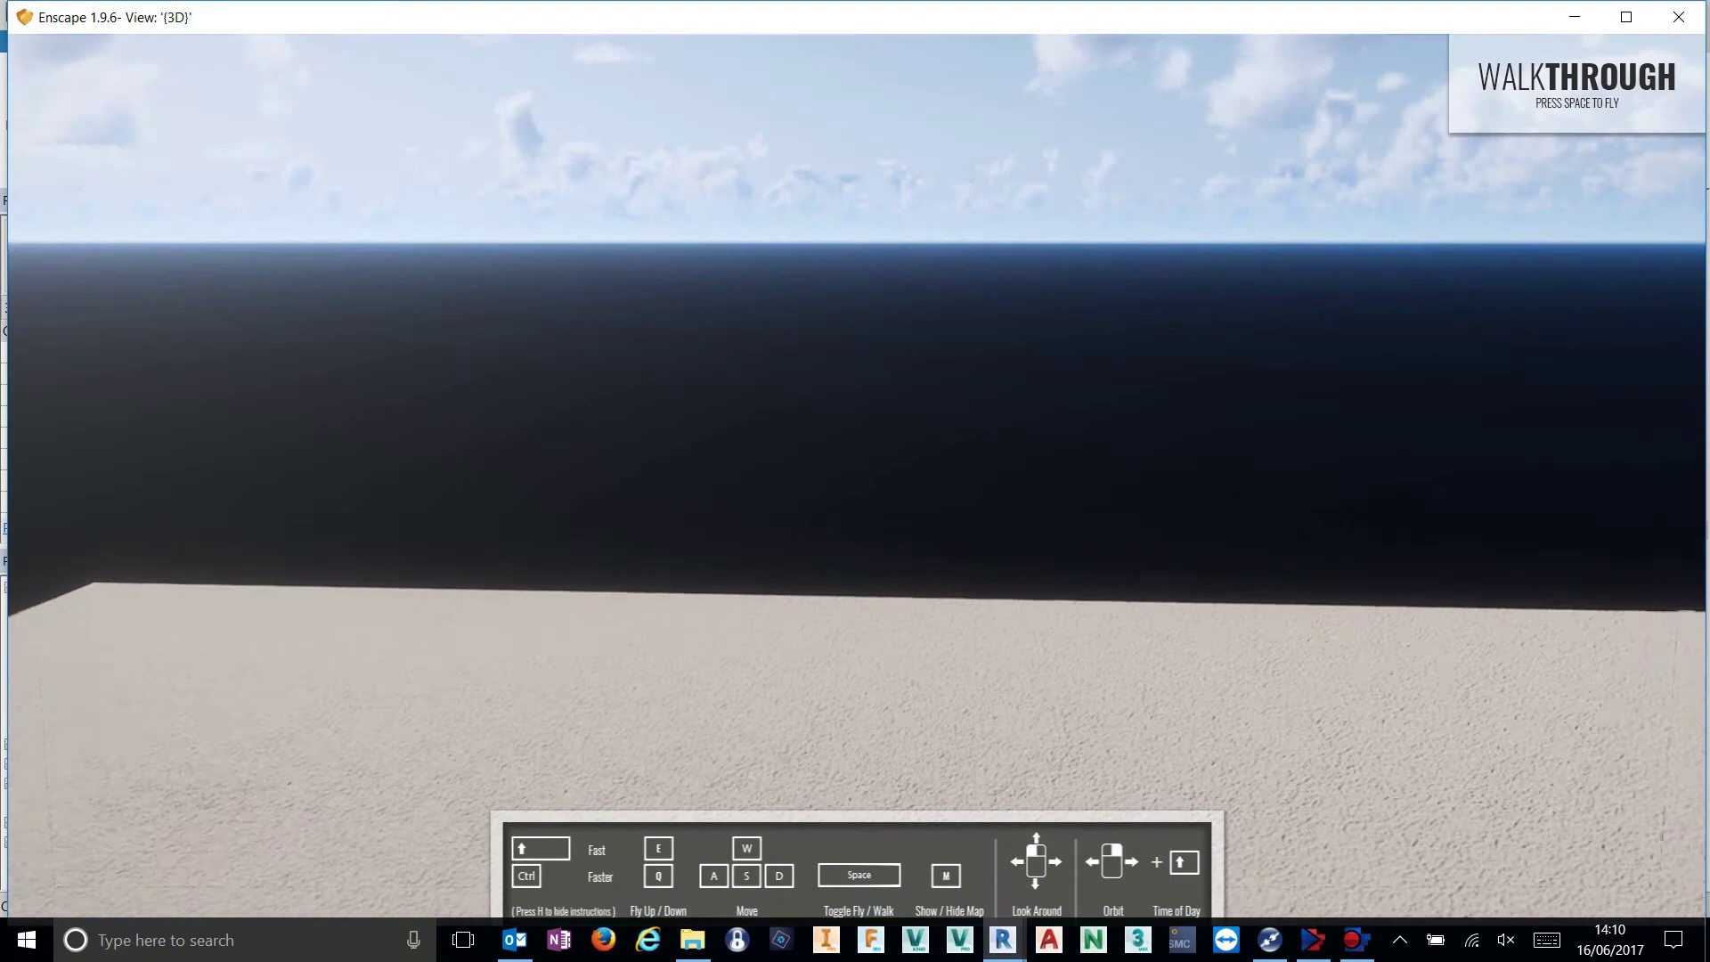
pyautogui.press('s')
pyautogui.press('w')
pyautogui.press('s')
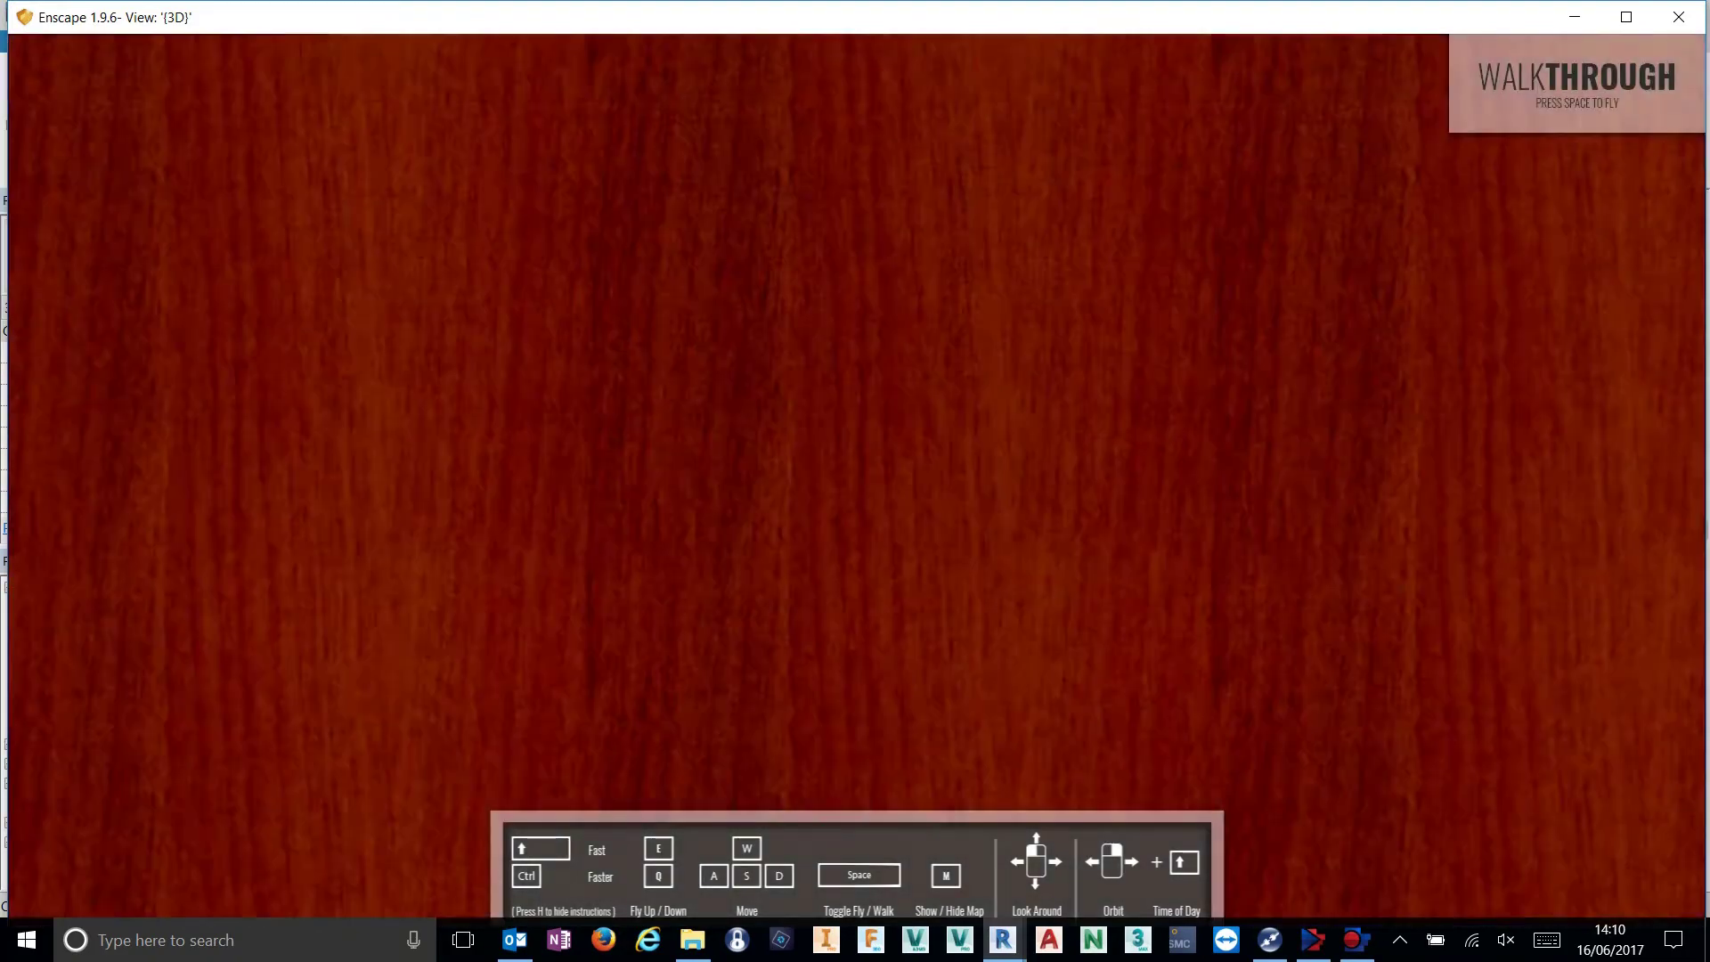
pyautogui.press('s')
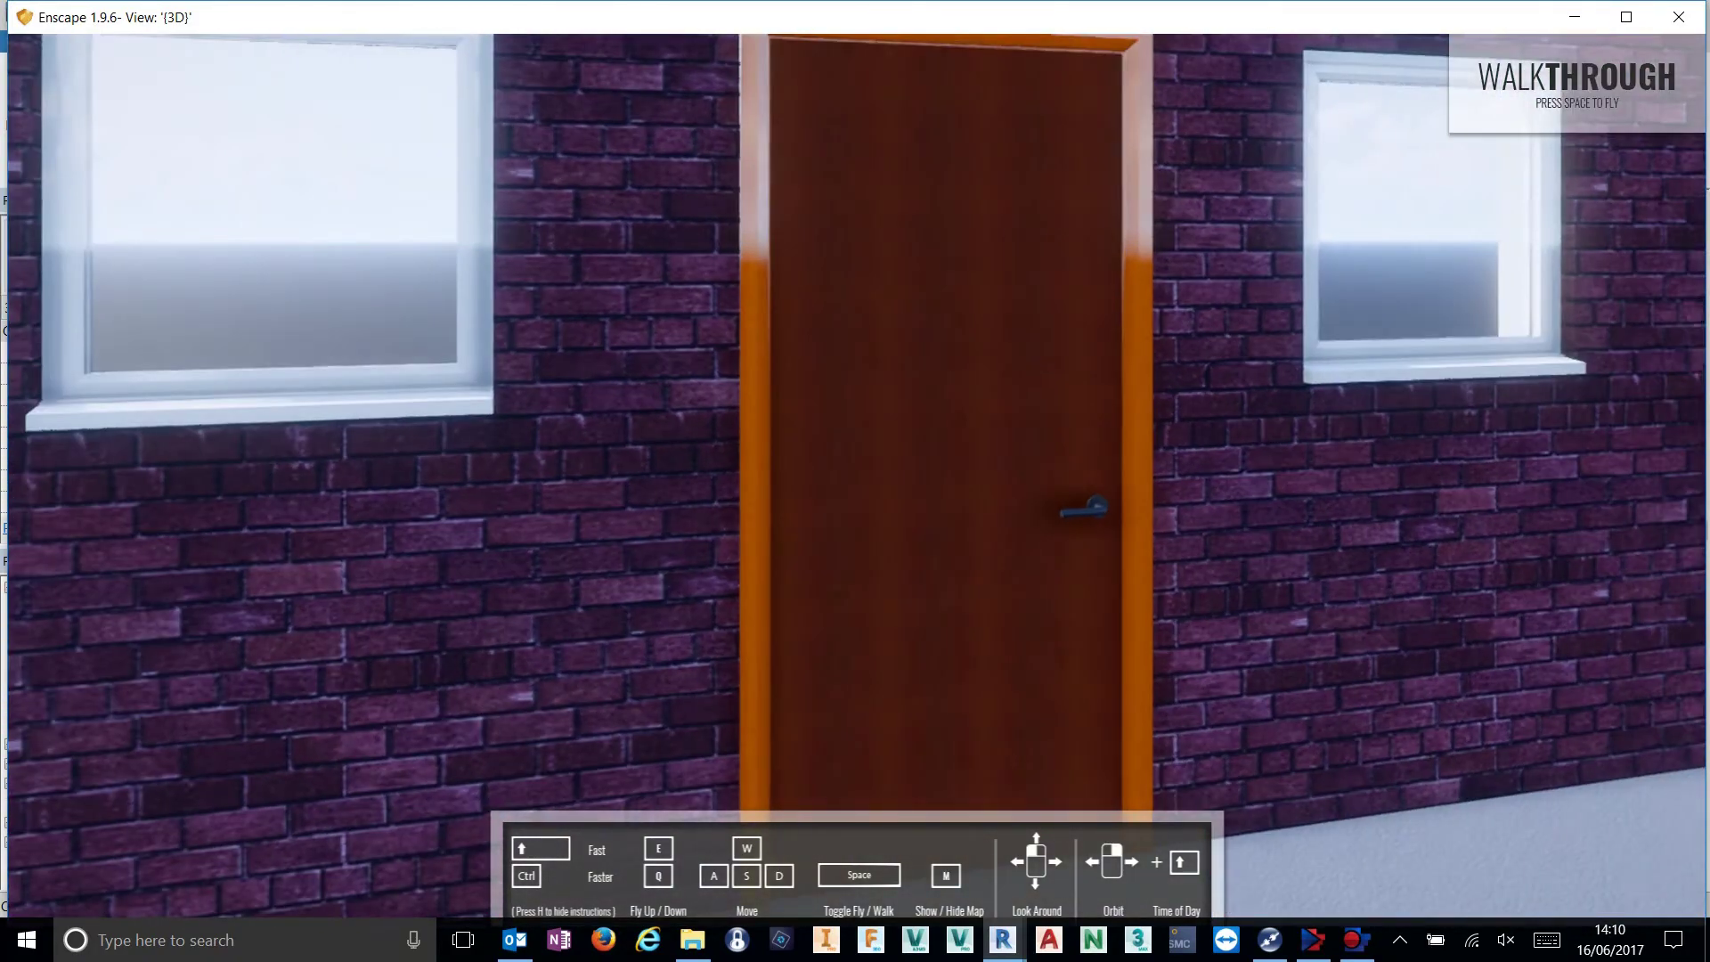
pyautogui.moveTo(843, 423); pyautogui.dragTo(917, 423)
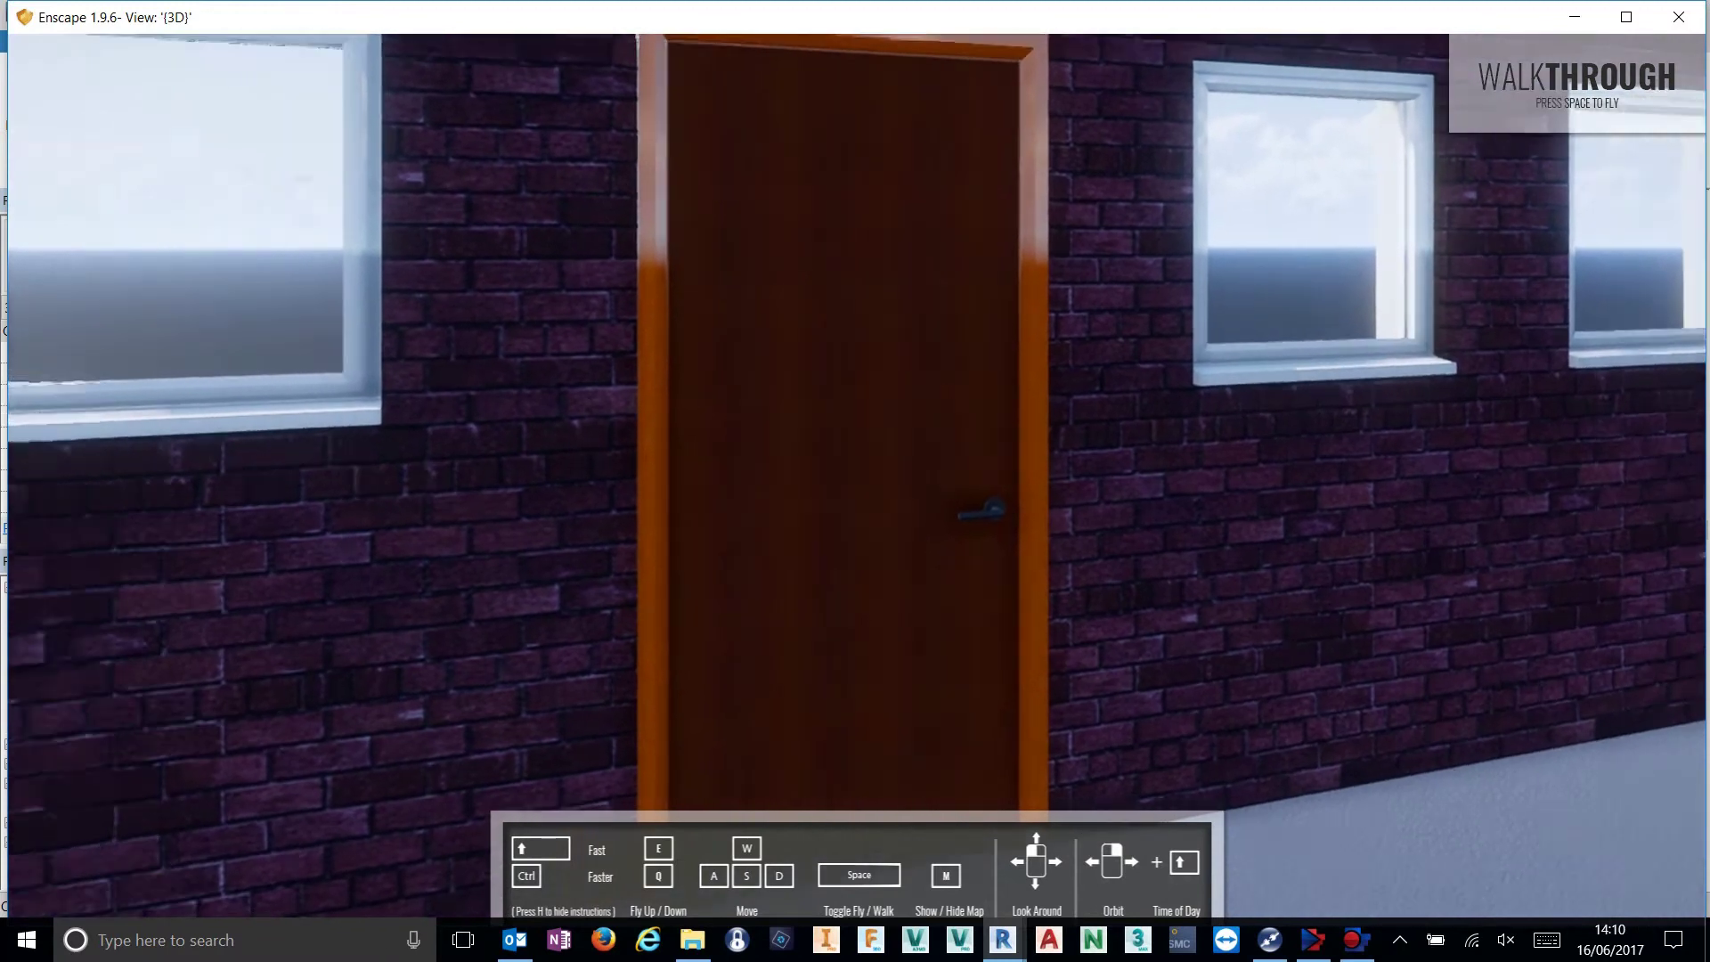
pyautogui.press('a')
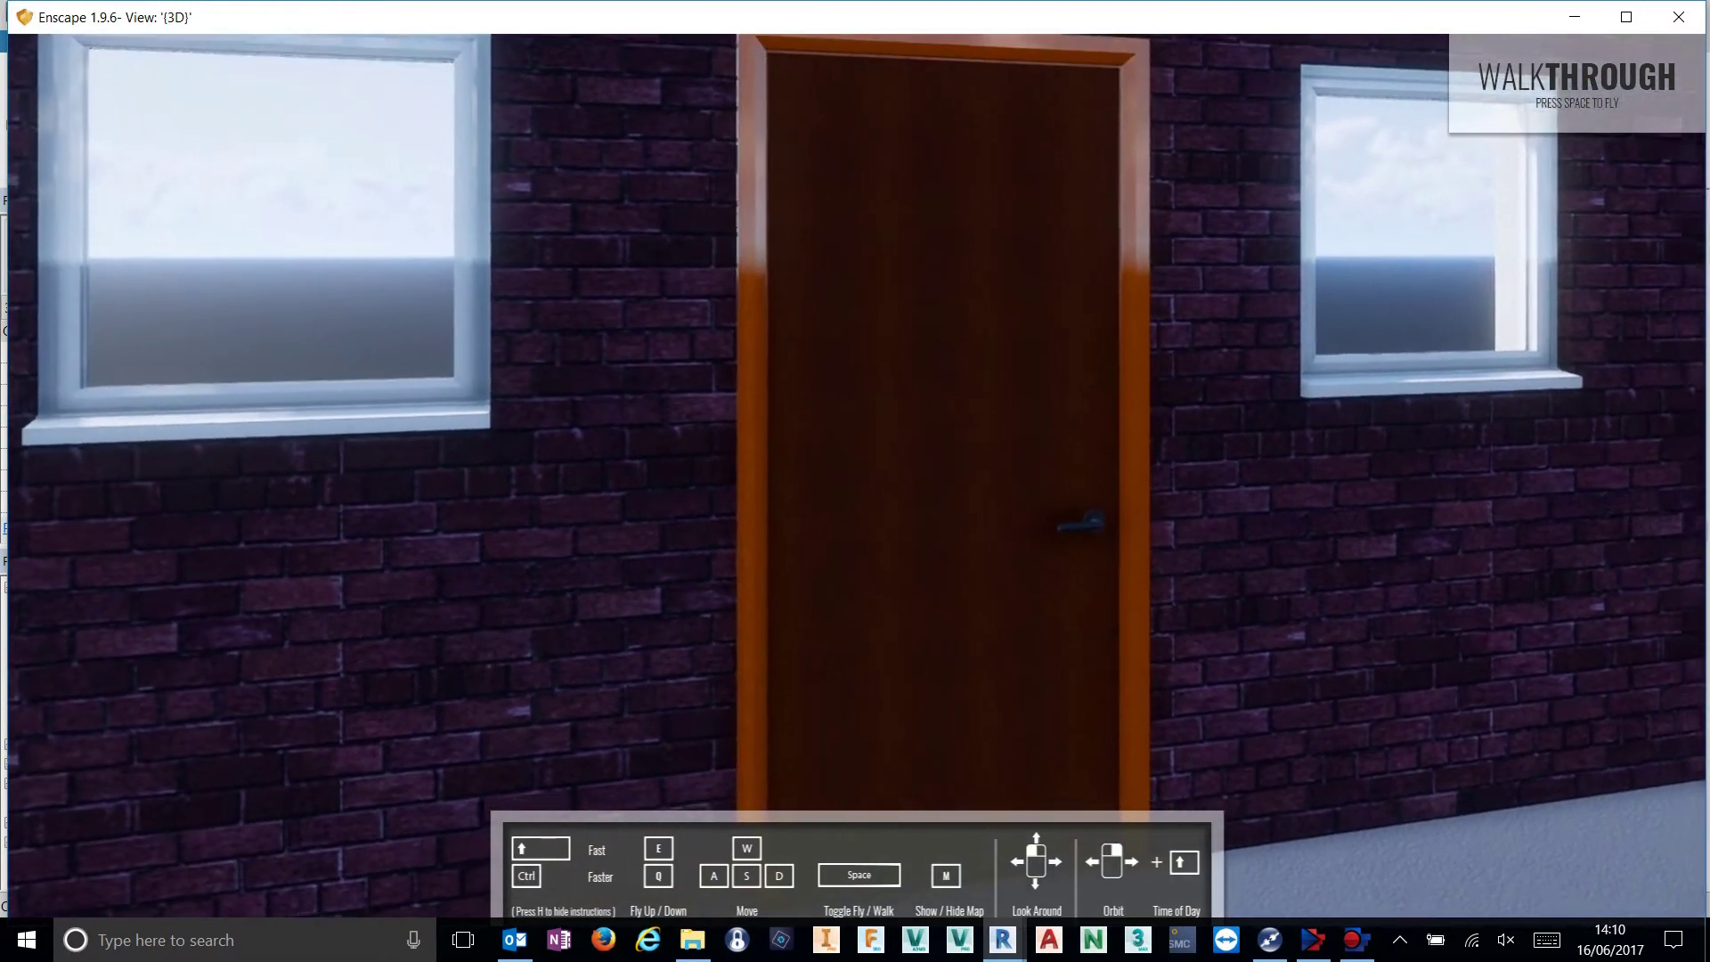
pyautogui.press('d')
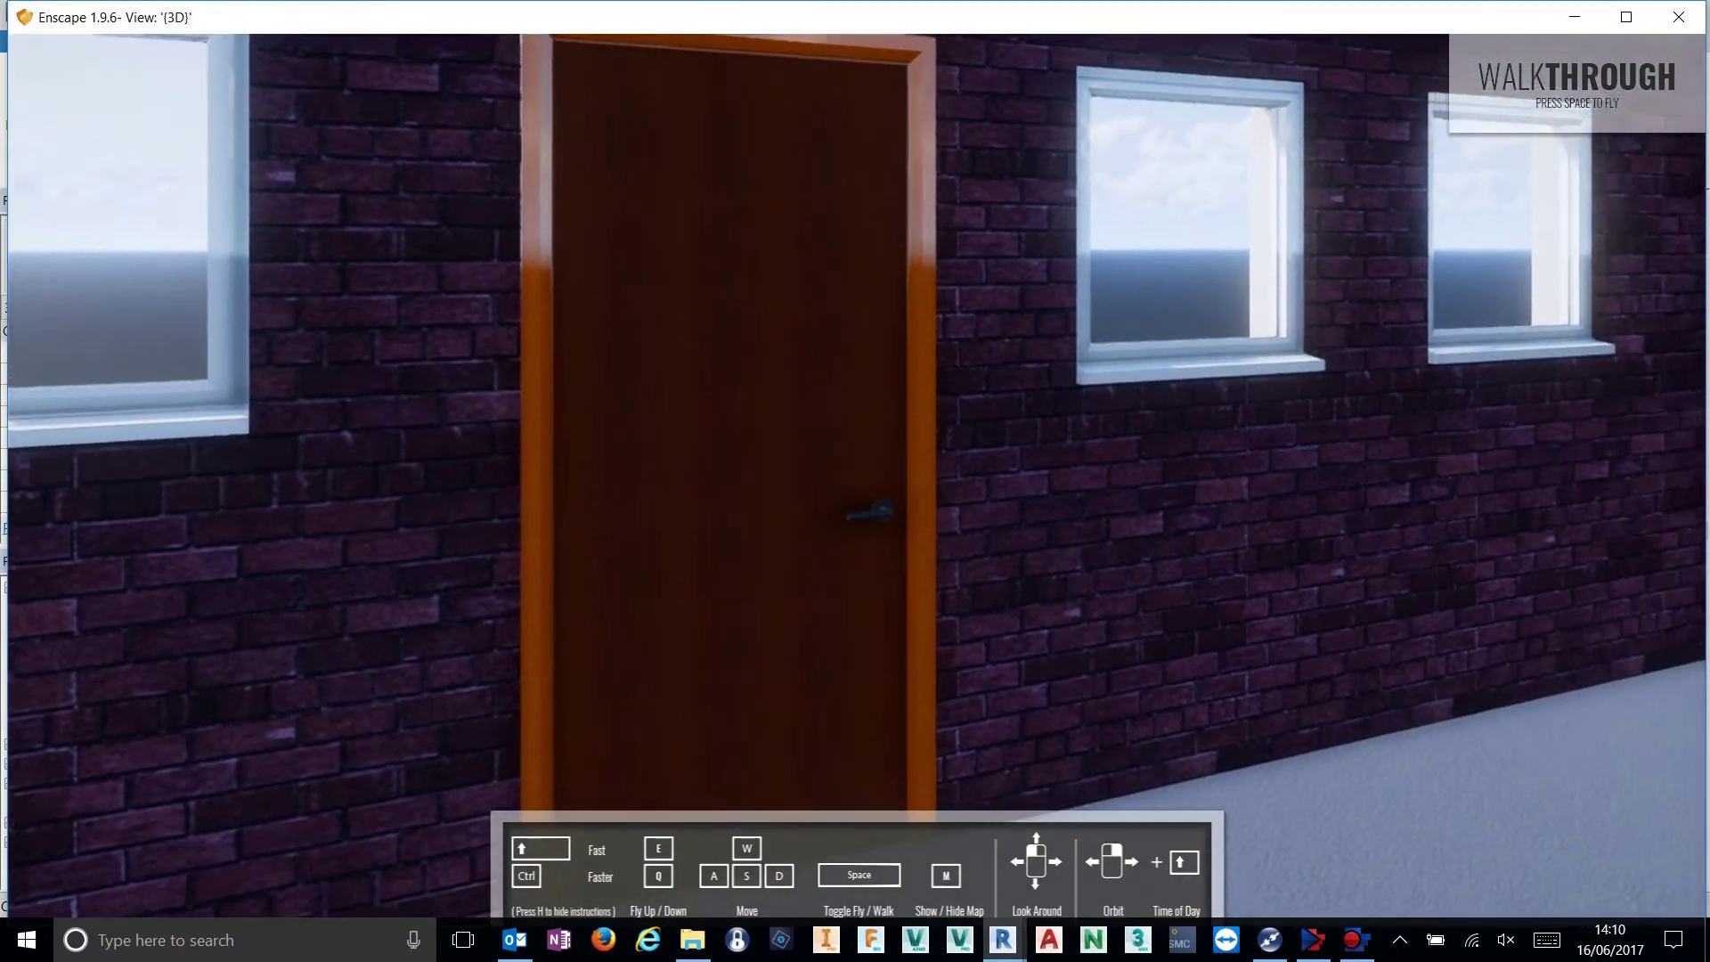
pyautogui.moveTo(843, 423); pyautogui.dragTo(659, 453)
pyautogui.press('w')
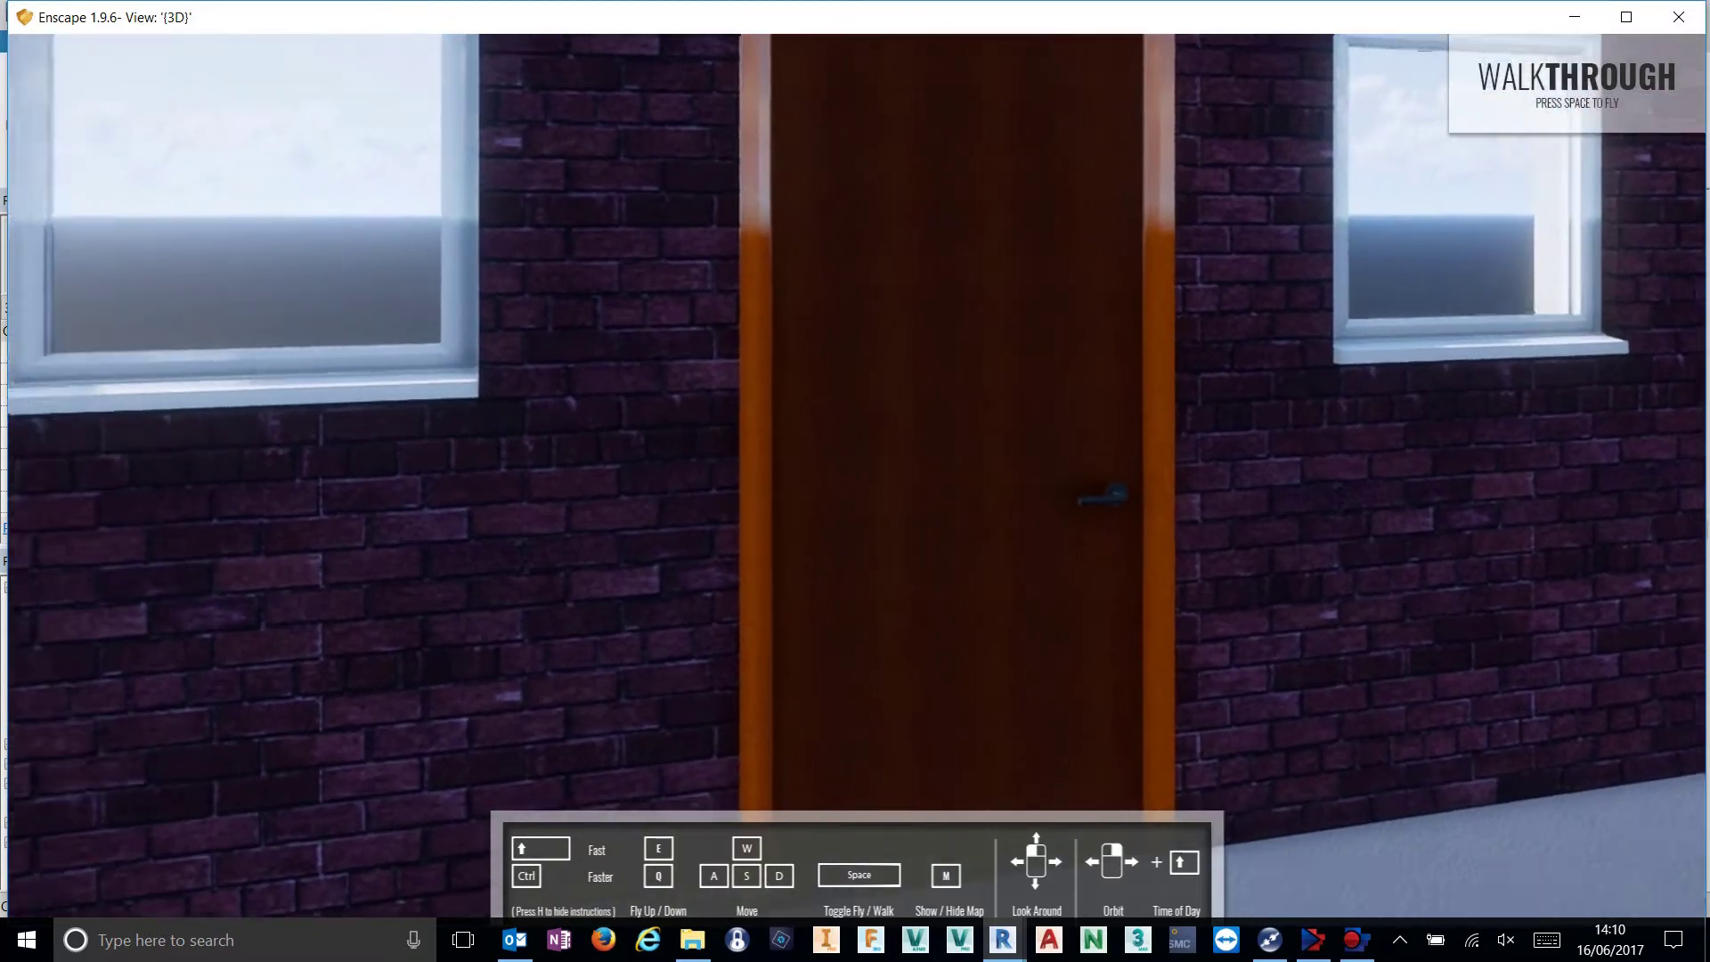
pyautogui.press('d')
pyautogui.press('w')
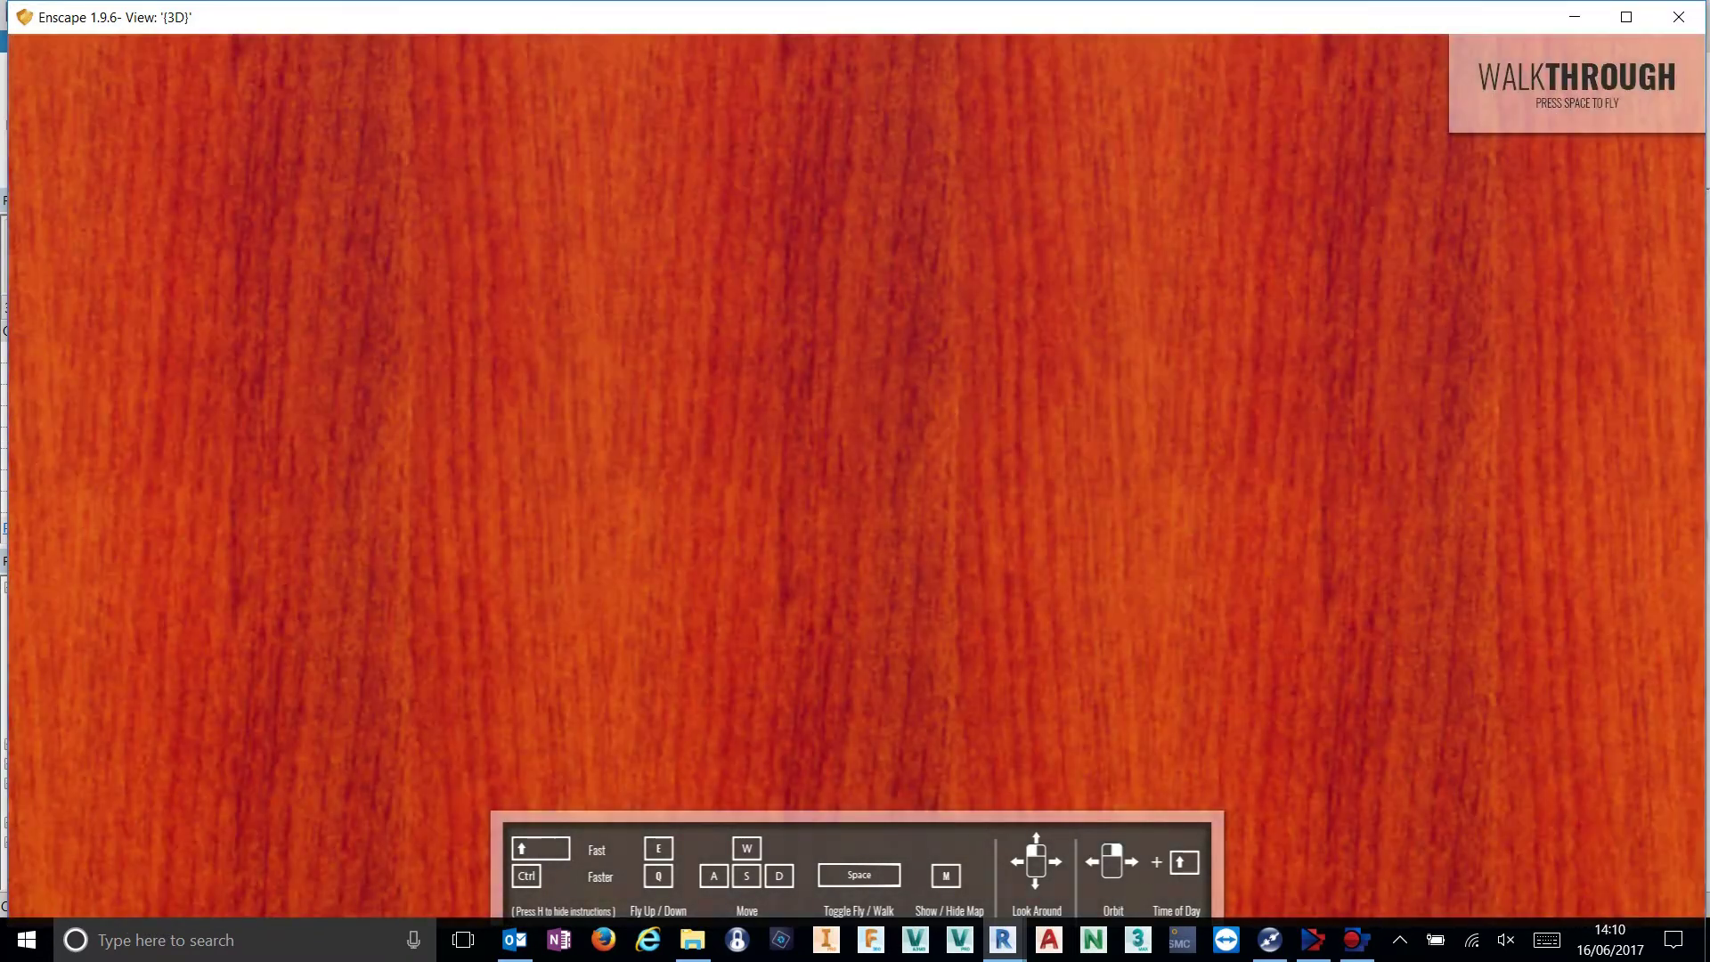
pyautogui.press('w')
pyautogui.press('s')
pyautogui.press('a')
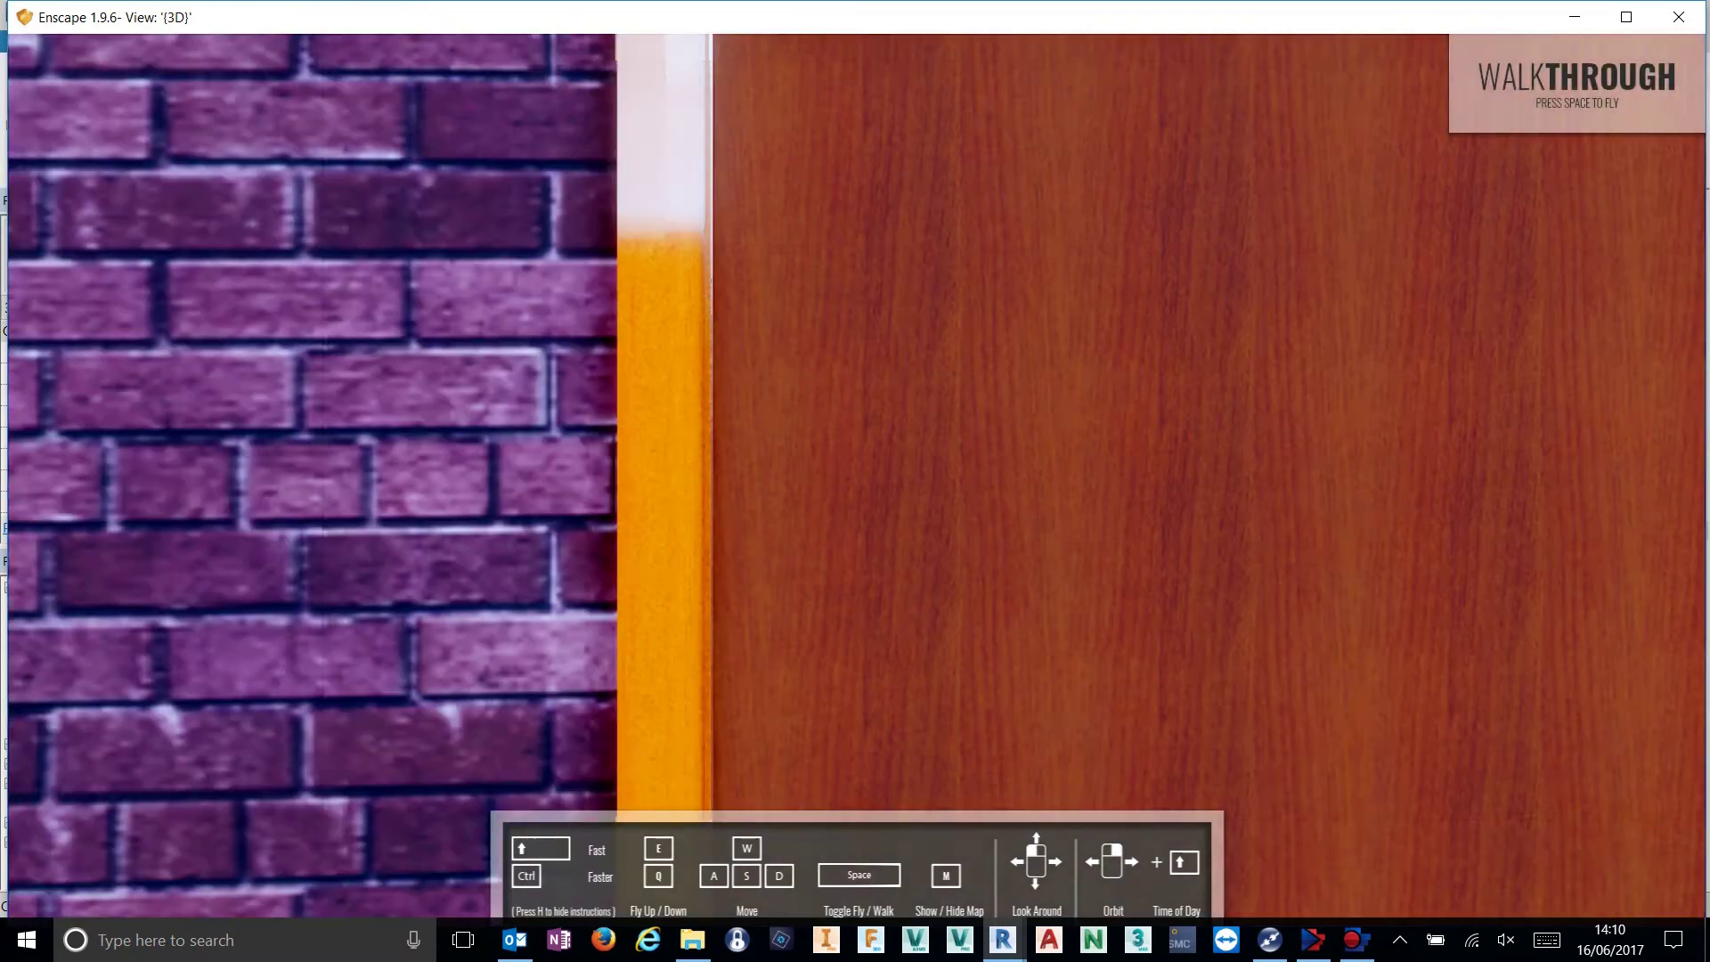
pyautogui.press('s')
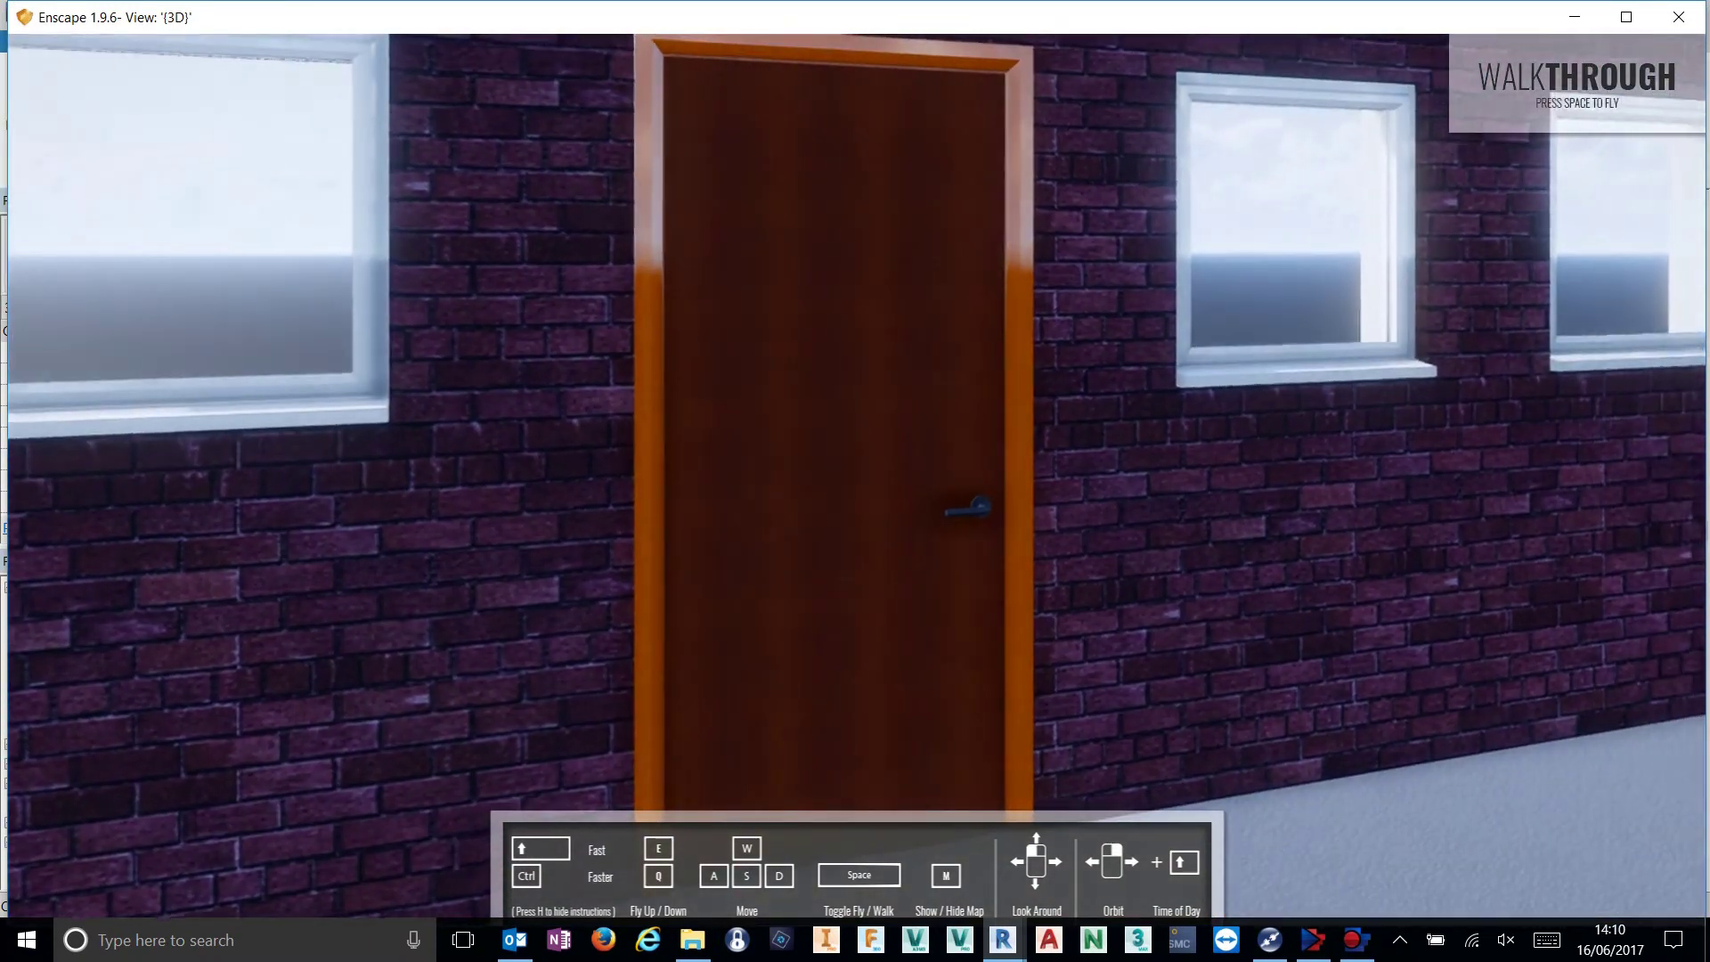
pyautogui.moveTo(894, 319); pyautogui.dragTo(847, 319)
pyautogui.press('w')
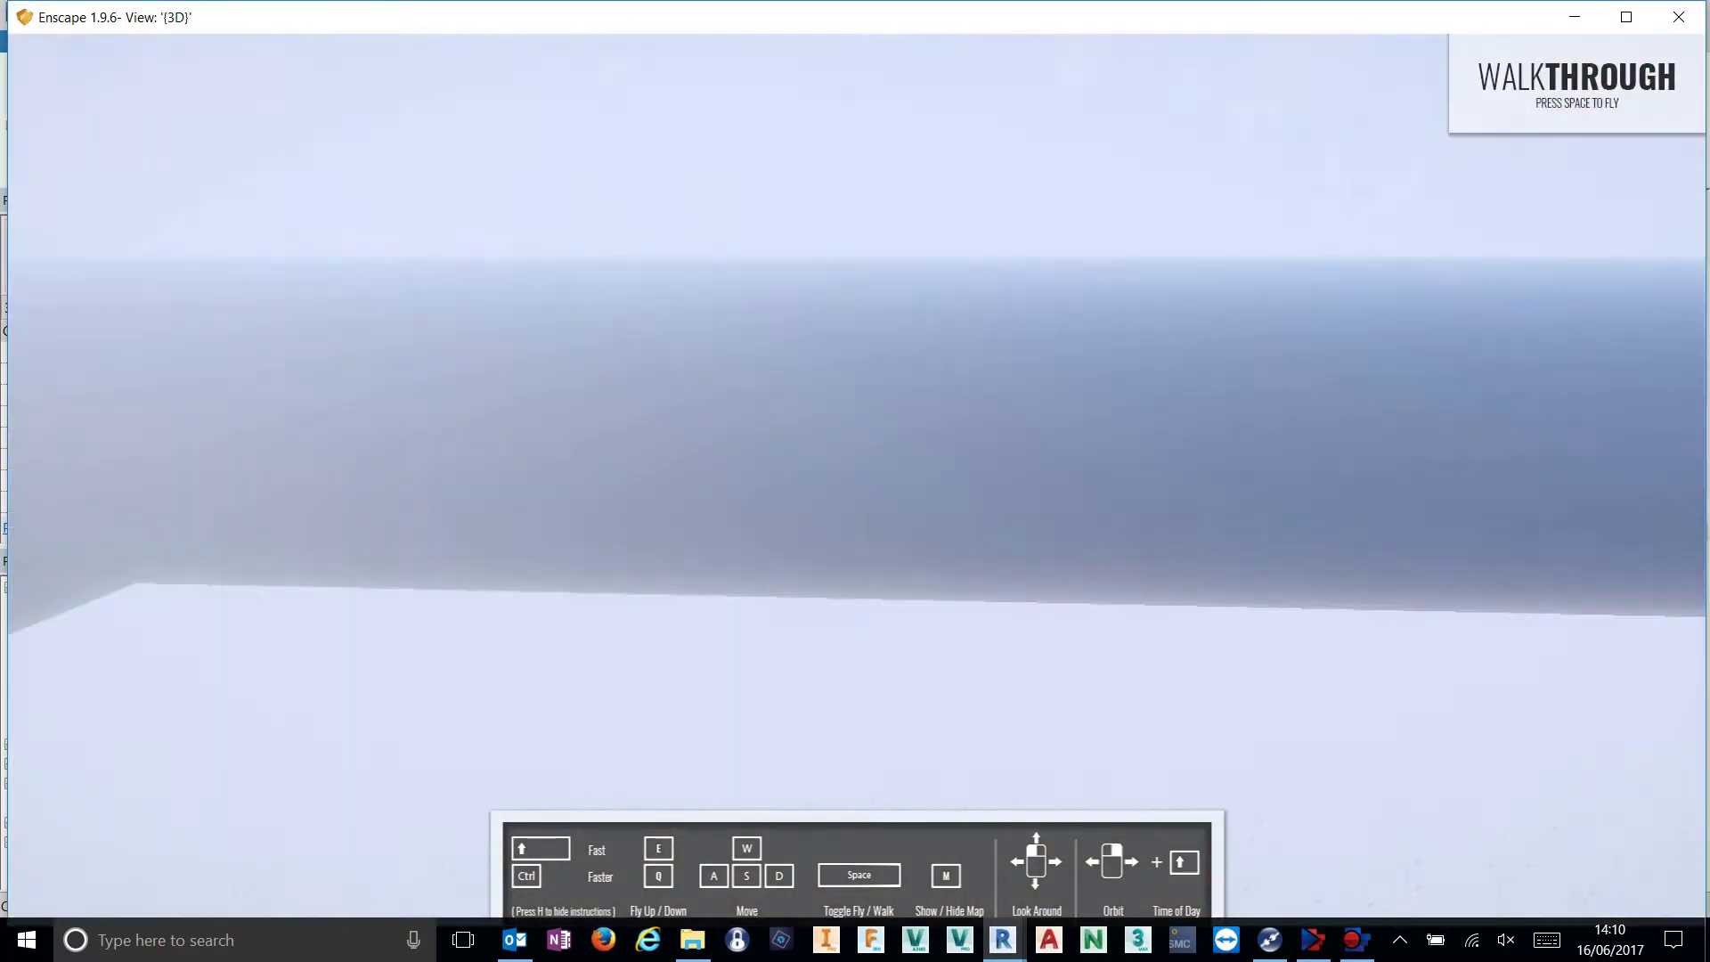
pyautogui.press('s')
pyautogui.press('s')
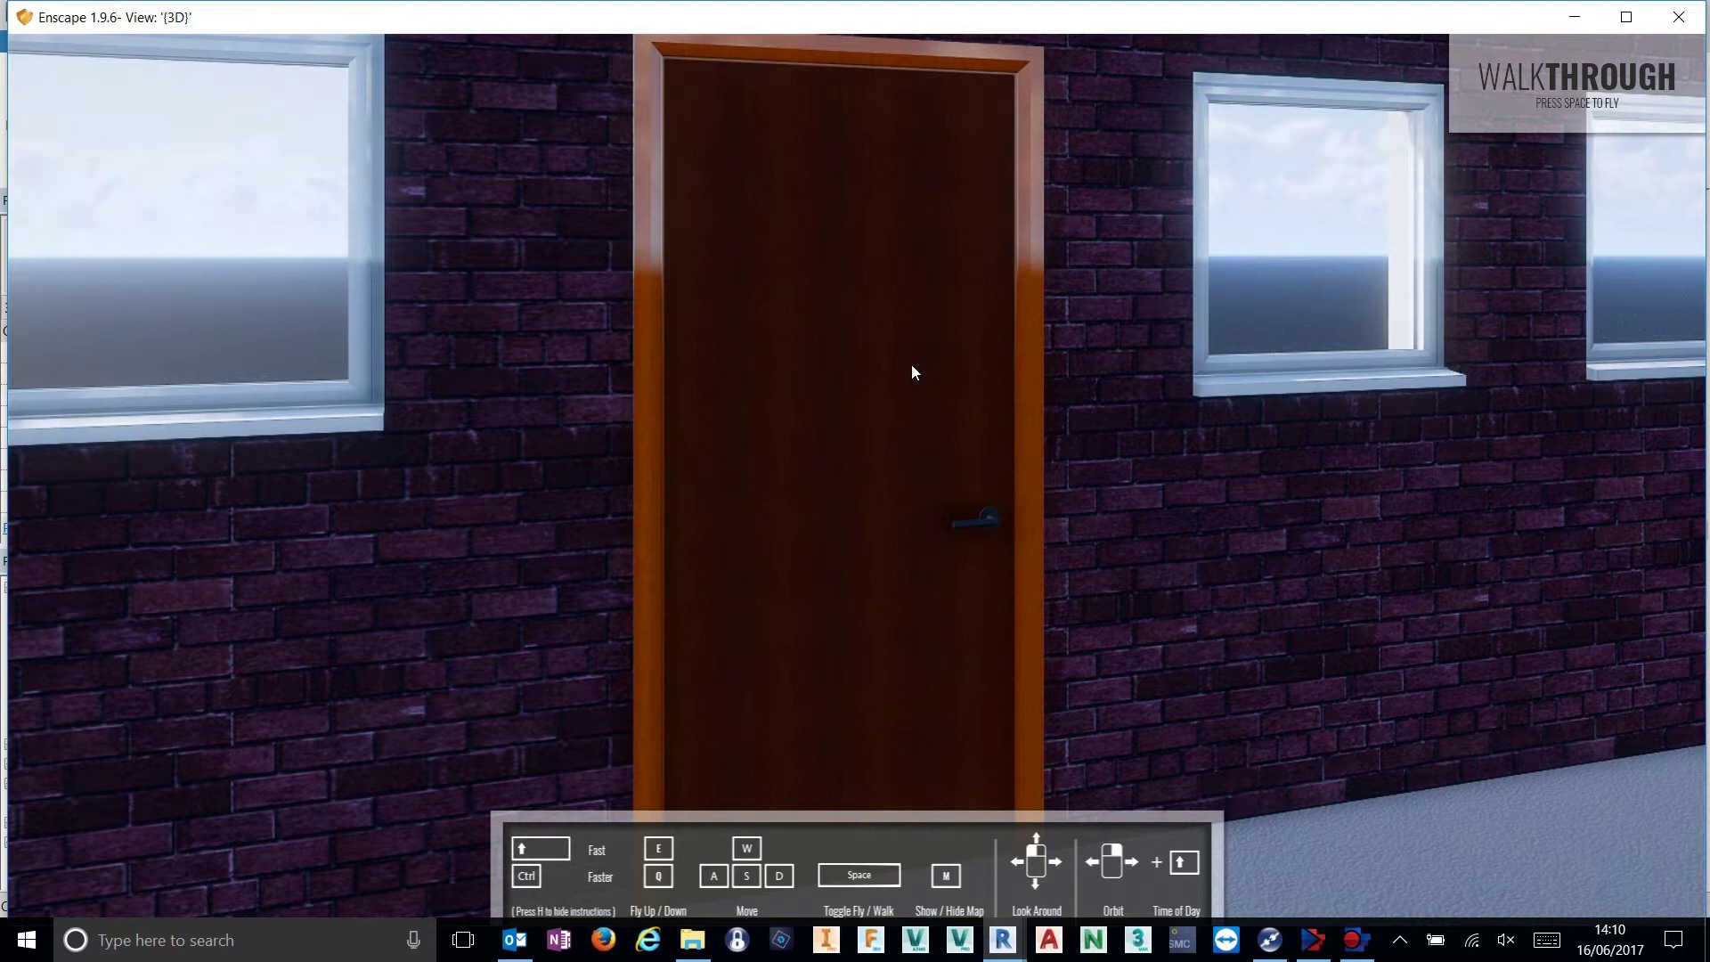
# Close the Enscape walkthrough and zoom in on the wall in Revit's 3D view.
pyautogui.click(1680, 22)
pyautogui.scroll(4, 825, 578)
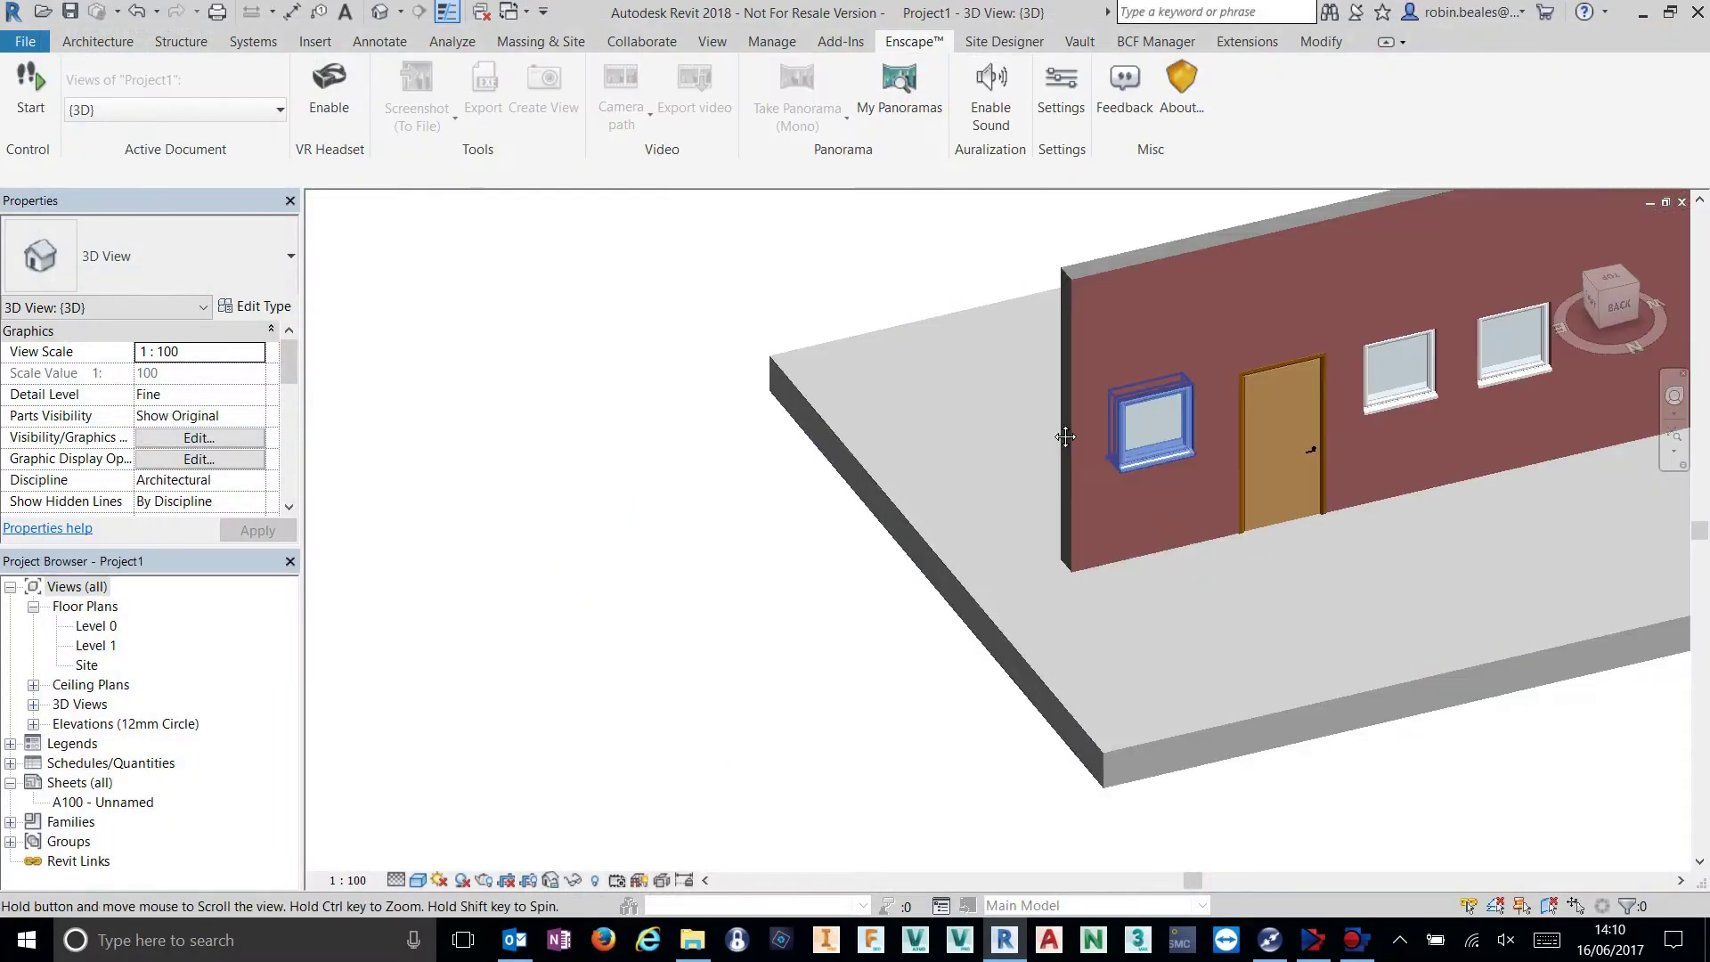
pyautogui.moveTo(1065, 436); pyautogui.dragTo(795, 490, button='middle')
pyautogui.scroll(5, 864, 447)
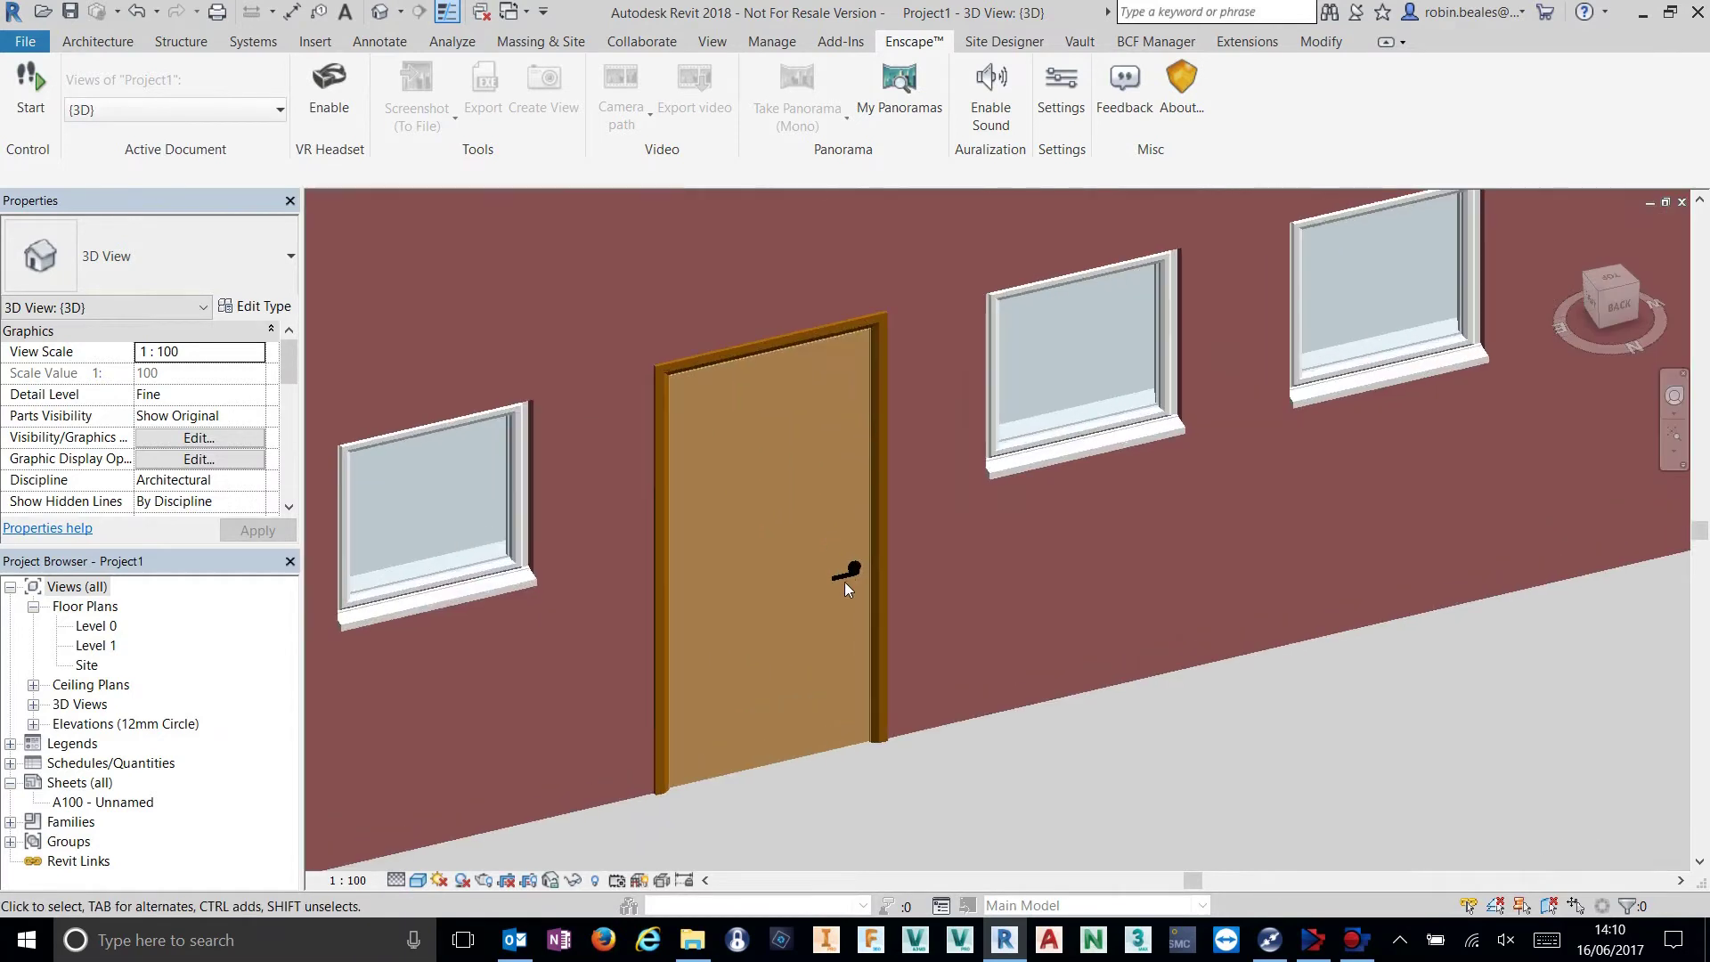
# Select the door and open the Doors_IntSgl family in the family editor.
pyautogui.click(868, 386)
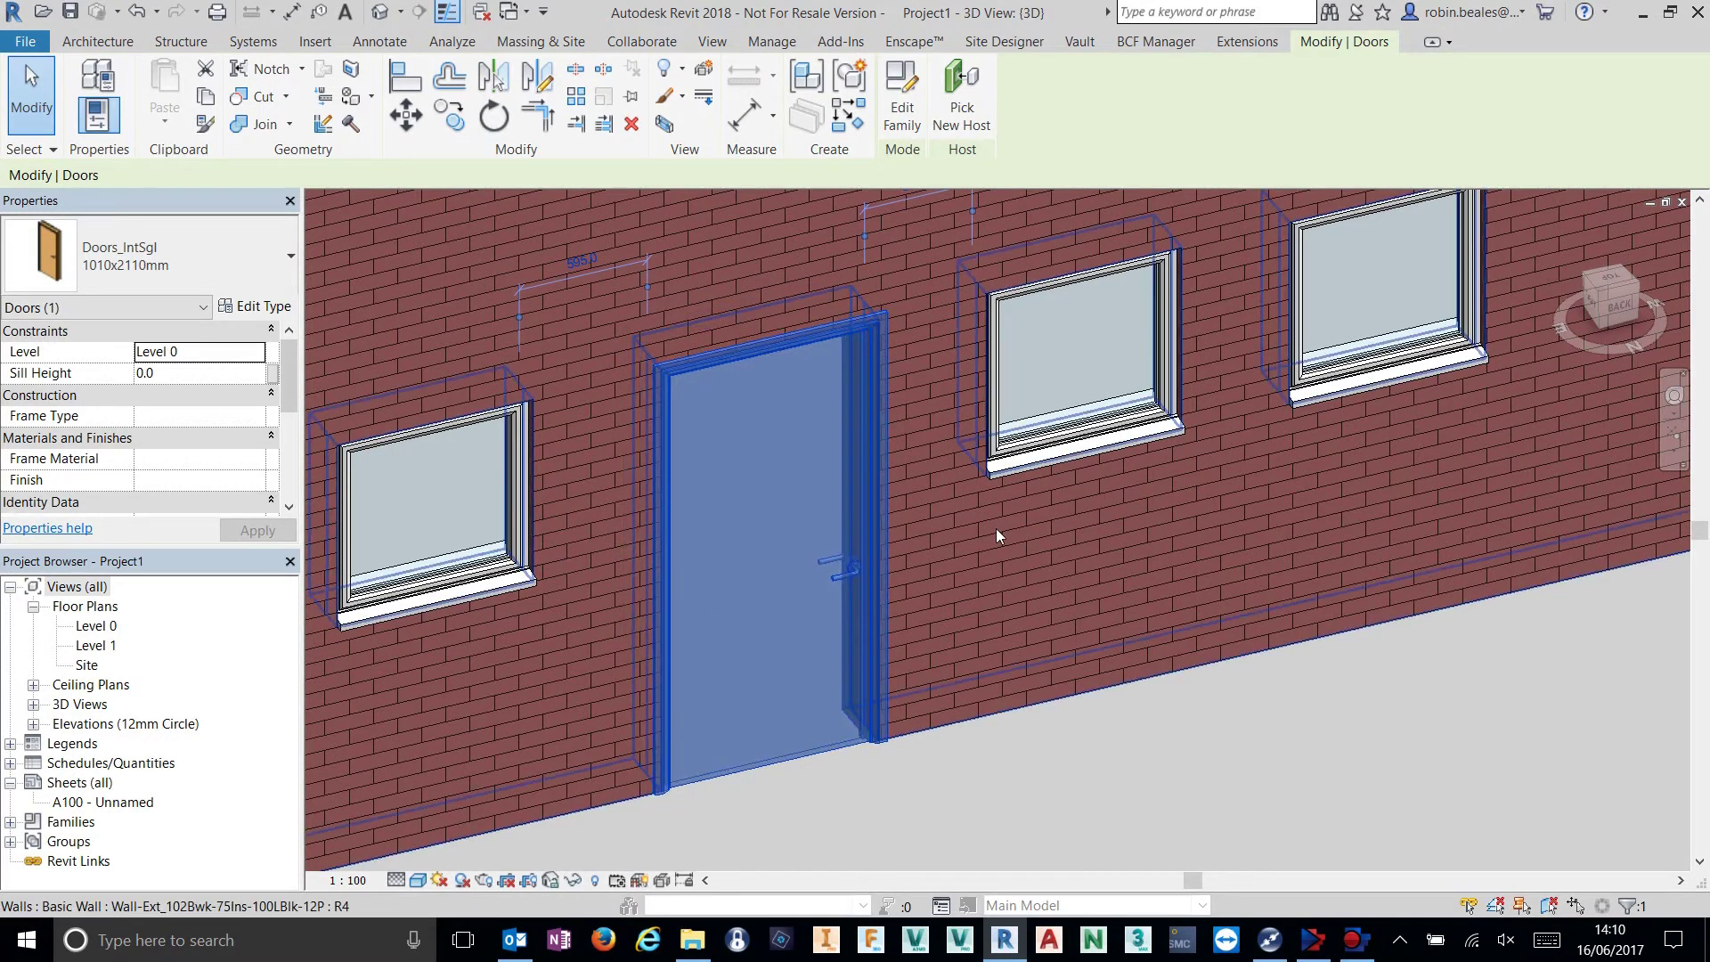
pyautogui.click(998, 778)
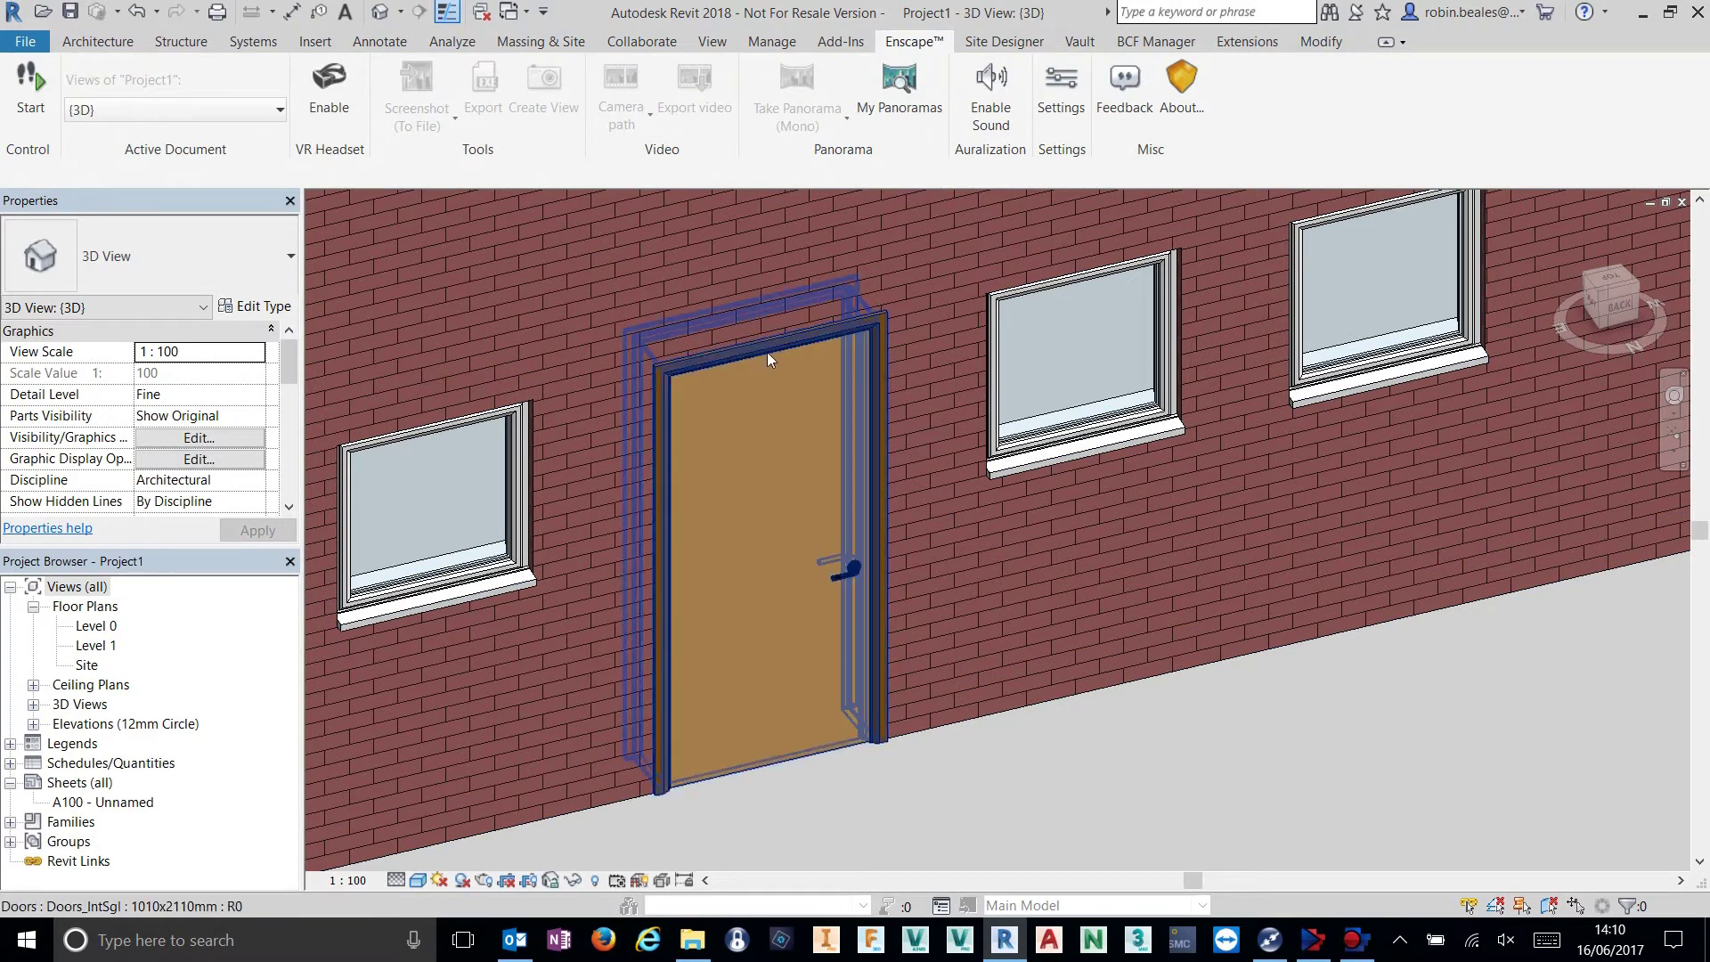
pyautogui.click(741, 343)
pyautogui.click(1115, 768)
pyautogui.click(1116, 771)
pyautogui.click(811, 744)
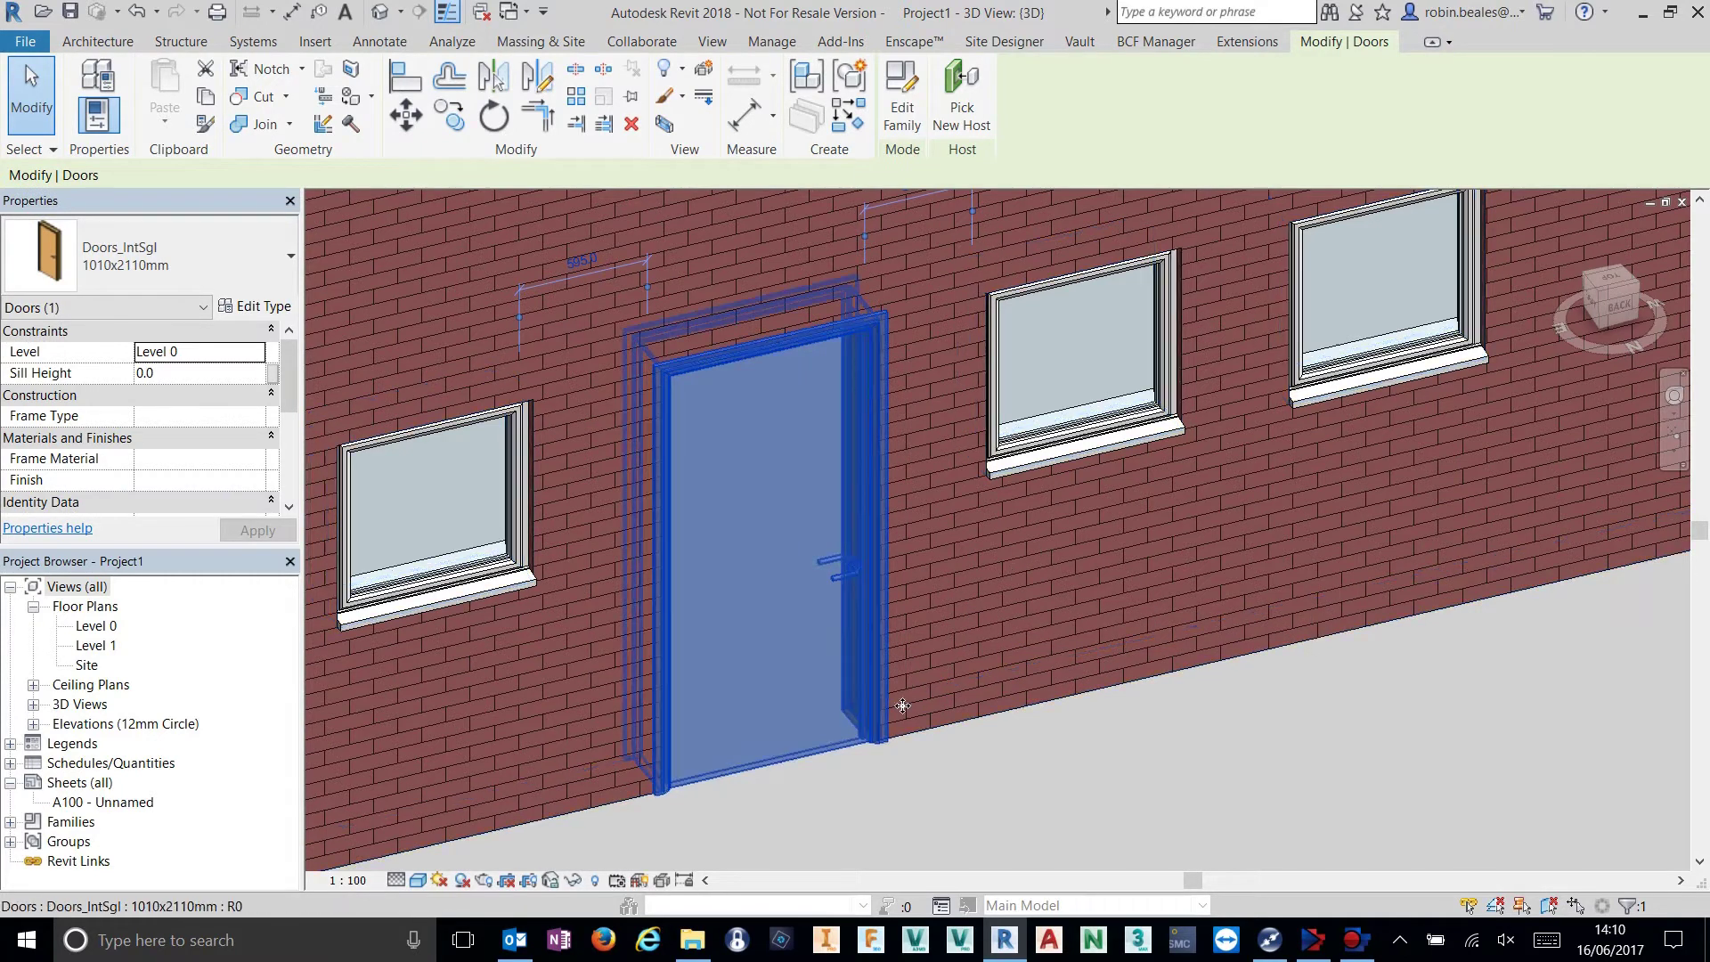
pyautogui.click(902, 112)
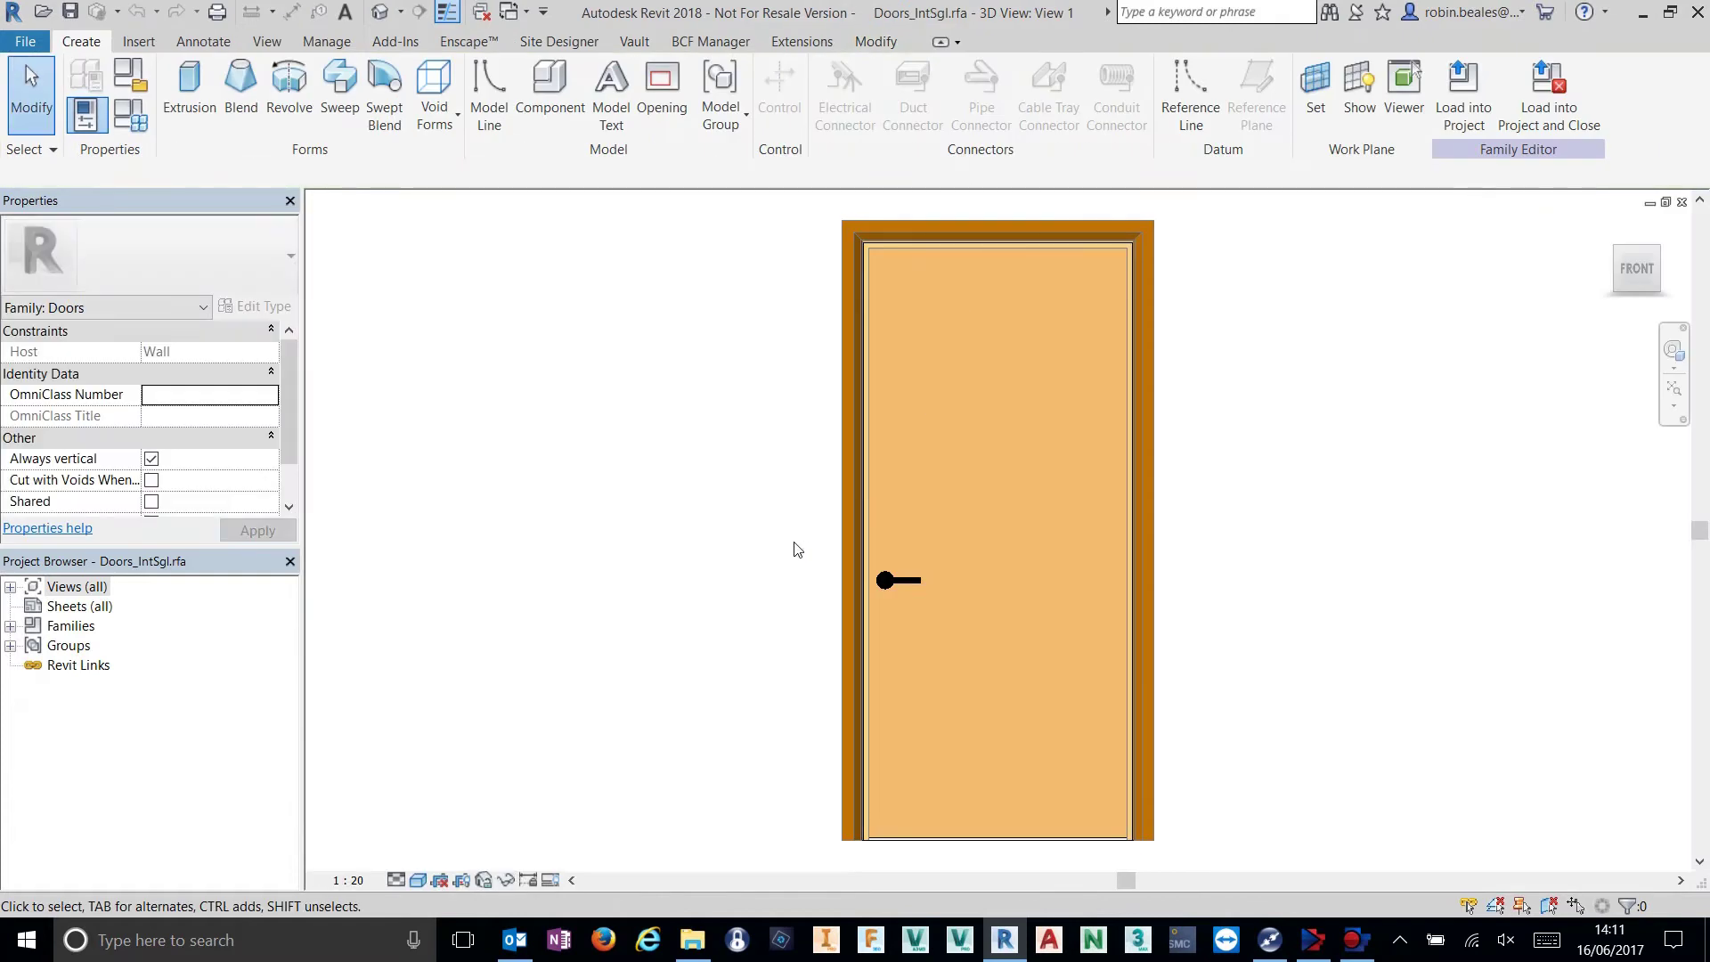
# Orbit the family's 3D view and select the door panel.
pyautogui.moveTo(795, 549); pyautogui.dragTo(609, 512, button='middle')
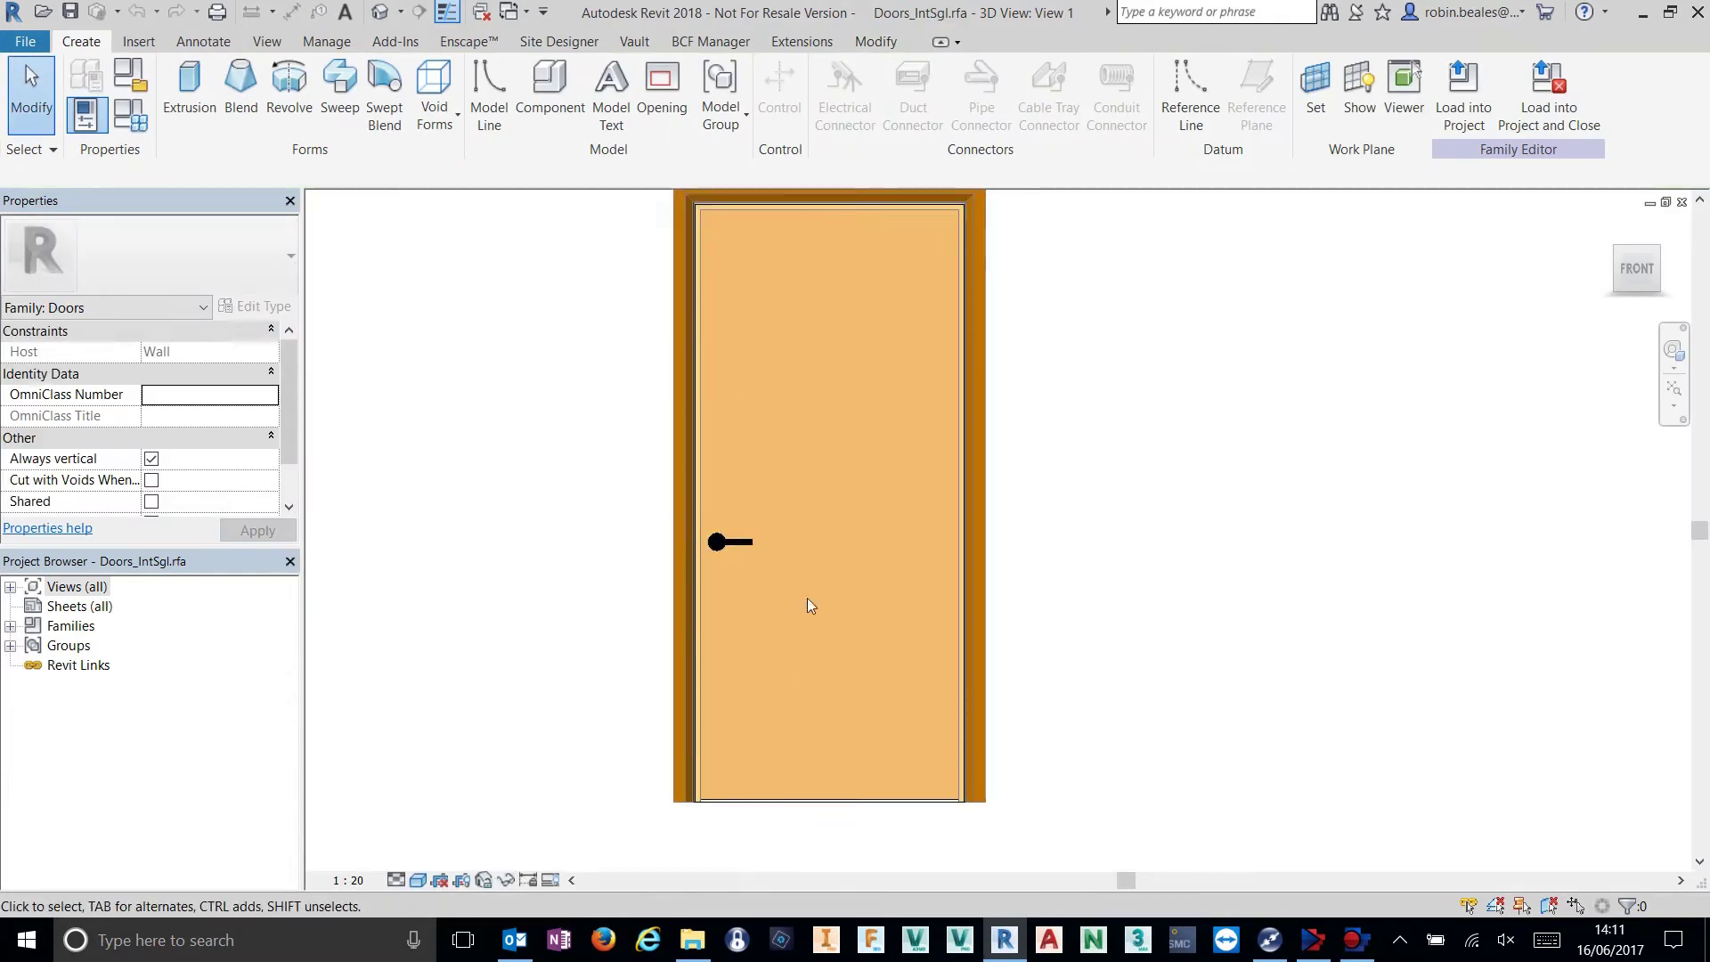
pyautogui.click(799, 796)
pyautogui.keyDown('shift'); pyautogui.moveTo(798, 481); pyautogui.dragTo(1256, 599, button='middle'); pyautogui.keyUp('shift')
pyautogui.click(764, 799)
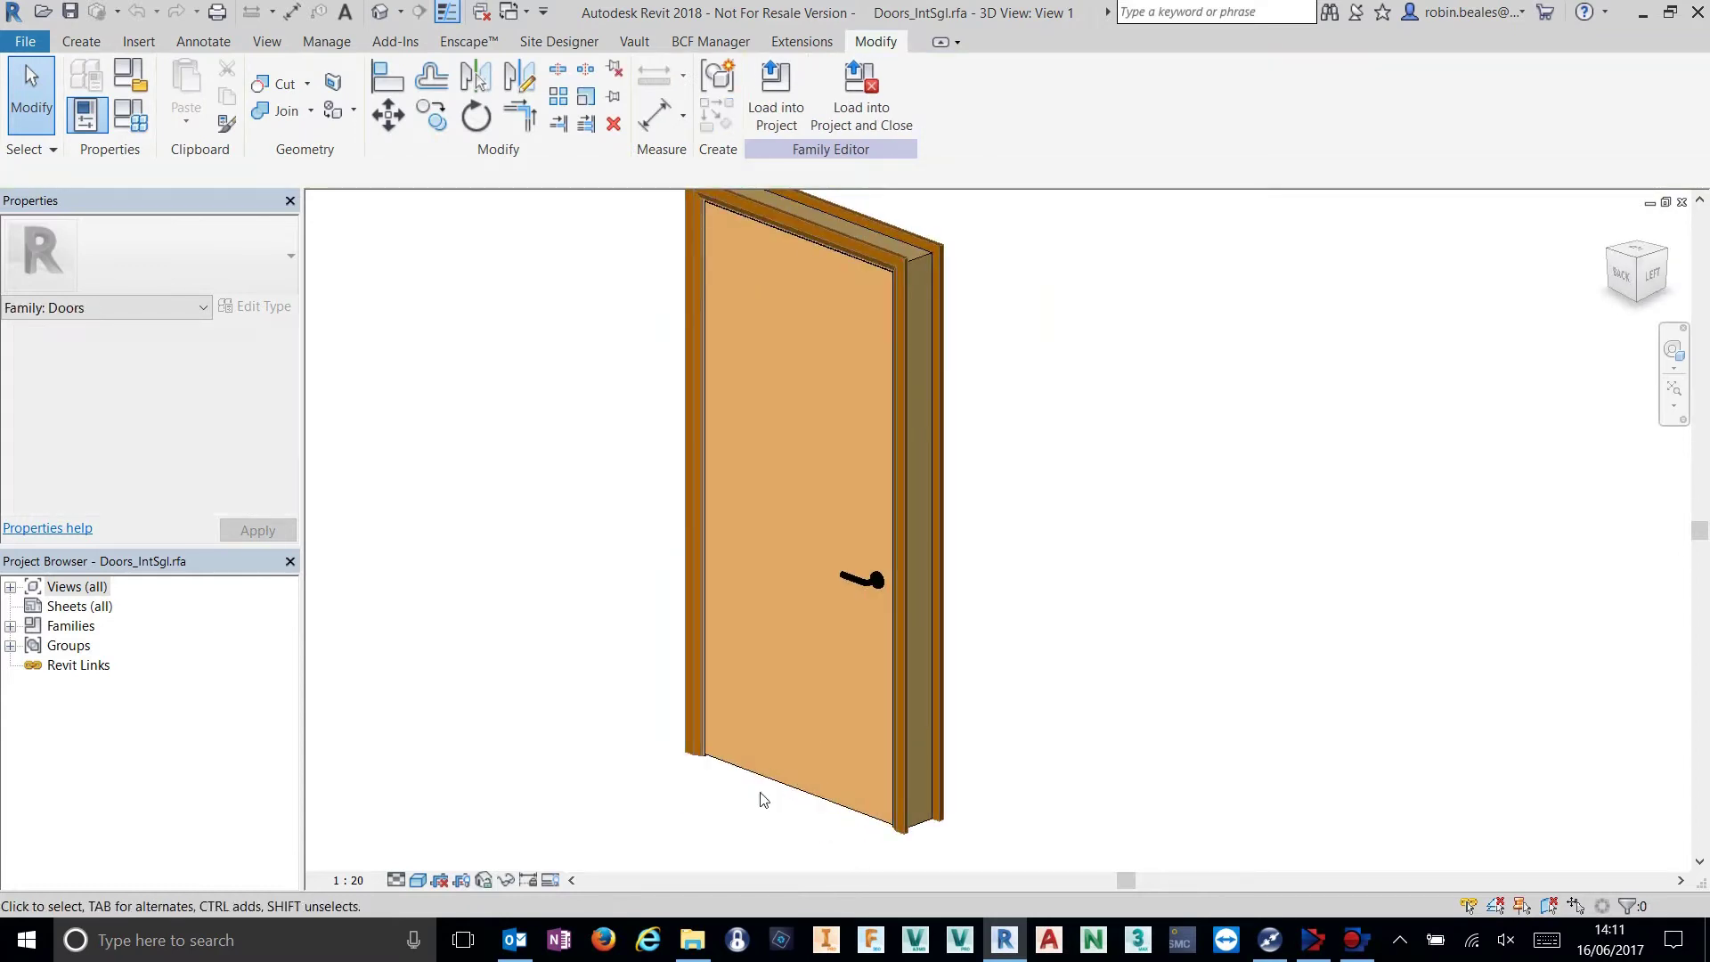
pyautogui.click(775, 499)
# Add both door handles to the panel selection.
pyautogui.keyDown('shift'); pyautogui.moveTo(775, 500); pyautogui.dragTo(1149, 648, button='middle'); pyautogui.keyUp('shift')
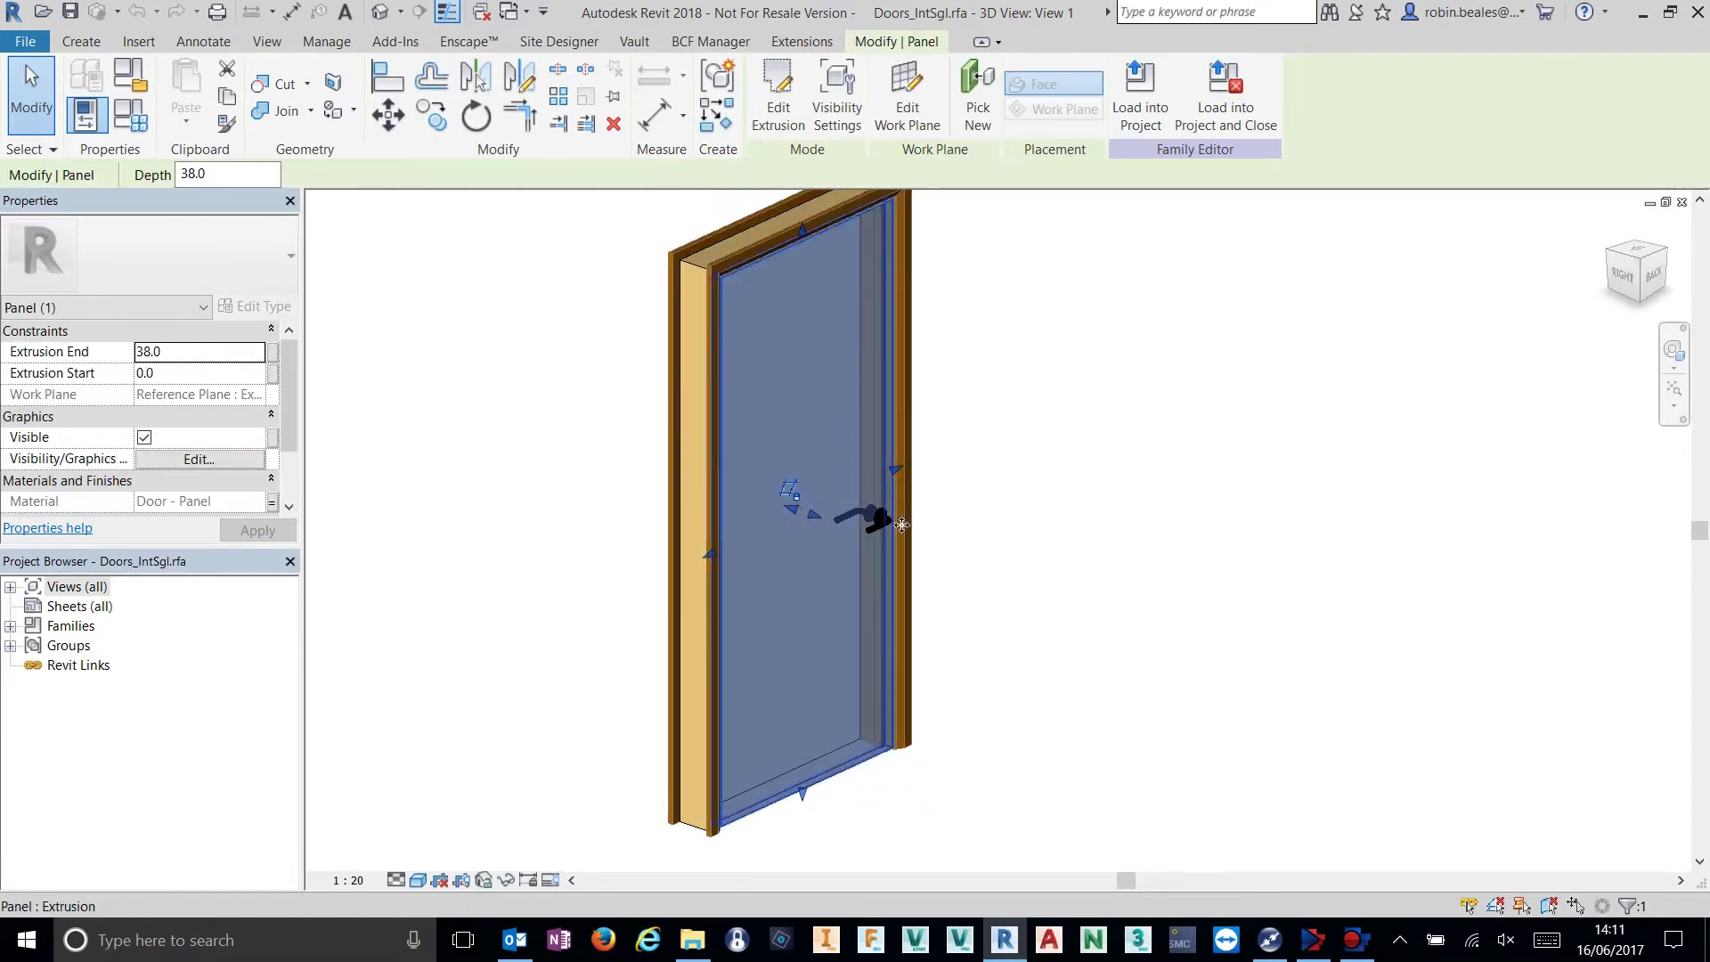
pyautogui.scroll(3, 901, 526)
pyautogui.keyDown('ctrl'); pyautogui.click(783, 517); pyautogui.keyUp('ctrl')
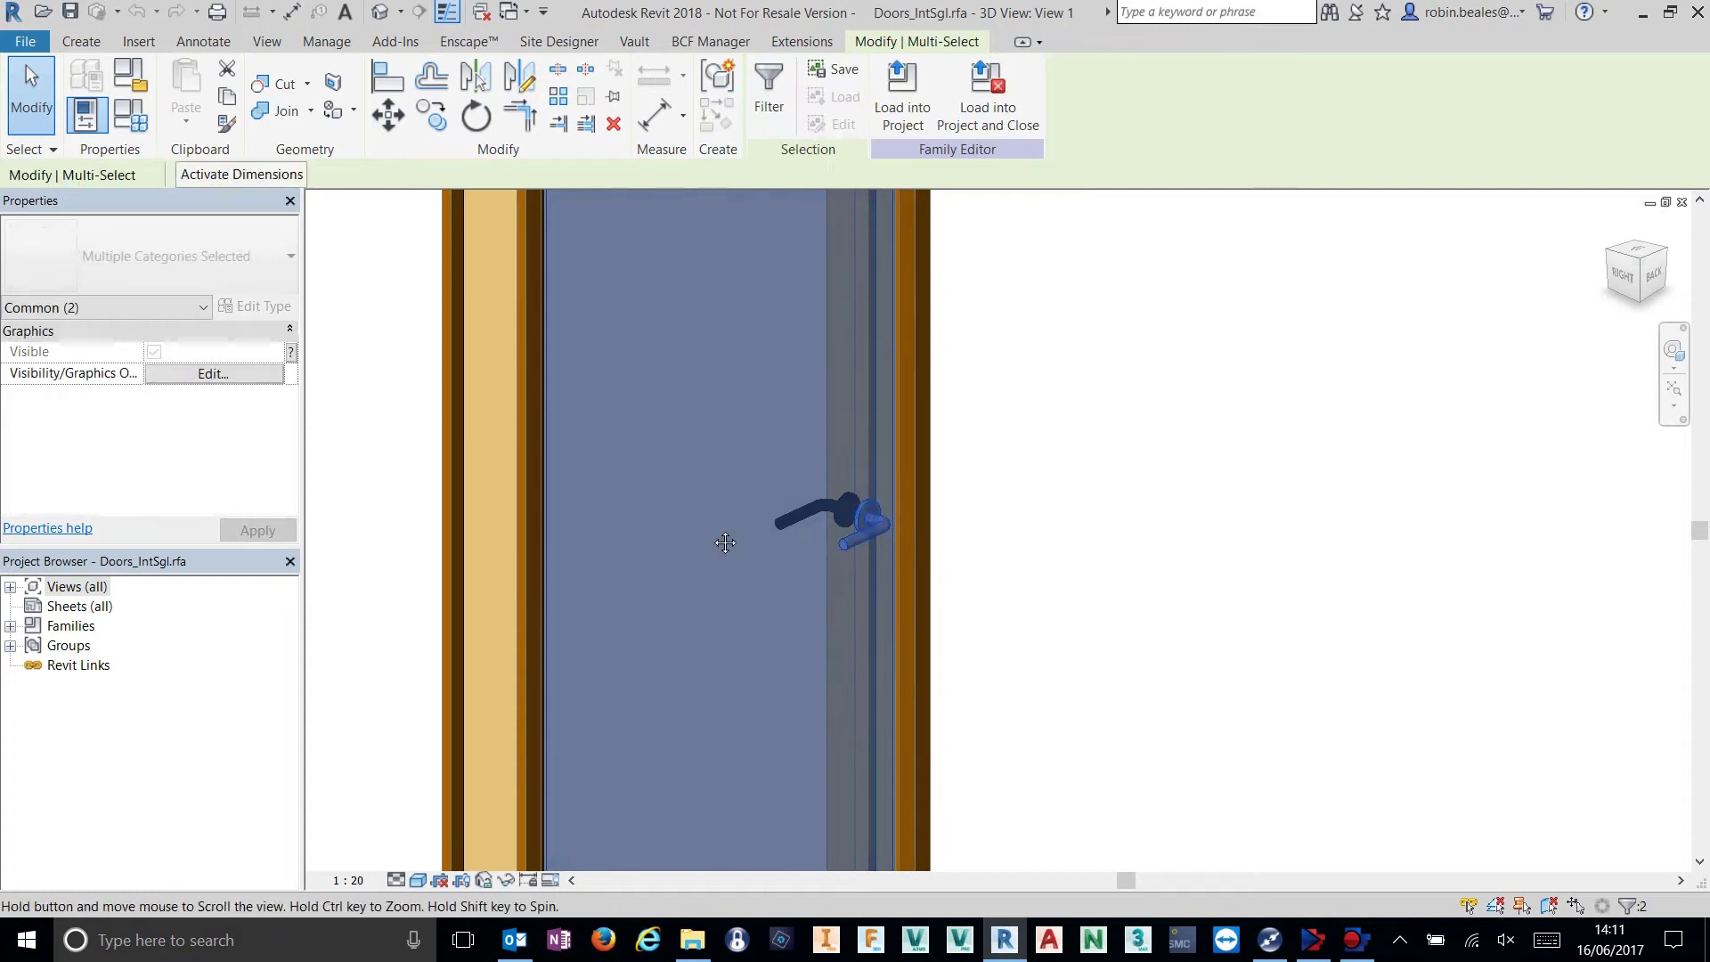
pyautogui.keyDown('shift'); pyautogui.moveTo(718, 539); pyautogui.dragTo(1104, 627, button='middle'); pyautogui.keyUp('shift')
pyautogui.keyDown('ctrl'); pyautogui.click(526, 569); pyautogui.keyUp('ctrl')
pyautogui.scroll(-3, 629, 563)
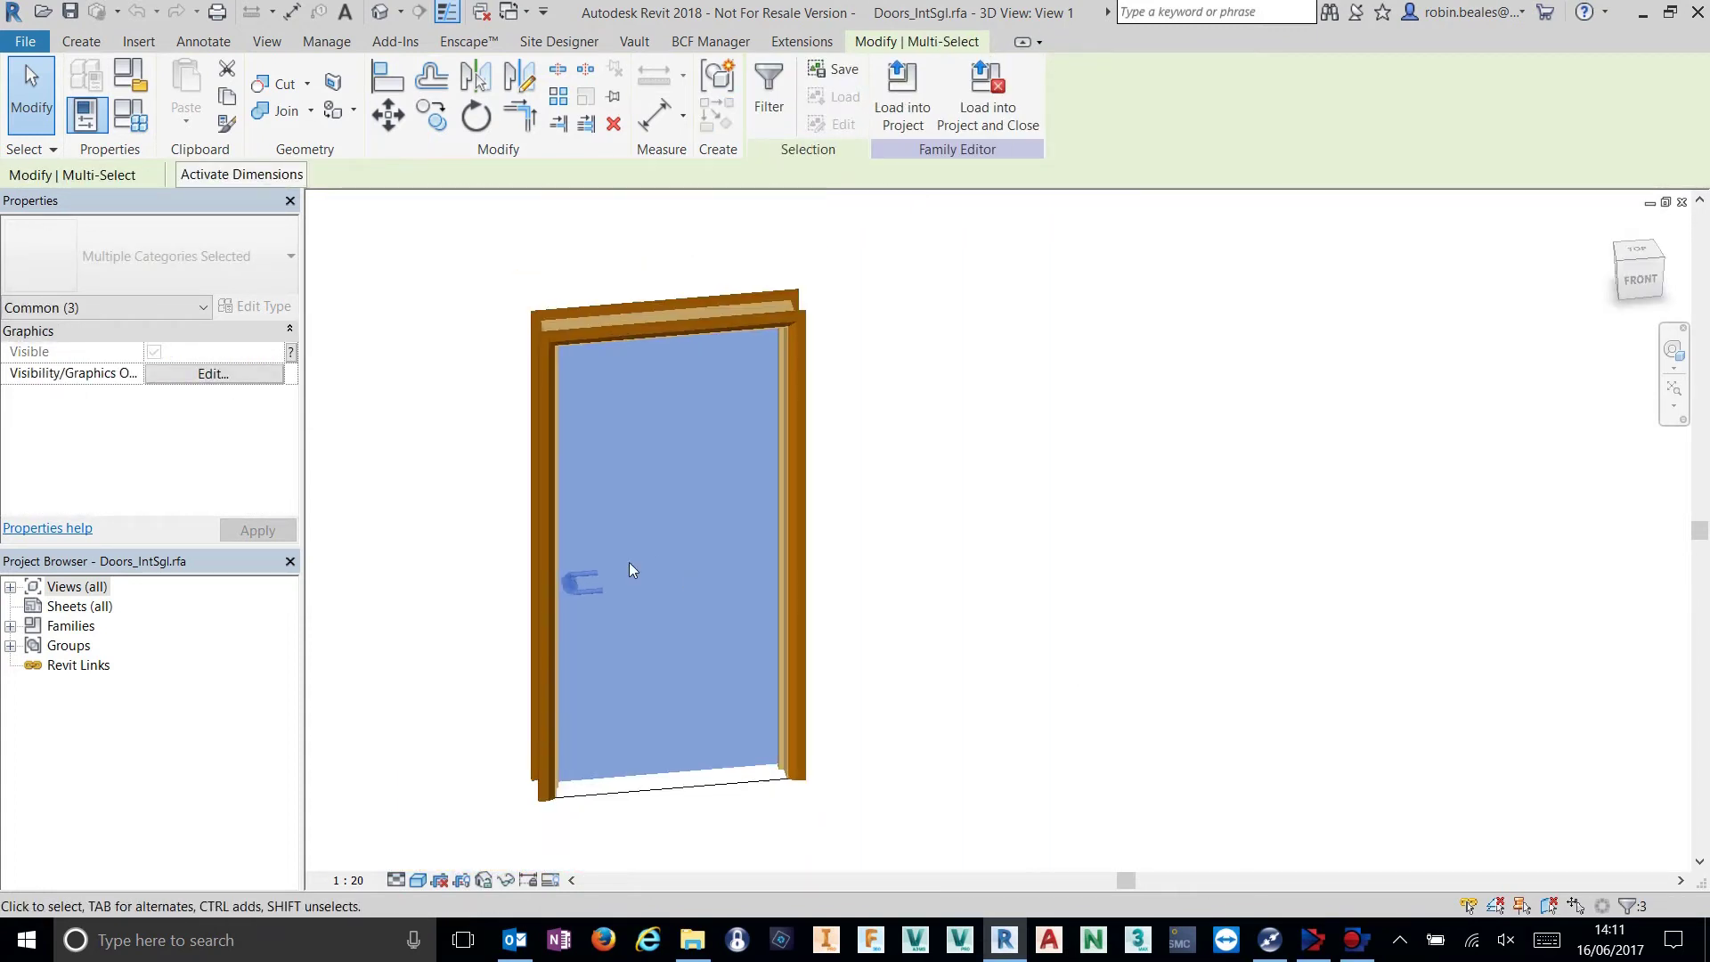
pyautogui.keyDown('shift'); pyautogui.moveTo(629, 563); pyautogui.dragTo(713, 383, button='middle'); pyautogui.keyUp('shift')
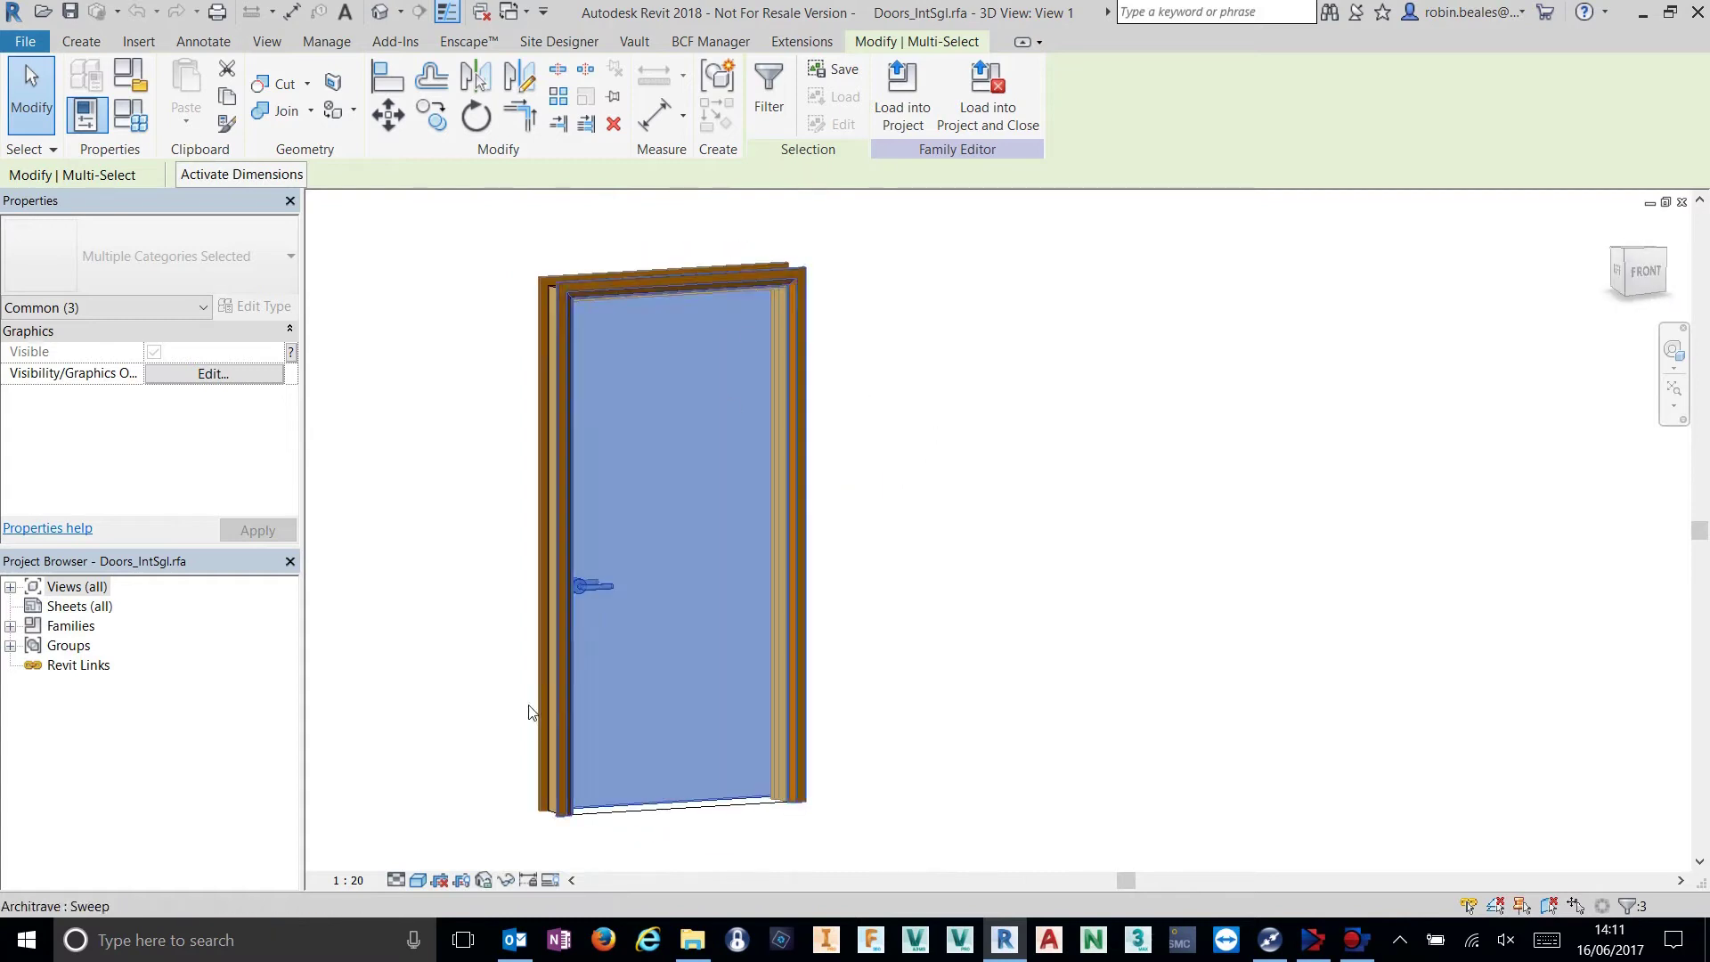
pyautogui.keyDown('shift'); pyautogui.moveTo(624, 597); pyautogui.dragTo(549, 641, button='middle'); pyautogui.keyUp('shift')
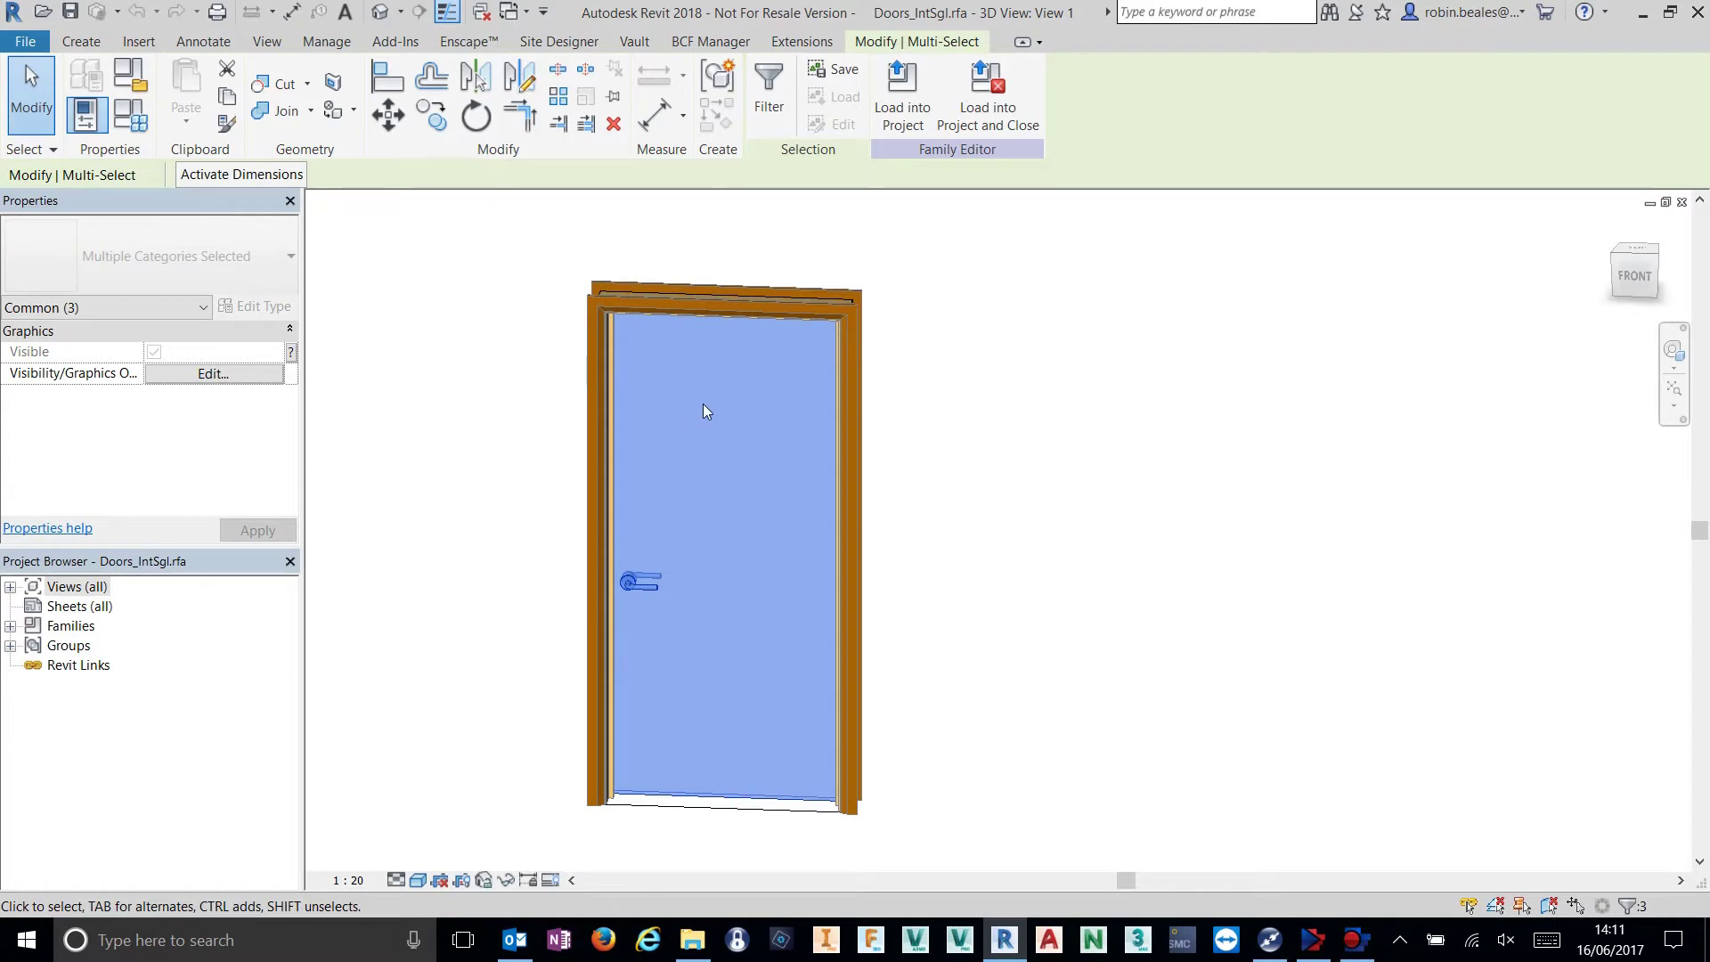
pyautogui.click(11, 587)
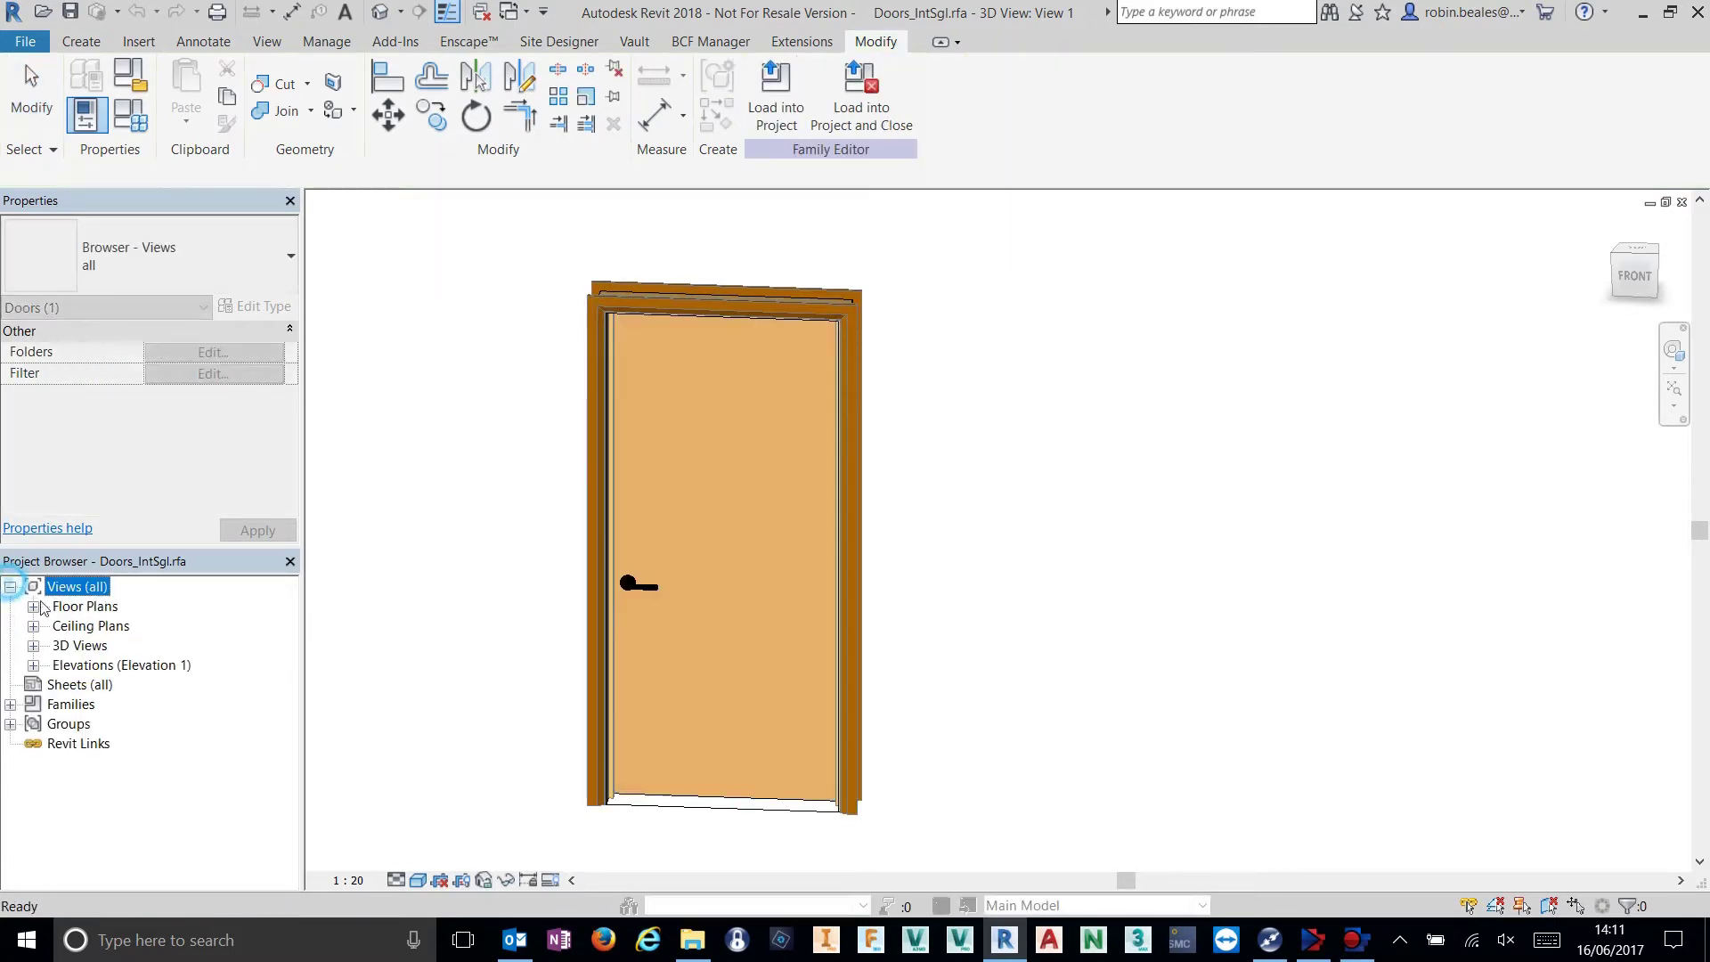
# Open the family's Ref. Level floor plan centred on the door.
pyautogui.doubleClick(59, 609)
pyautogui.doubleClick(100, 626)
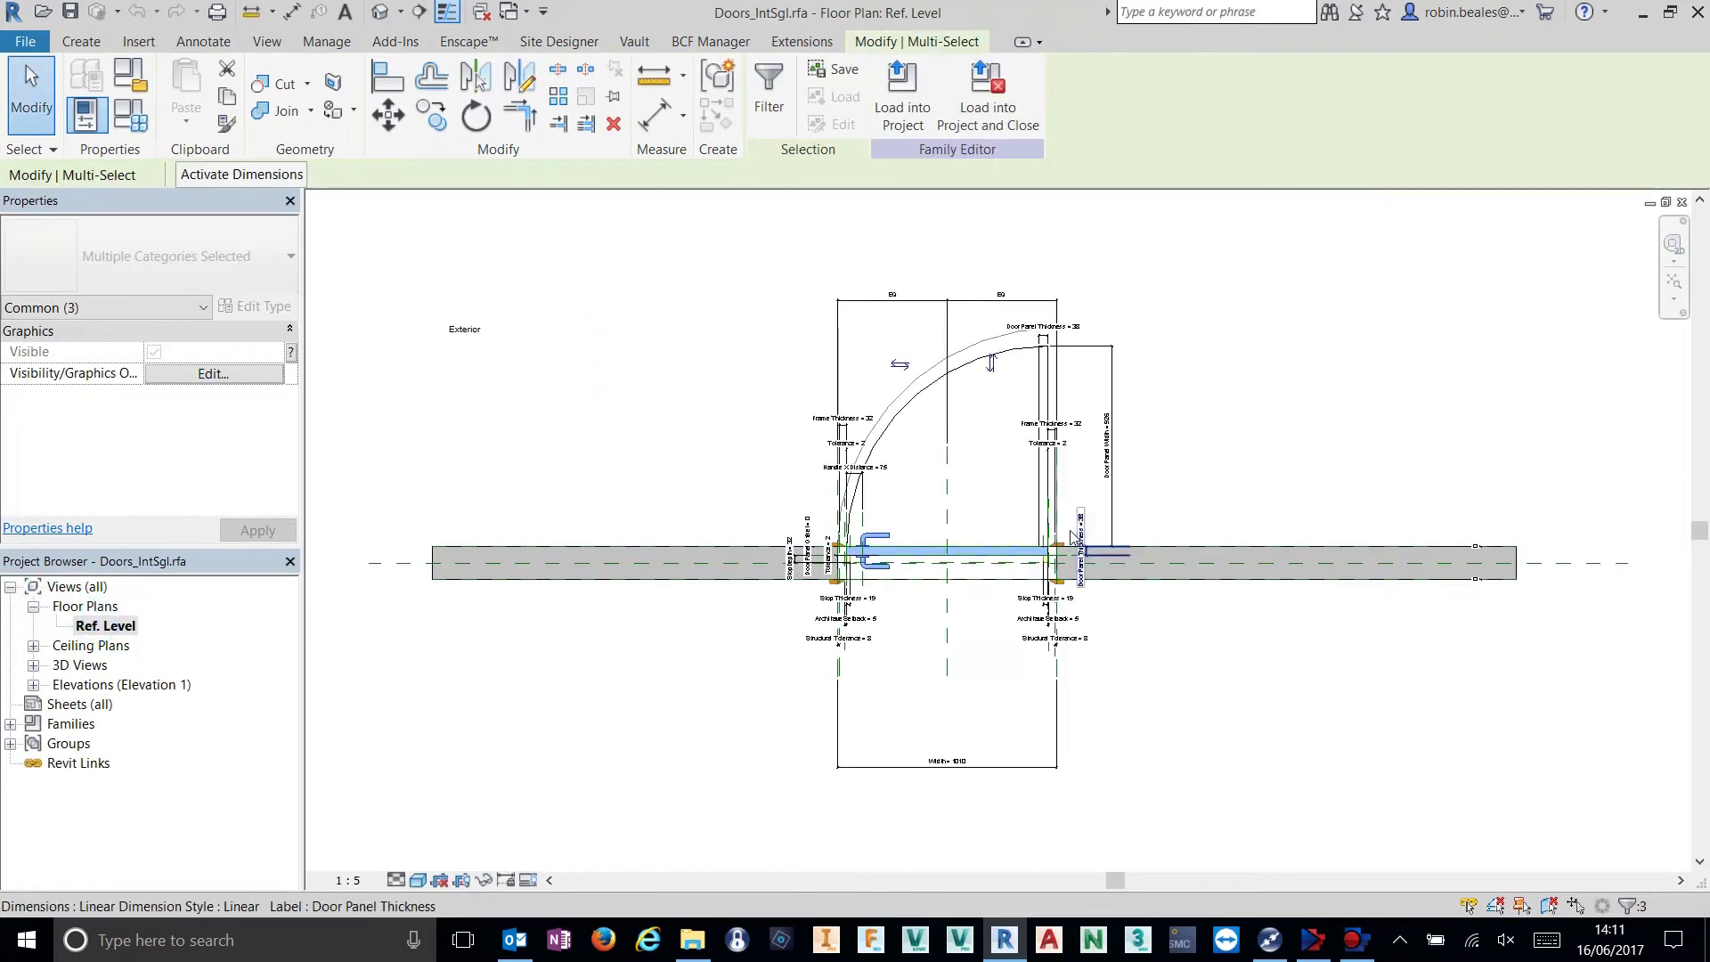
pyautogui.scroll(3, 848, 440)
pyautogui.moveTo(848, 440); pyautogui.dragTo(804, 512, button='middle')
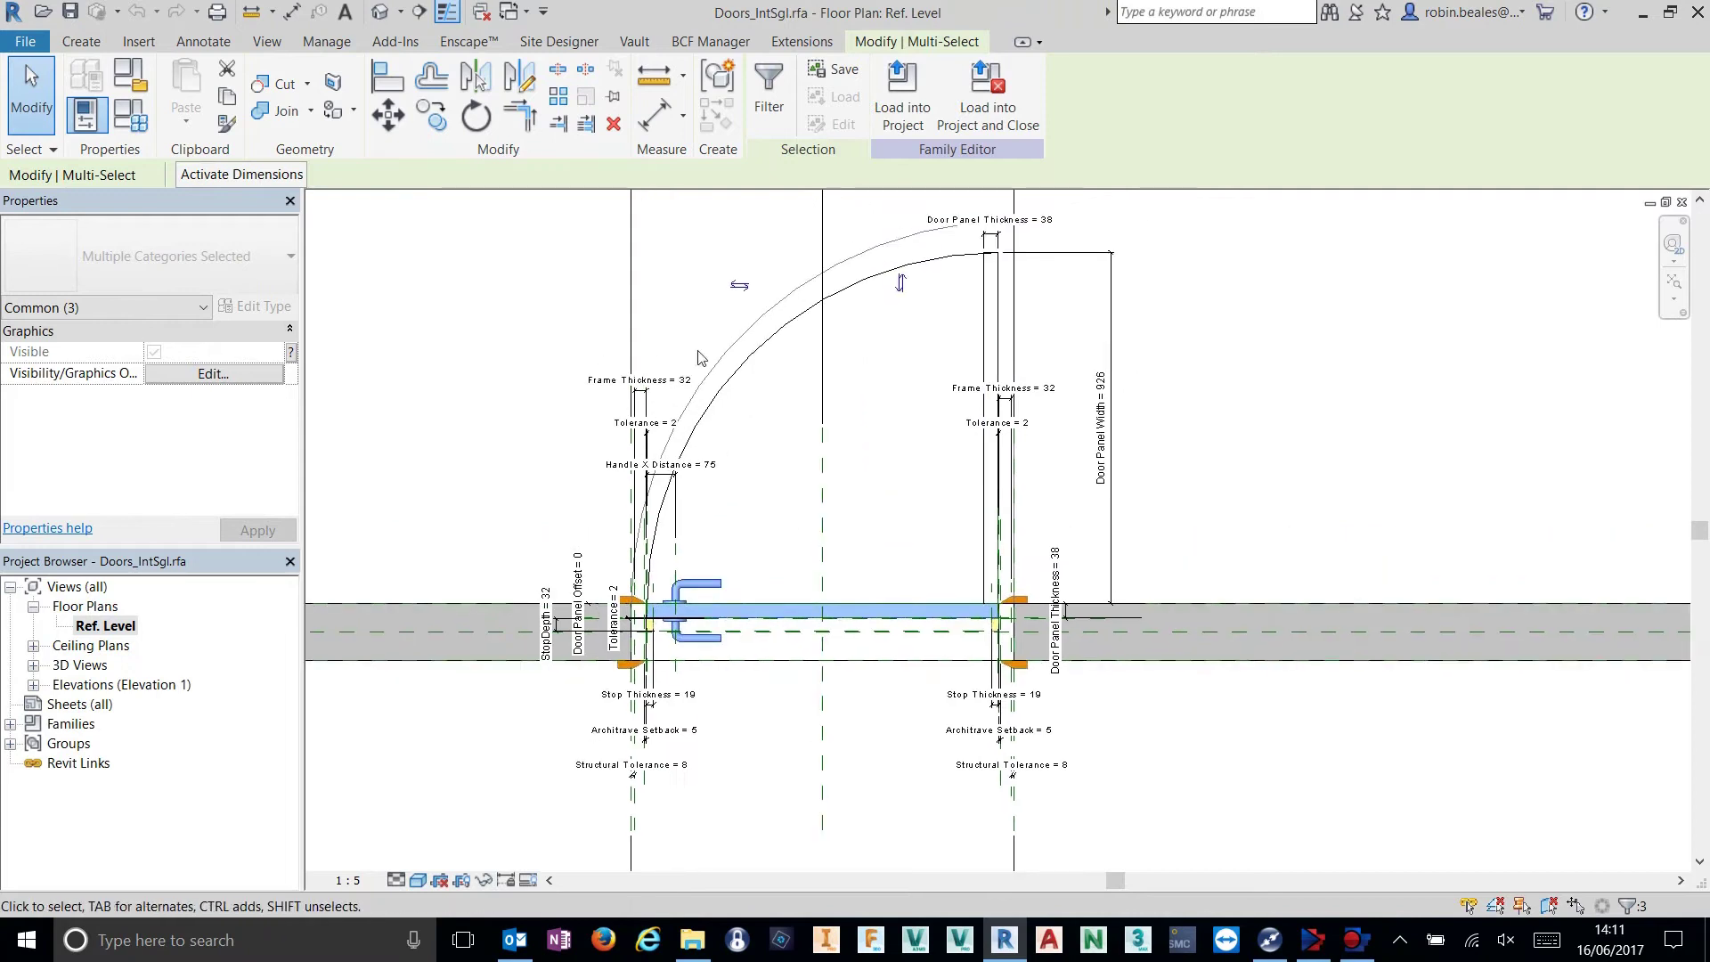
# Rotate a copy of the panel and handles 90° about the hinge and view it in 3D.
pyautogui.click(479, 120)
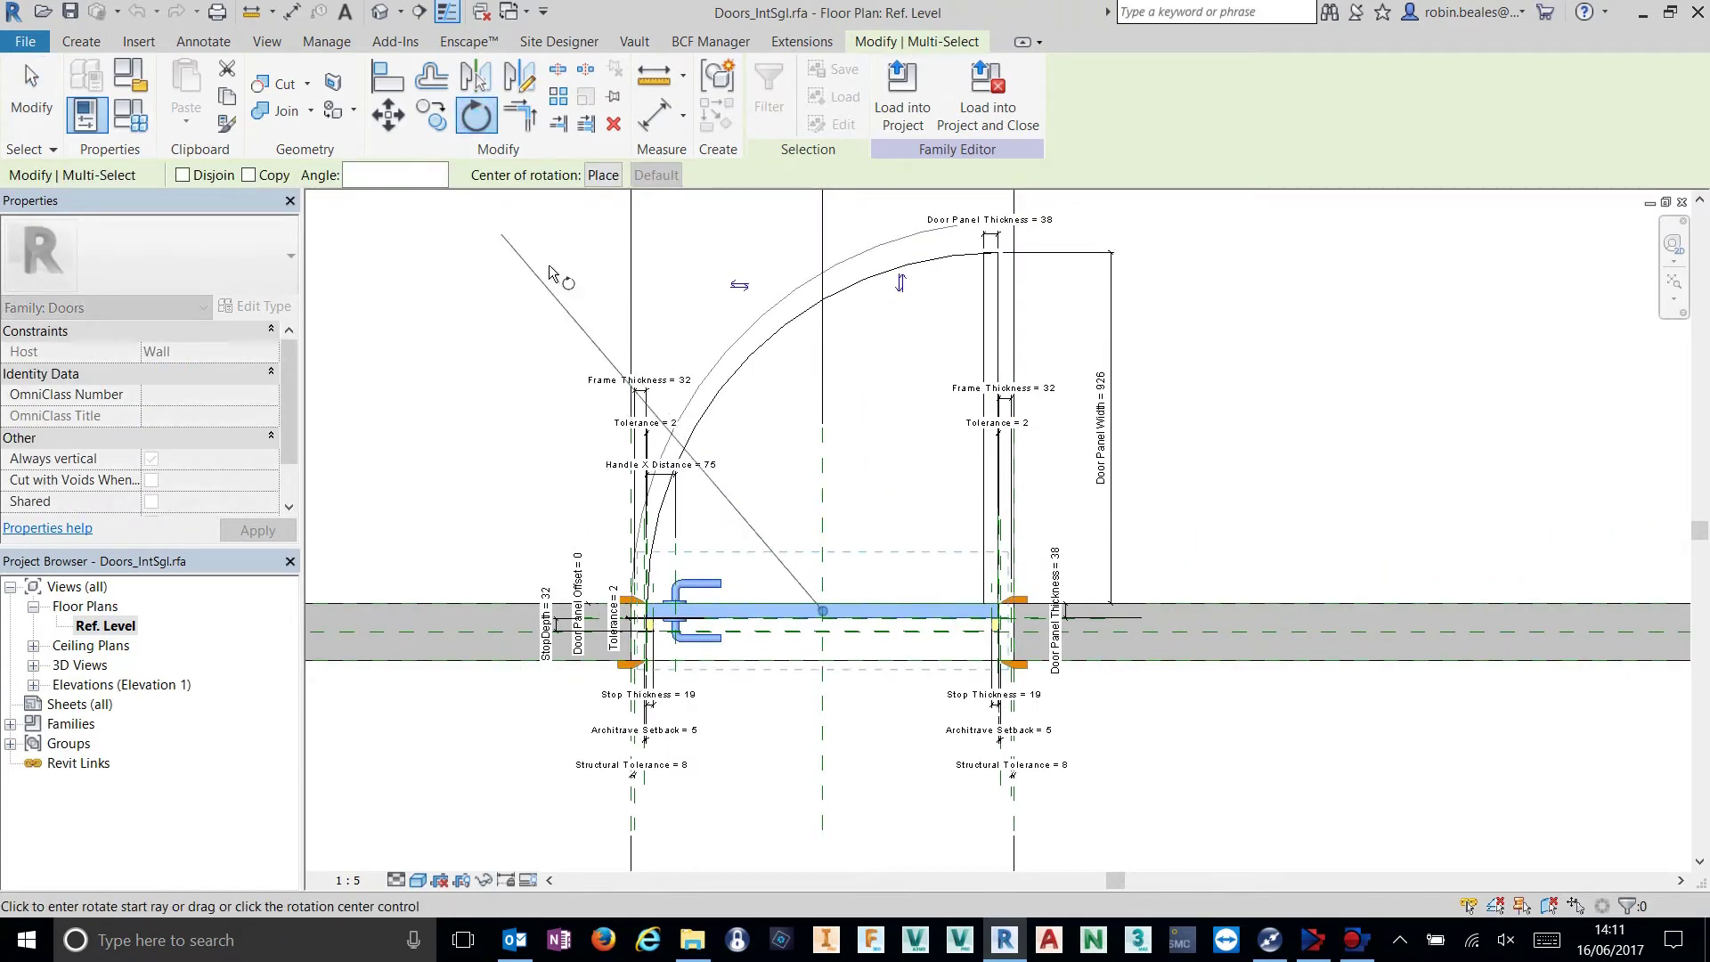
pyautogui.scroll(6, 1006, 610)
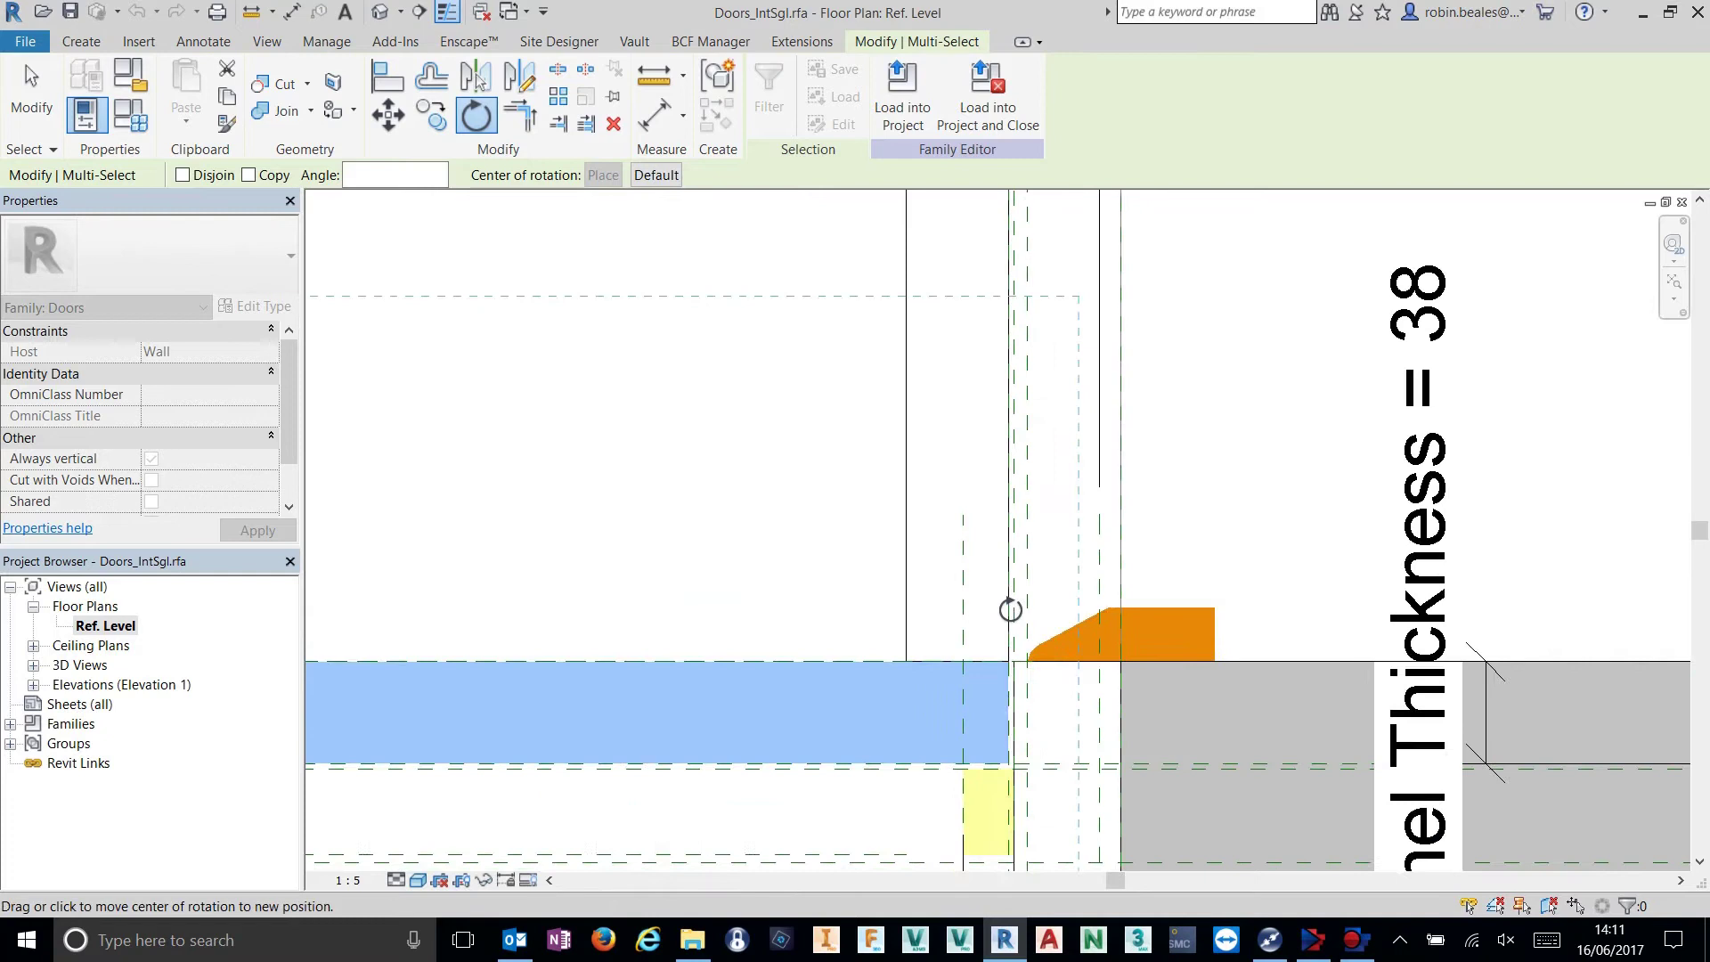
pyautogui.click(1014, 695)
pyautogui.scroll(-5, 902, 546)
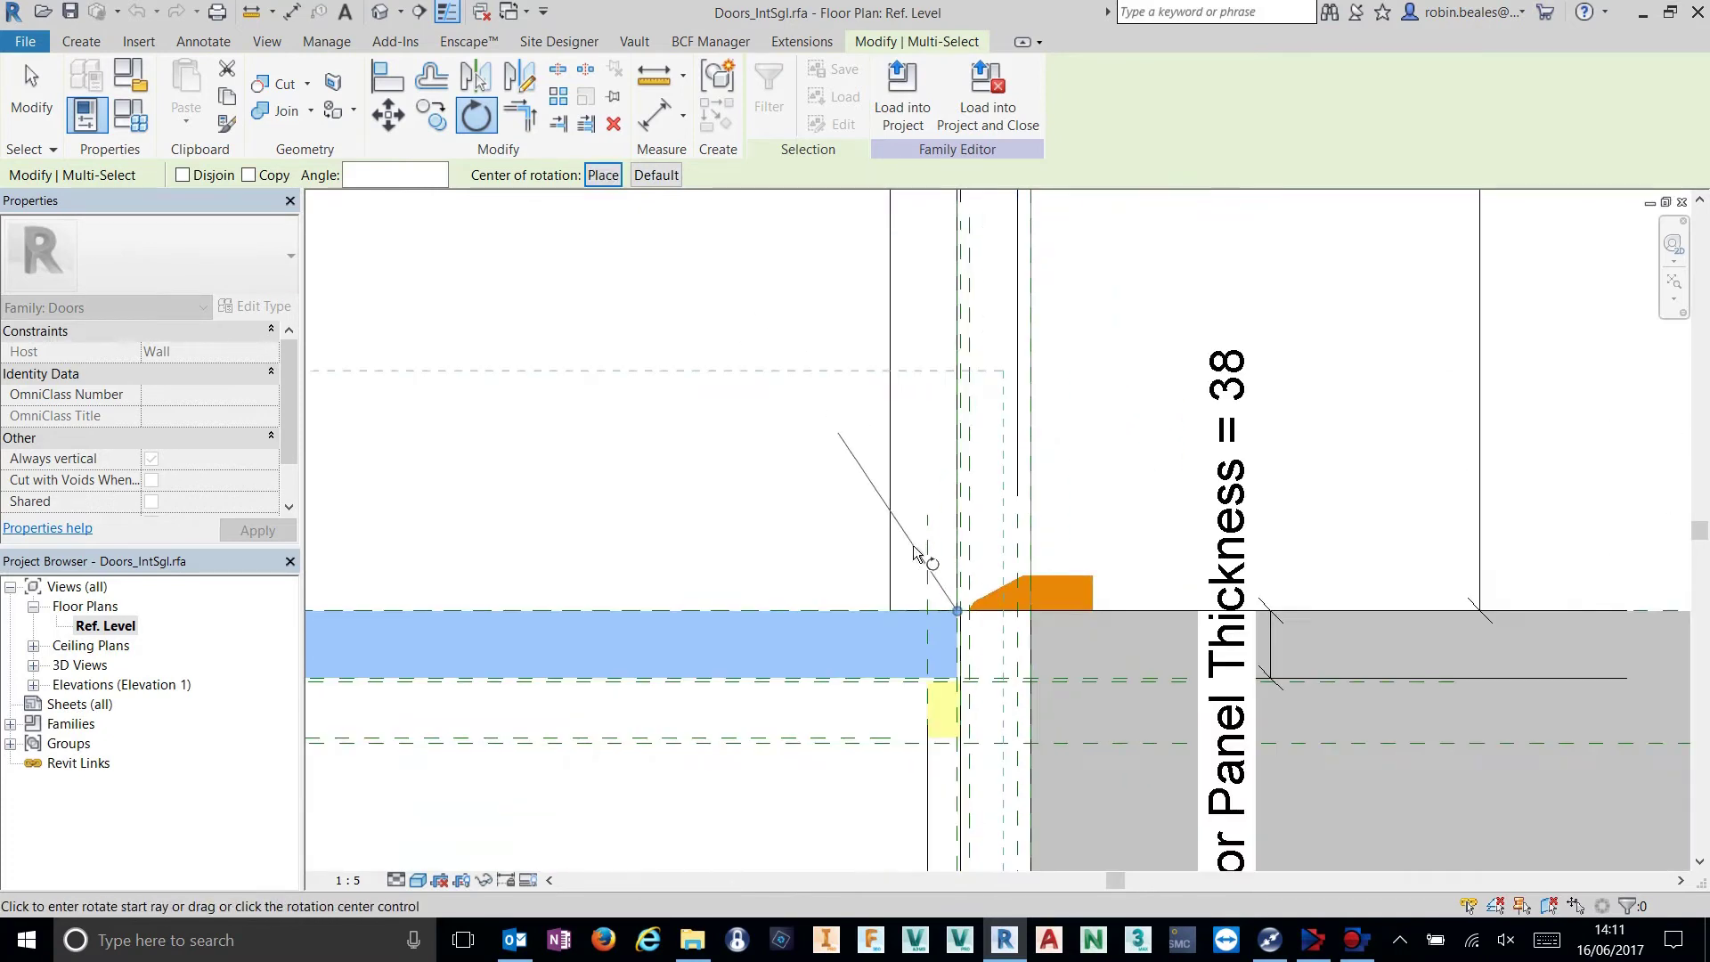
pyautogui.click(251, 177)
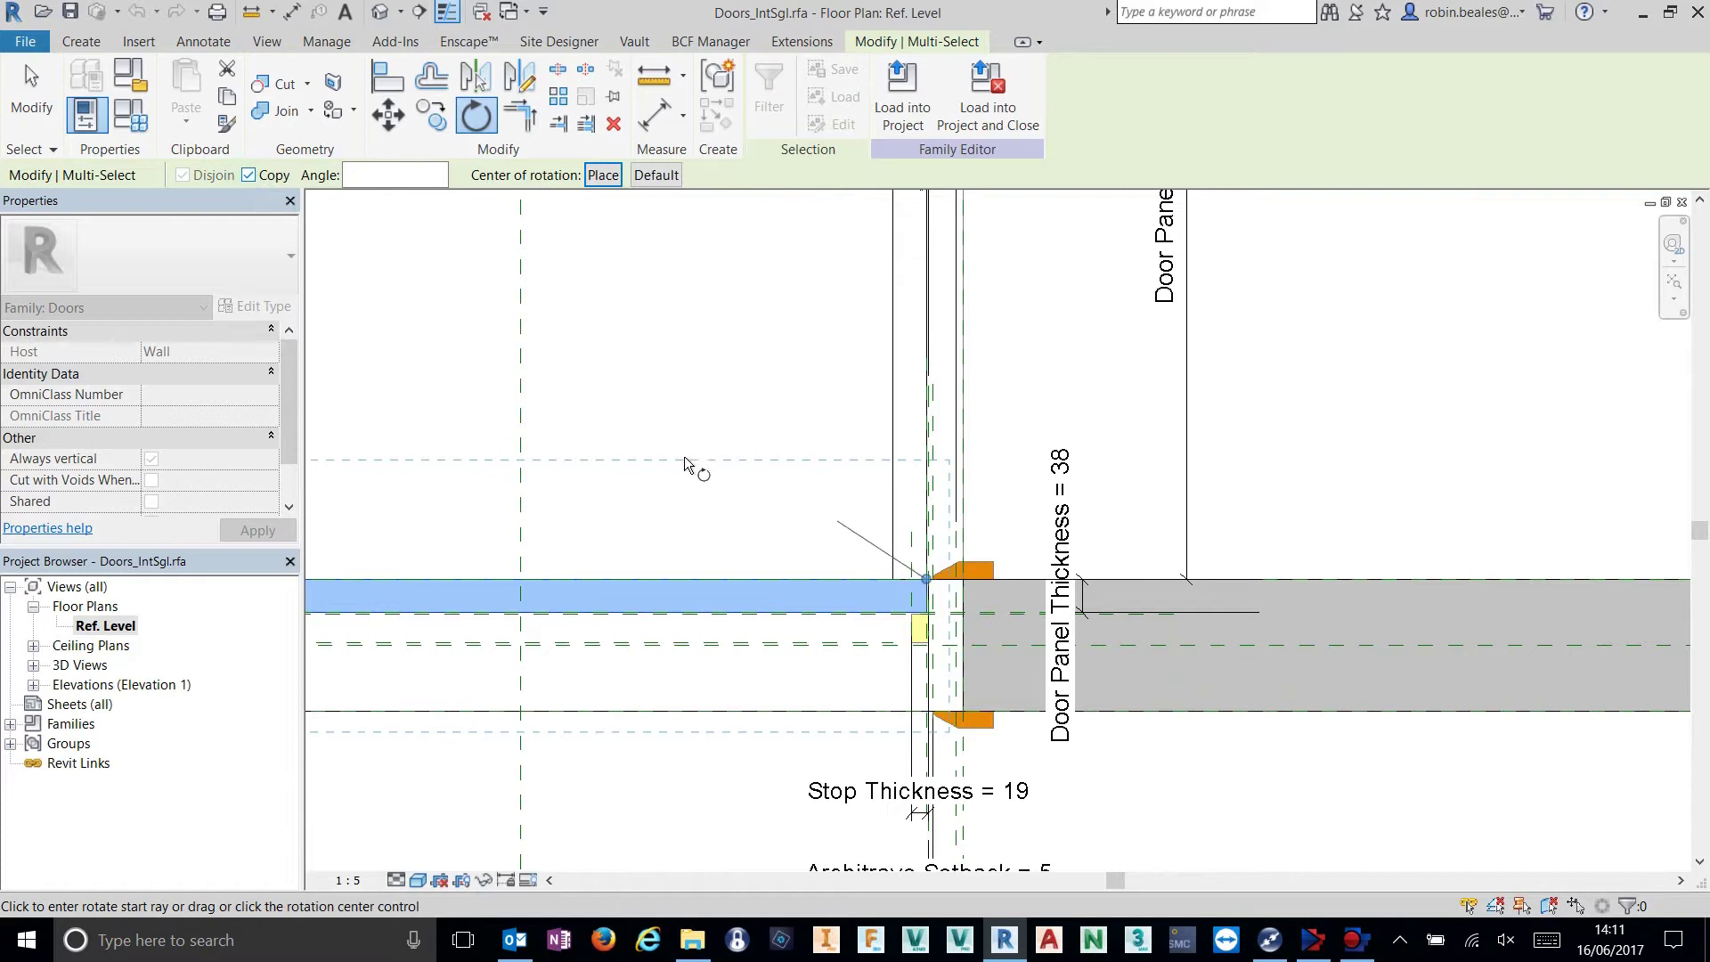
pyautogui.click(619, 581)
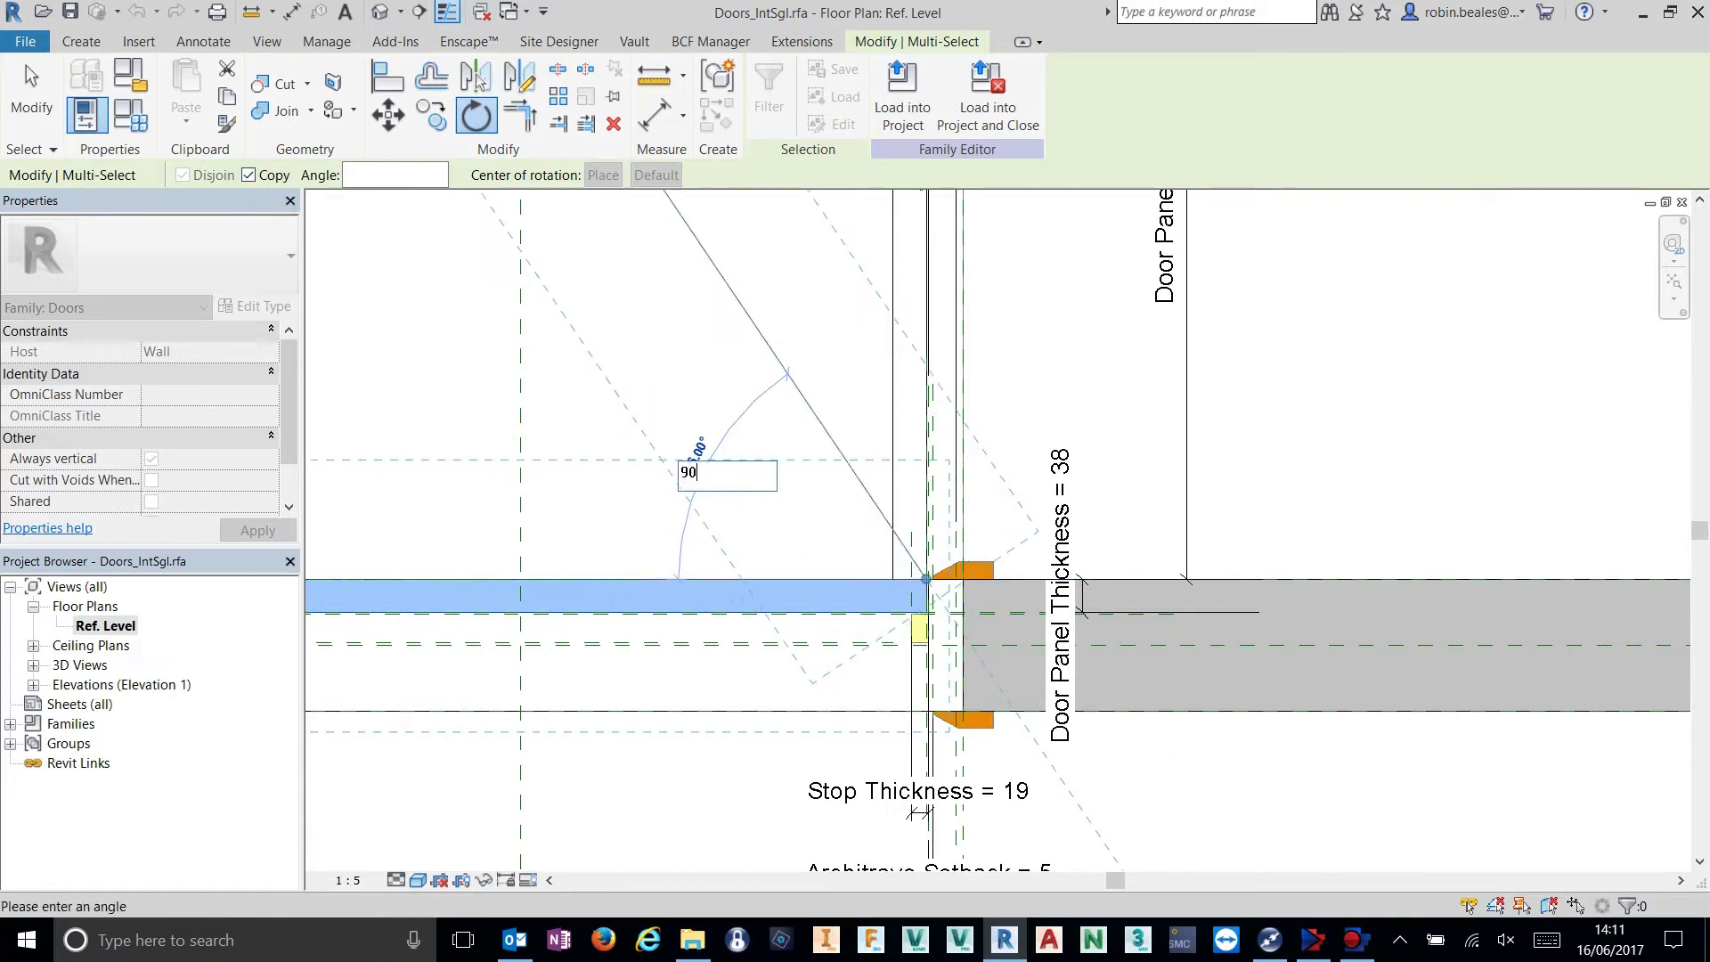
pyautogui.press('Return')
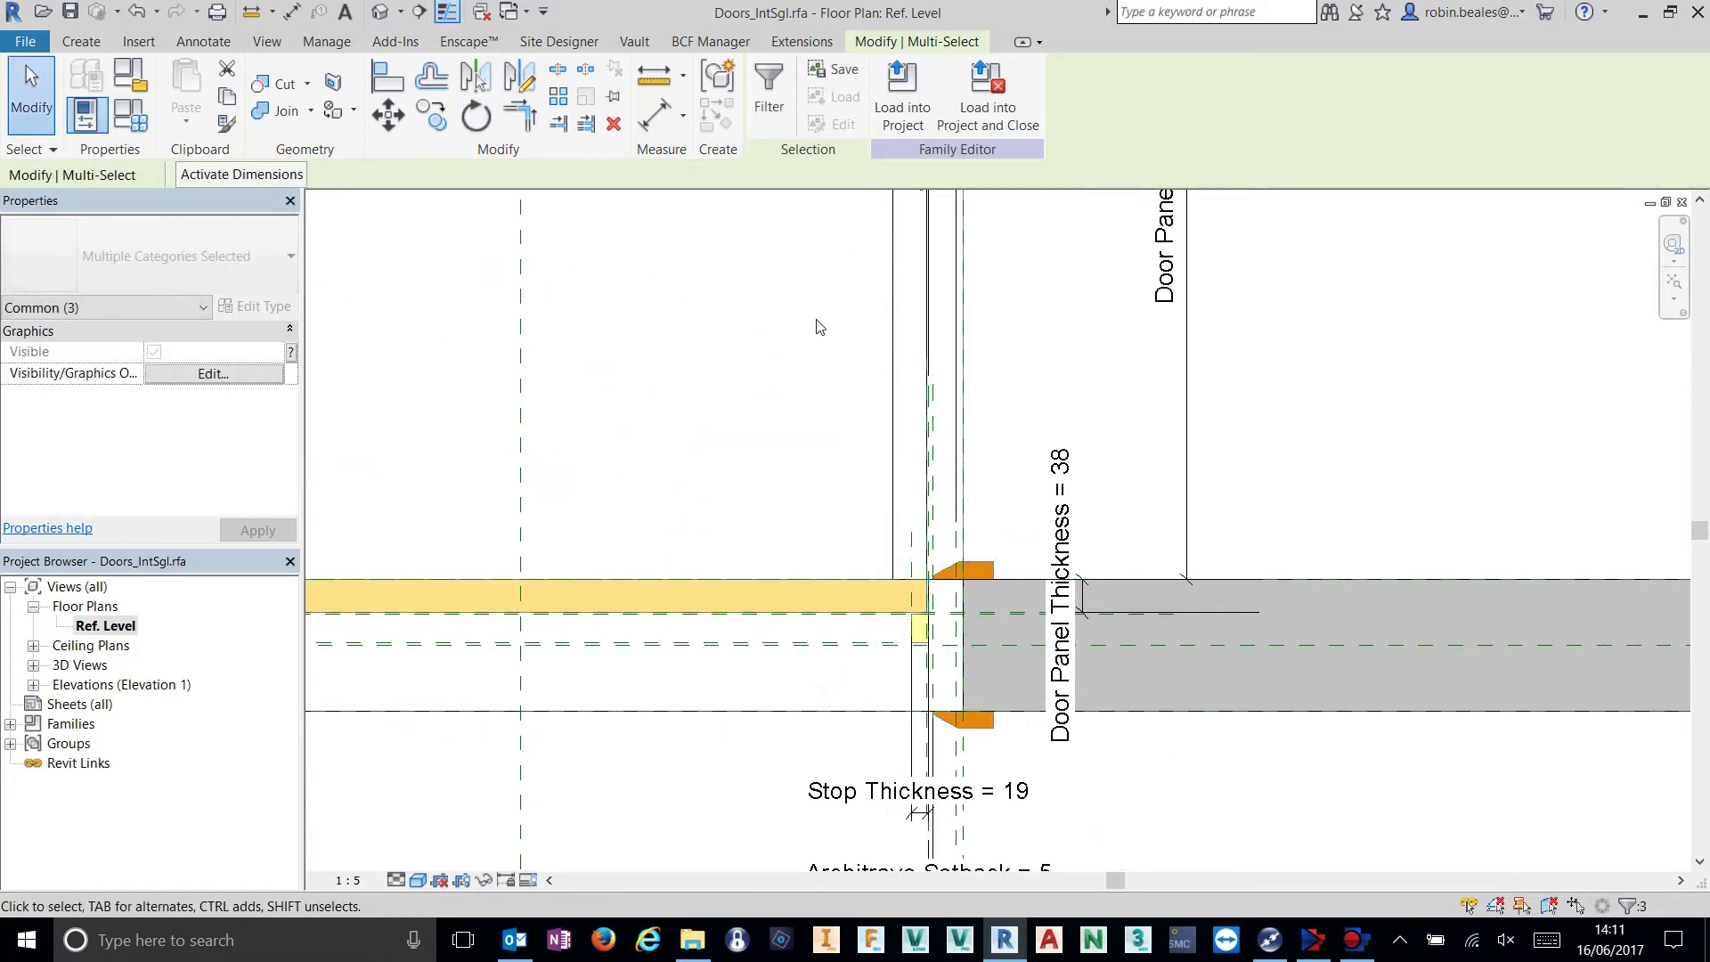
pyautogui.scroll(-4, 824, 415)
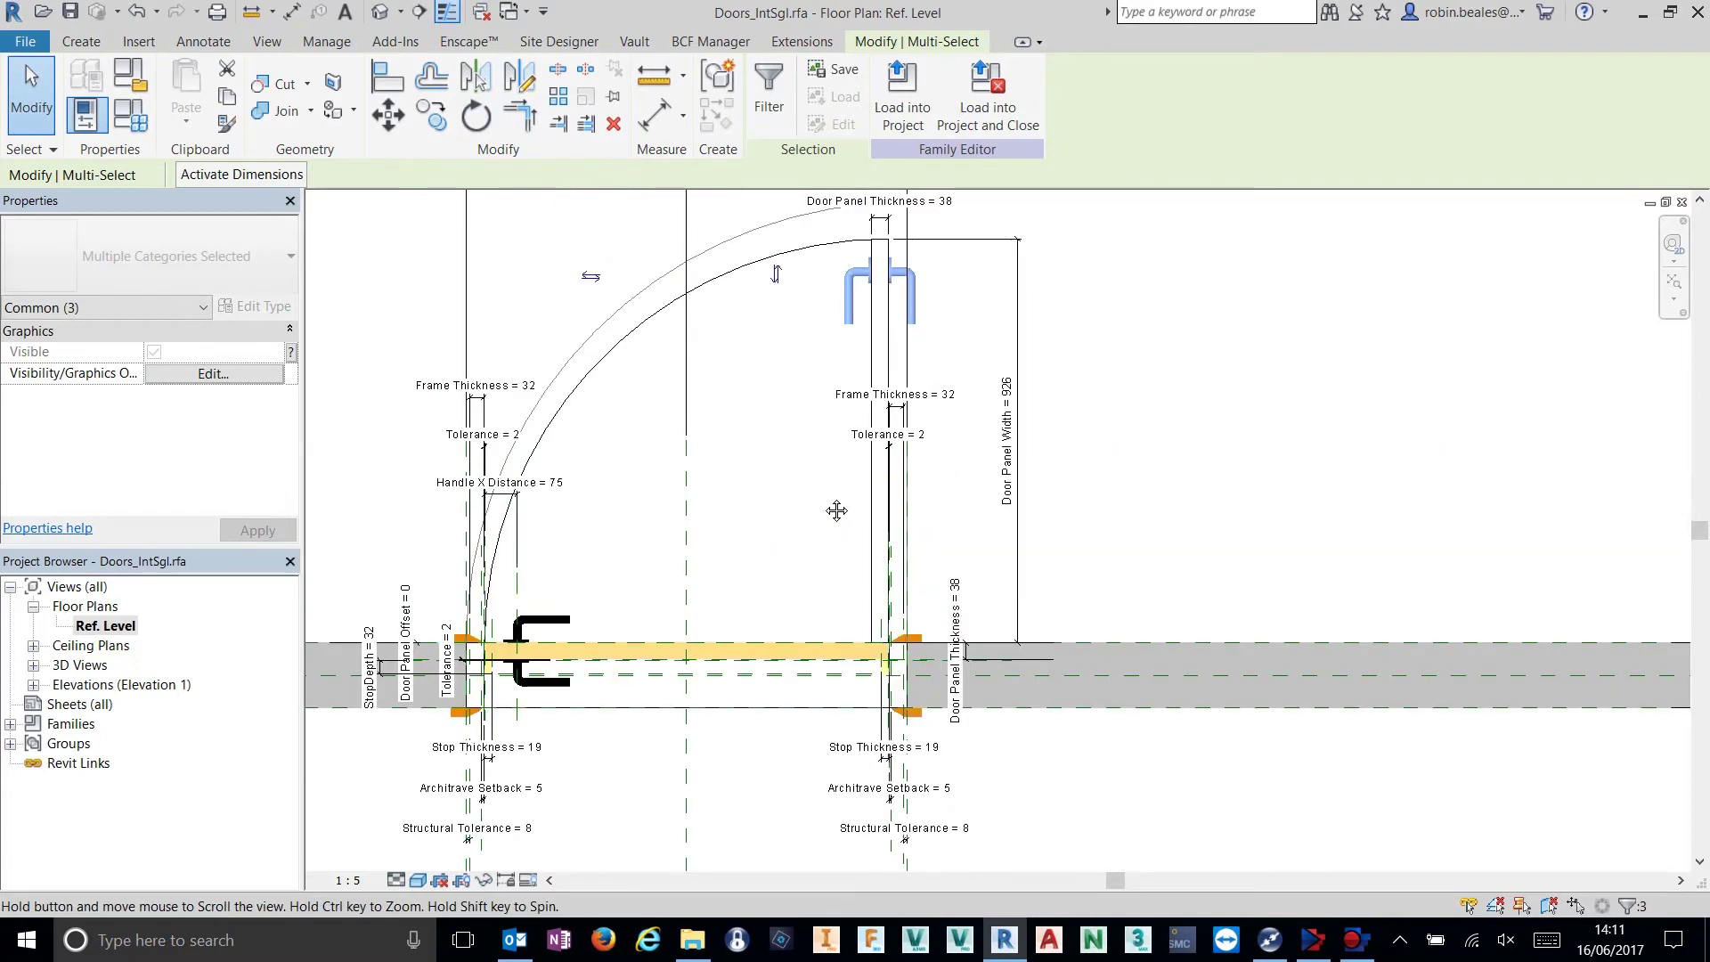
pyautogui.click(378, 16)
pyautogui.keyDown('shift'); pyautogui.moveTo(1203, 588); pyautogui.dragTo(1033, 605, button='middle'); pyautogui.keyUp('shift')
pyautogui.scroll(4, 1029, 599)
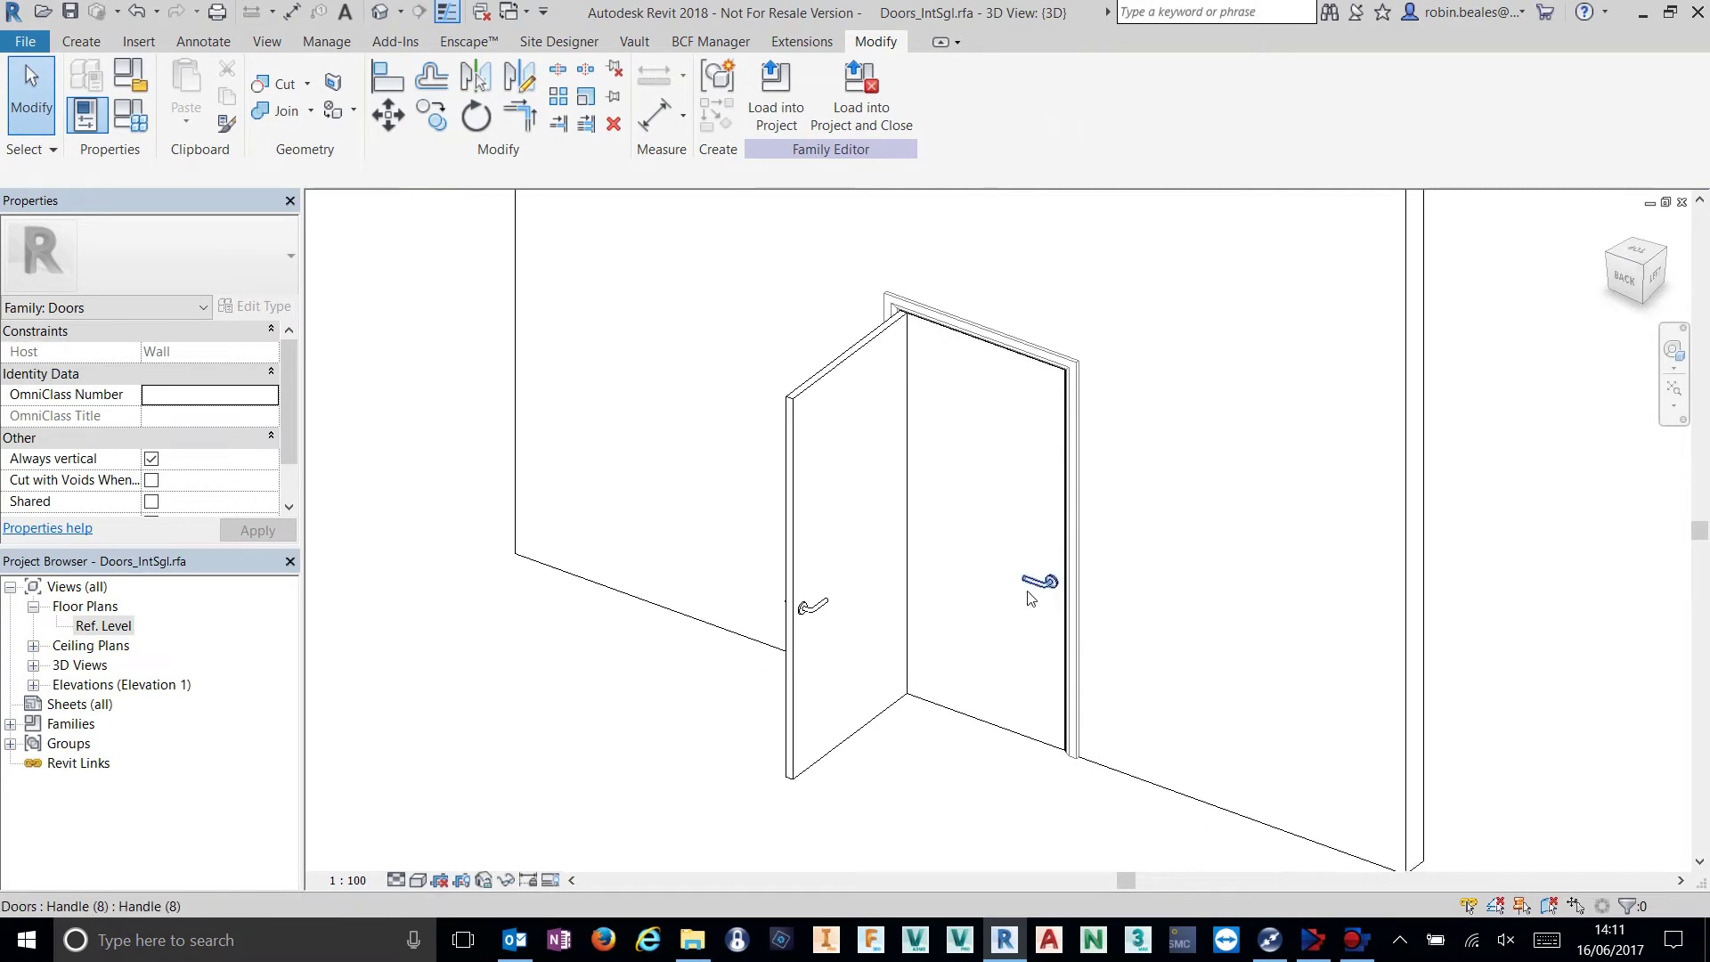
pyautogui.scroll(3, 1029, 597)
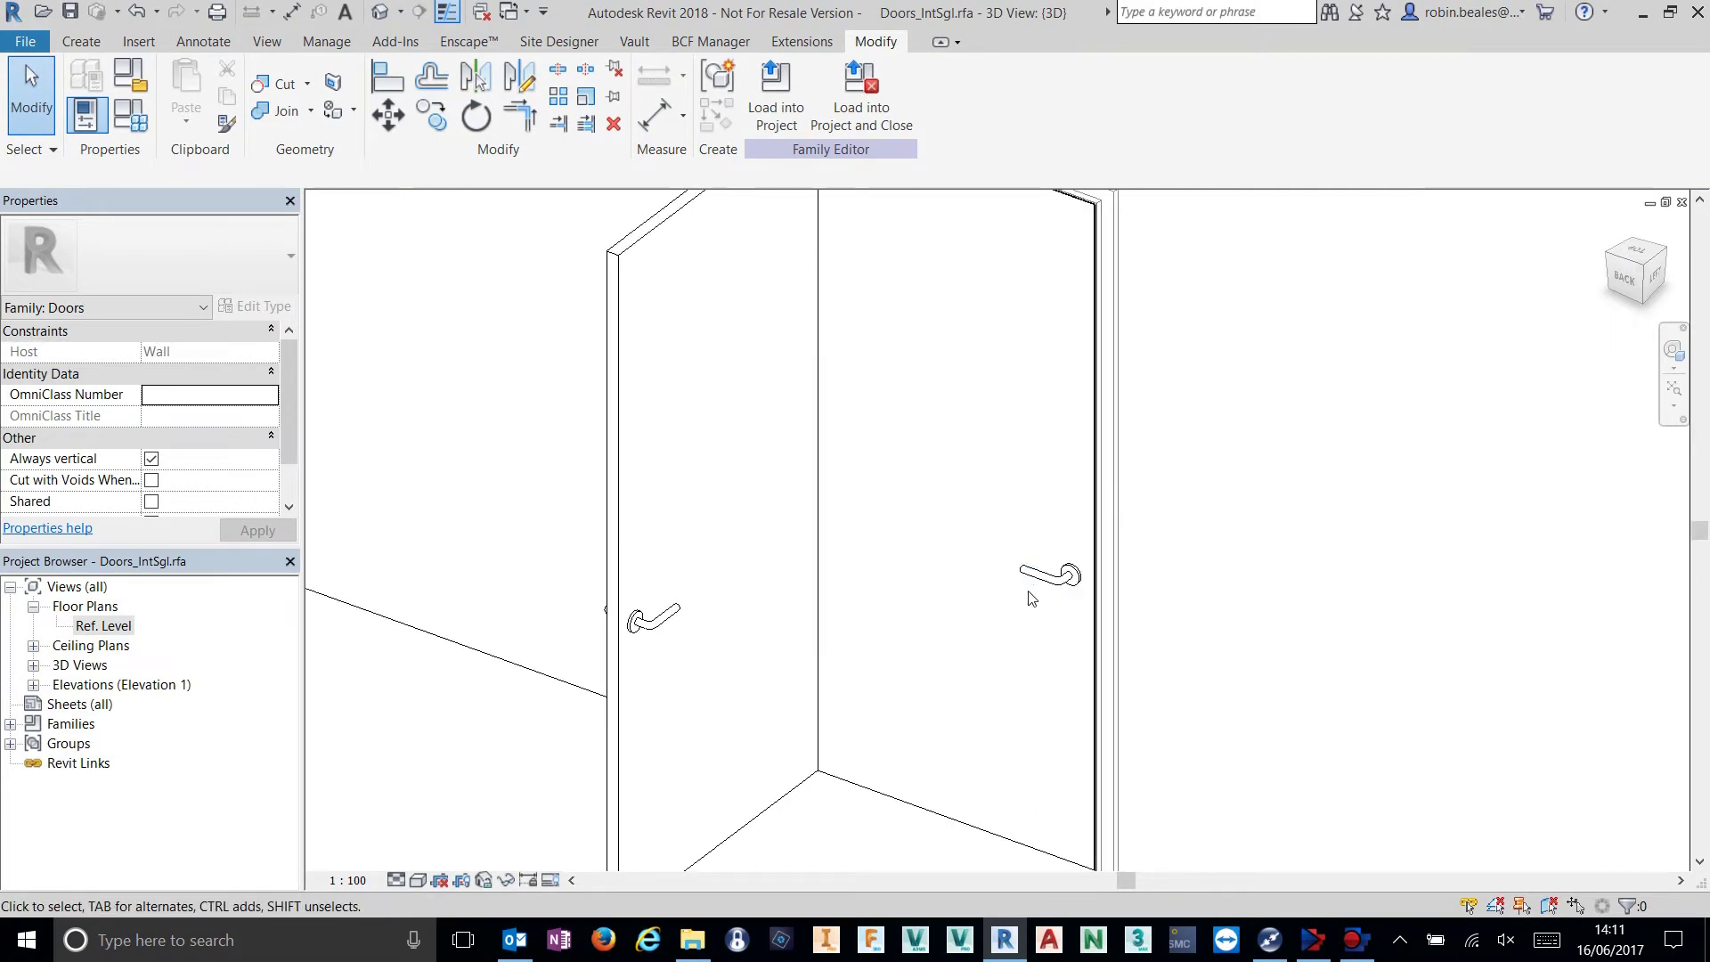
pyautogui.scroll(-6, 1029, 597)
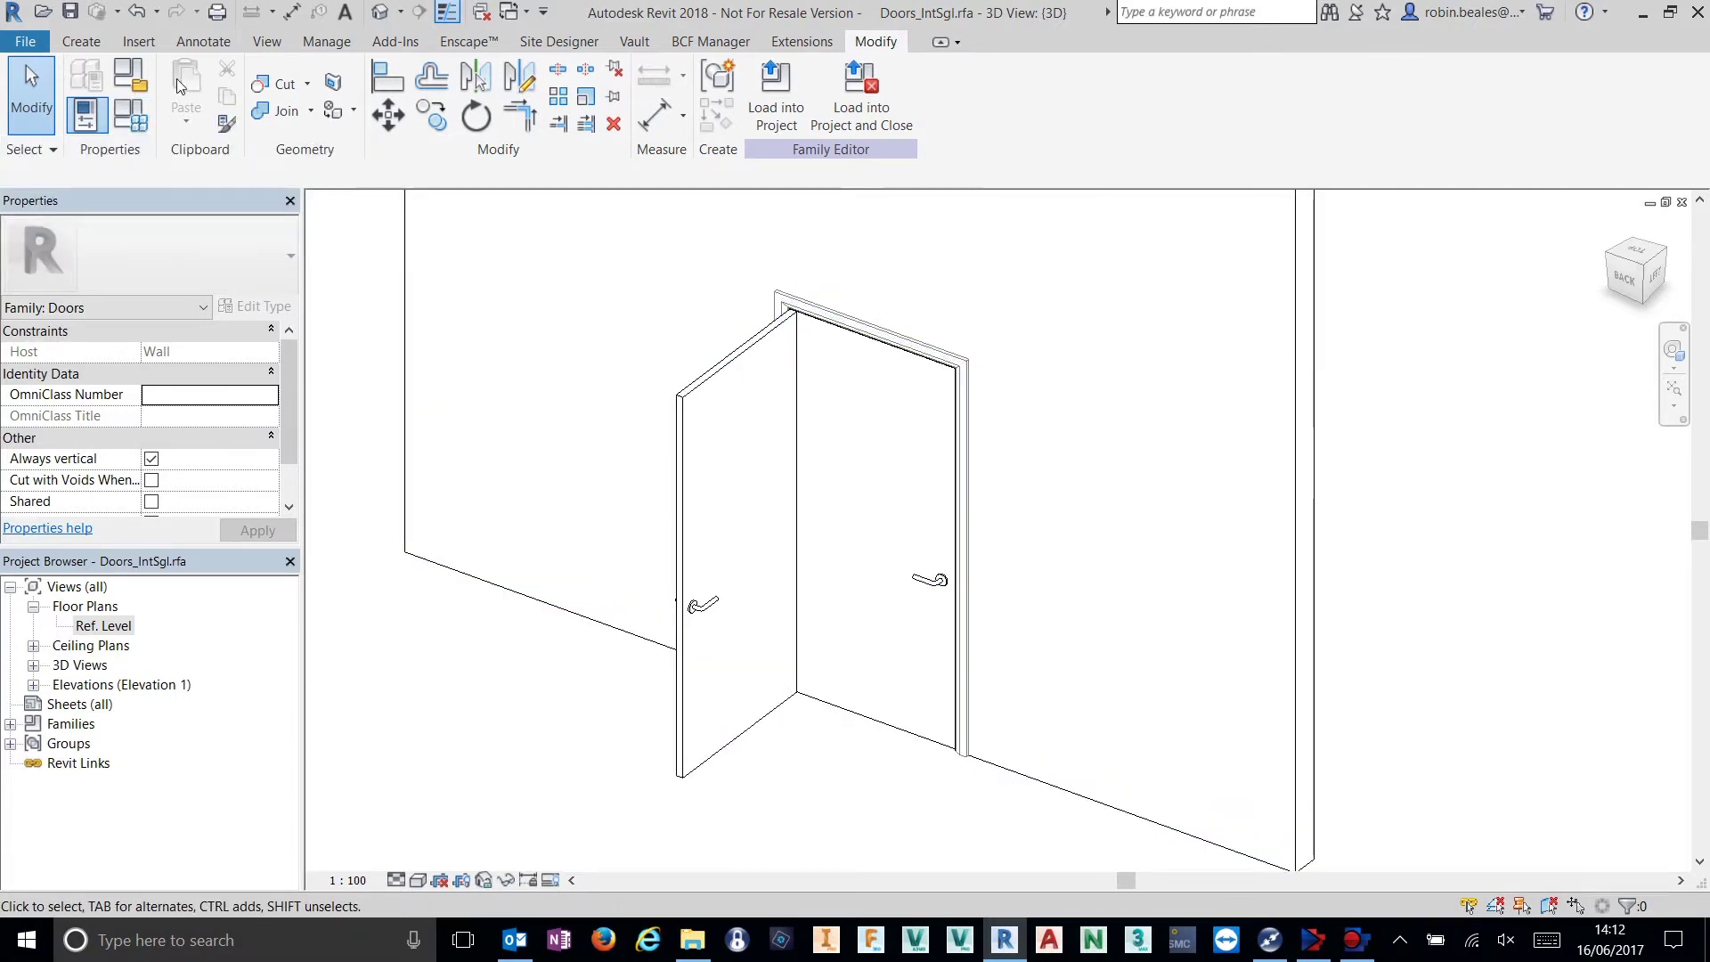
# In Family Types, add a DoorOpen Yes/No type parameter grouped under Visibility.
pyautogui.click(140, 126)
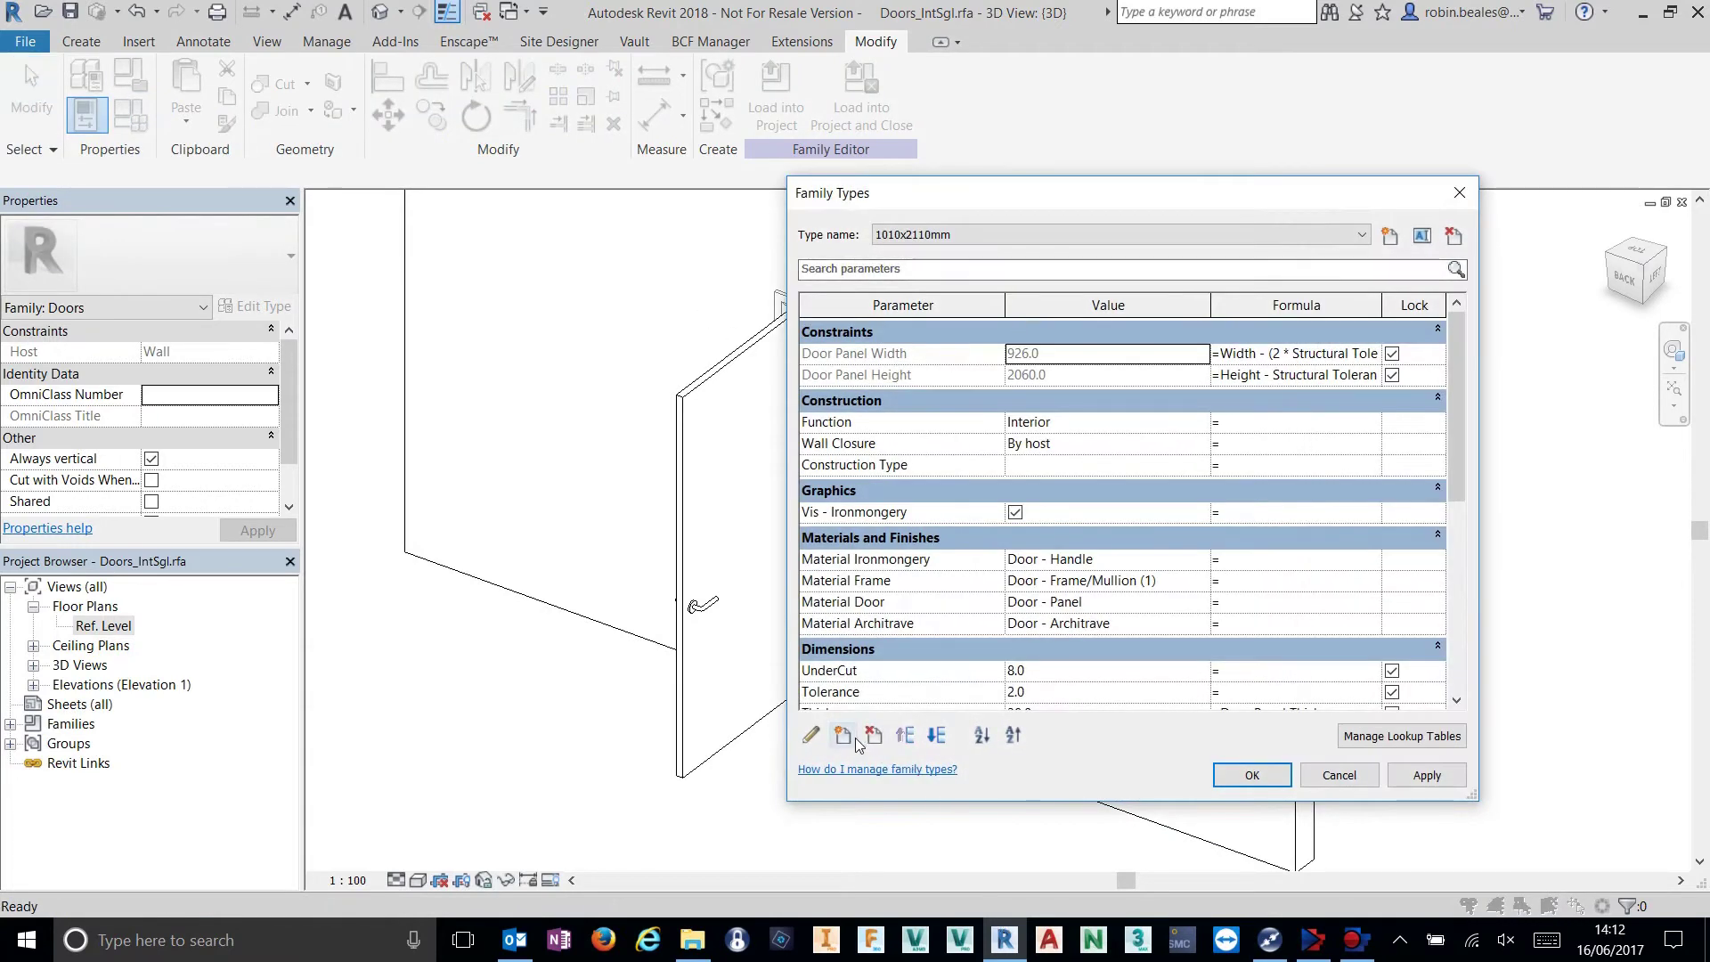
pyautogui.click(845, 735)
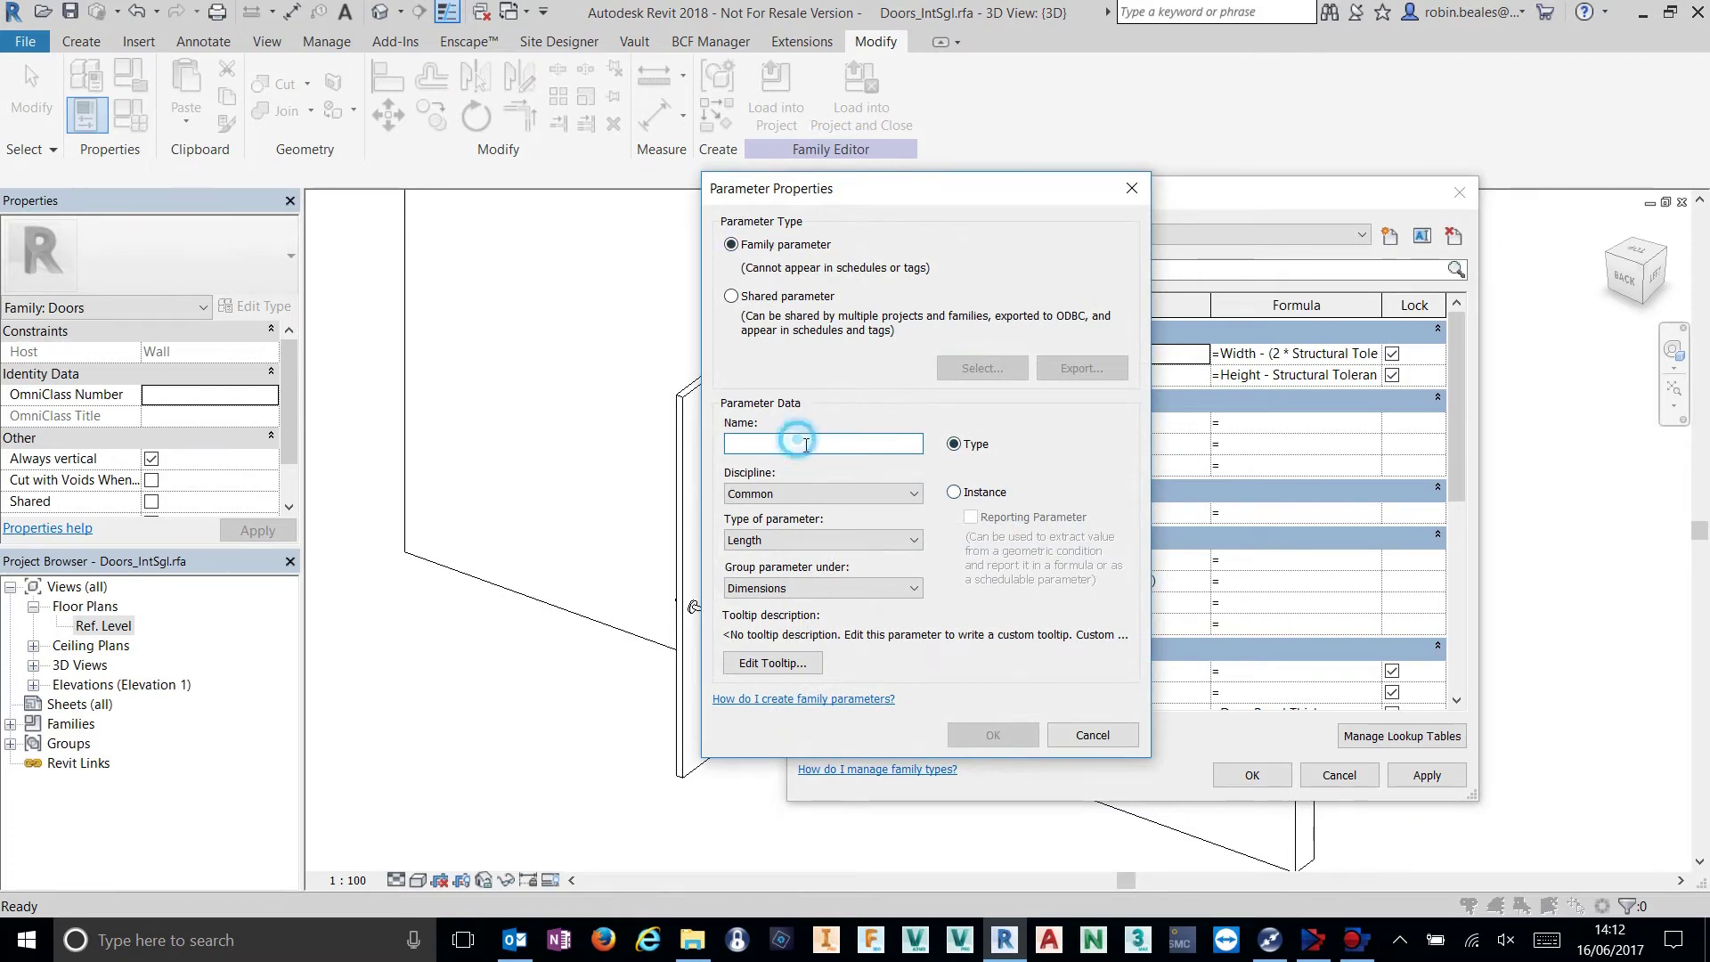
pyautogui.write('DoorOpen')
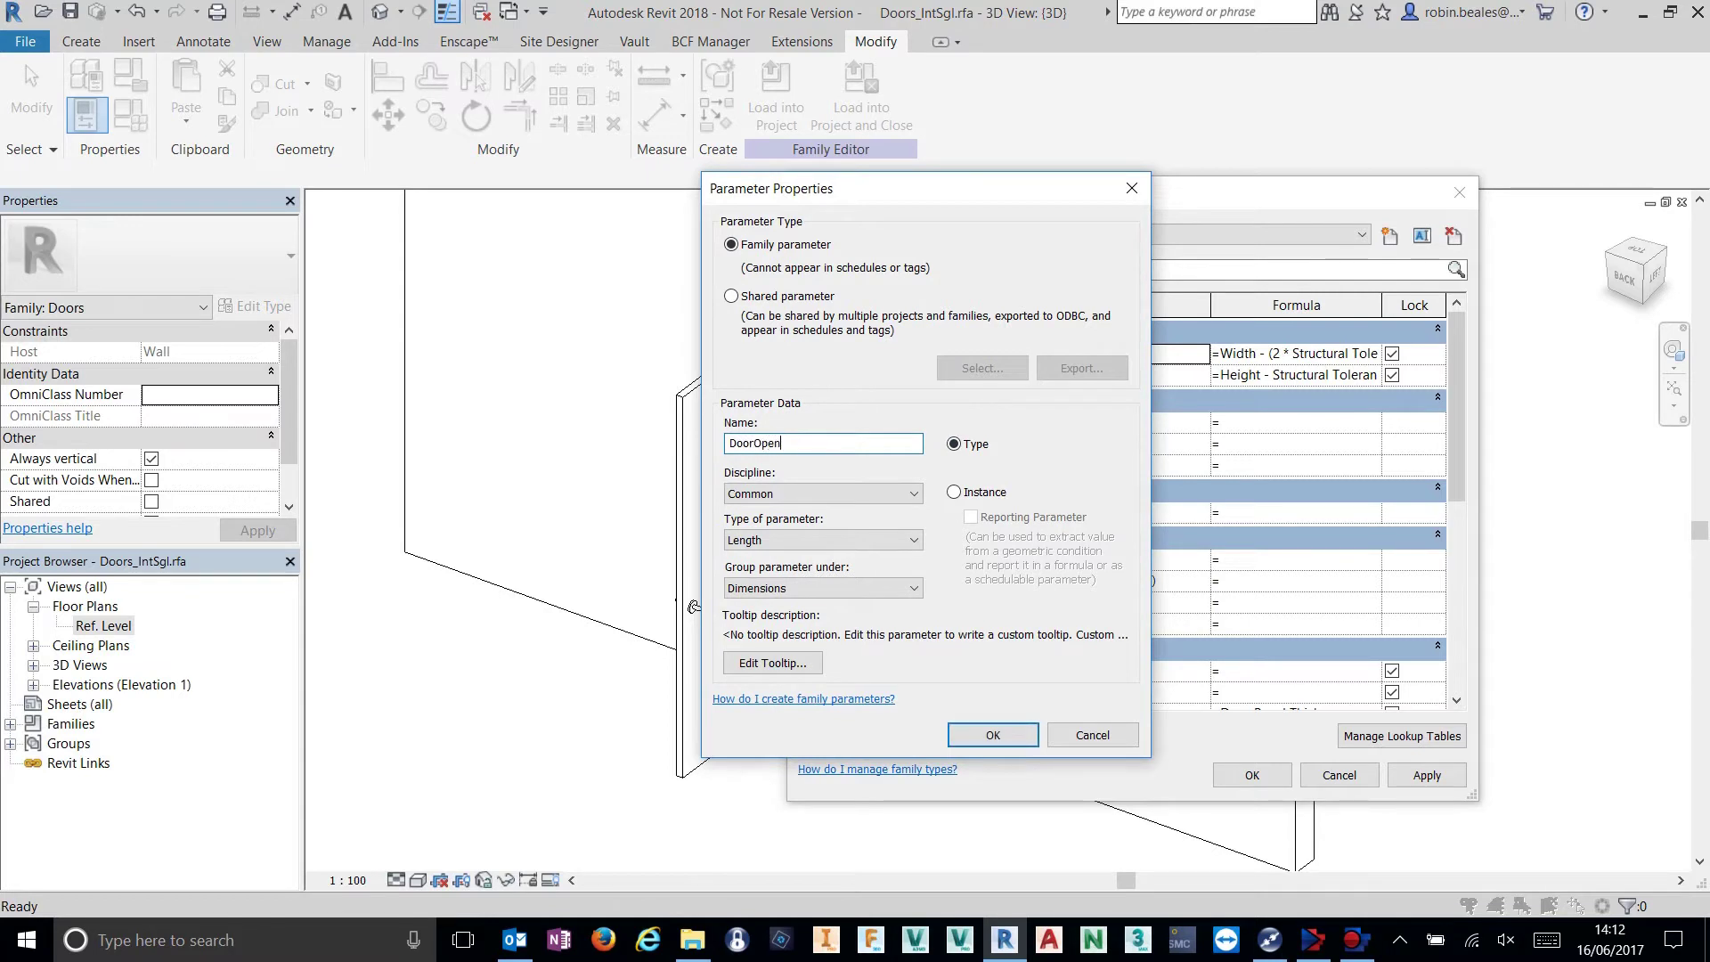
pyautogui.click(802, 542)
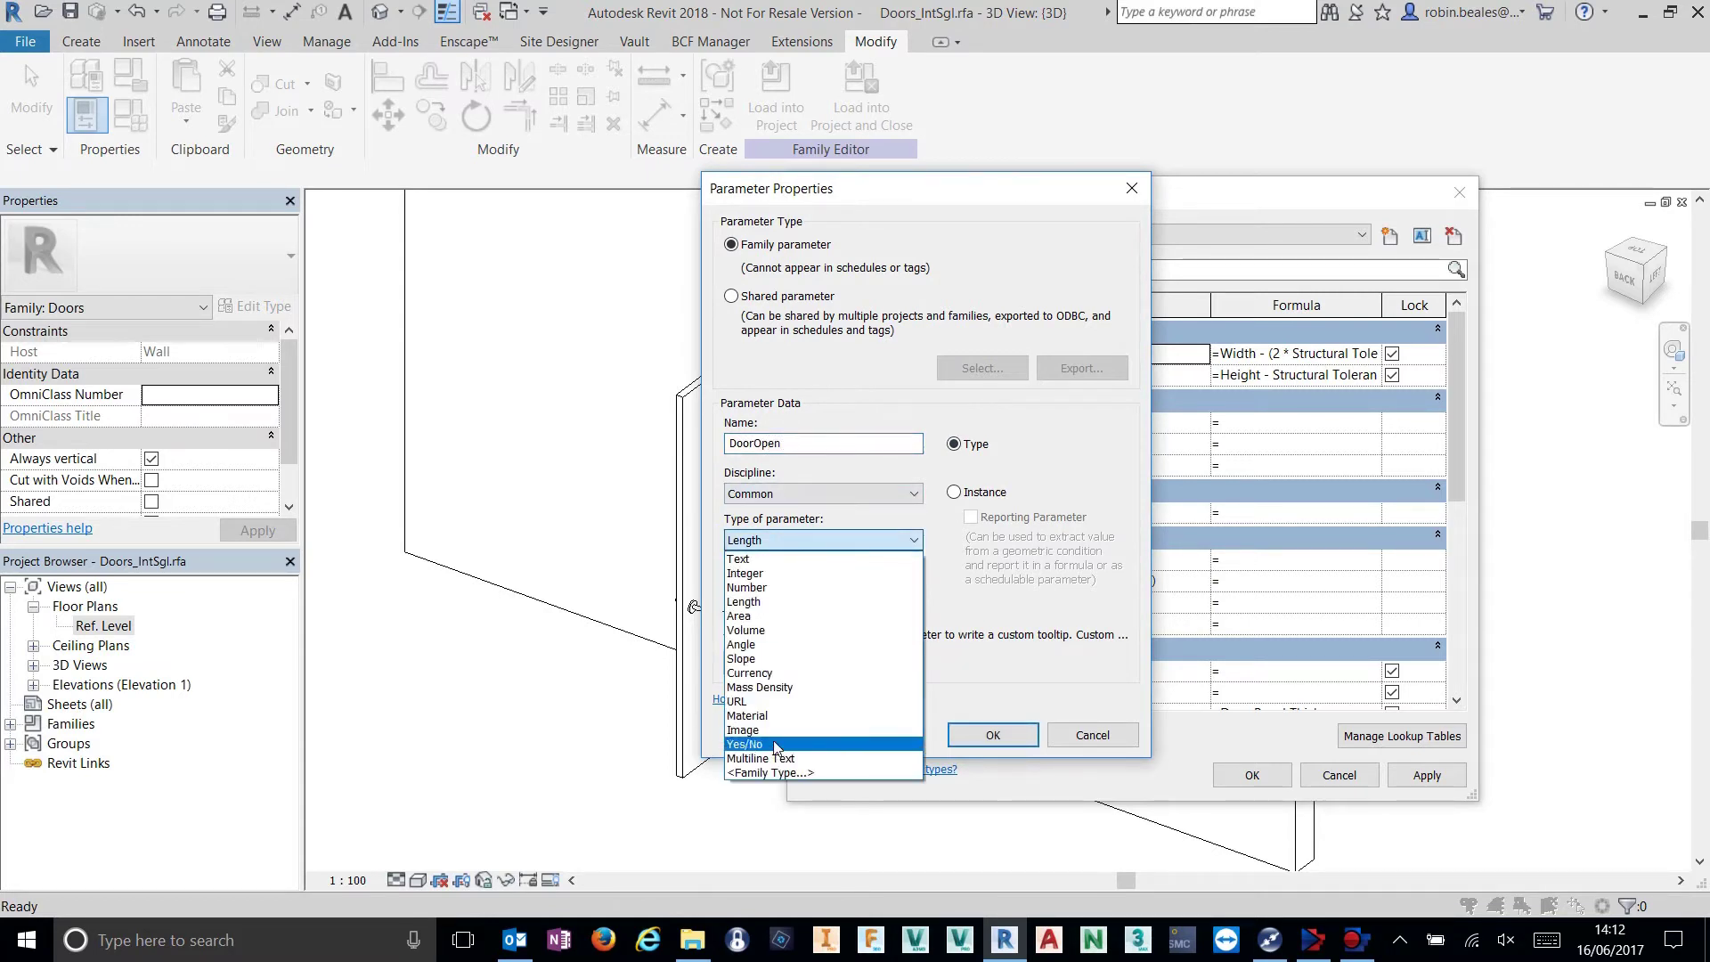
pyautogui.click(772, 745)
pyautogui.click(804, 588)
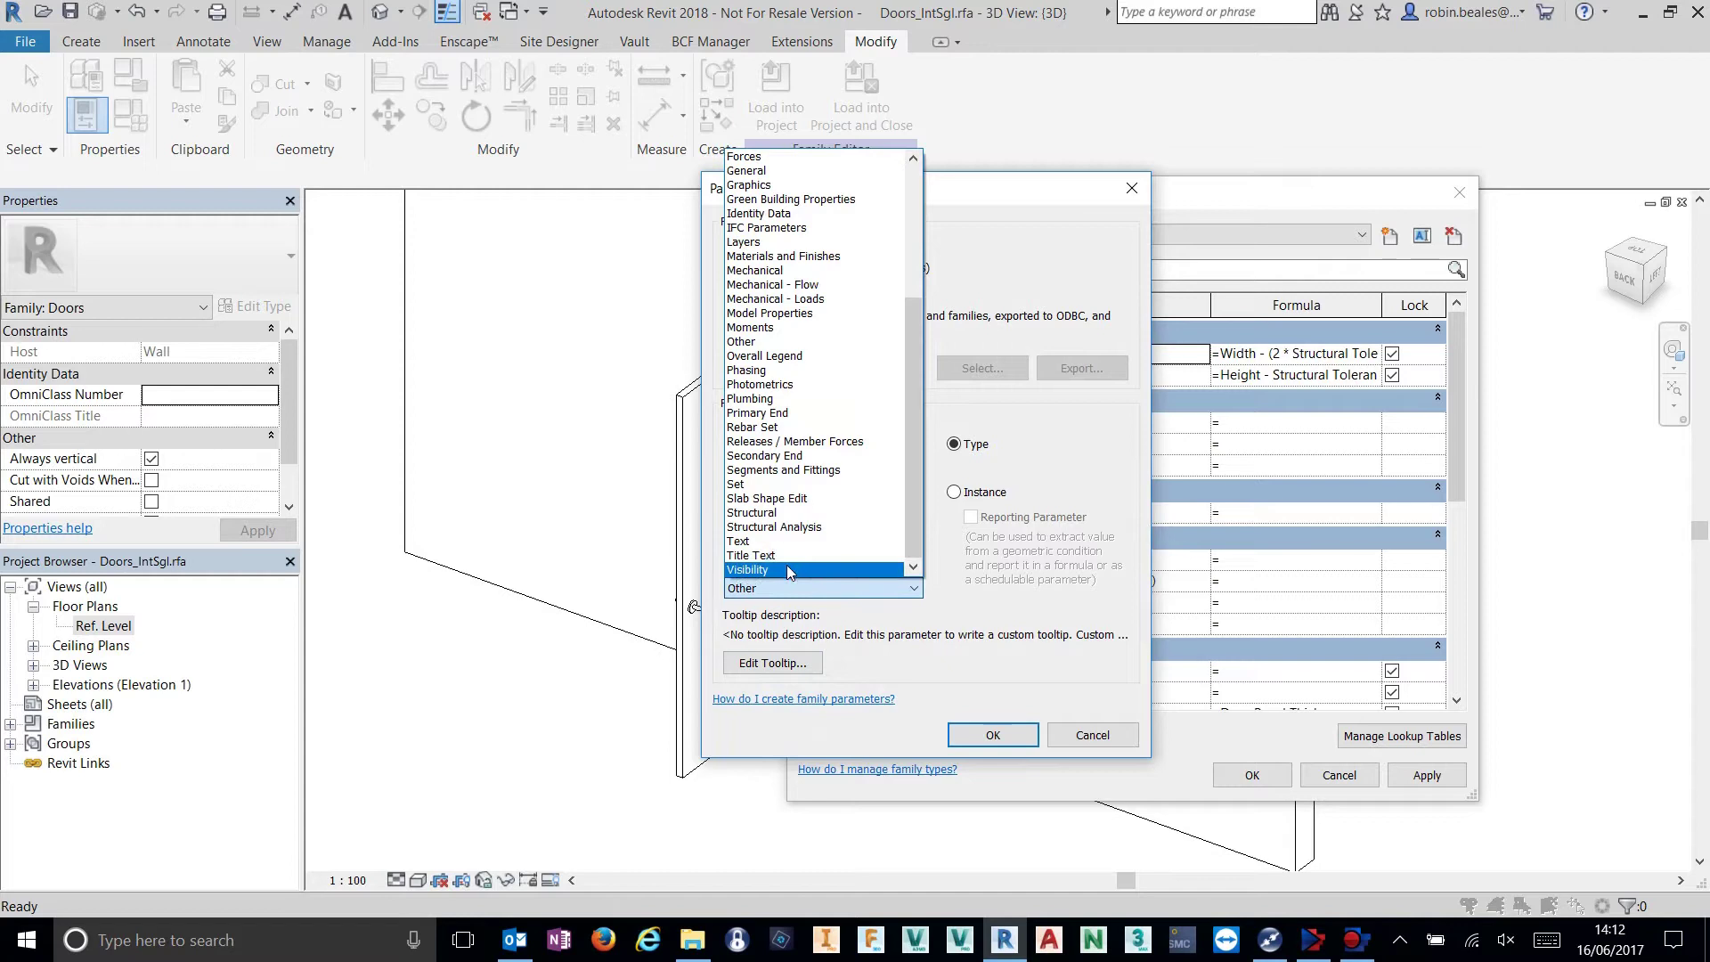
pyautogui.click(788, 565)
pyautogui.click(992, 735)
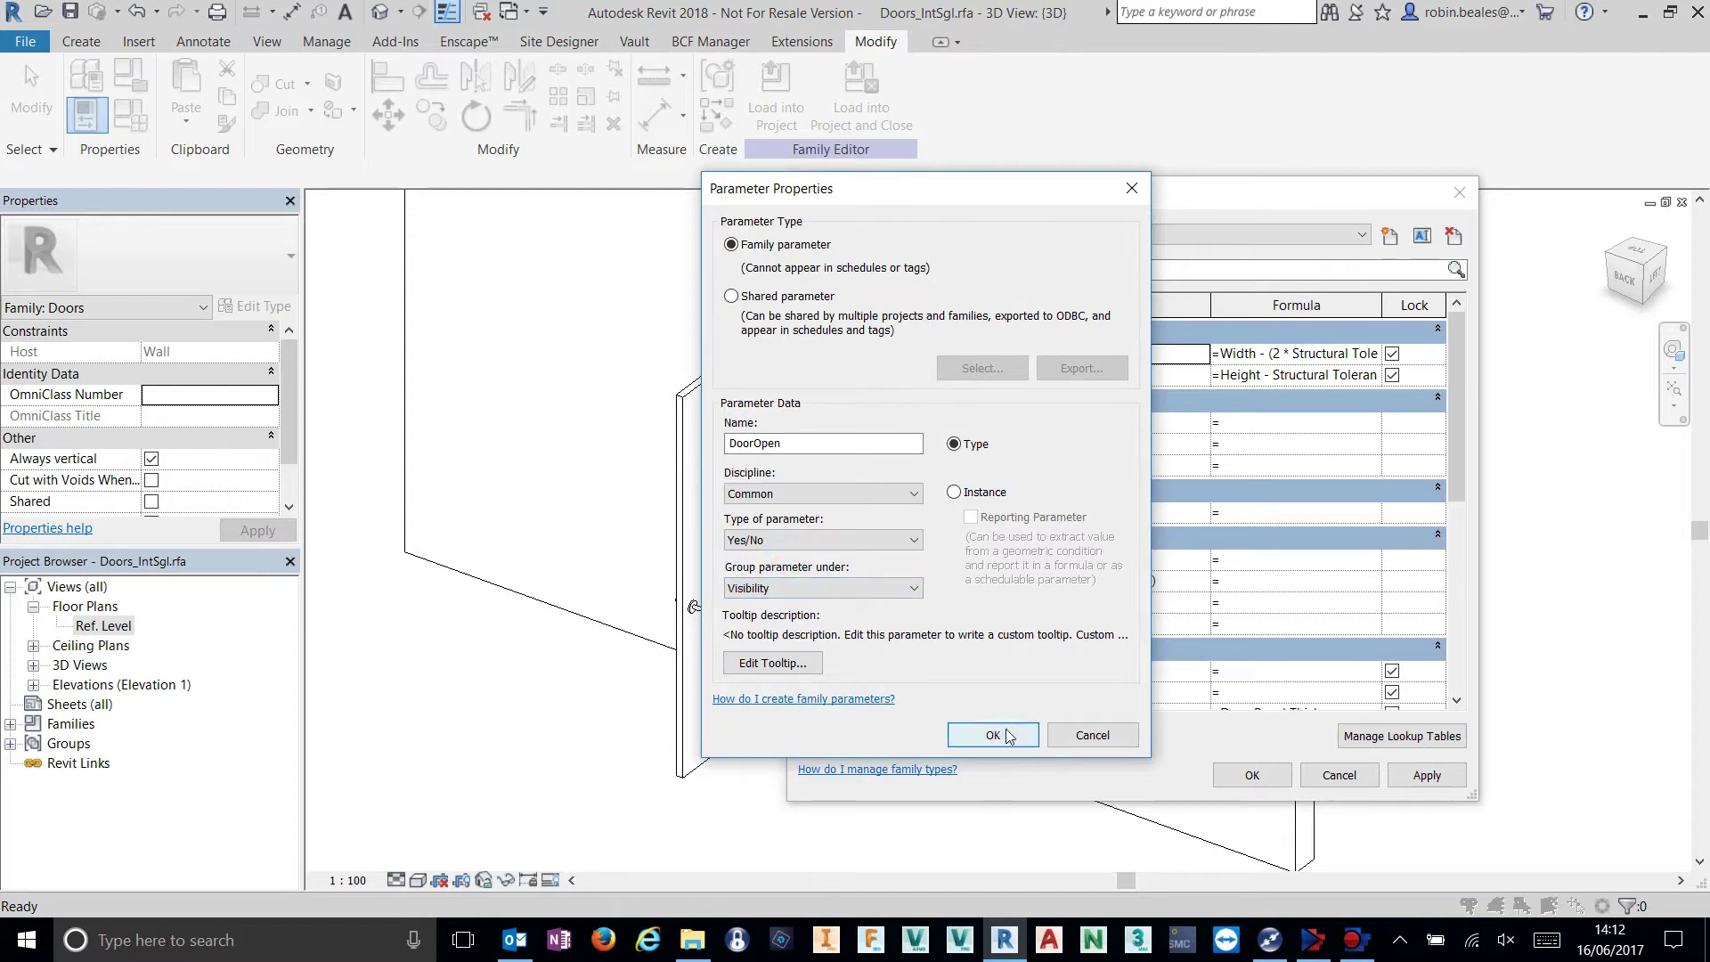
# Add a second Yes/No type parameter, DoorClosed, also grouped under Visibility.
pyautogui.click(832, 736)
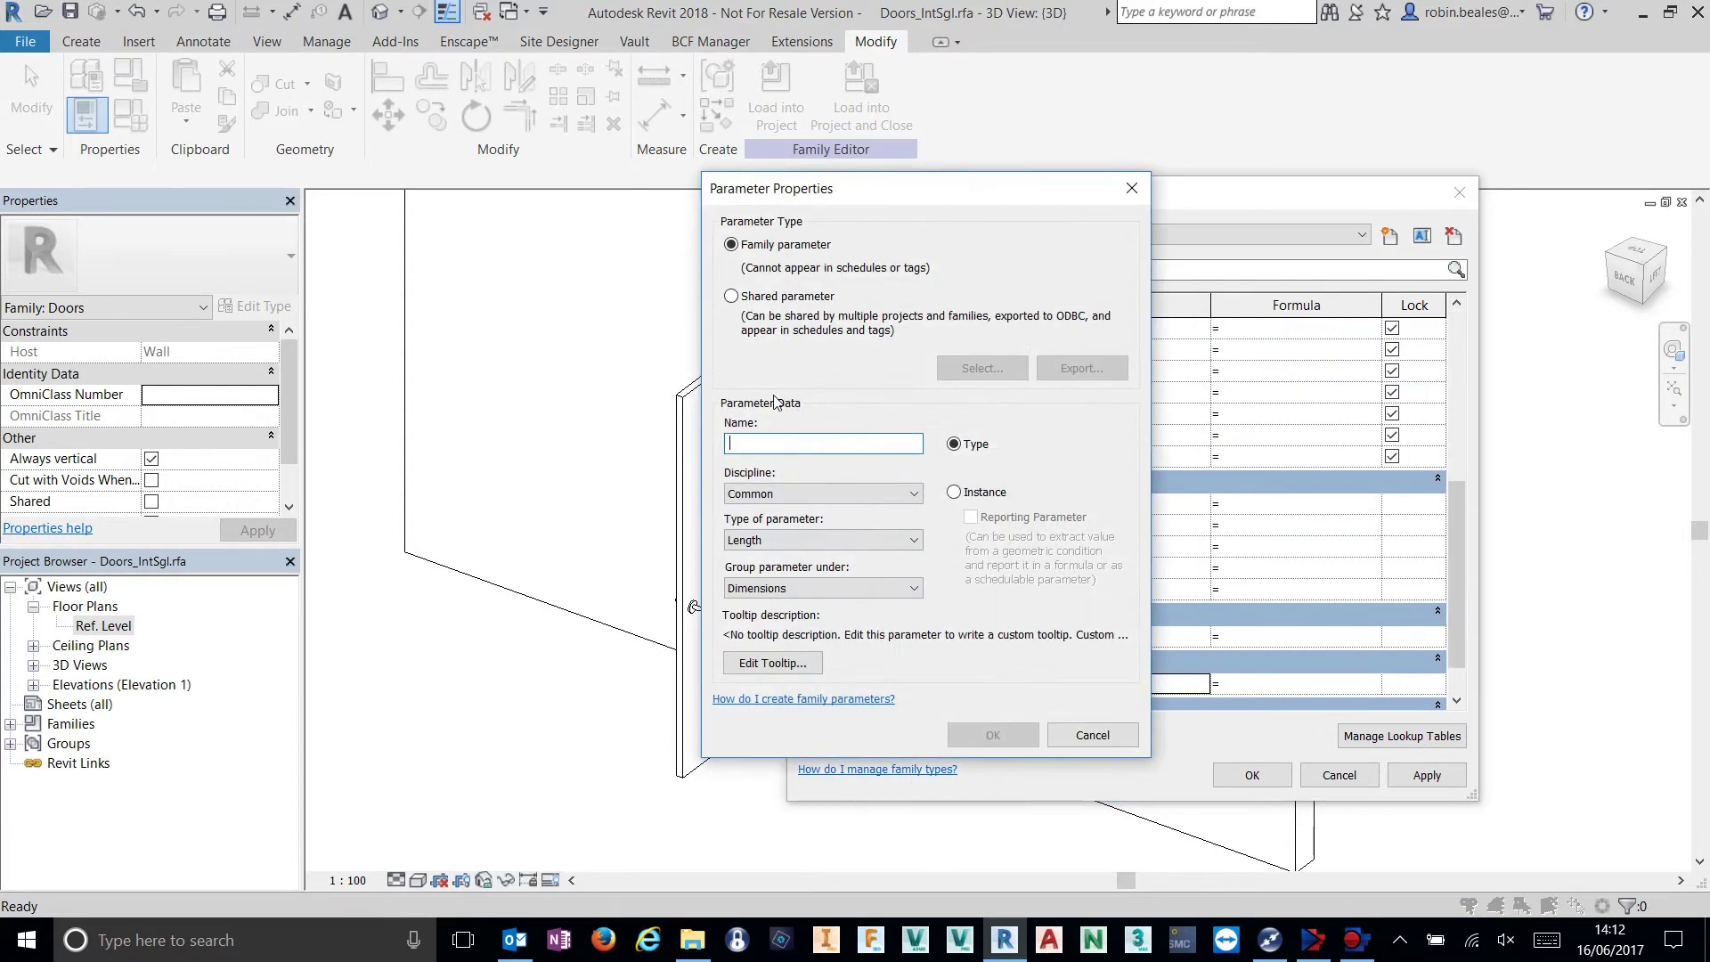
pyautogui.write('DoorClosed')
pyautogui.click(802, 540)
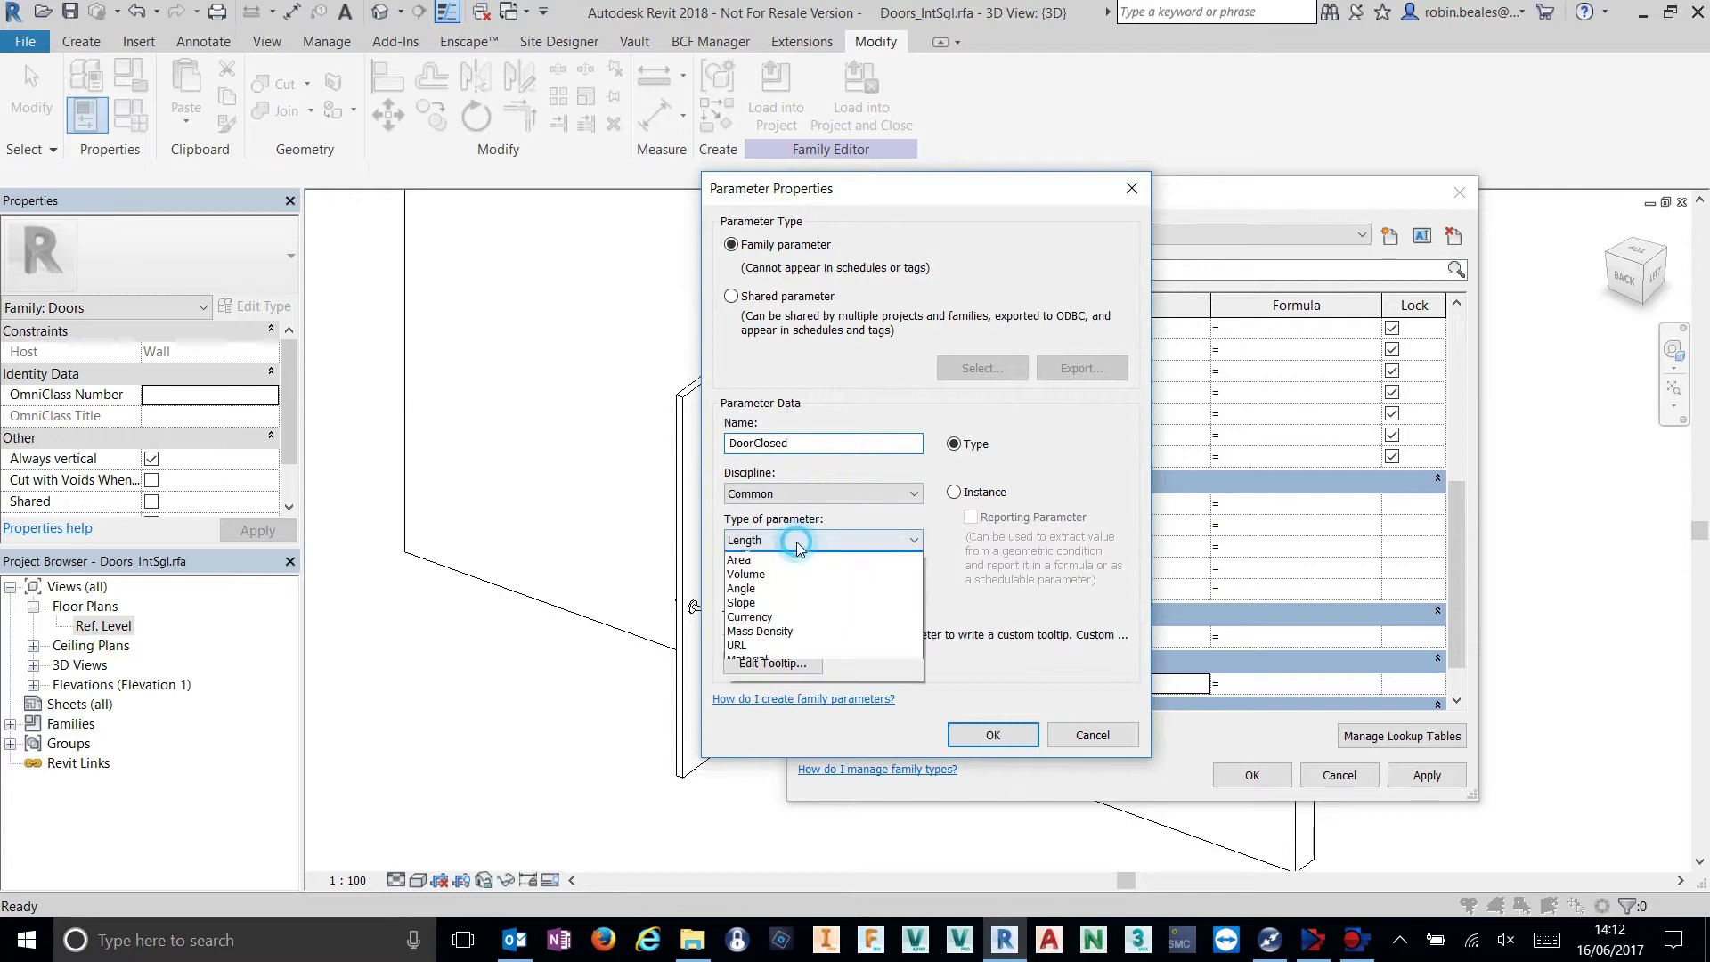
pyautogui.click(766, 740)
pyautogui.click(775, 588)
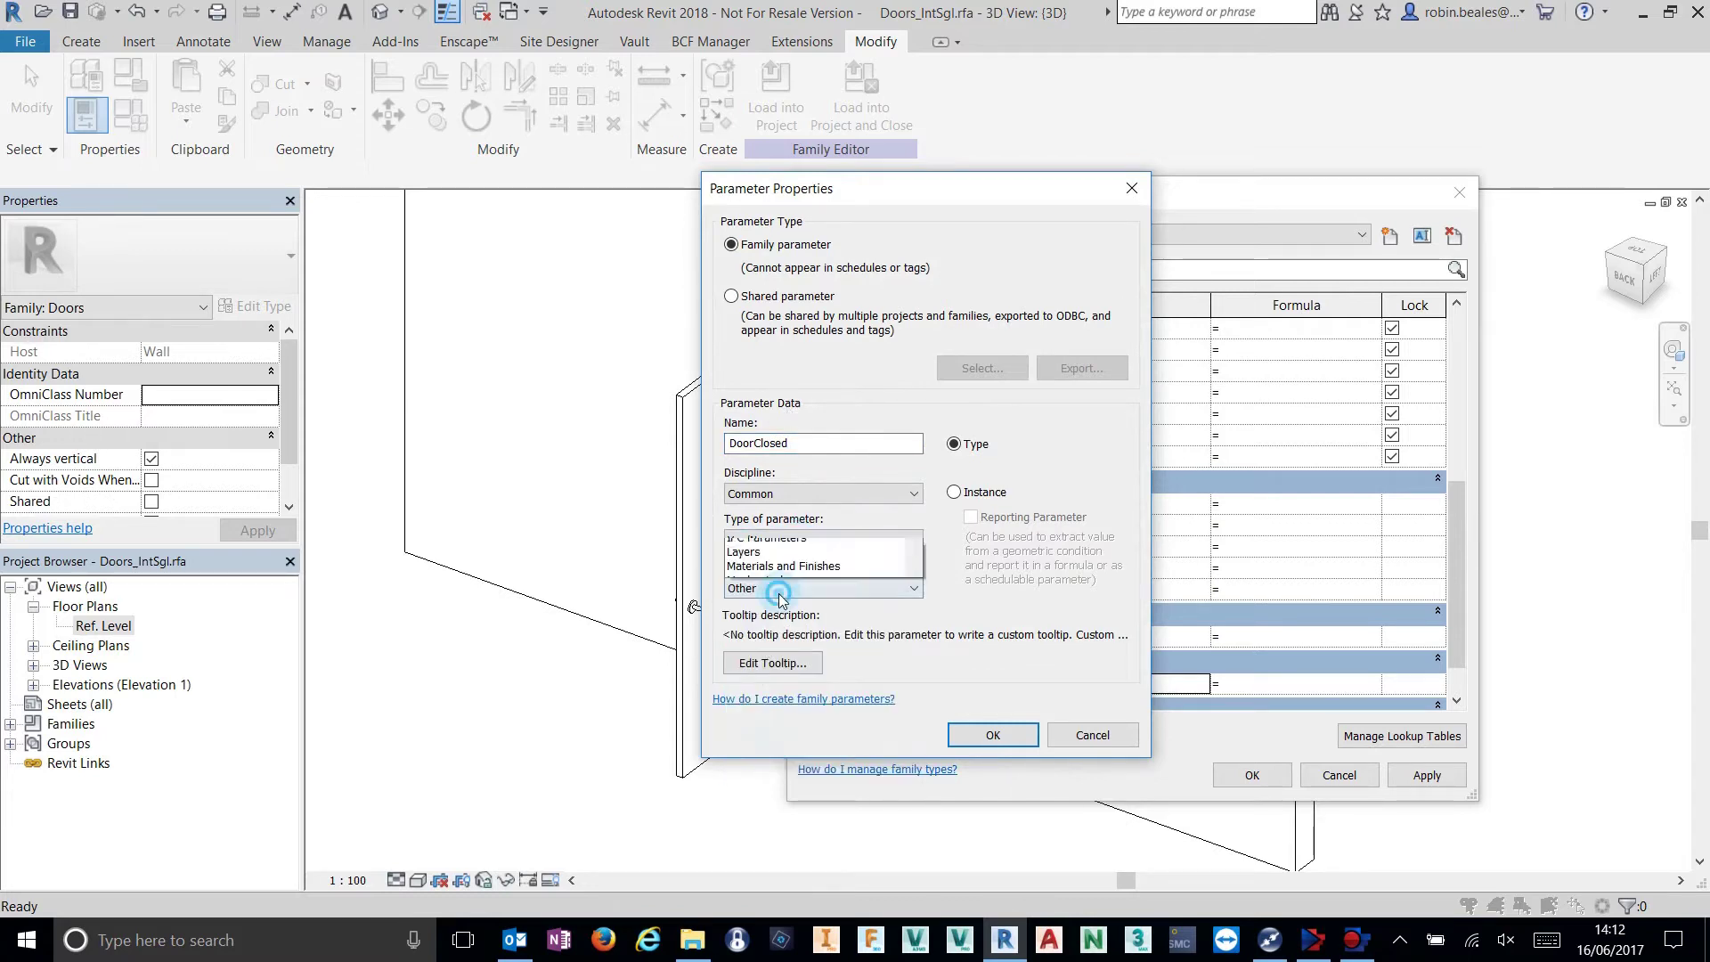
pyautogui.click(773, 570)
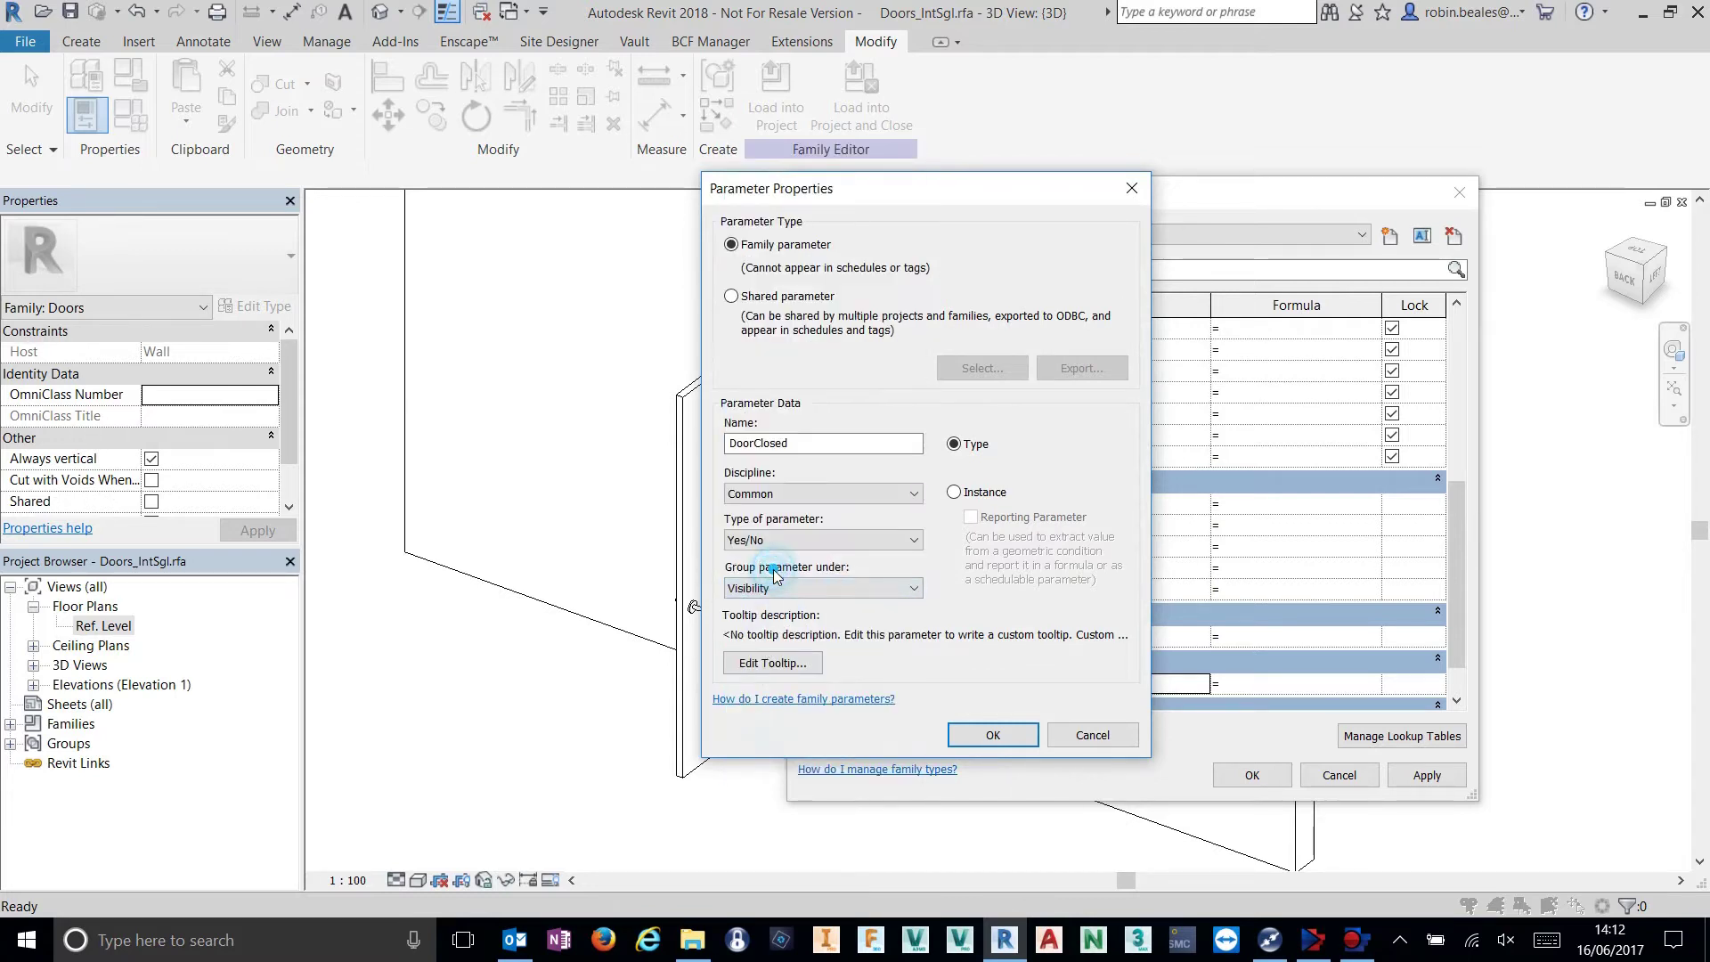
pyautogui.click(1027, 734)
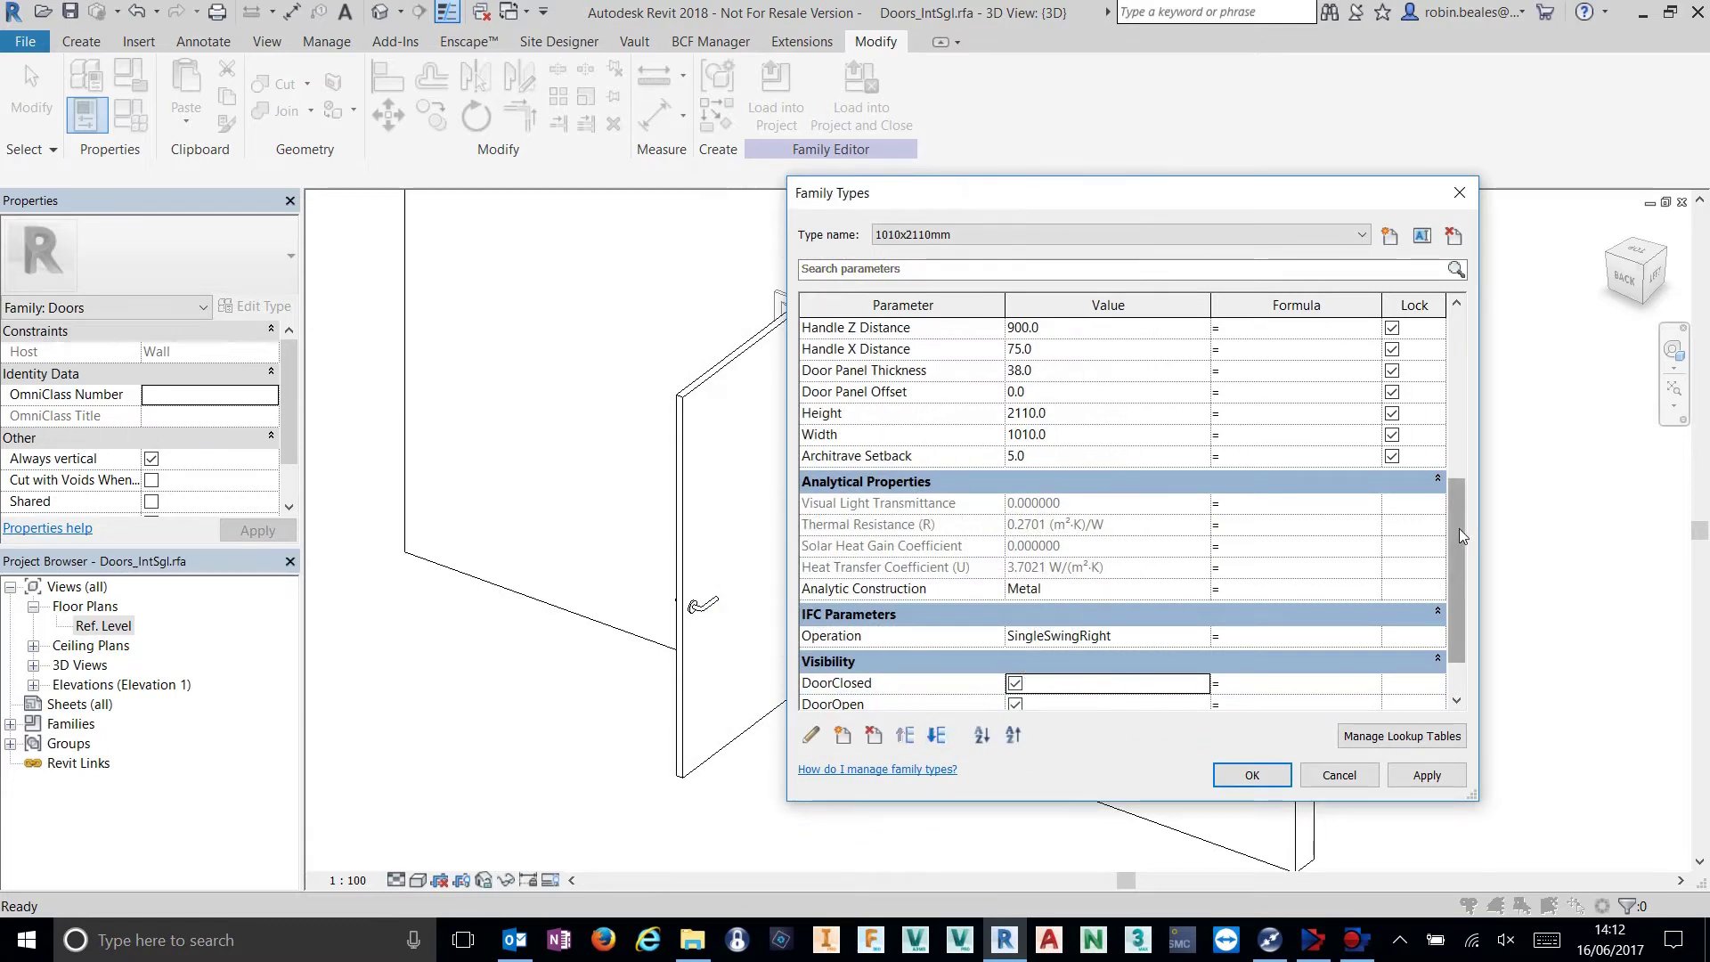
# Untick DoorOpen, keeping DoorClosed ticked, for the 1010x2110mm, 810x2110mm and 910x2110mm types.
pyautogui.moveTo(1459, 534); pyautogui.dragTo(1456, 584)
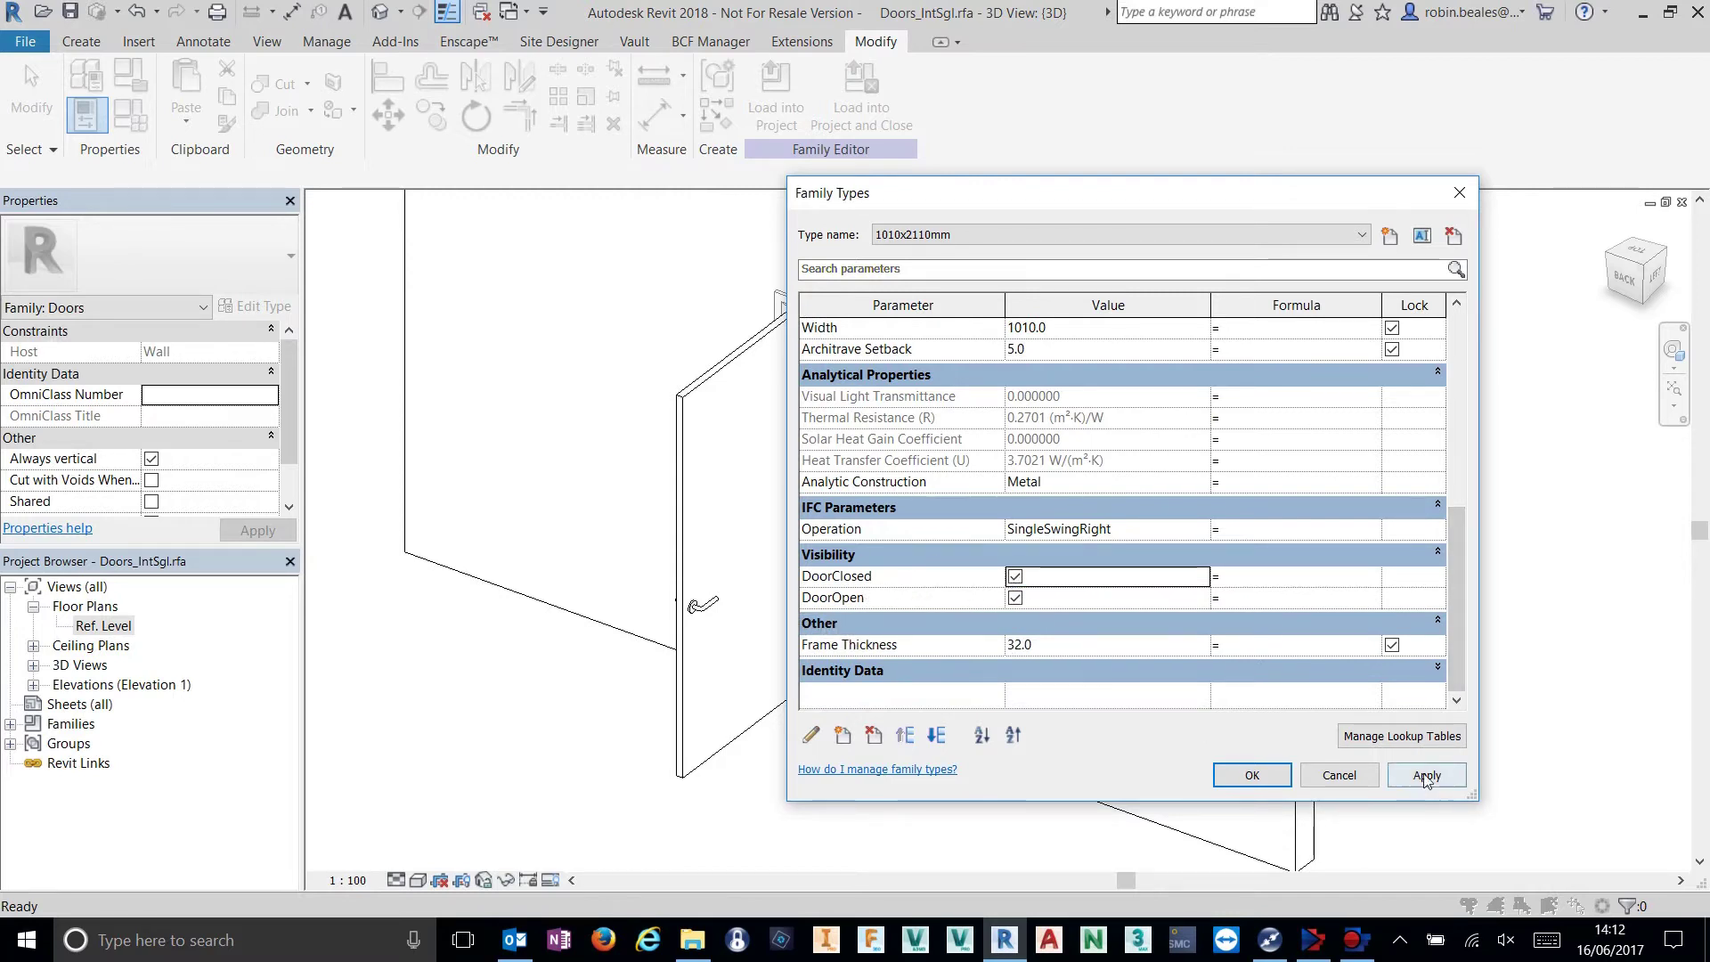
pyautogui.click(1015, 597)
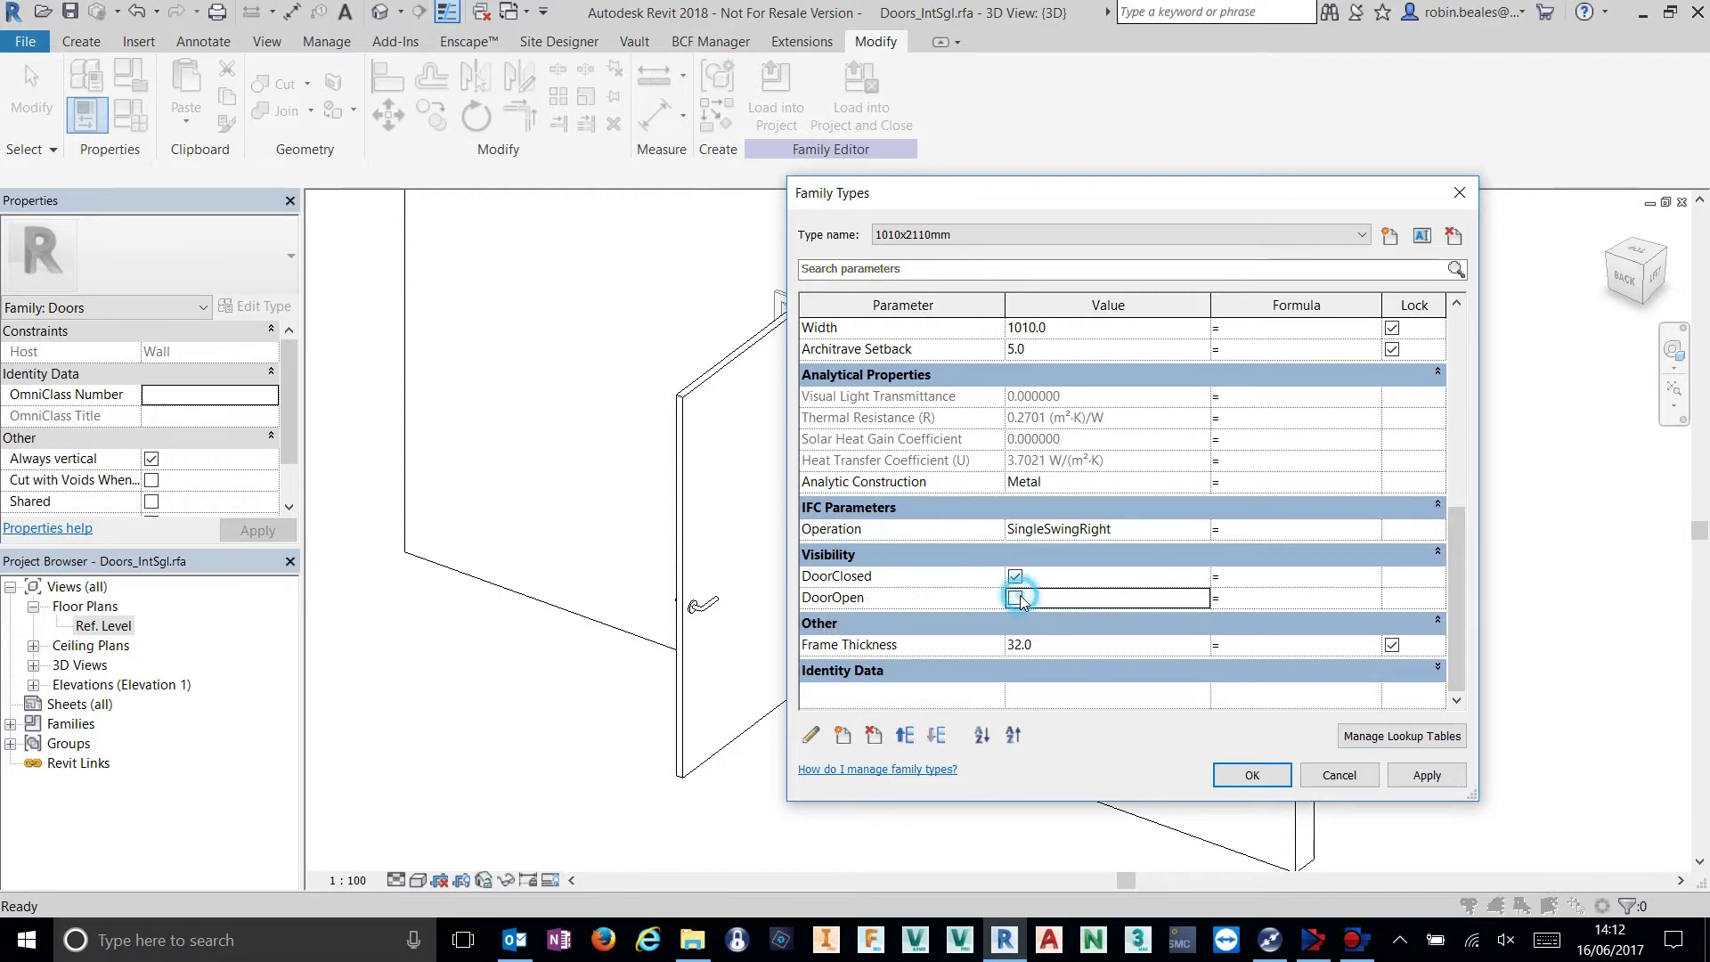
pyautogui.click(1414, 778)
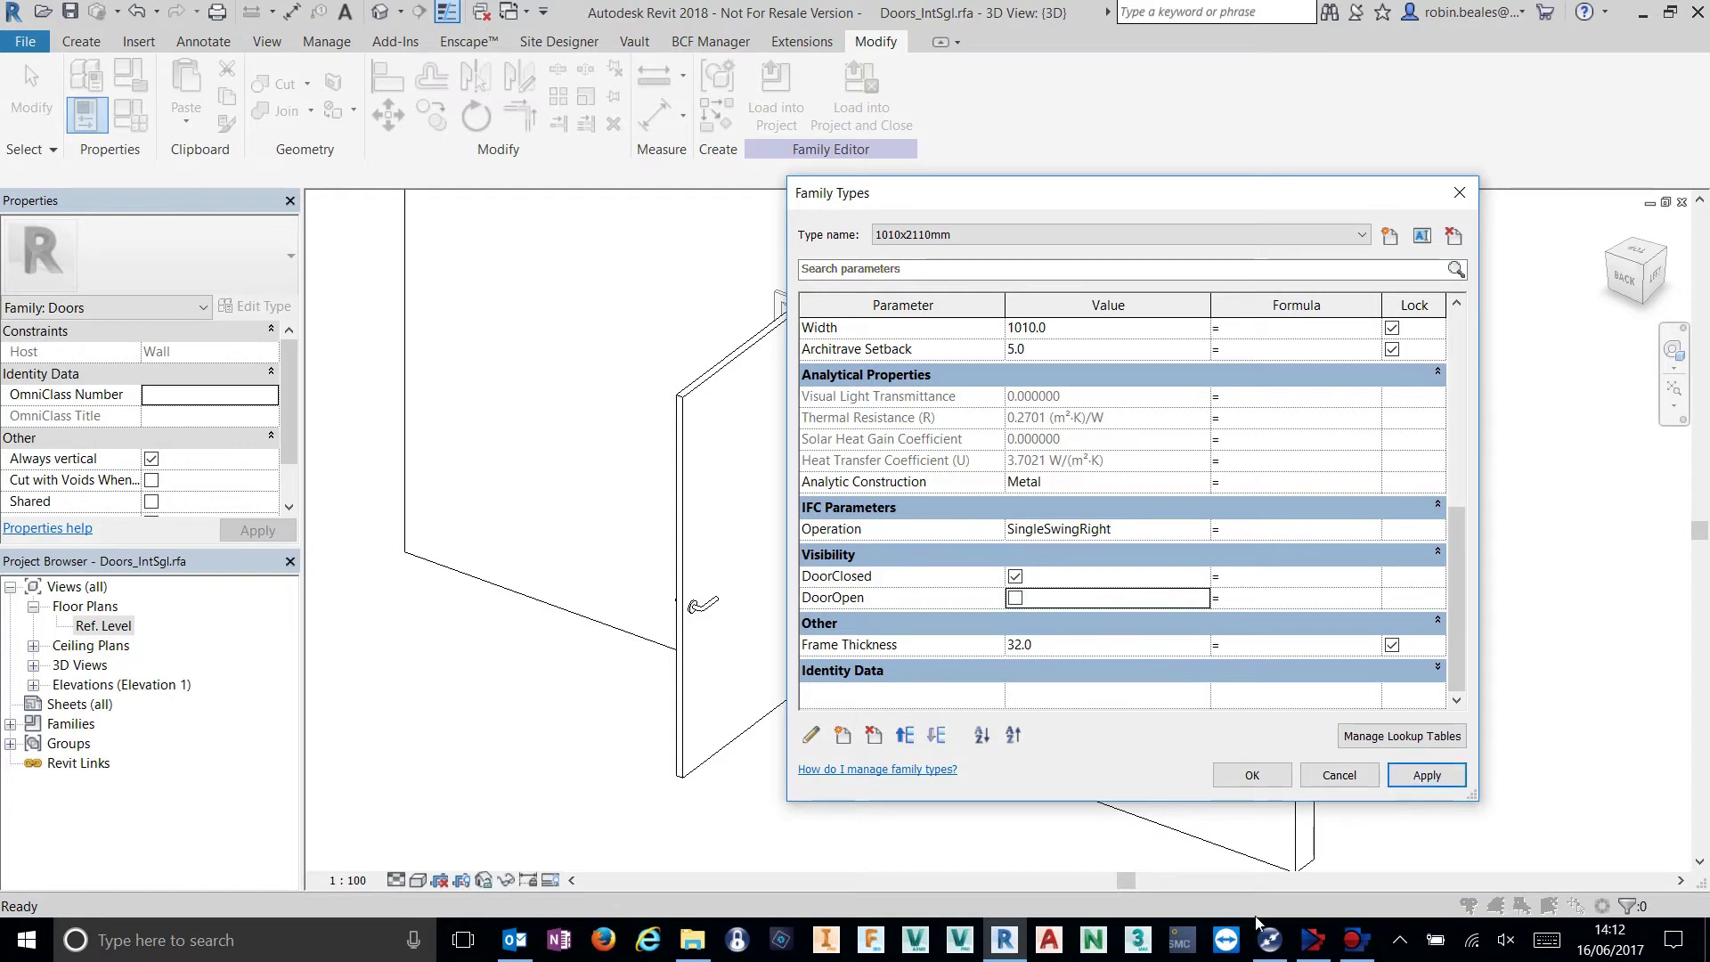
pyautogui.click(936, 234)
pyautogui.click(927, 253)
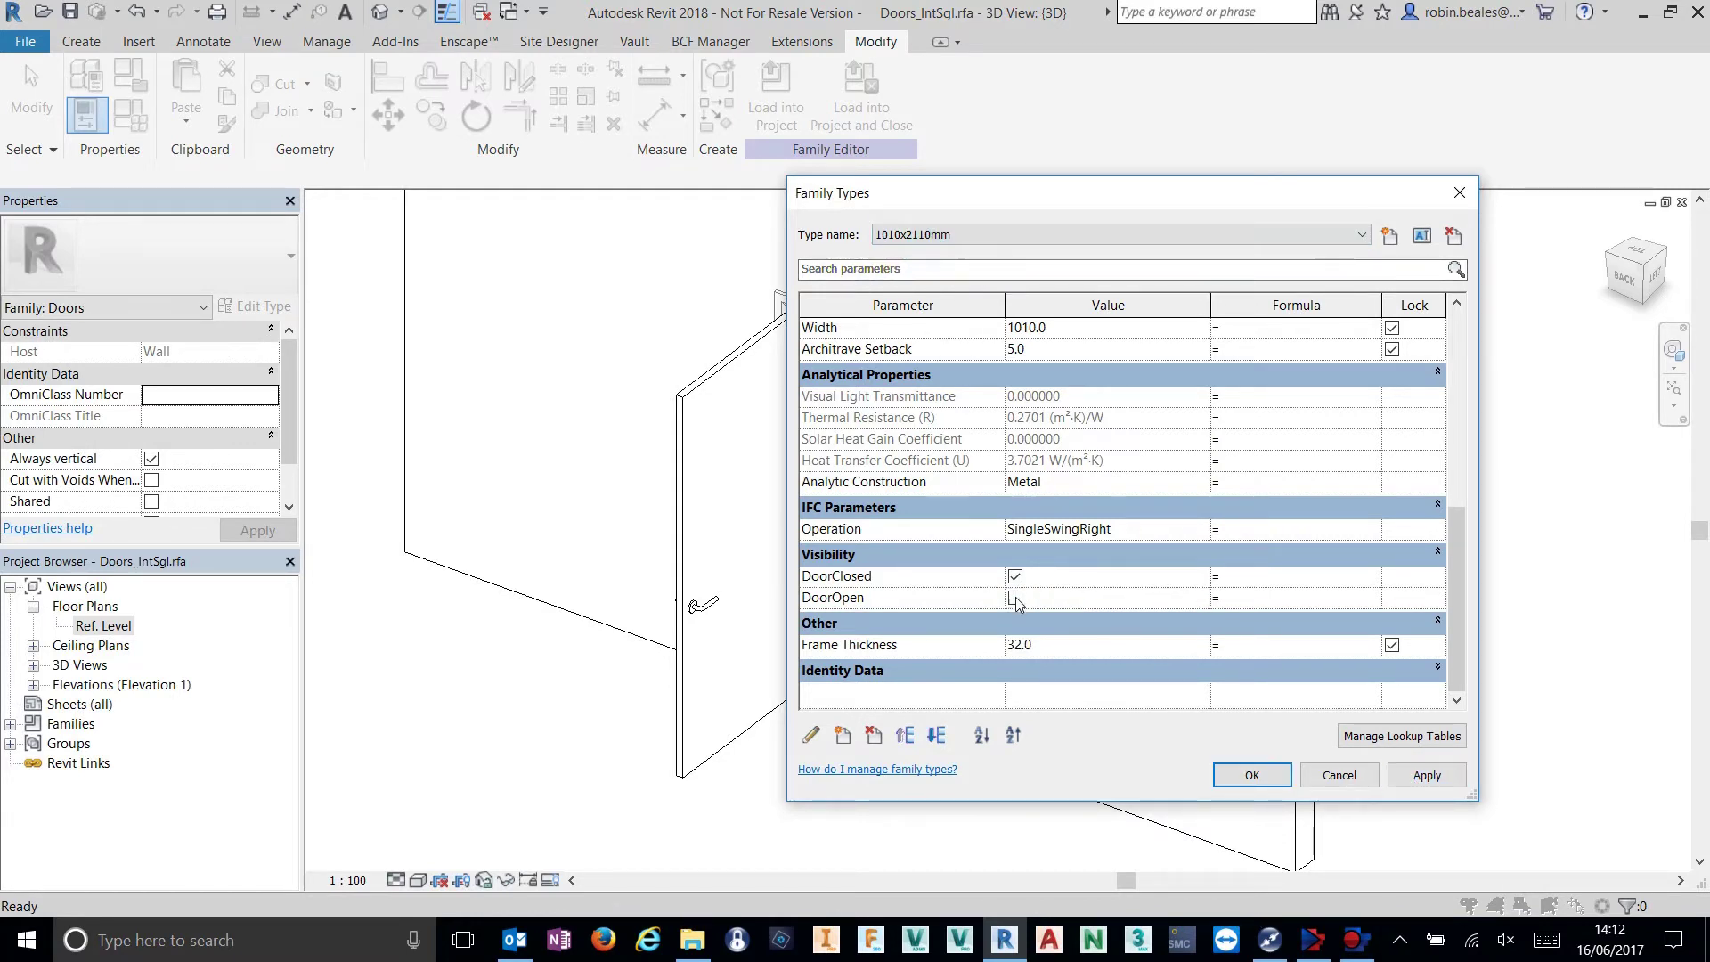
pyautogui.click(971, 234)
pyautogui.click(927, 268)
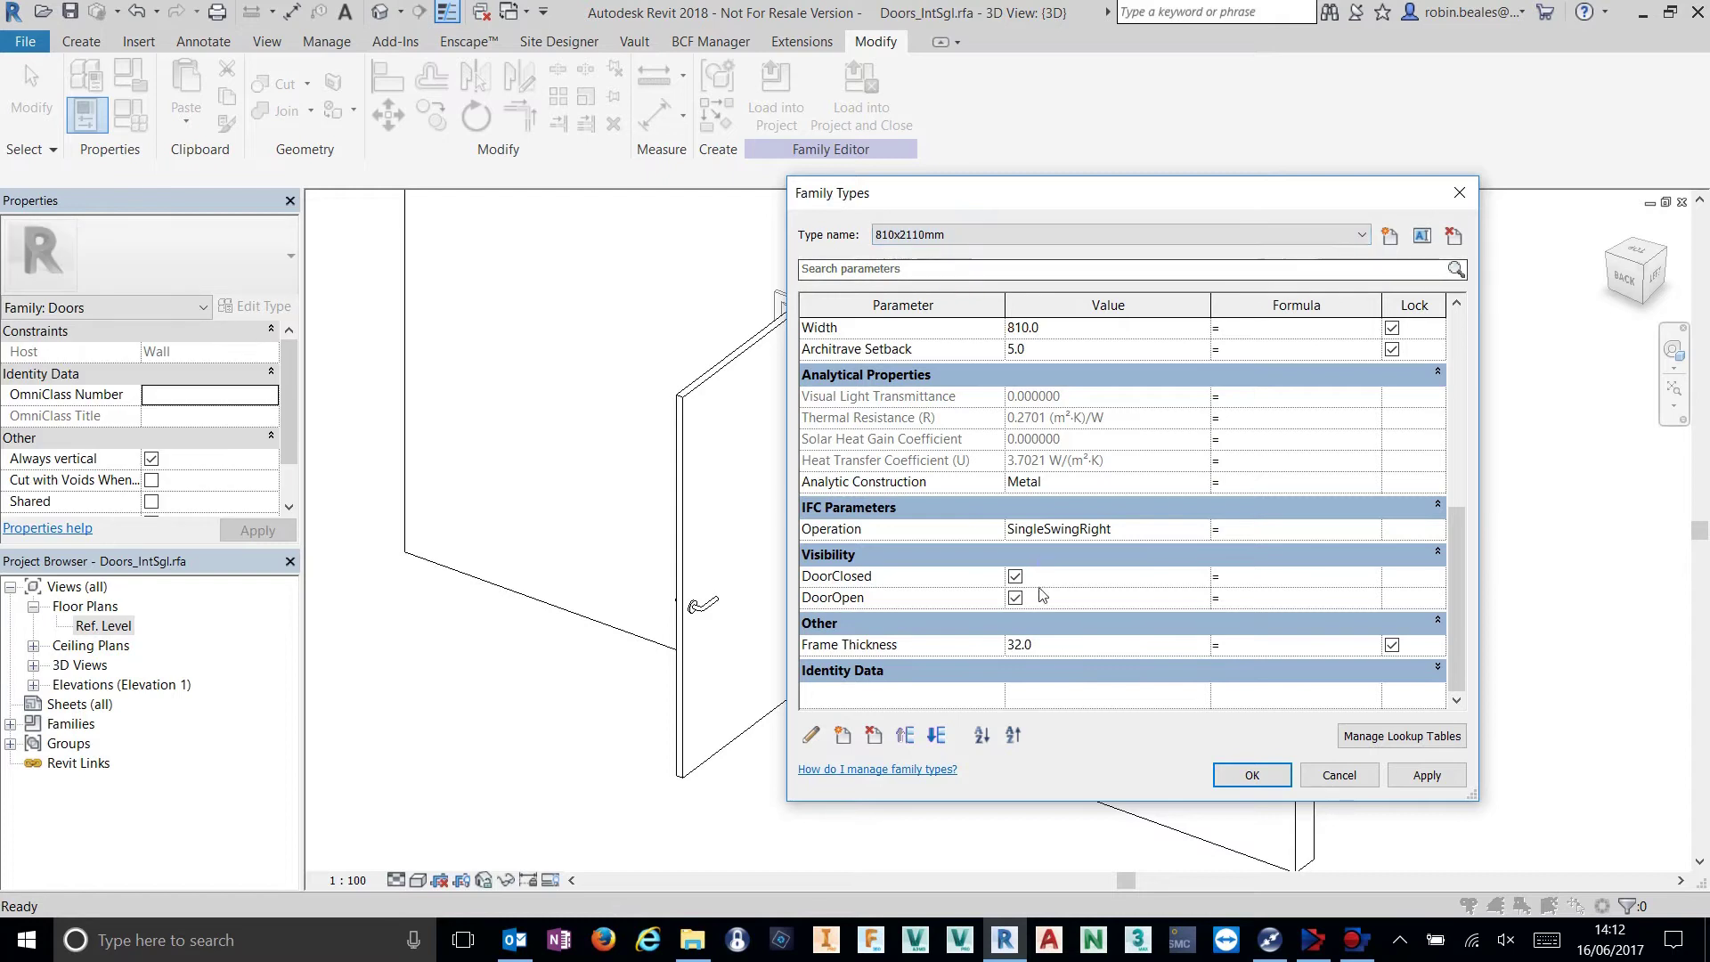
pyautogui.click(1015, 598)
pyautogui.click(1425, 775)
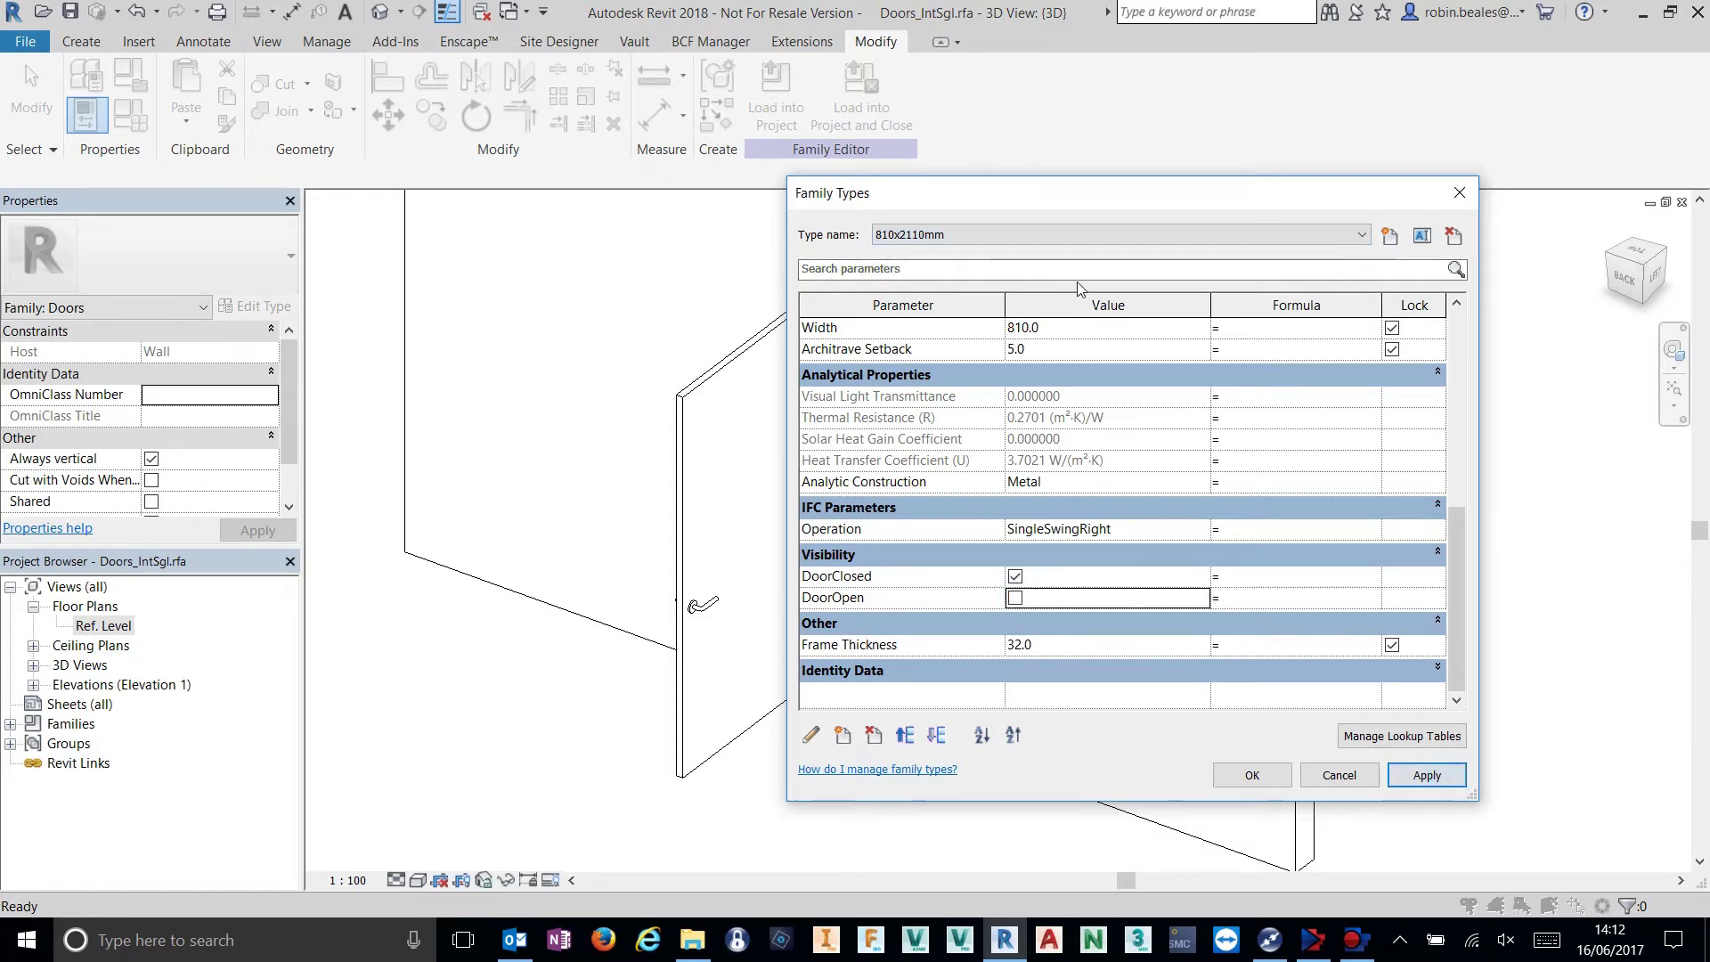
pyautogui.click(1035, 234)
pyautogui.click(936, 279)
pyautogui.click(1016, 598)
pyautogui.click(1015, 598)
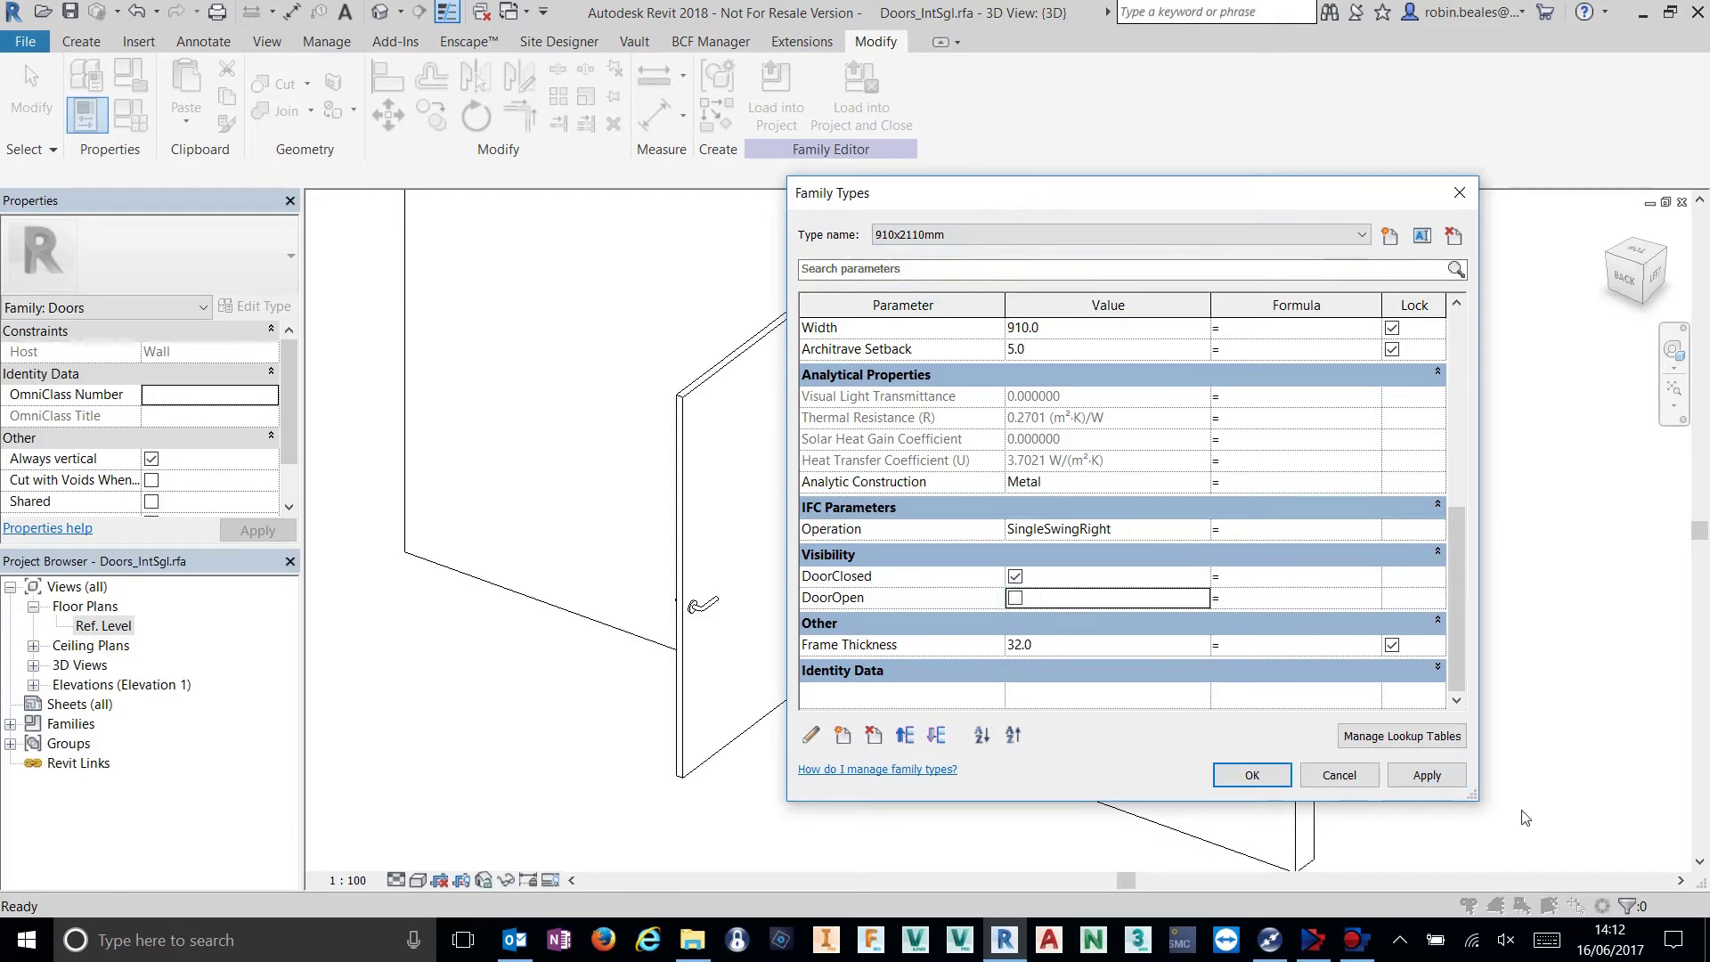
# Create a '1010x2110mm OPEN' type with DoorOpen ticked and DoorClosed unticked.
pyautogui.click(1405, 773)
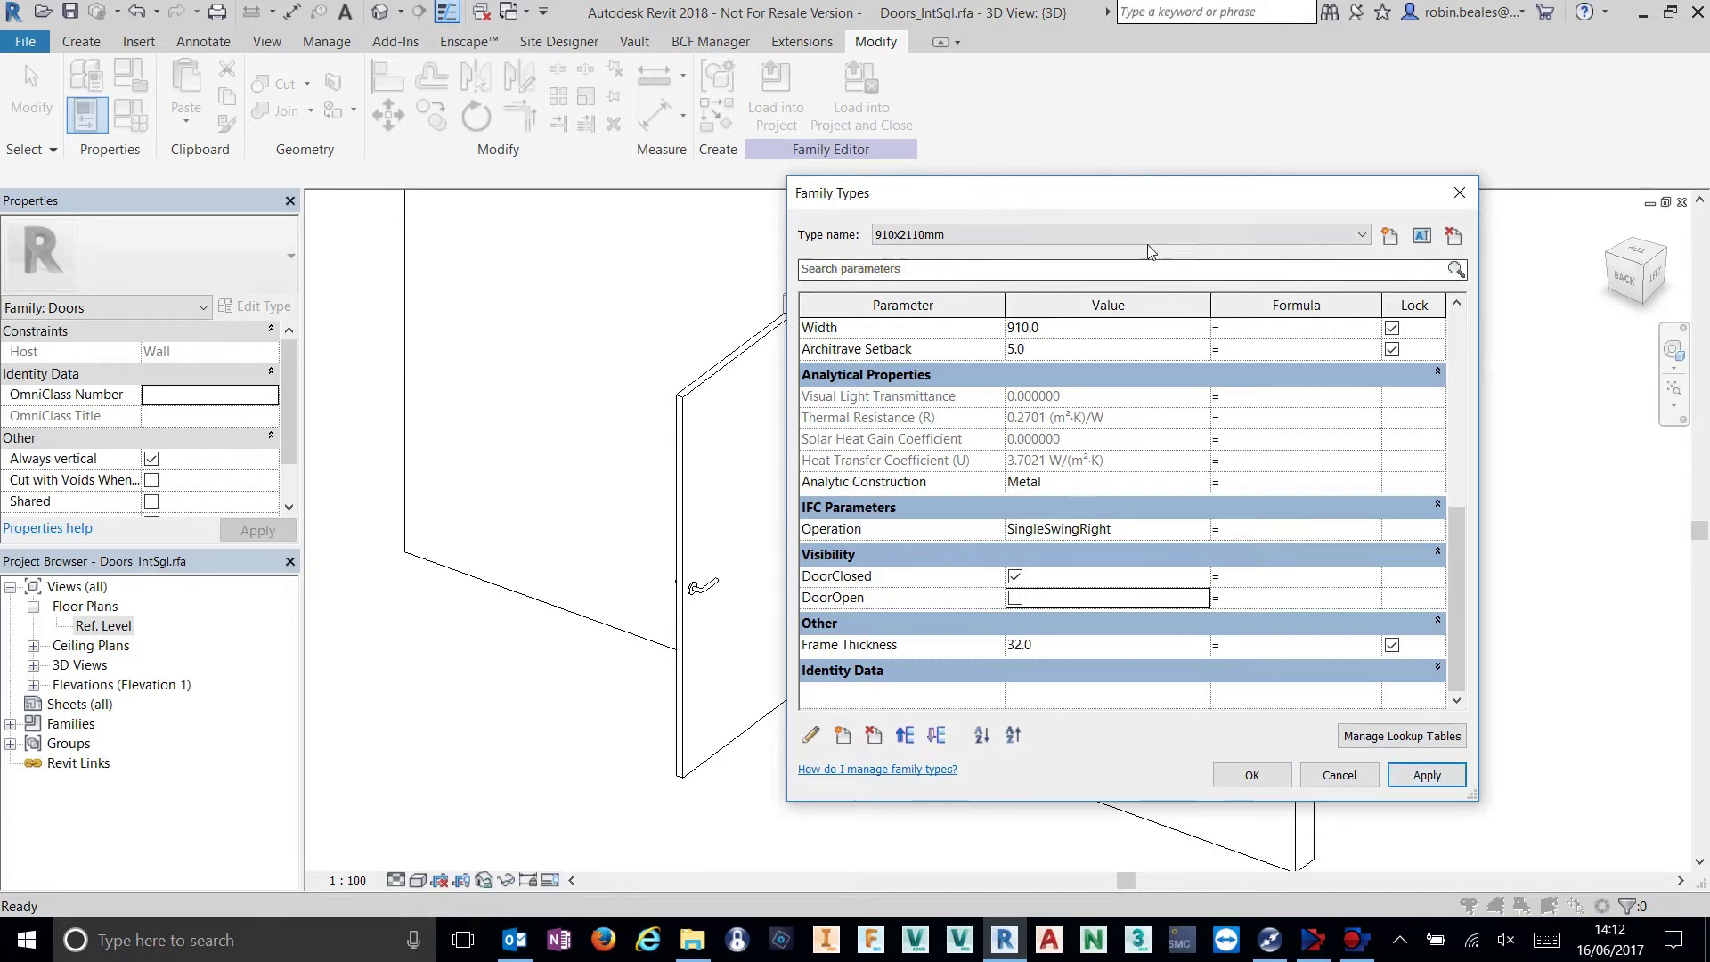
pyautogui.click(1291, 234)
pyautogui.click(1295, 254)
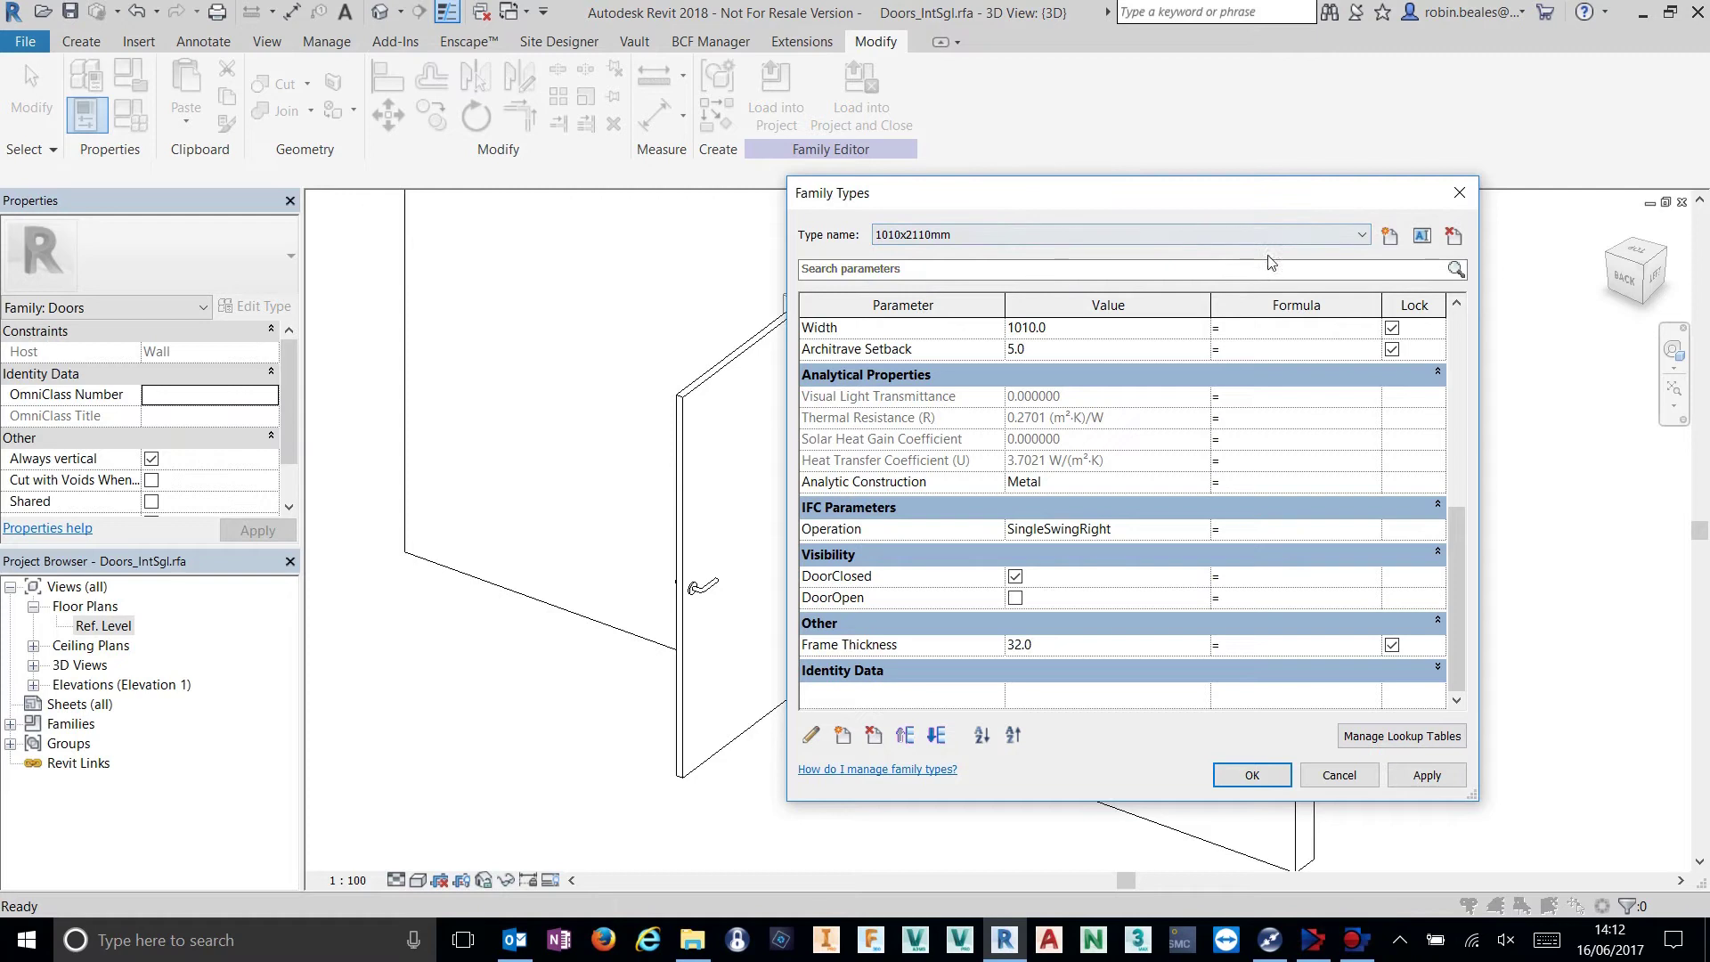
pyautogui.click(1392, 238)
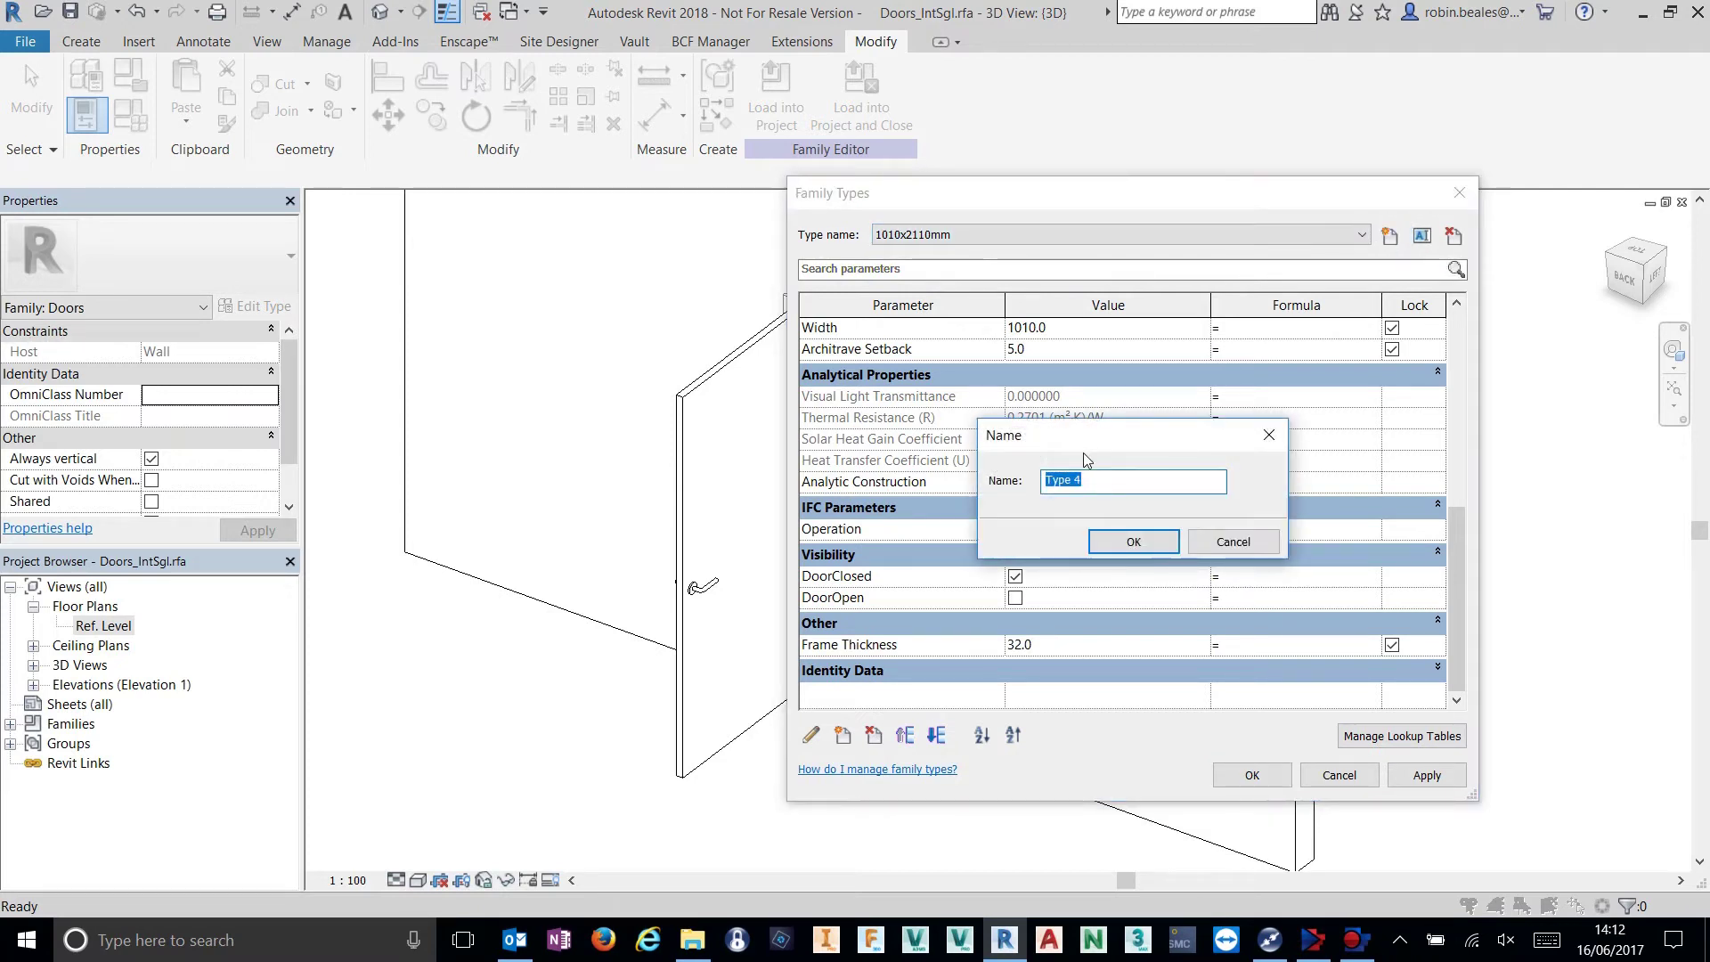
pyautogui.write('1010x')
pyautogui.press('BackSpace')
pyautogui.press('BackSpace')
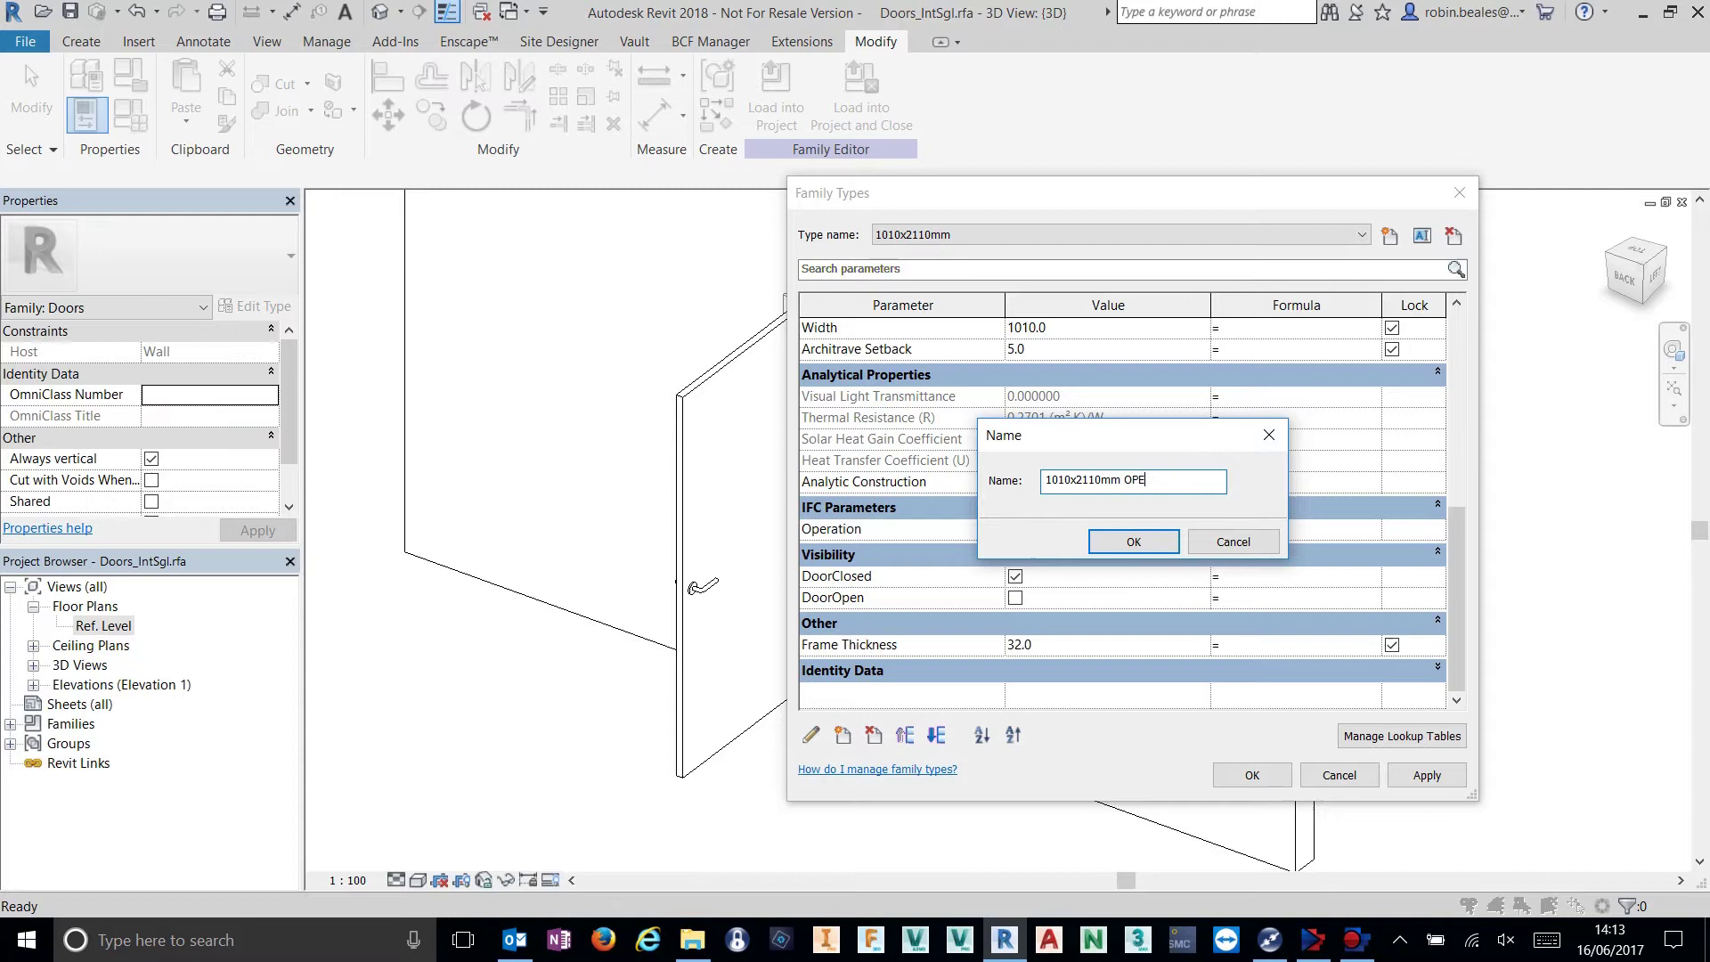
pyautogui.click(1128, 552)
pyautogui.click(1017, 577)
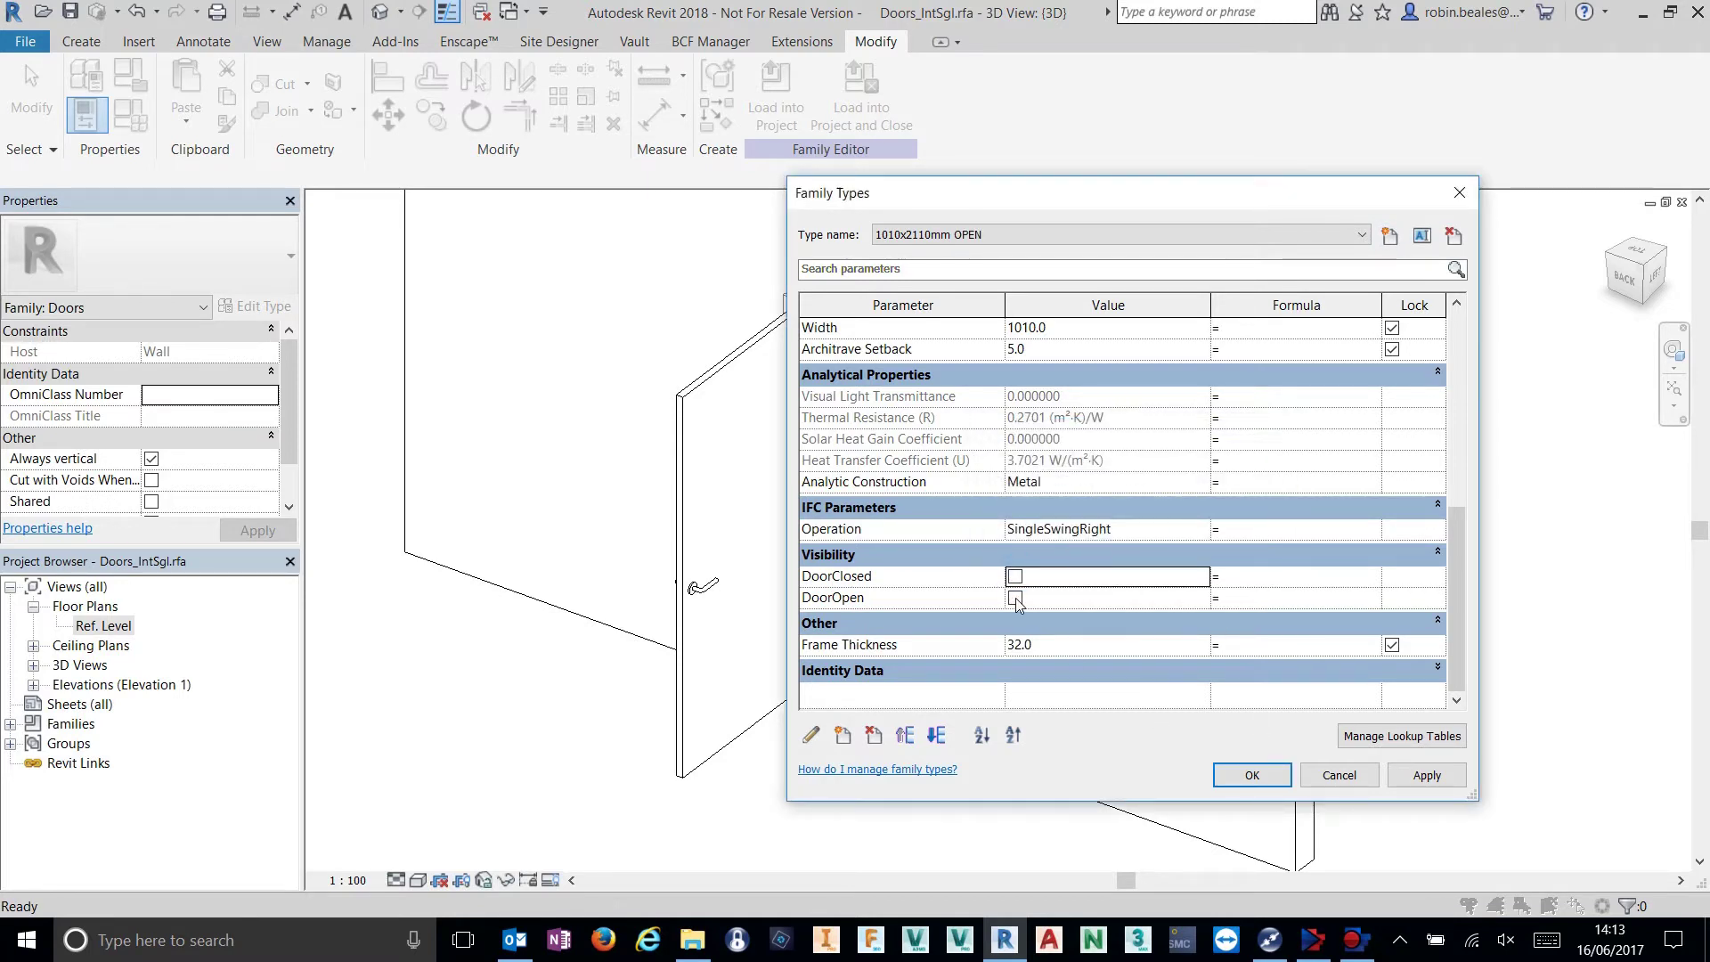
pyautogui.click(1016, 598)
pyautogui.click(1421, 774)
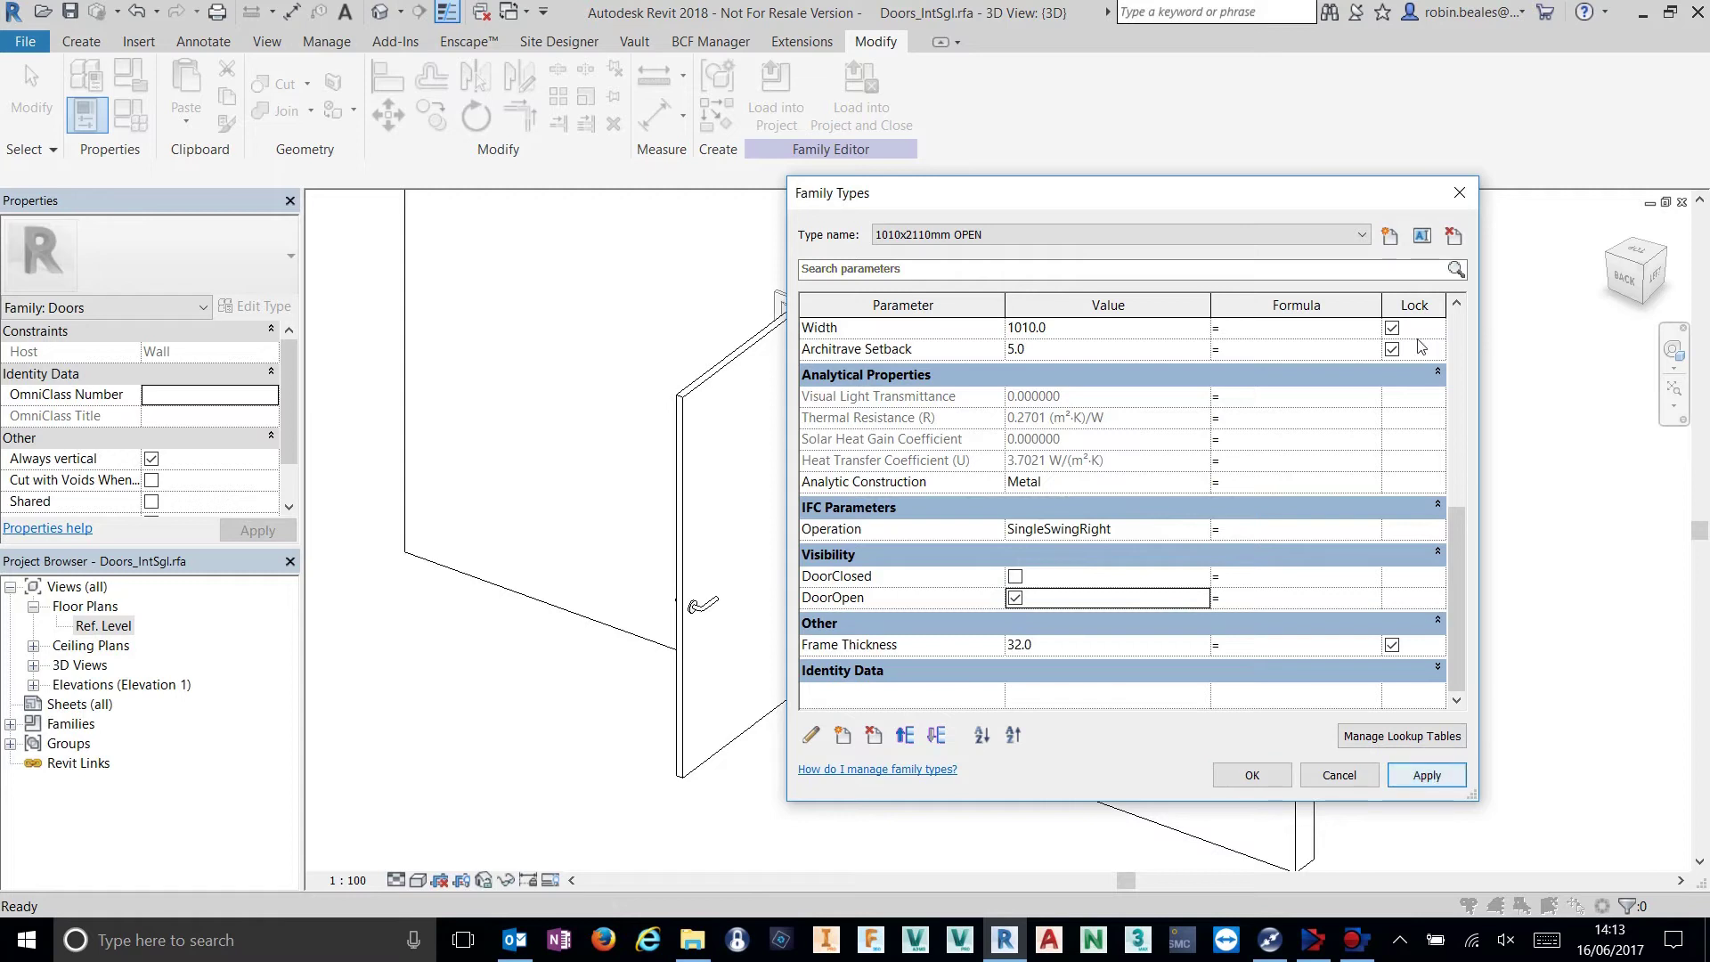
# Create an '810x2110mm OPEN' type with DoorOpen ticked and DoorClosed unticked.
pyautogui.click(1354, 235)
pyautogui.click(1104, 282)
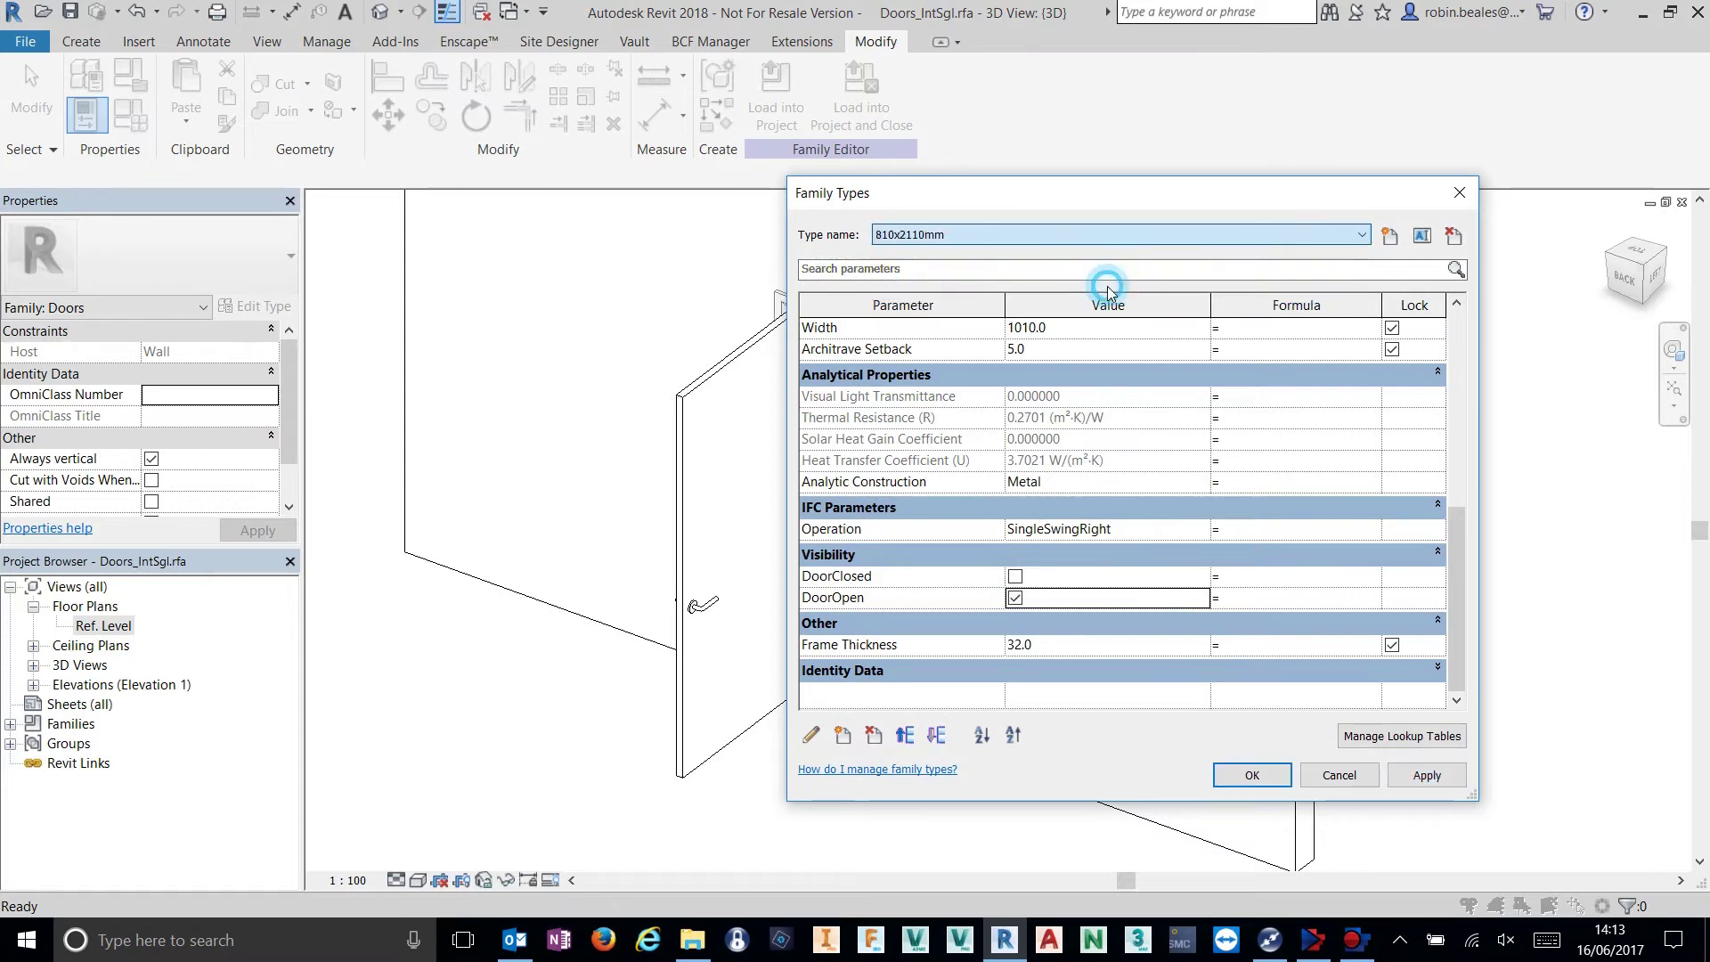
pyautogui.click(1390, 236)
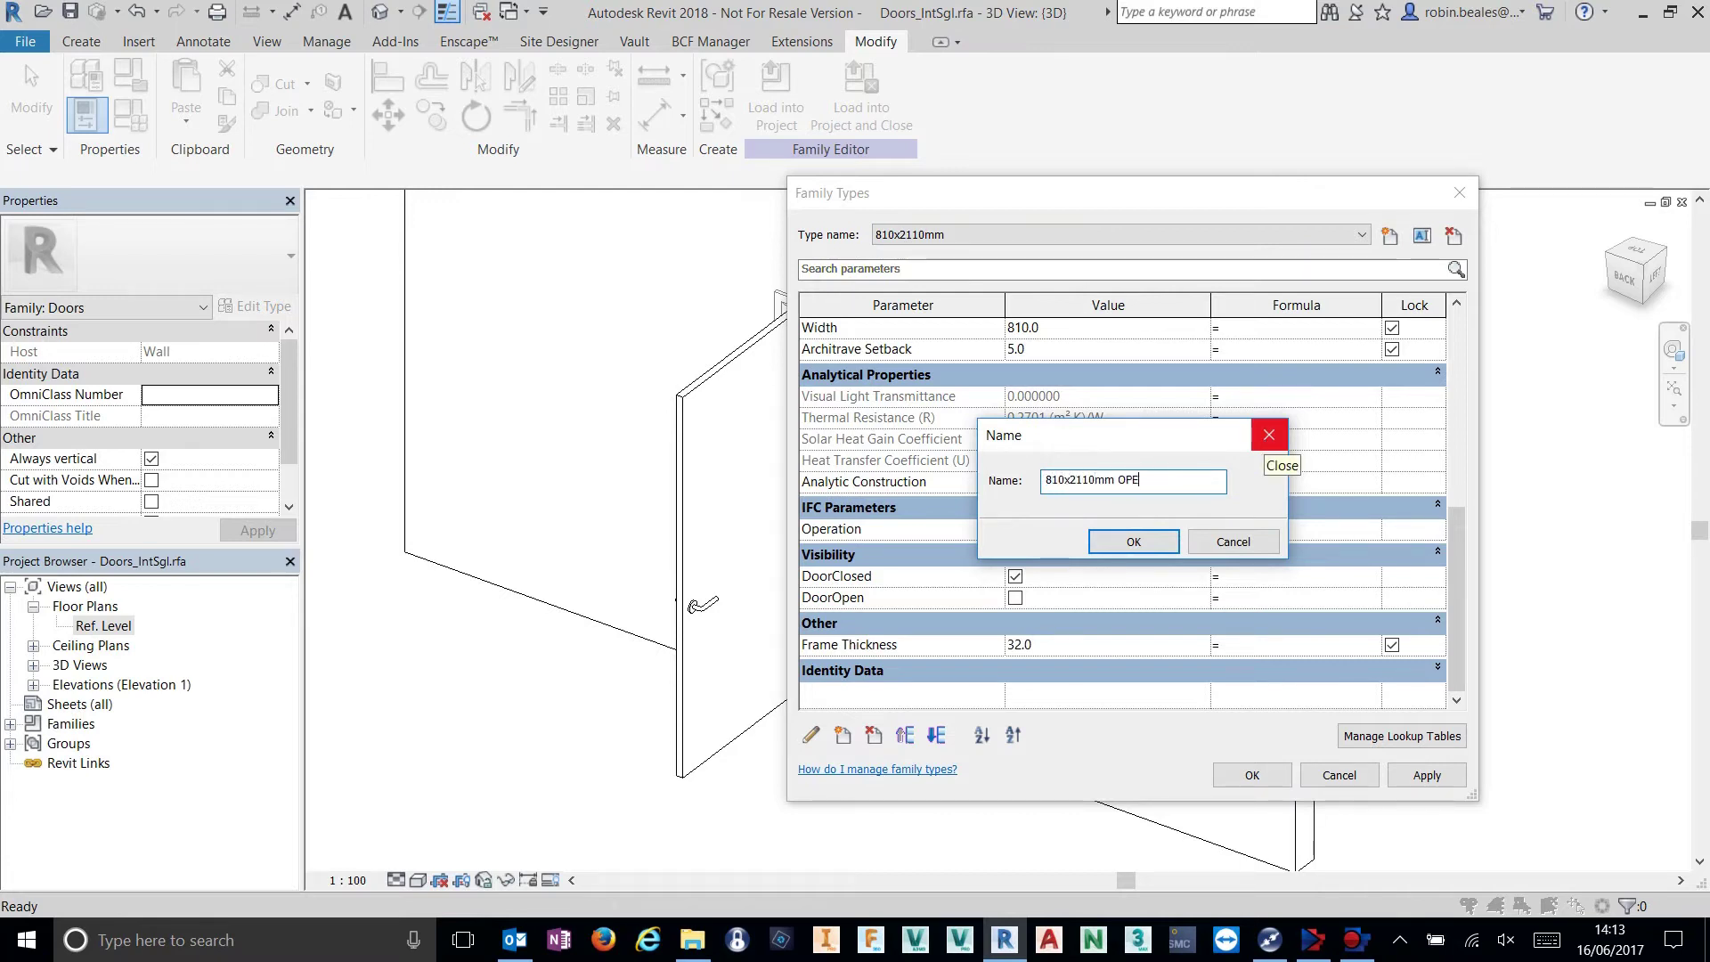
pyautogui.click(1133, 541)
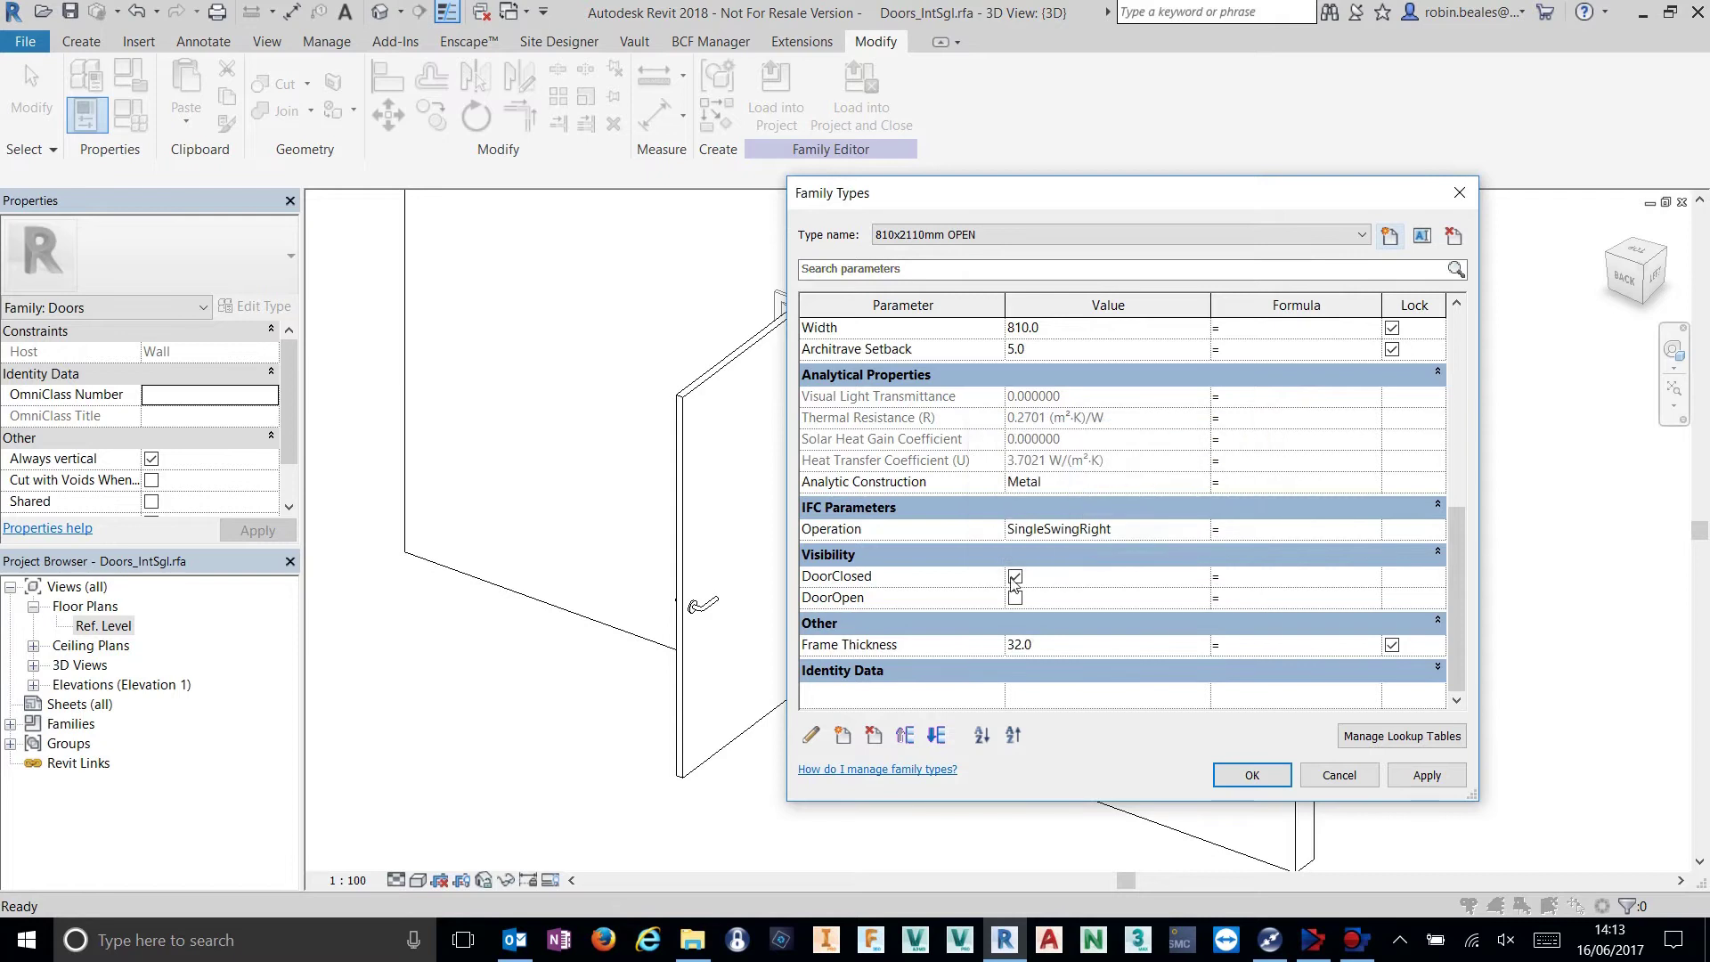
pyautogui.click(1014, 578)
pyautogui.click(1016, 599)
pyautogui.click(1016, 598)
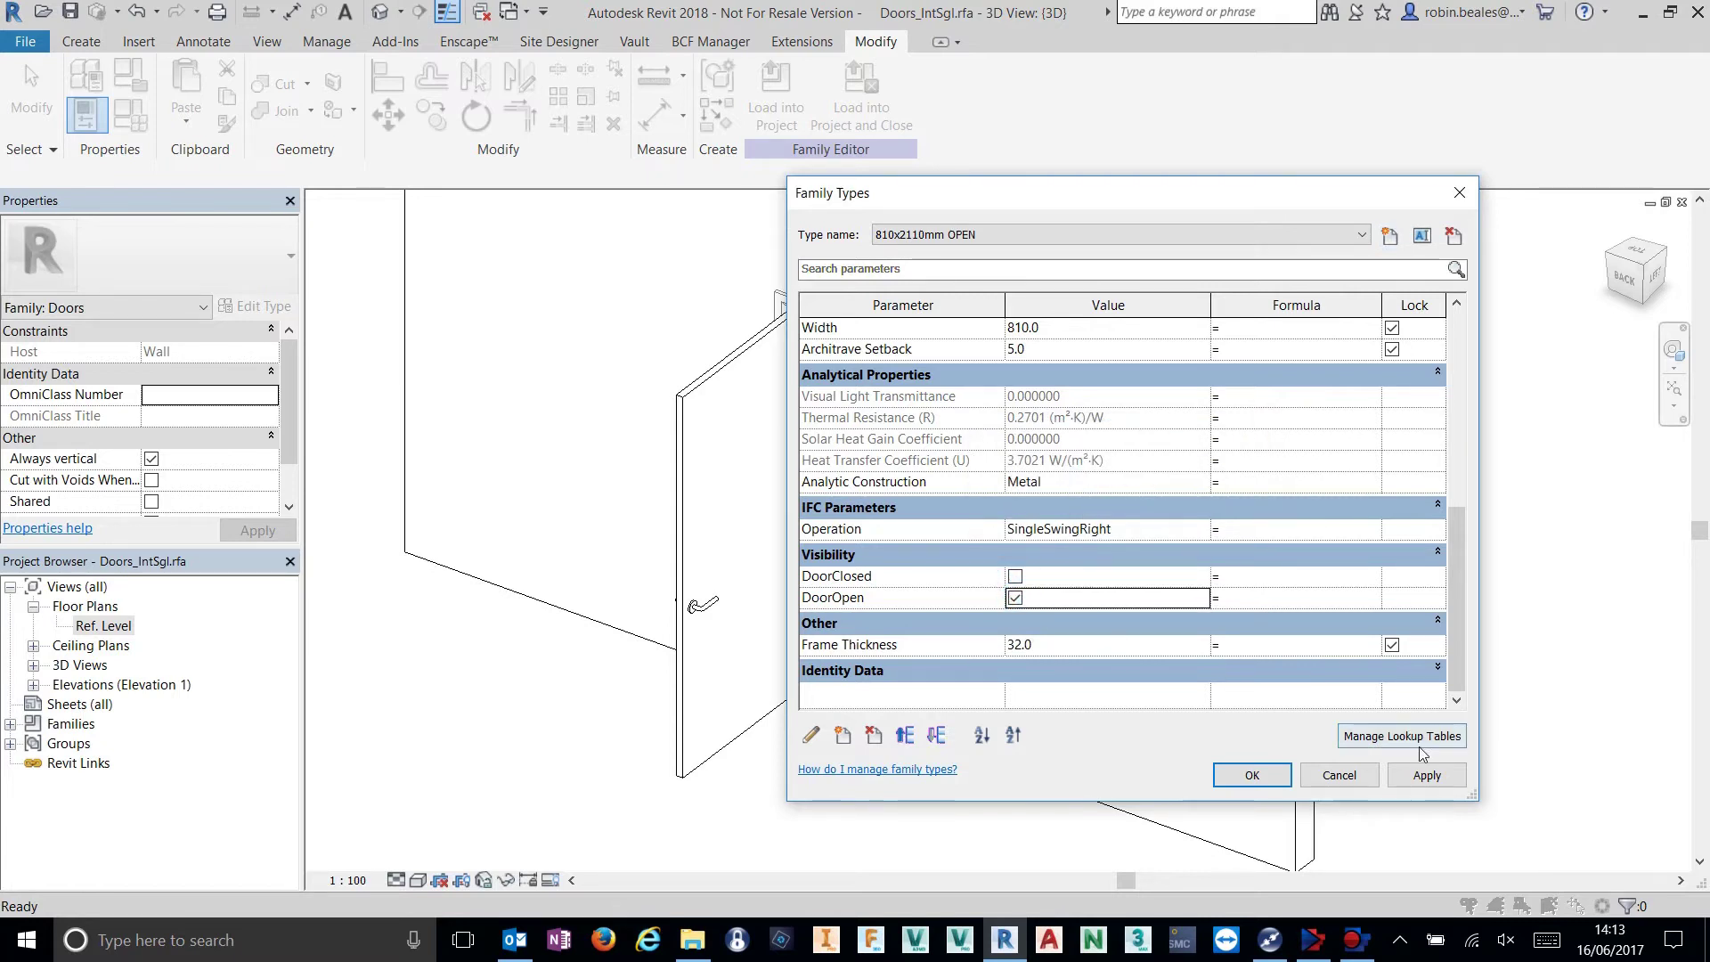
# Create a '910x2110mm OPEN' type the same way, then close Family Types with OK.
pyautogui.click(1428, 776)
pyautogui.click(944, 234)
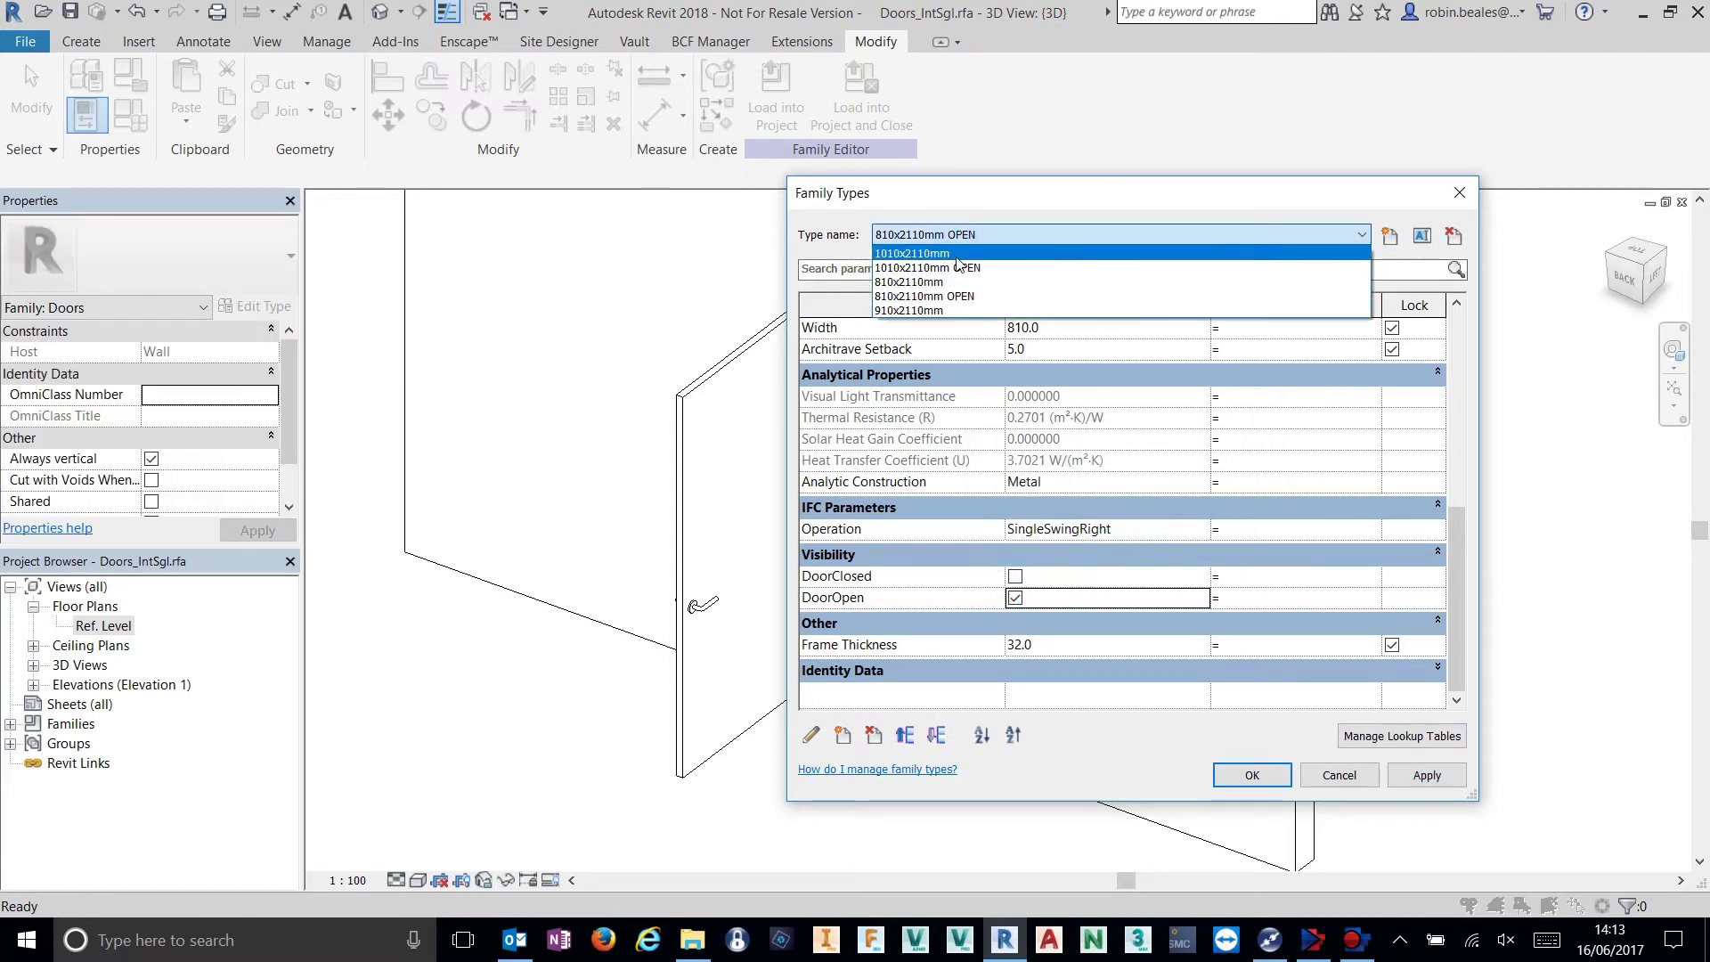
pyautogui.click(981, 311)
pyautogui.click(1389, 235)
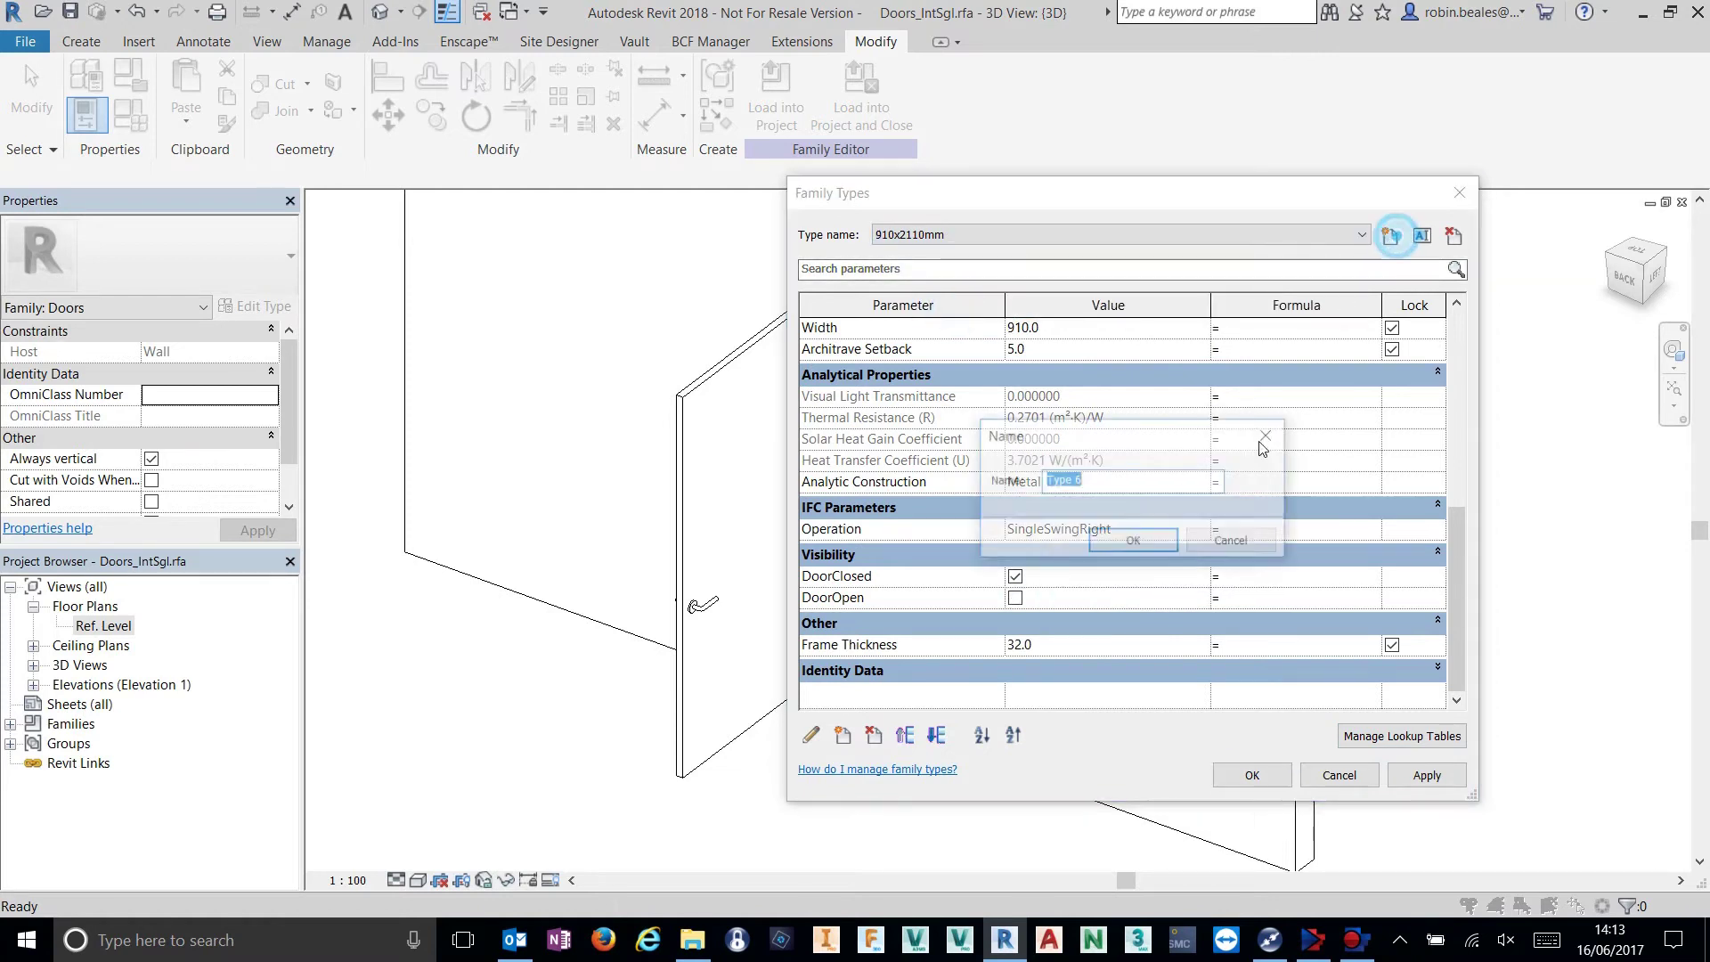
pyautogui.write('910')
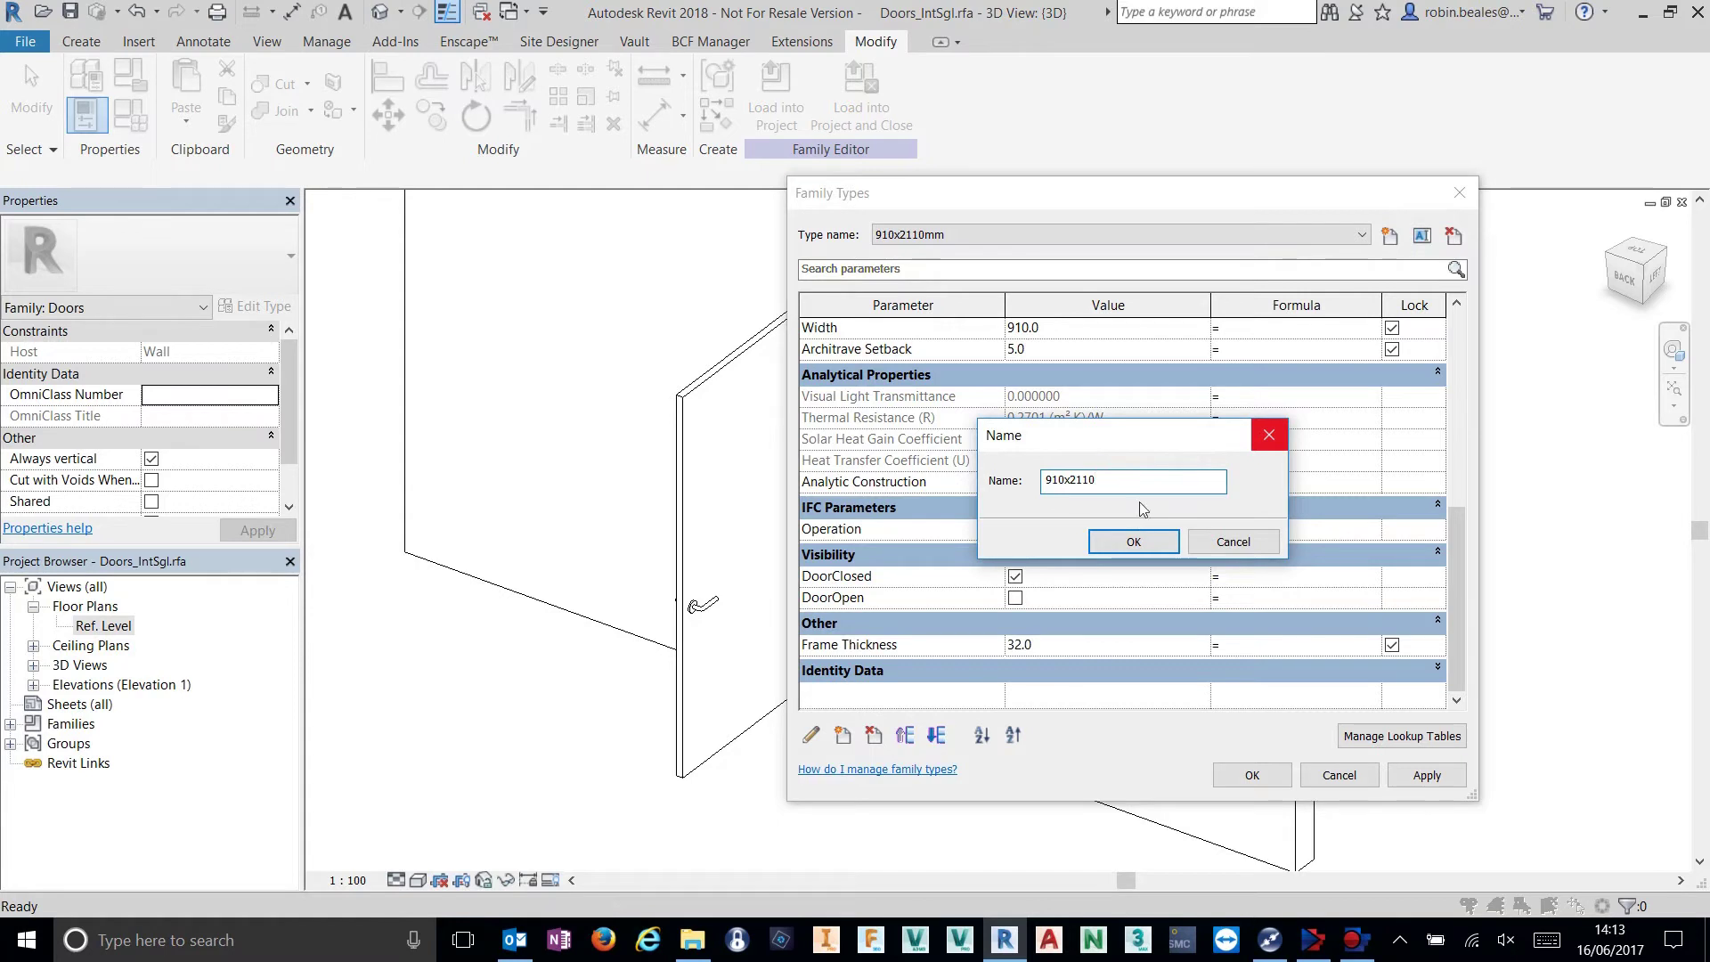
pyautogui.write('x2110mm OPEN')
pyautogui.click(1133, 542)
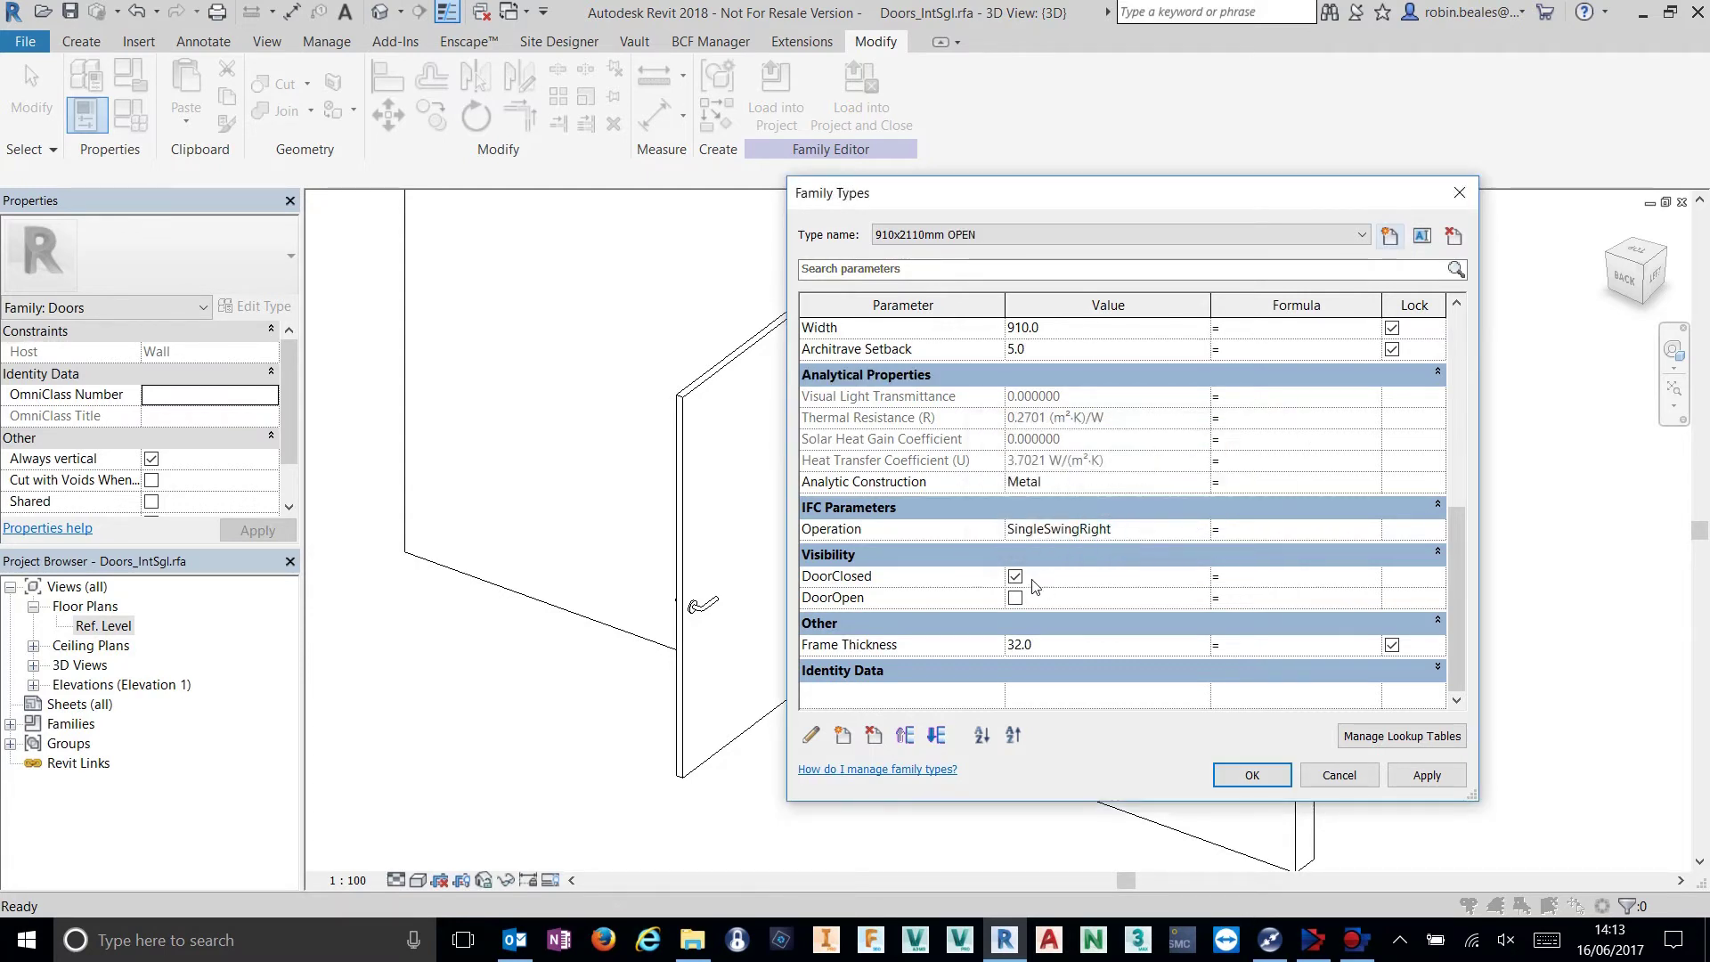
pyautogui.click(1016, 576)
pyautogui.click(1015, 598)
pyautogui.click(1428, 775)
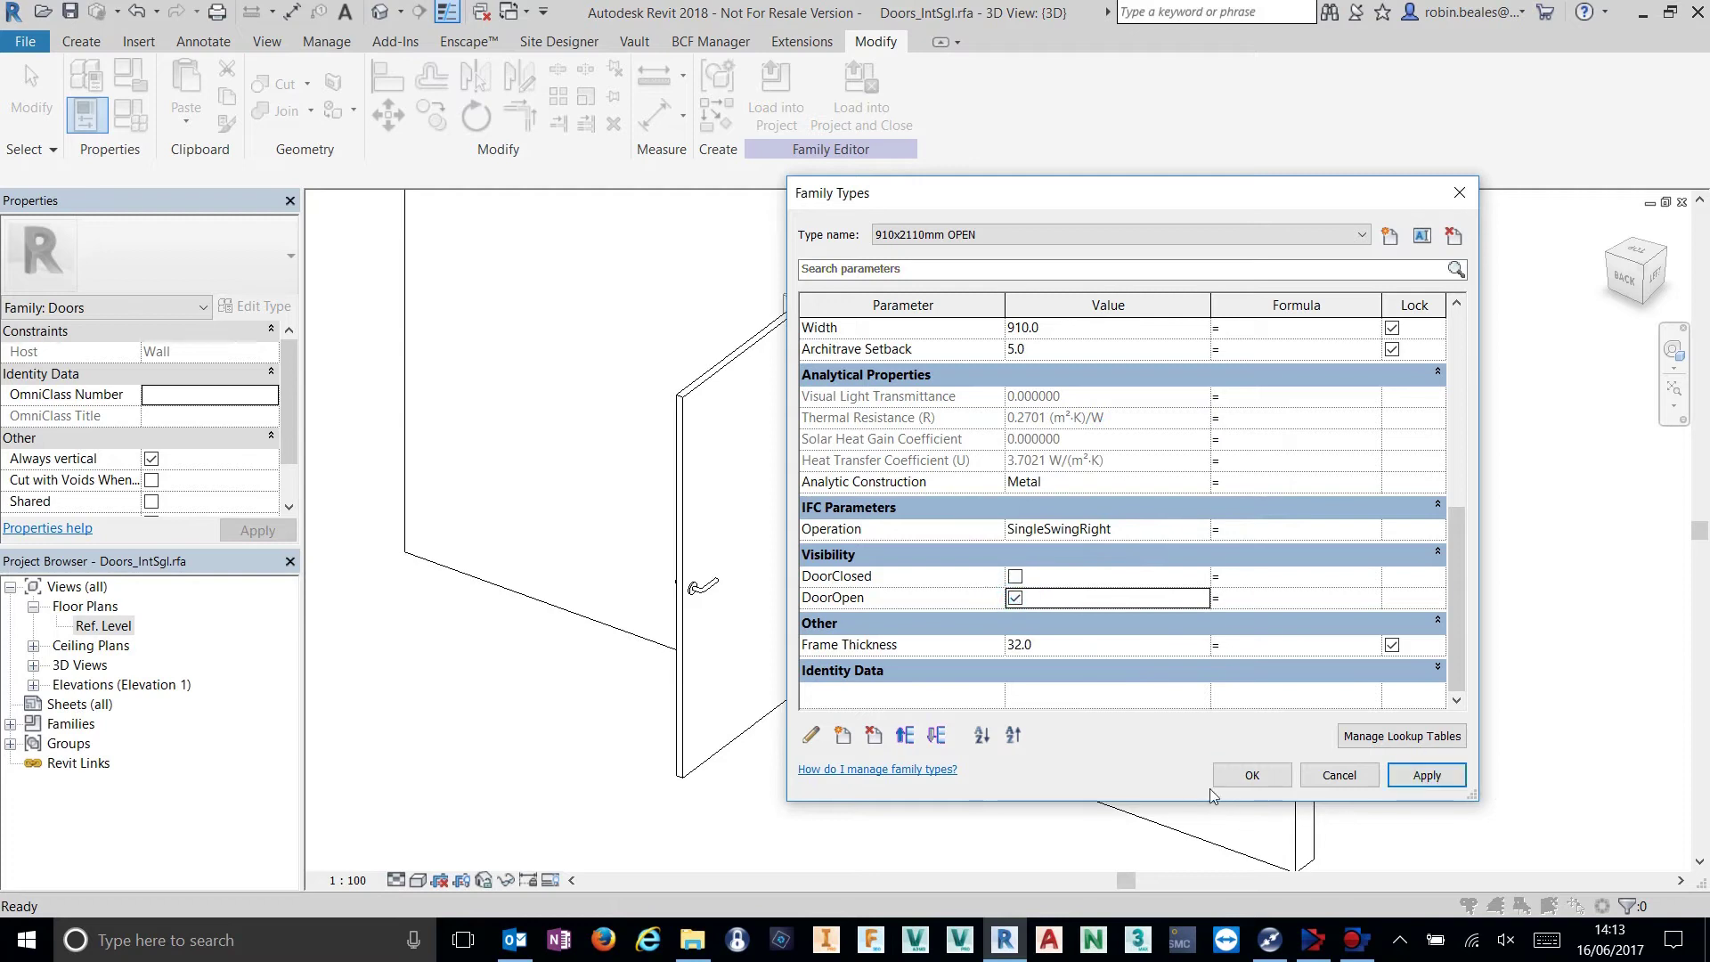
pyautogui.click(1252, 777)
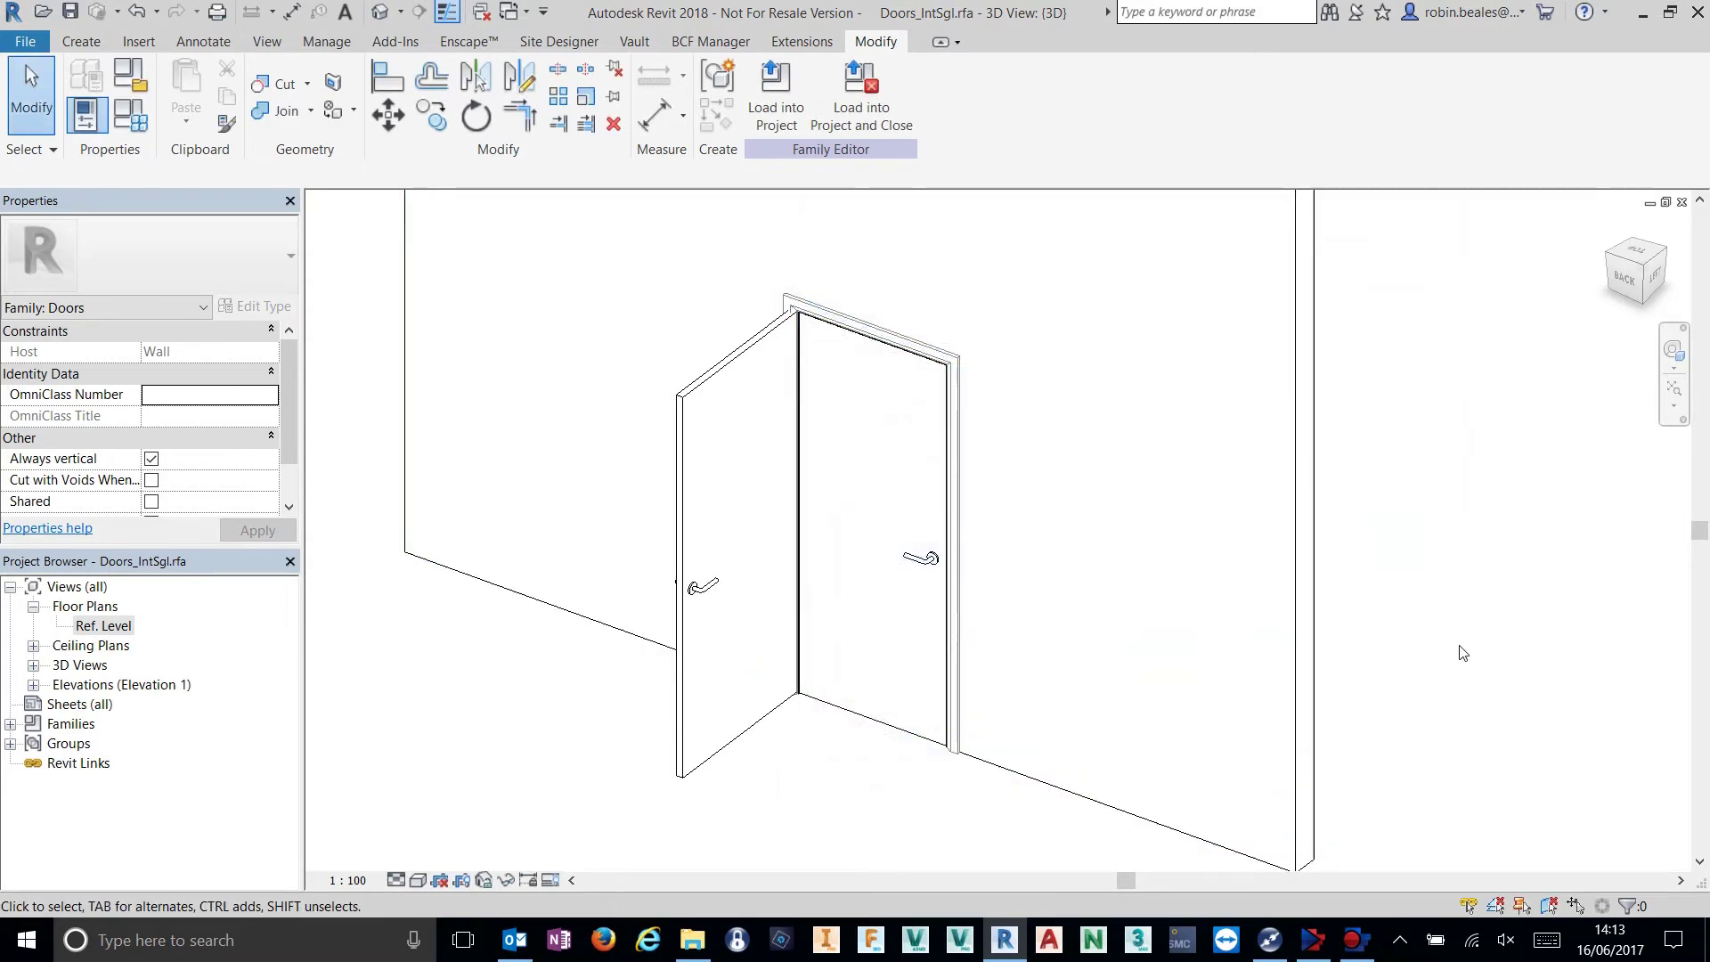
# Set the 3D view's visual style to Shaded.
pyautogui.click(419, 880)
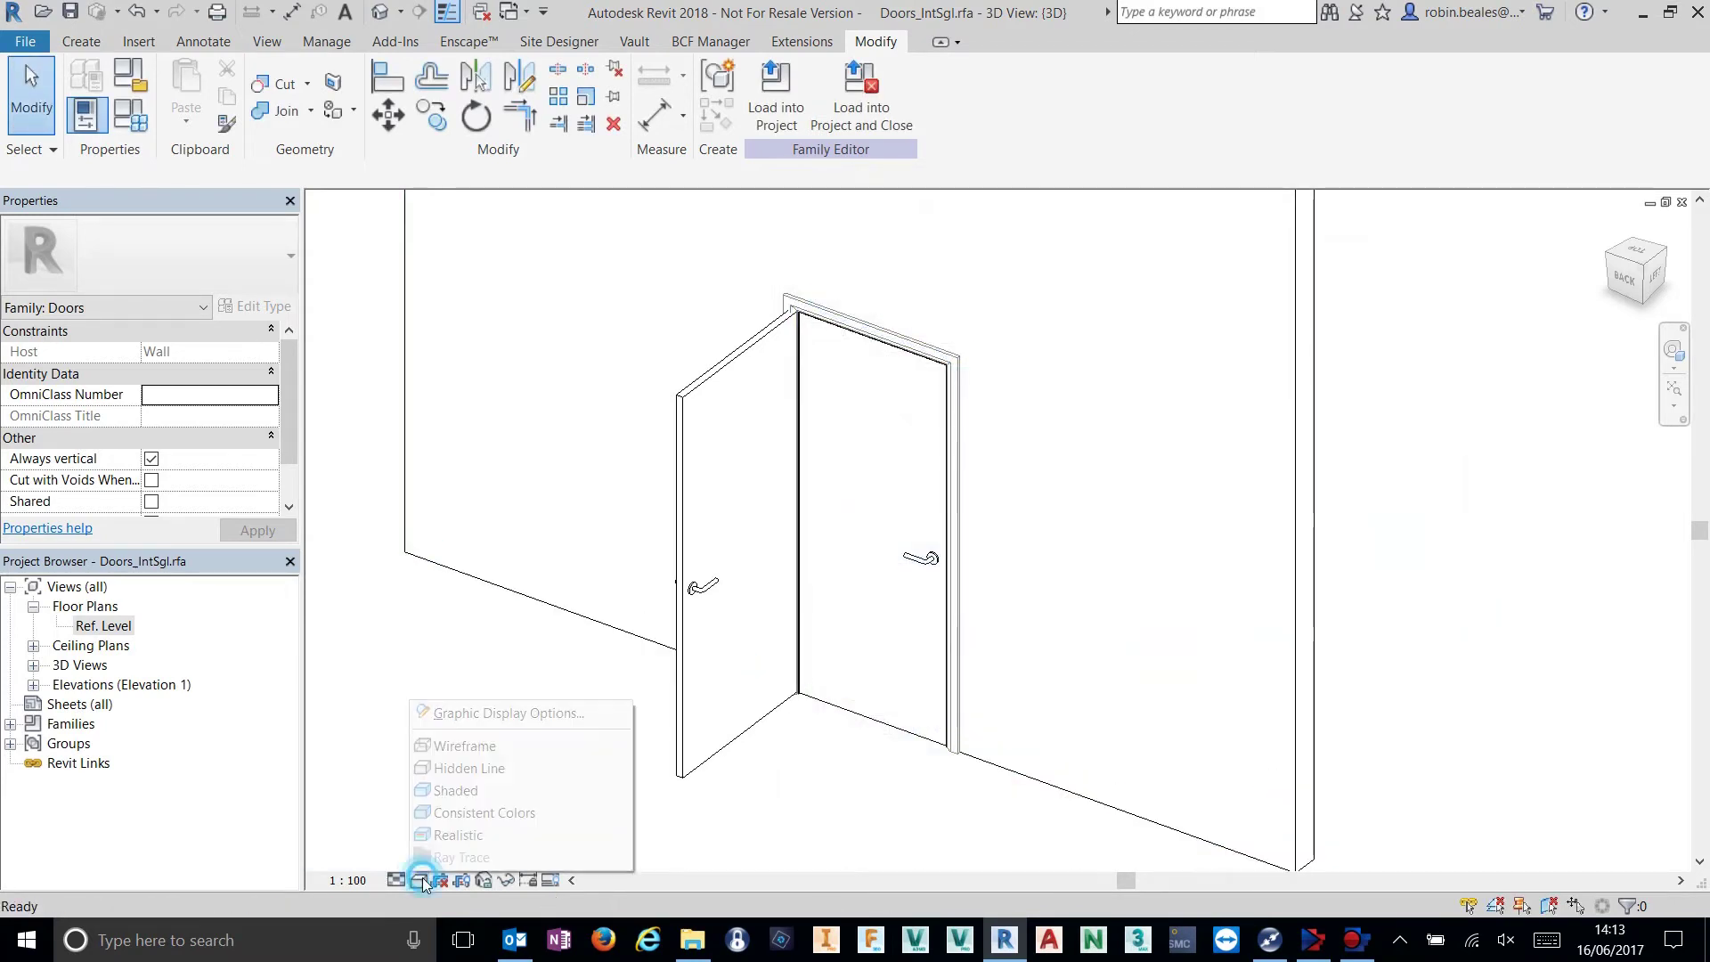
pyautogui.click(455, 790)
pyautogui.scroll(5, 758, 775)
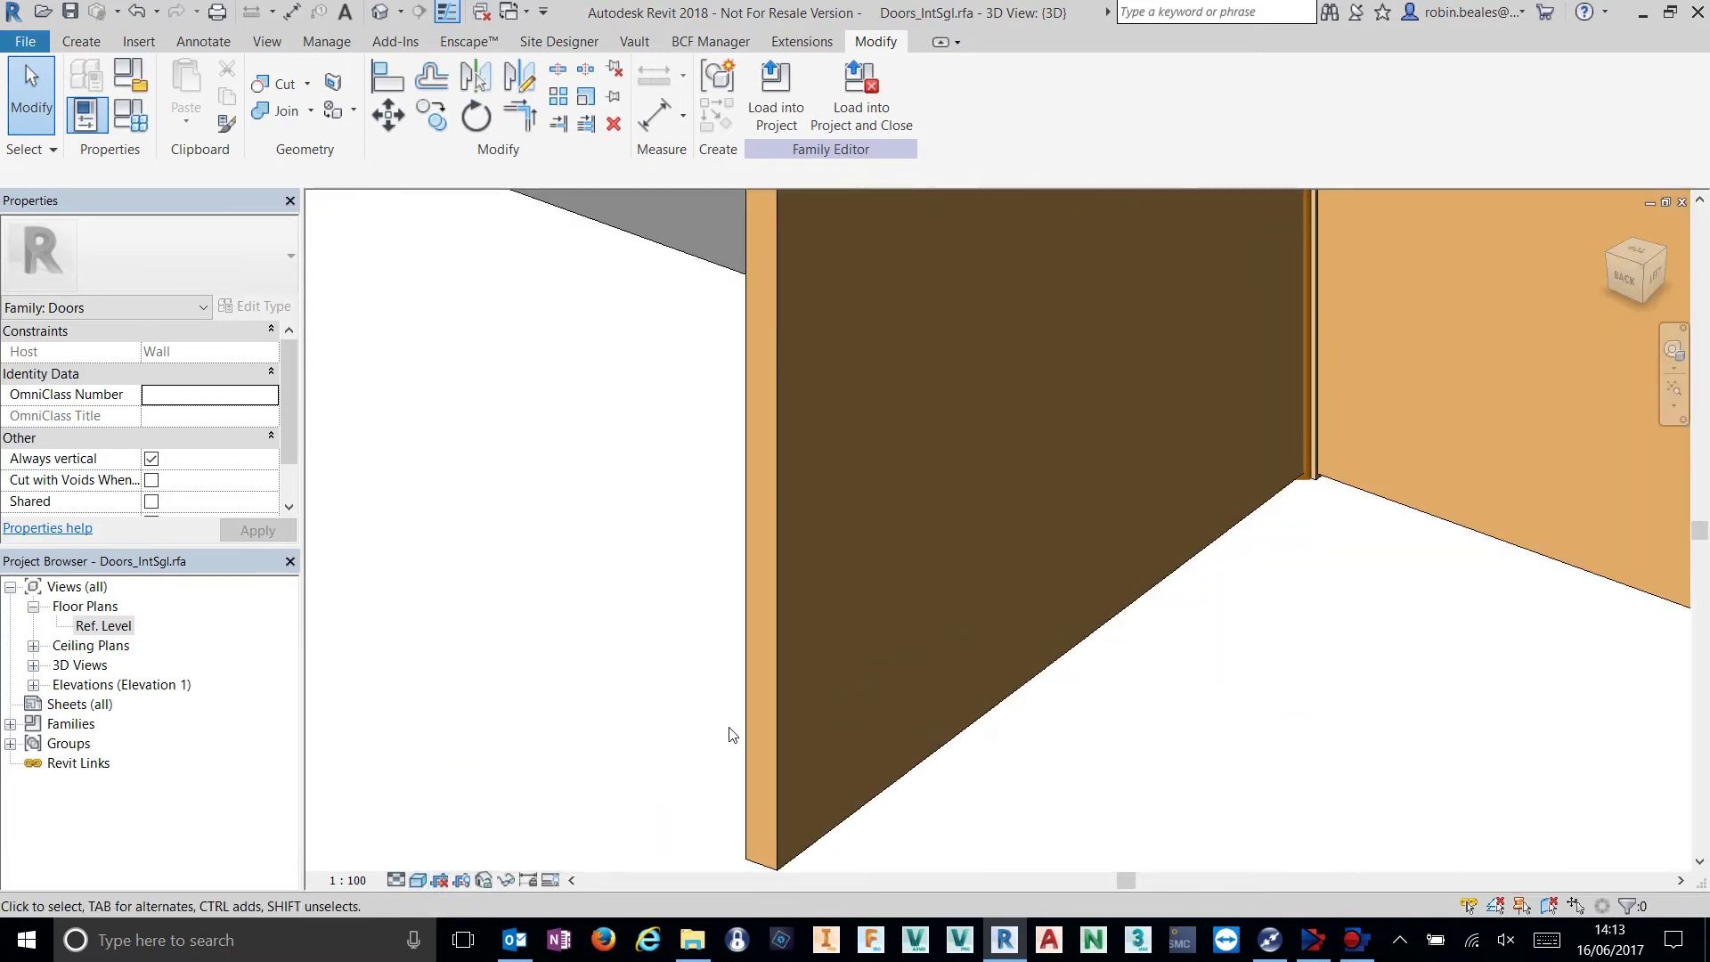
pyautogui.moveTo(728, 730); pyautogui.dragTo(713, 696, button='middle')
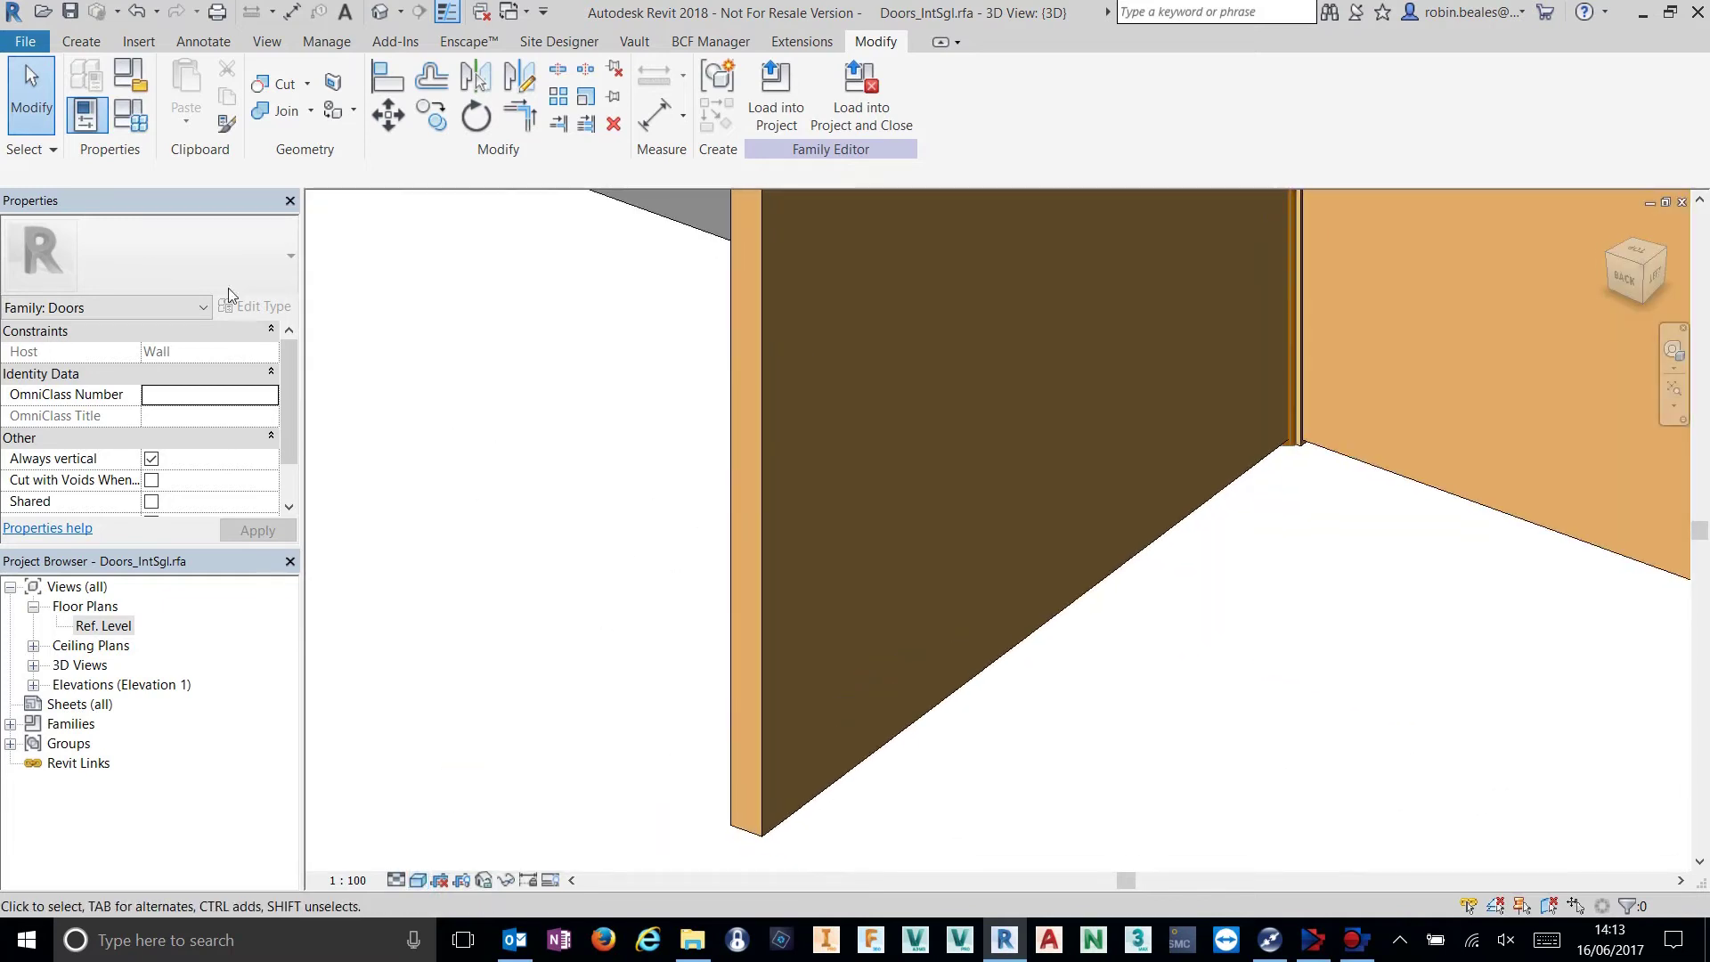
# In Family Types, apply 1010x2110mm, then make 1010x2110mm OPEN the active type.
pyautogui.click(143, 120)
pyautogui.click(1107, 271)
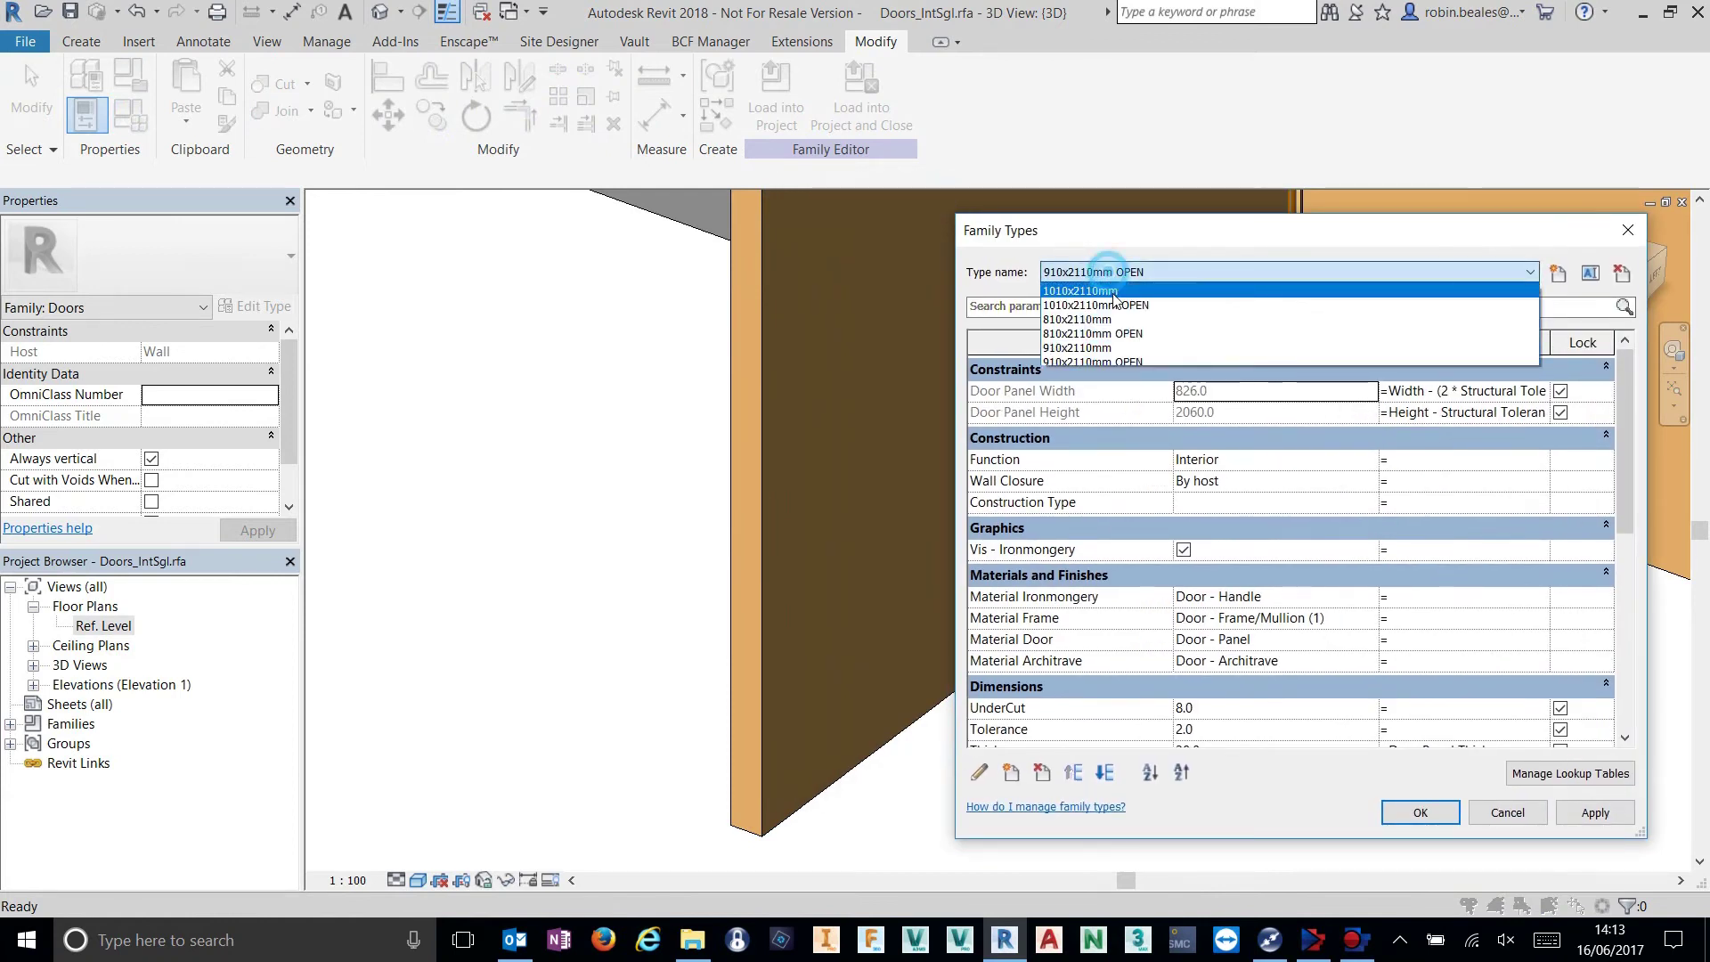
pyautogui.click(1114, 292)
pyautogui.click(1584, 815)
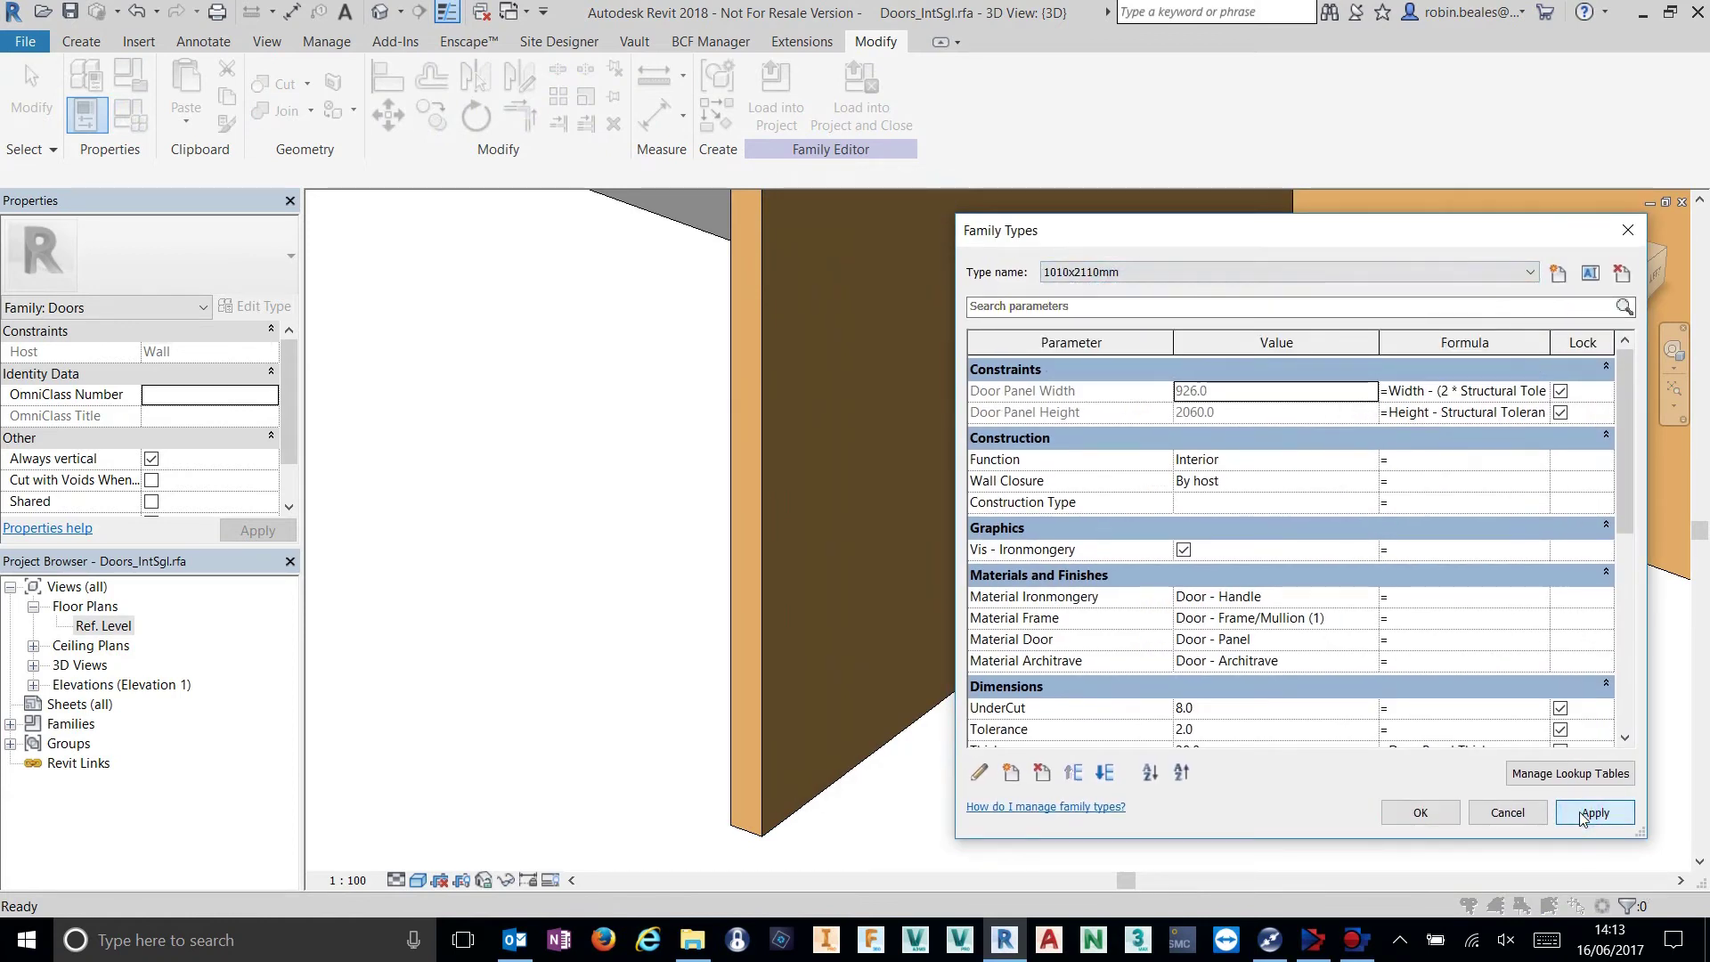
pyautogui.click(1142, 277)
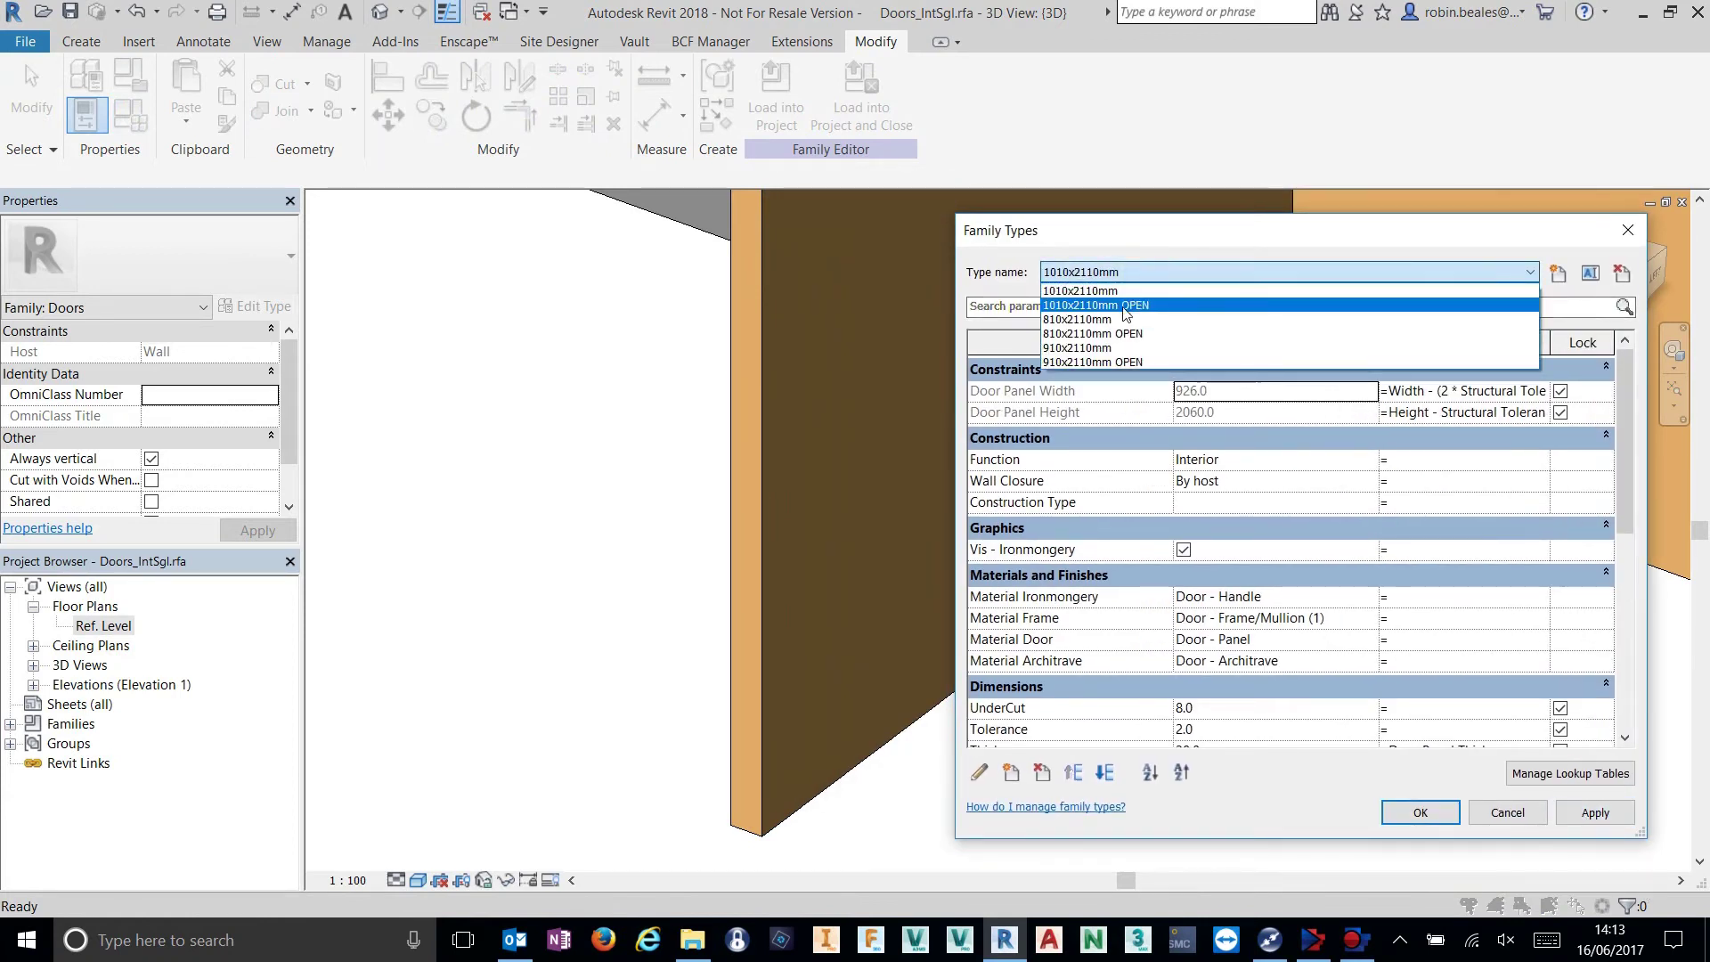
pyautogui.click(1122, 311)
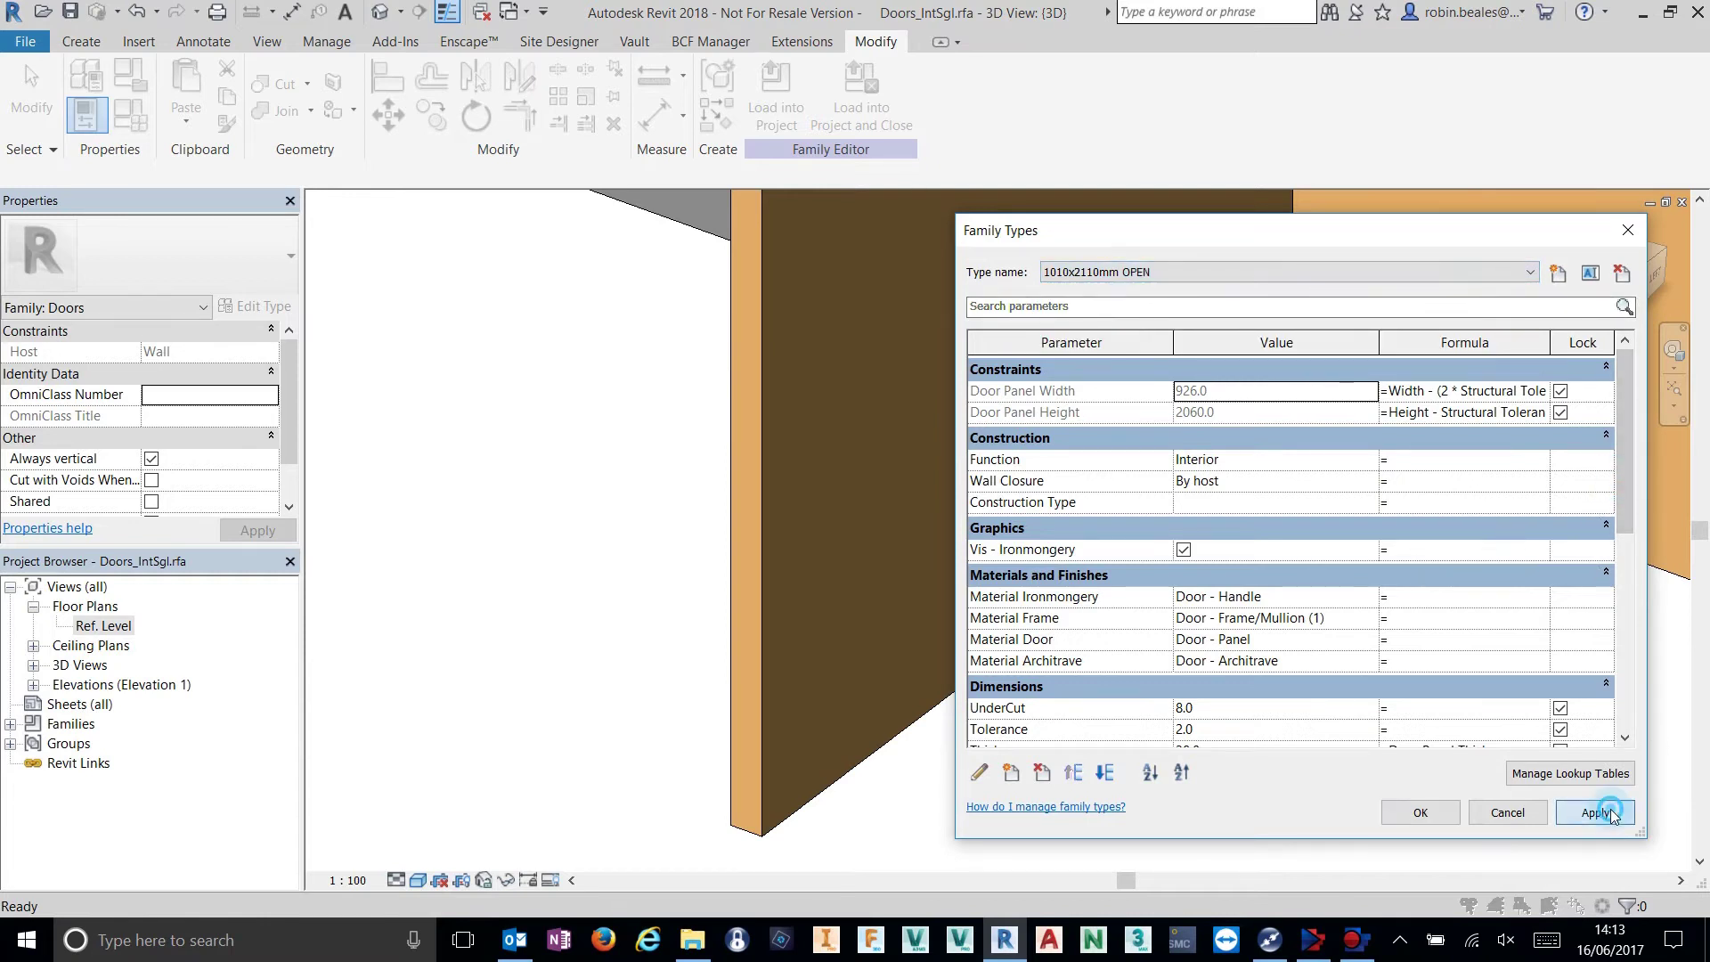
pyautogui.click(1595, 813)
pyautogui.moveTo(1628, 493); pyautogui.dragTo(1634, 716)
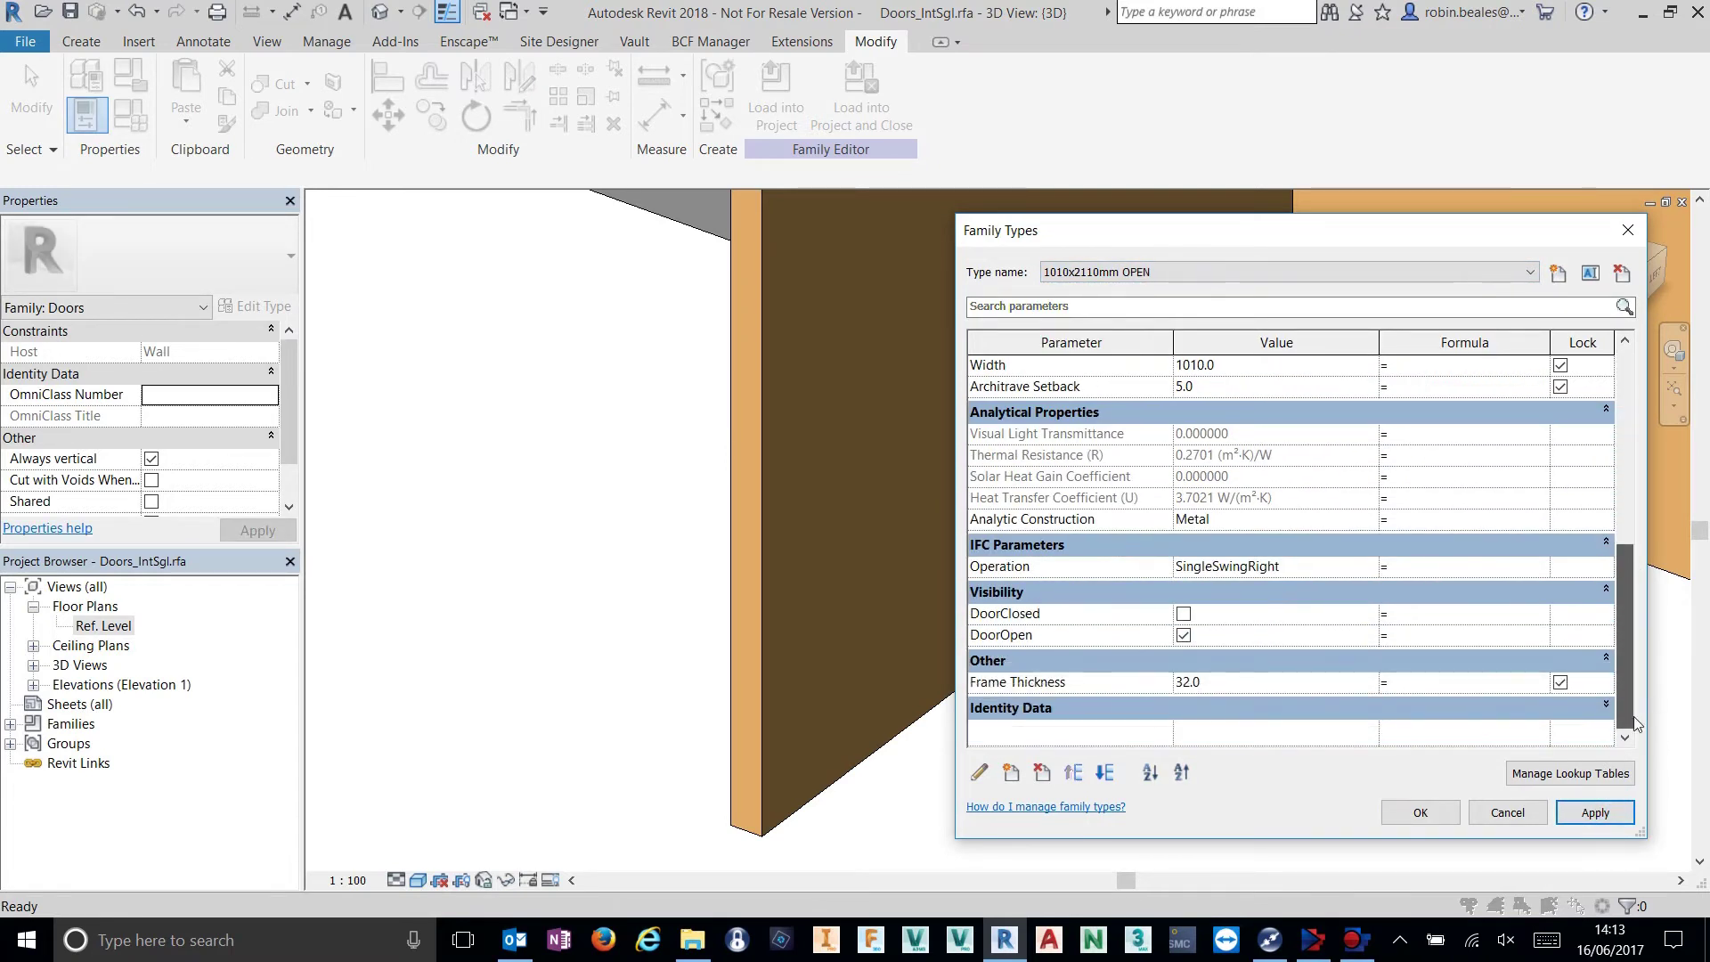
pyautogui.click(1417, 813)
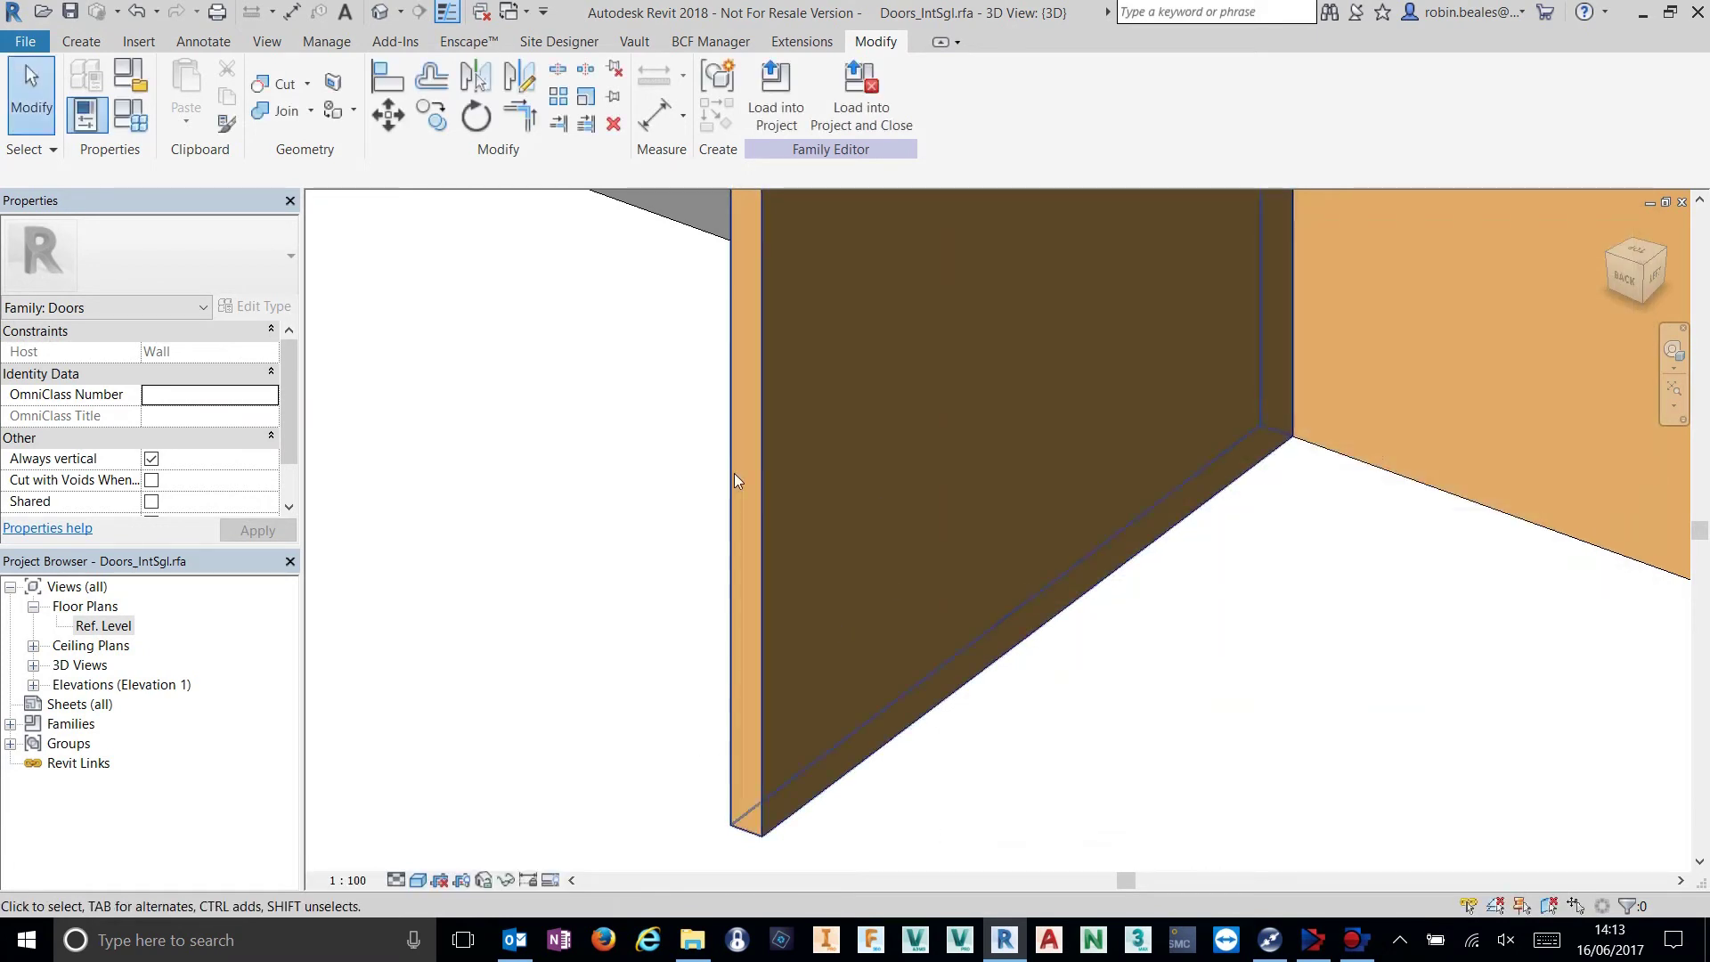
# Link the open door leaf and its two handles' visibility to the DoorOpen parameter.
pyautogui.scroll(-3, 731, 445)
pyautogui.moveTo(715, 365); pyautogui.dragTo(696, 480, button='middle')
pyautogui.scroll(2, 734, 388)
pyautogui.click(759, 385)
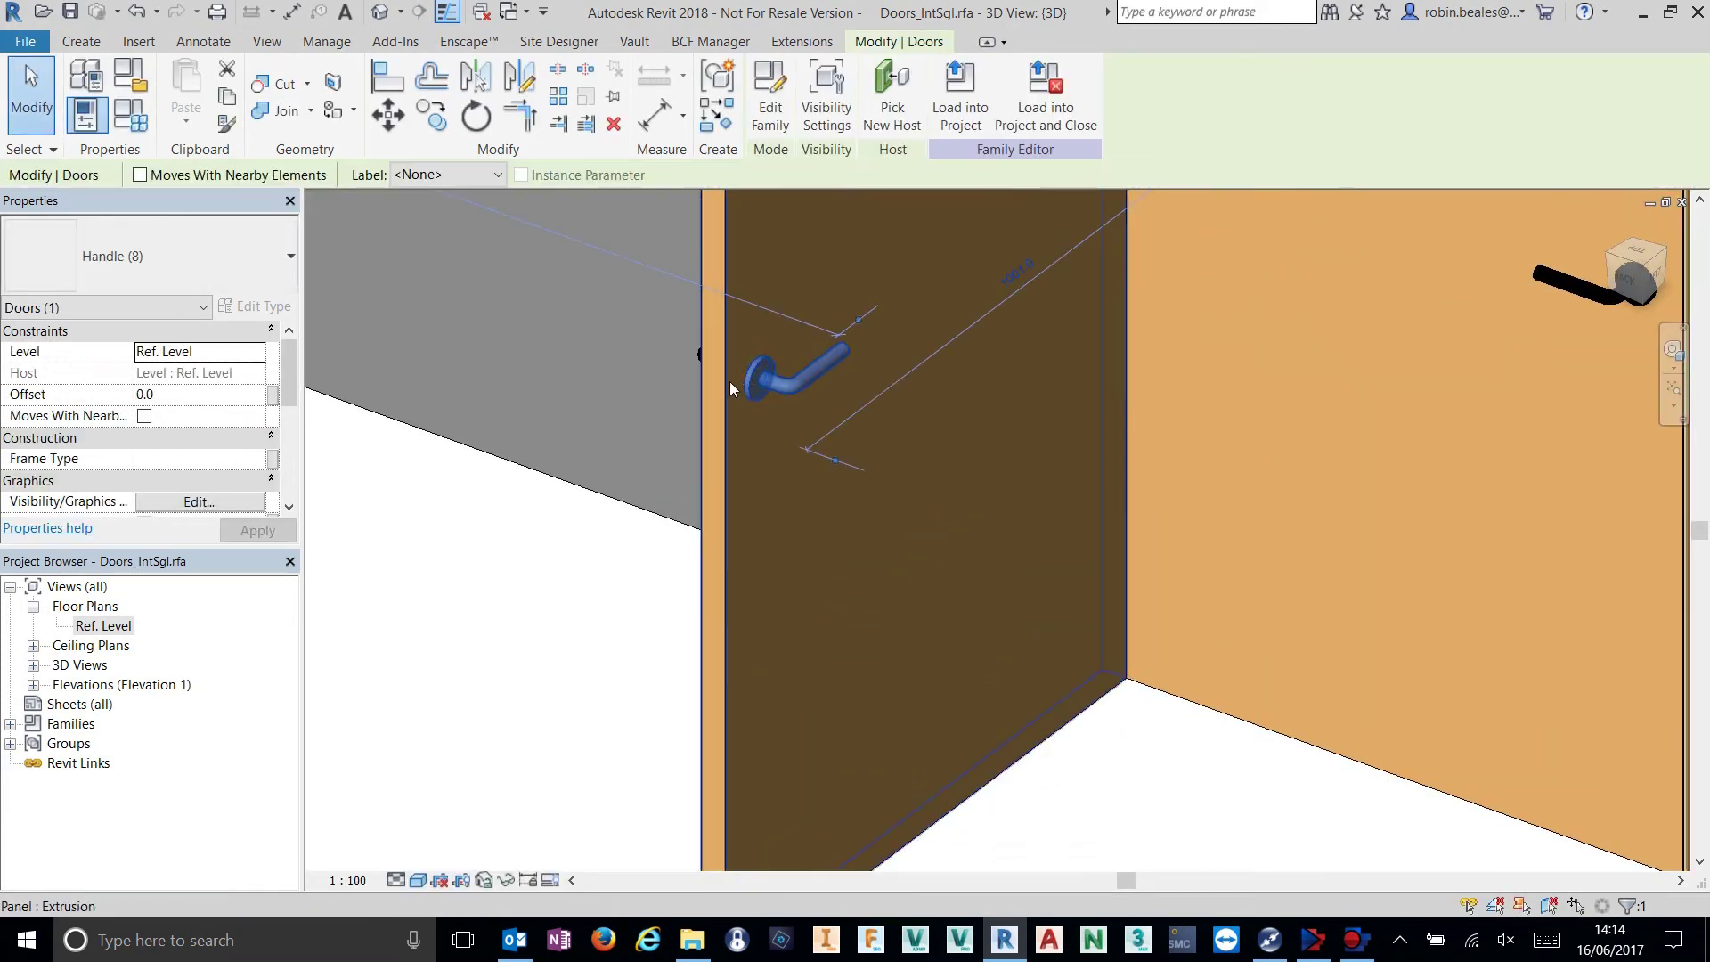
pyautogui.keyDown('ctrl'); pyautogui.click(729, 387); pyautogui.keyUp('ctrl')
pyautogui.moveTo(729, 386)
pyautogui.keyDown('shift'); pyautogui.mouseDown(button='middle')
pyautogui.moveTo(779, 435)
pyautogui.moveTo(761, 392)
pyautogui.mouseUp(button='middle'); pyautogui.keyUp('shift')
pyautogui.keyDown('ctrl'); pyautogui.click(761, 392); pyautogui.keyUp('ctrl')
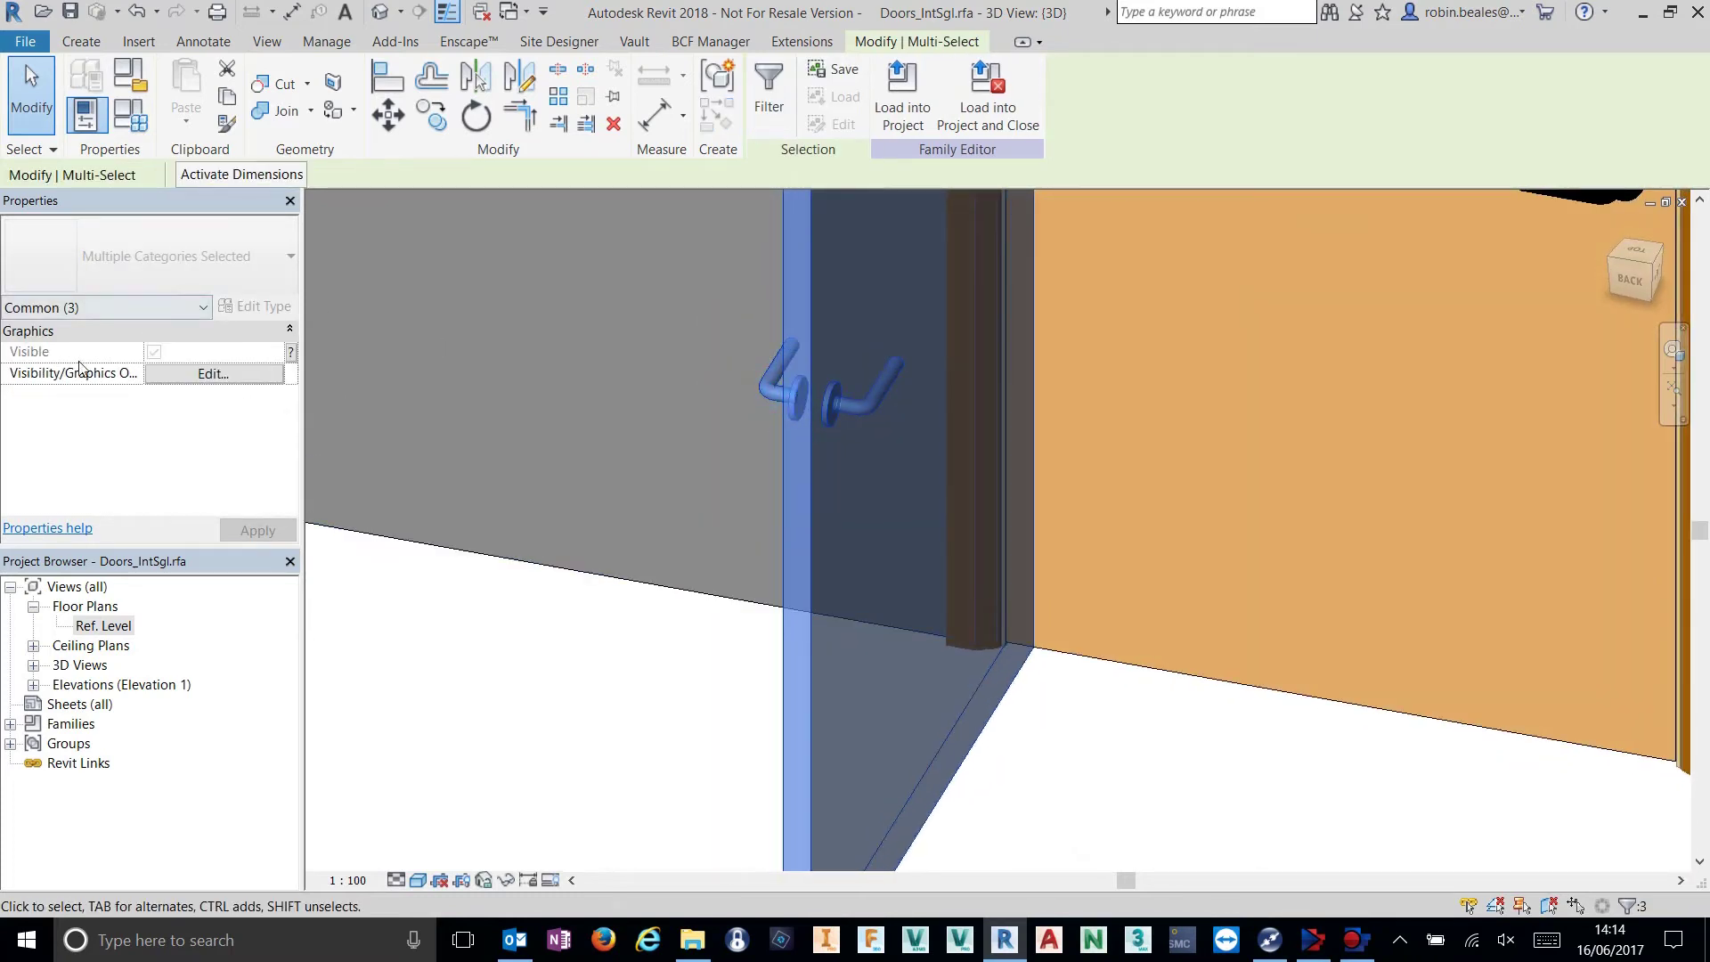
pyautogui.click(290, 352)
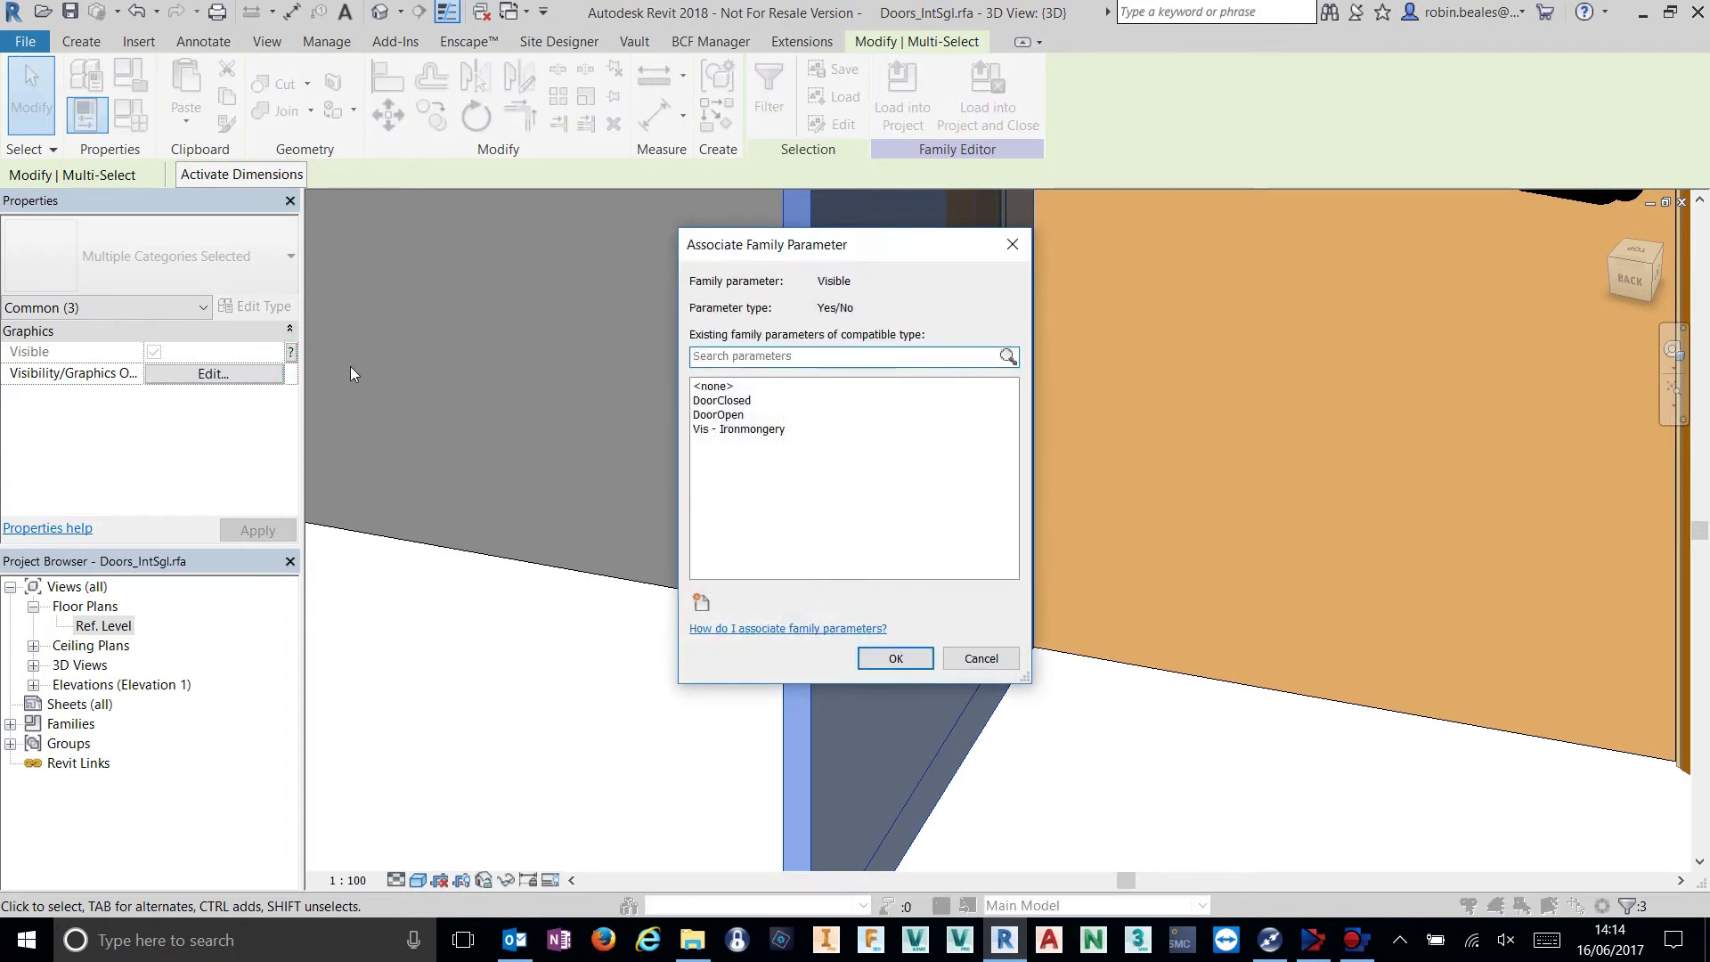
pyautogui.click(745, 417)
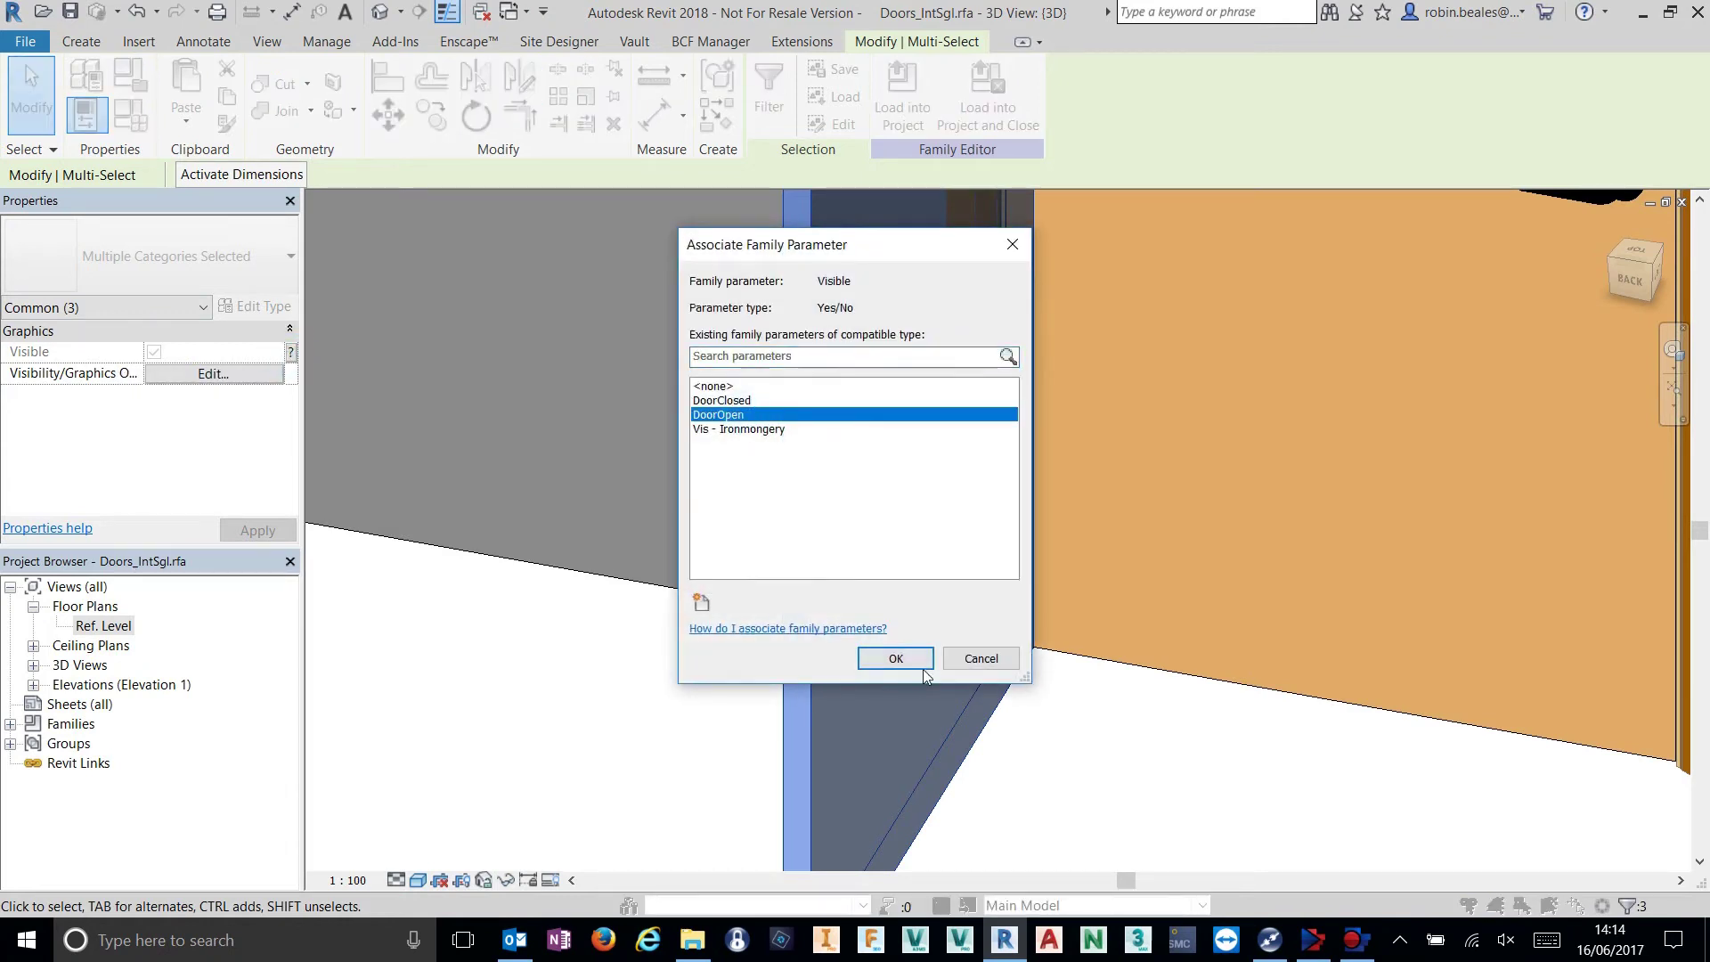
pyautogui.click(911, 659)
# Select the closed door leaf and its two handles and choose DoorClosed for their visibility.
pyautogui.click(1149, 751)
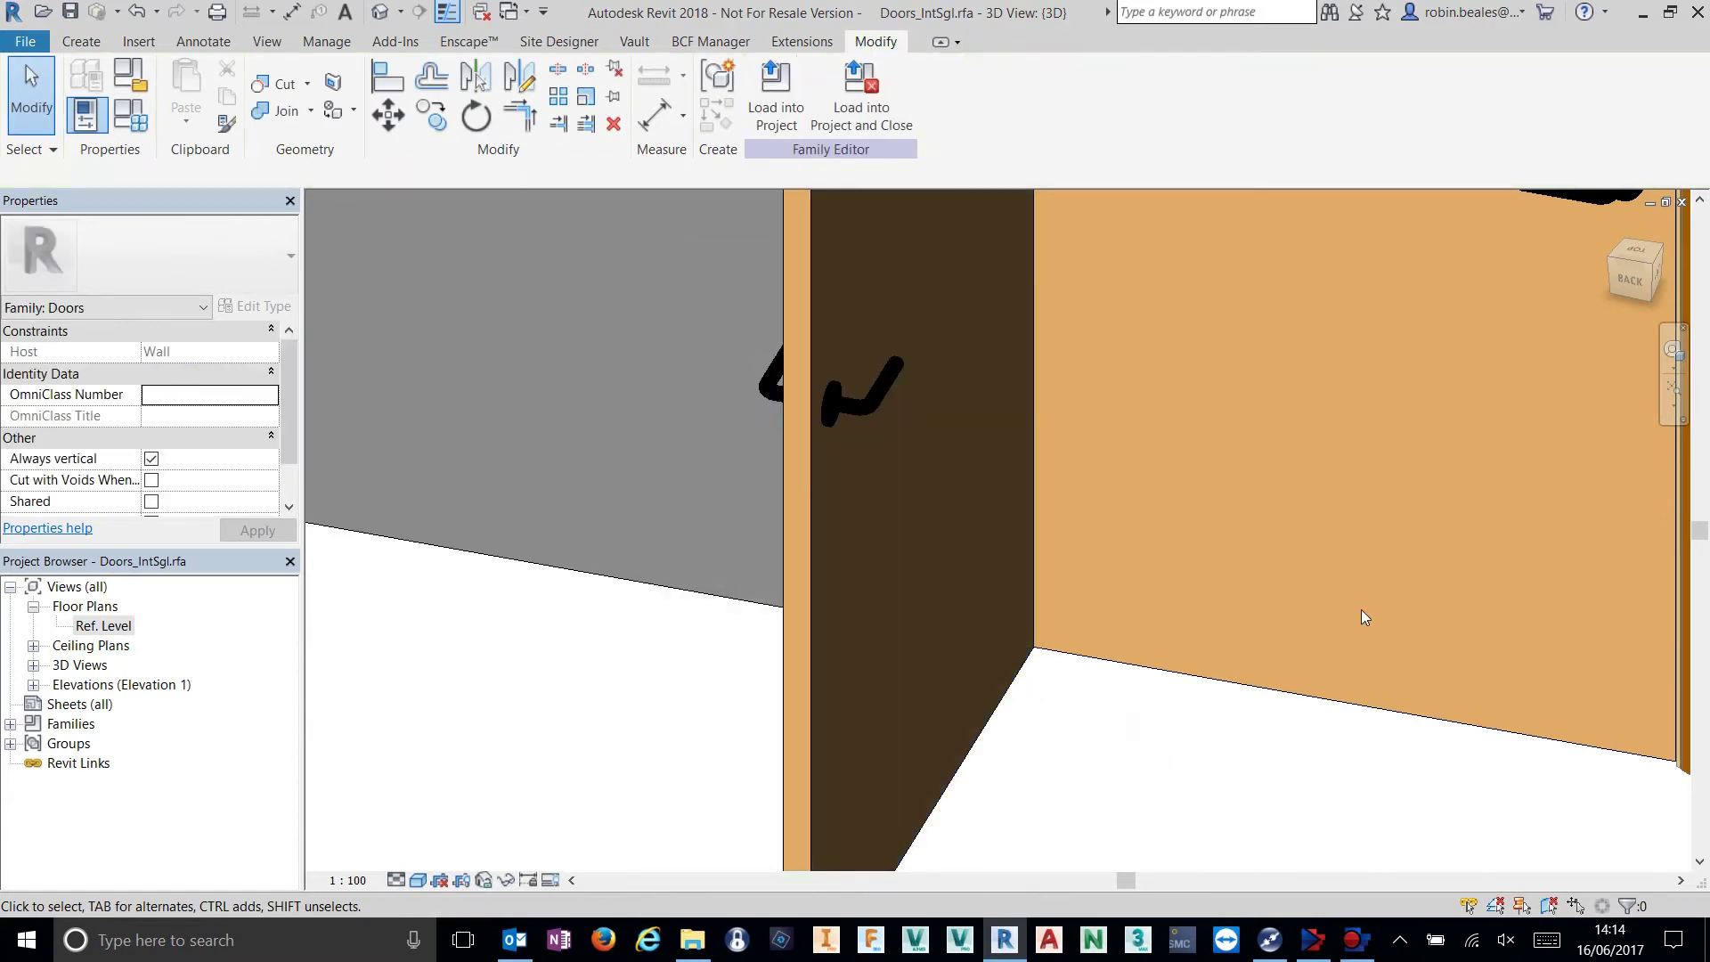
pyautogui.moveTo(1361, 609); pyautogui.dragTo(895, 693, button='middle')
pyautogui.scroll(-3, 895, 693)
pyautogui.click(1062, 416)
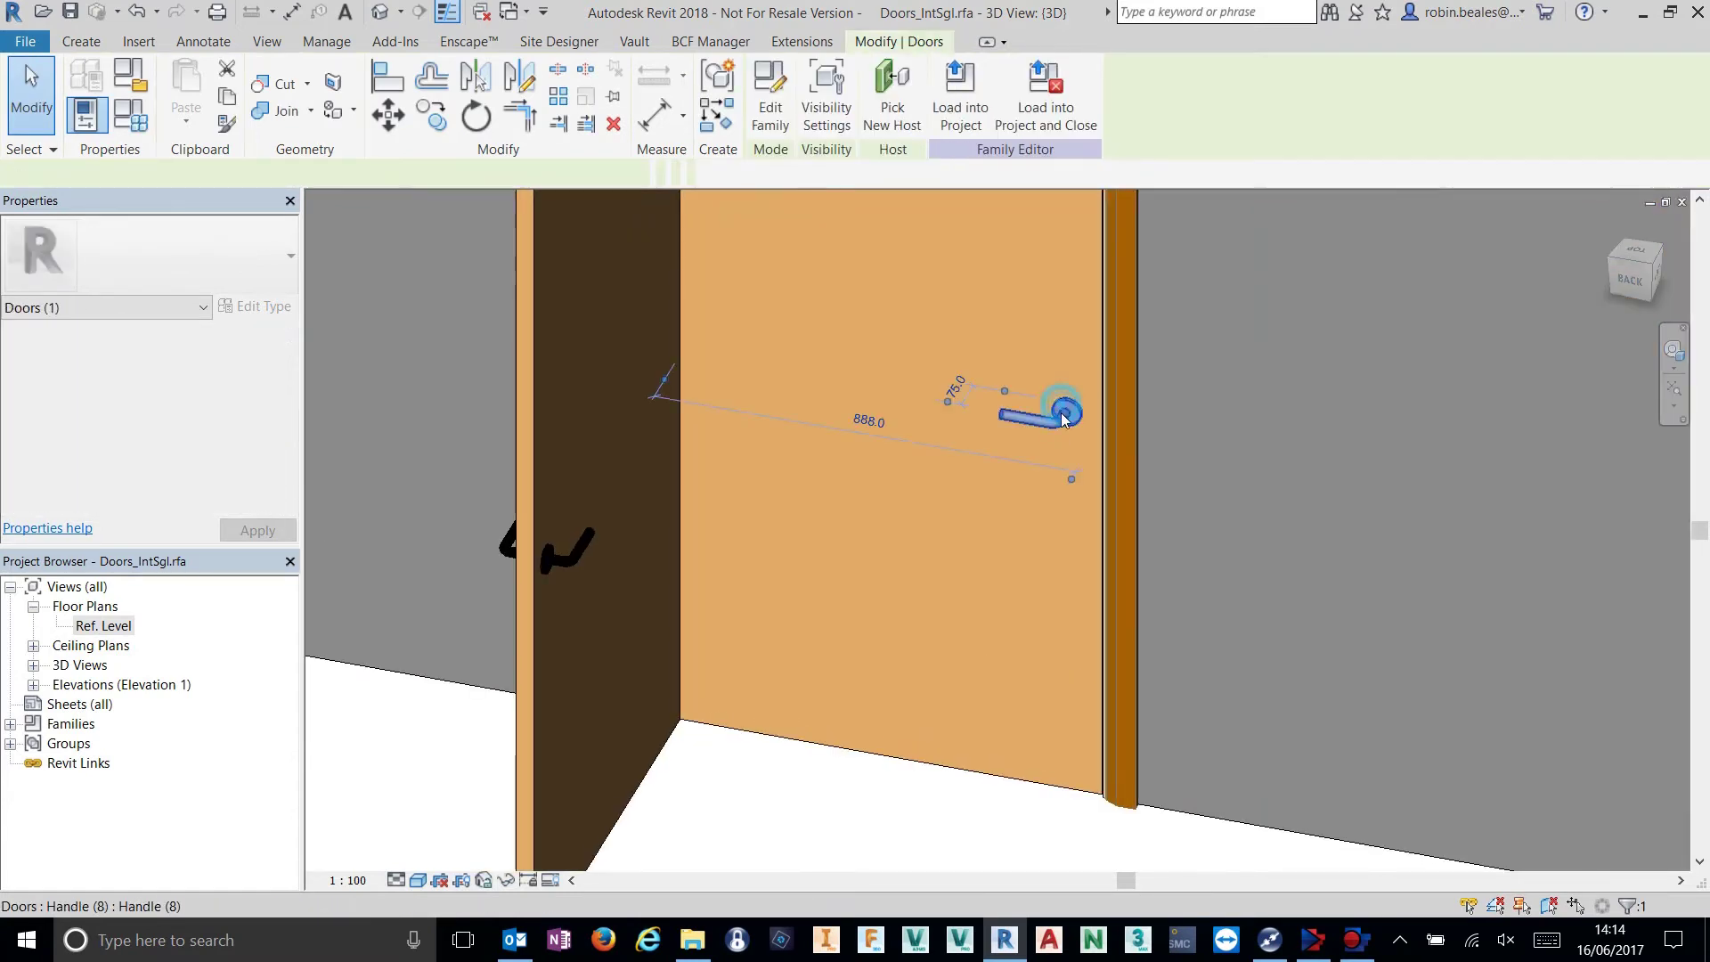
pyautogui.keyDown('ctrl'); pyautogui.click(1021, 778); pyautogui.keyUp('ctrl')
pyautogui.keyDown('shift'); pyautogui.moveTo(1021, 779); pyautogui.dragTo(1279, 592, button='middle'); pyautogui.keyUp('shift')
pyautogui.keyDown('ctrl'); pyautogui.click(937, 591); pyautogui.keyUp('ctrl')
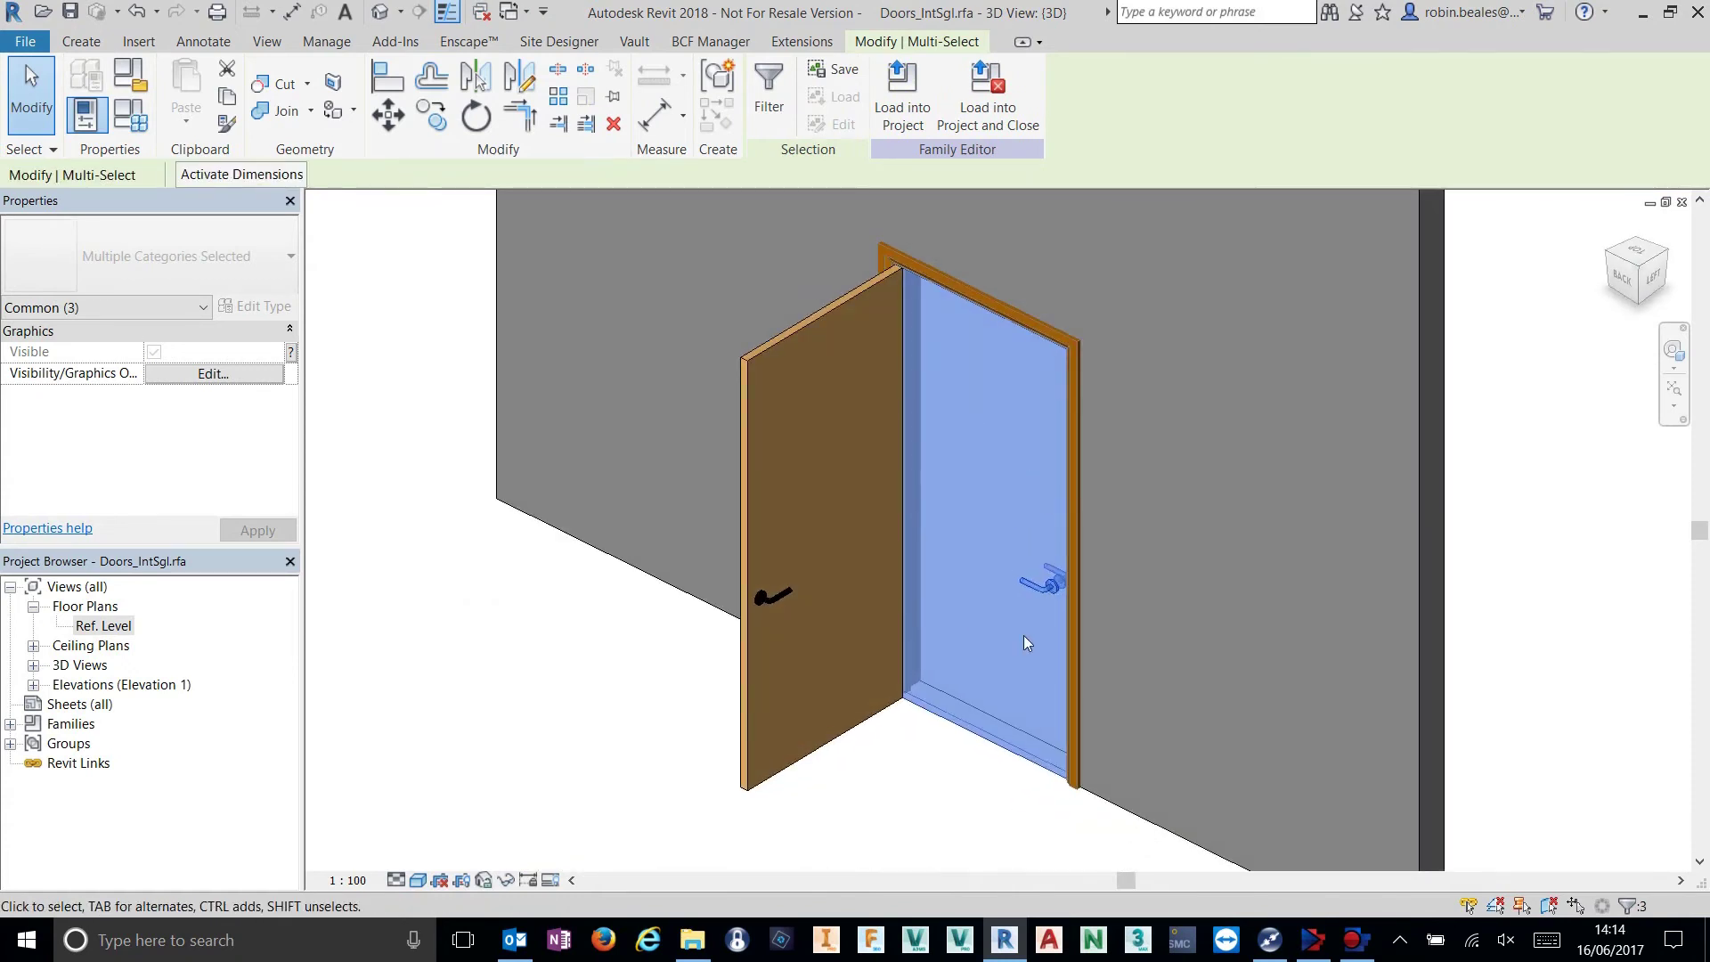
pyautogui.click(291, 354)
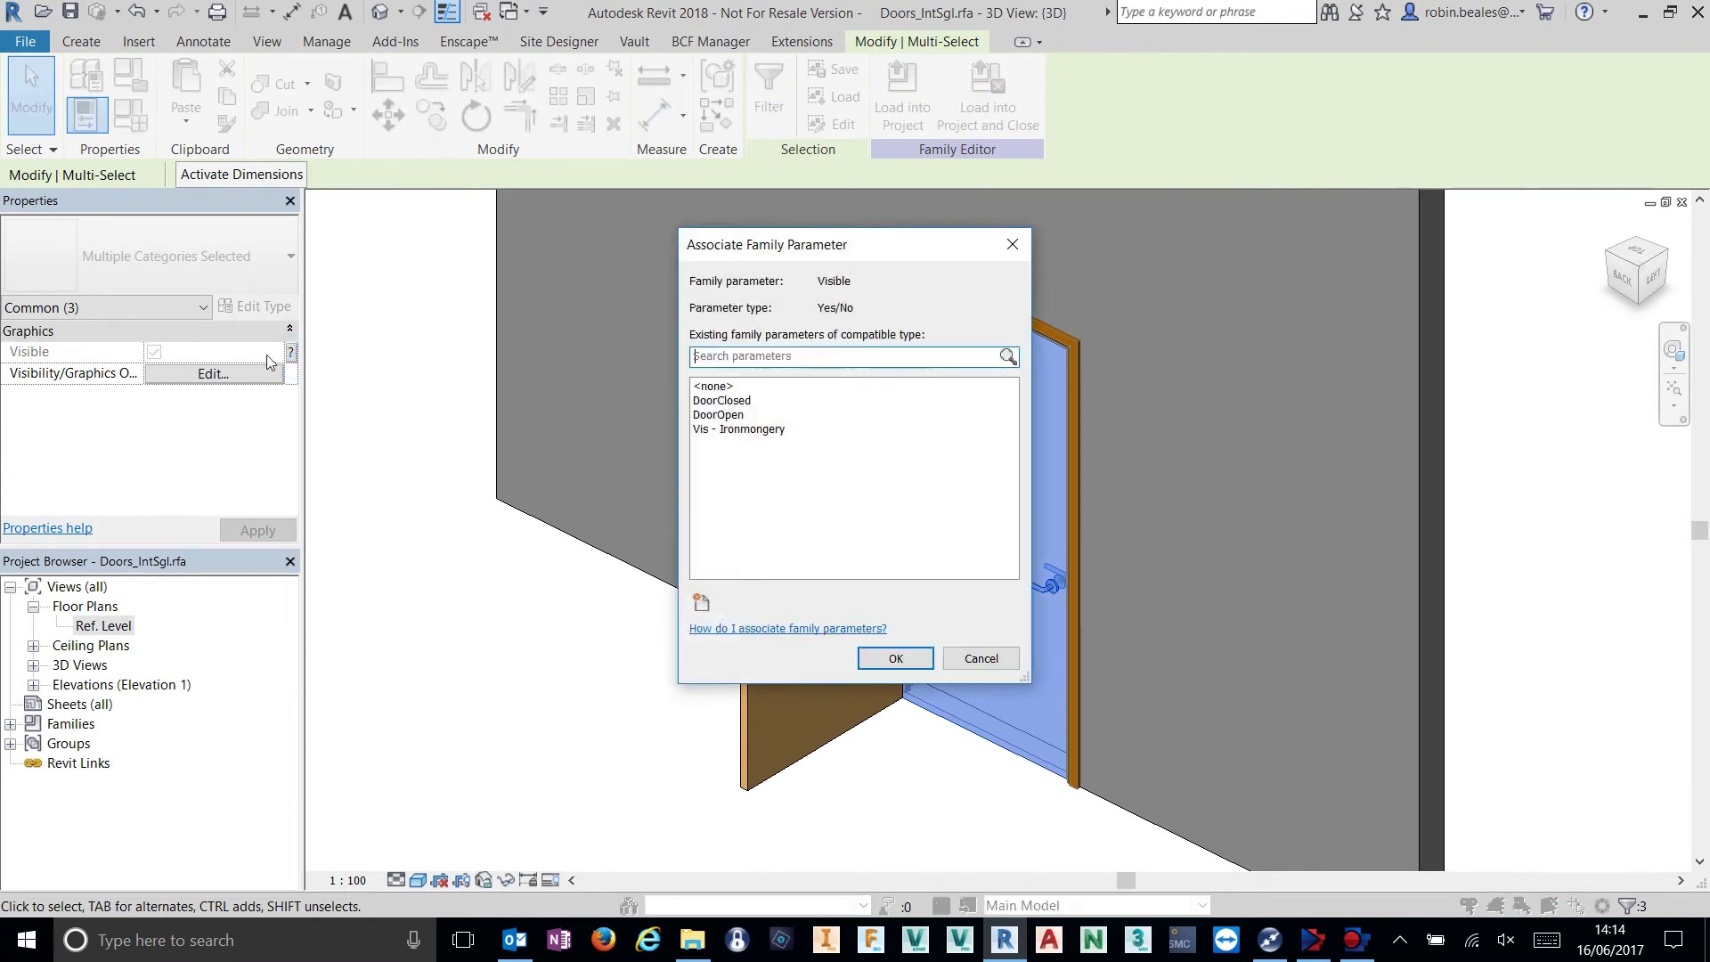
pyautogui.click(732, 401)
# Confirm DoorClosed as the visibility parameter, then make 1010x2110mm the active door type.
pyautogui.click(897, 659)
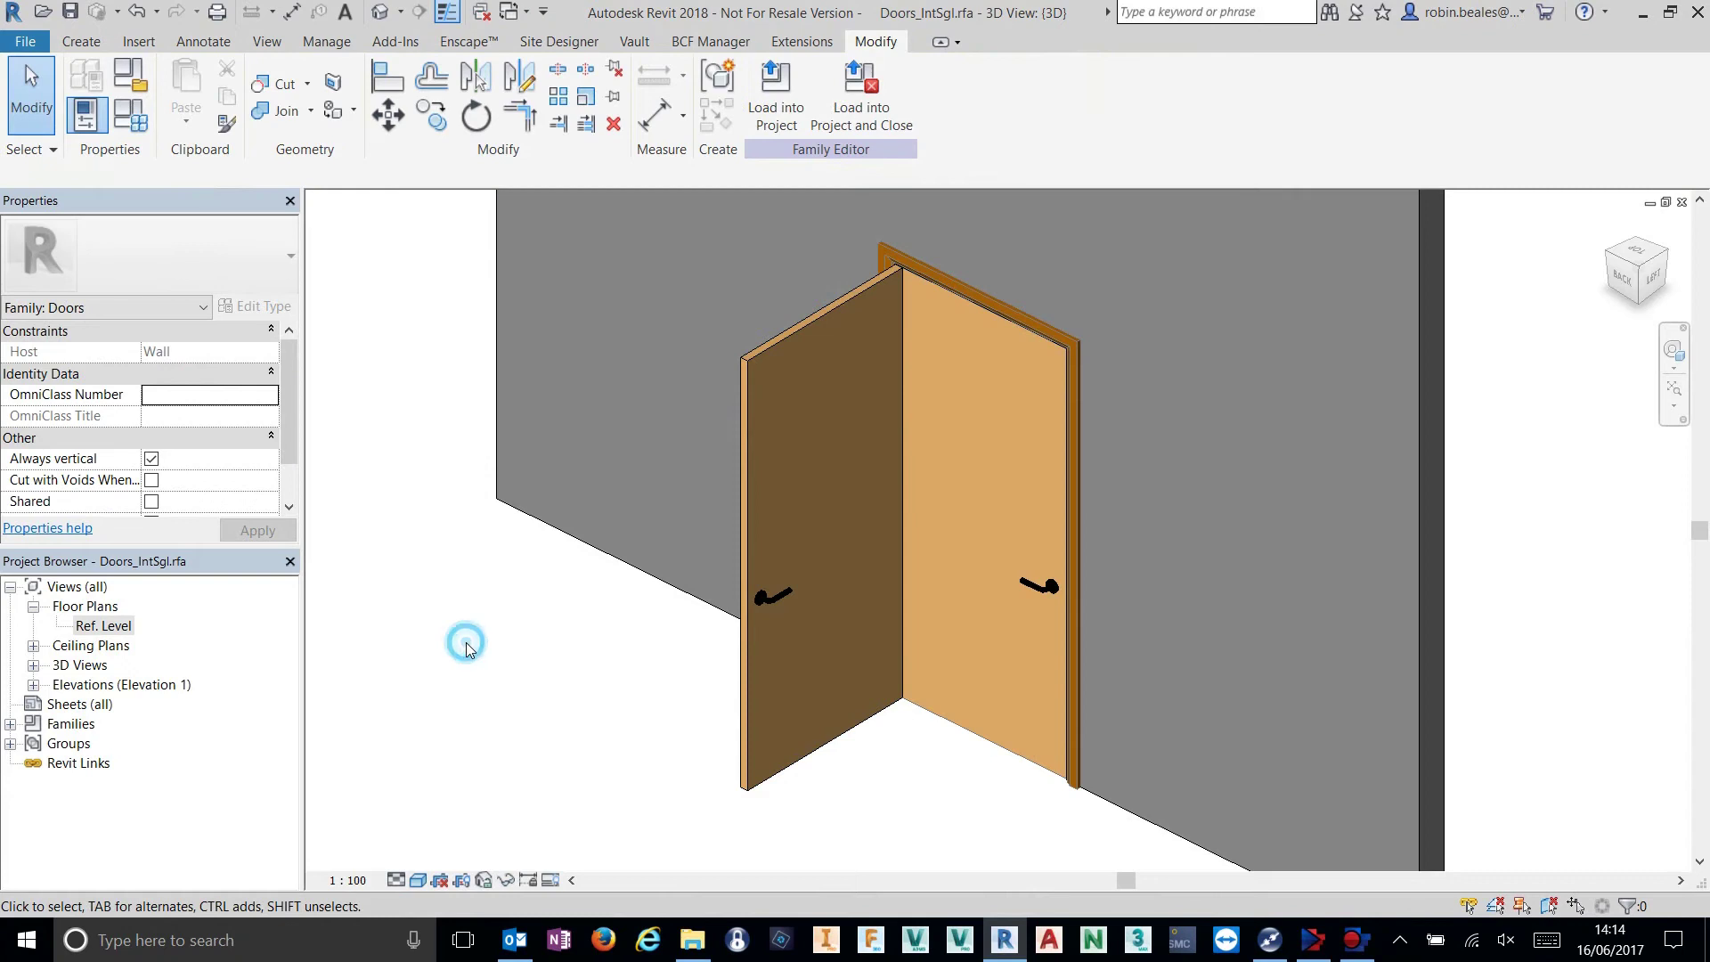
pyautogui.click(82, 110)
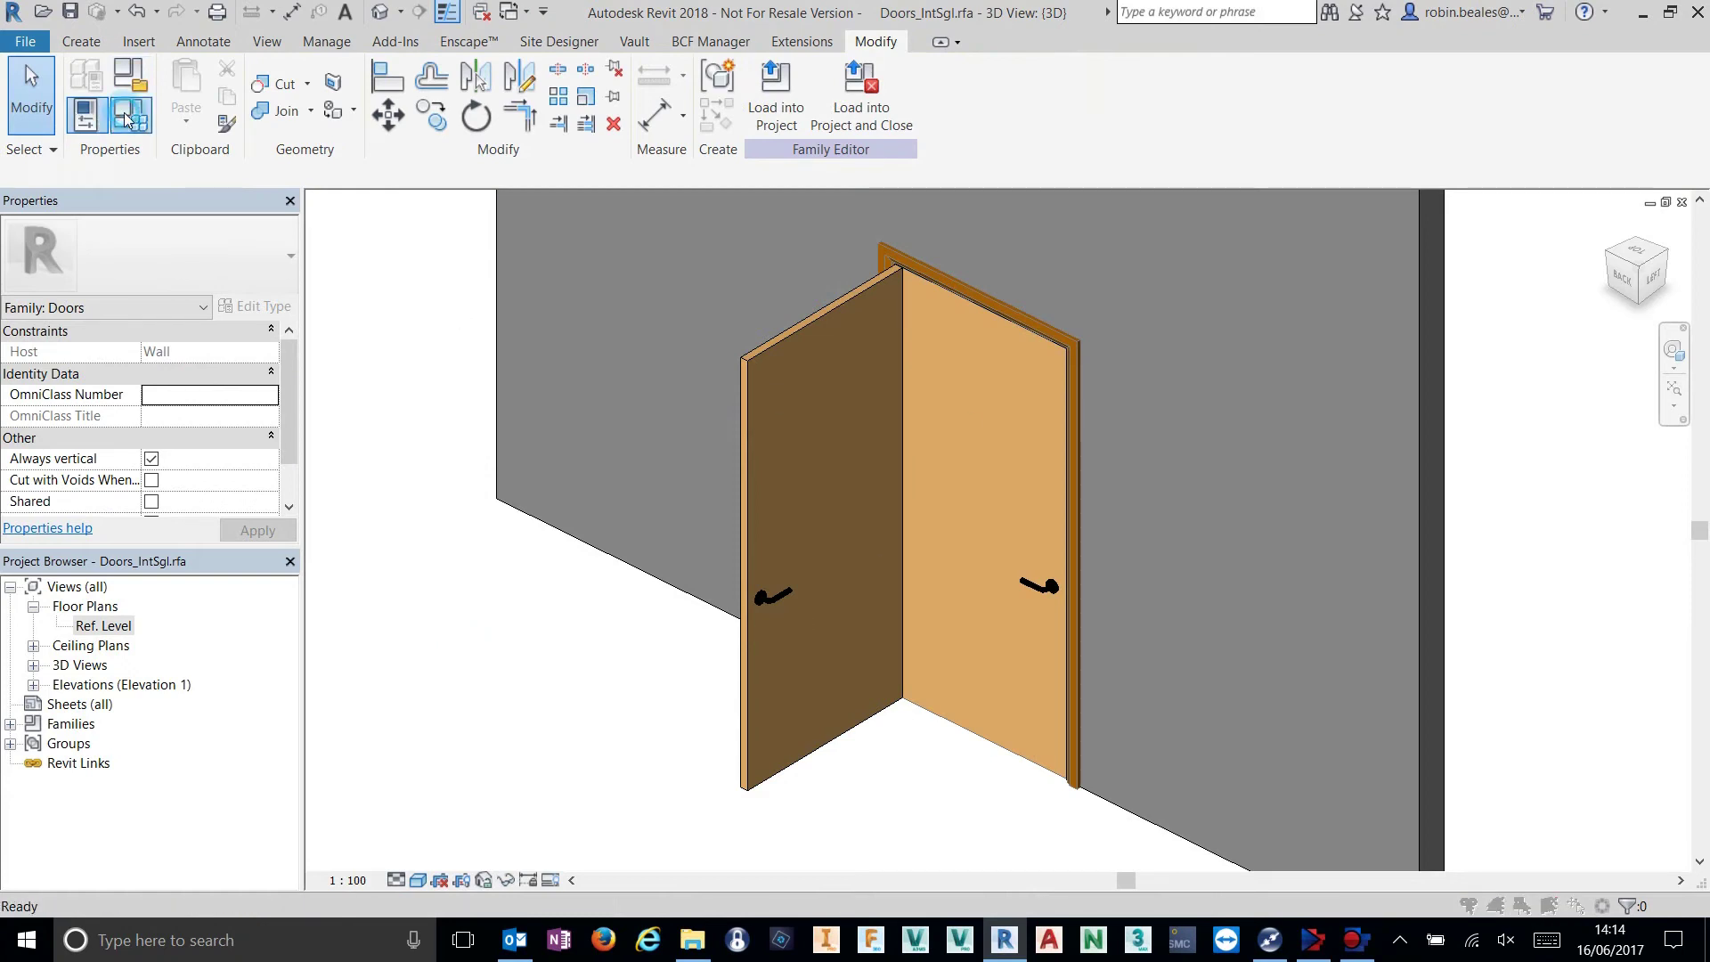
pyautogui.click(1162, 270)
pyautogui.click(1123, 290)
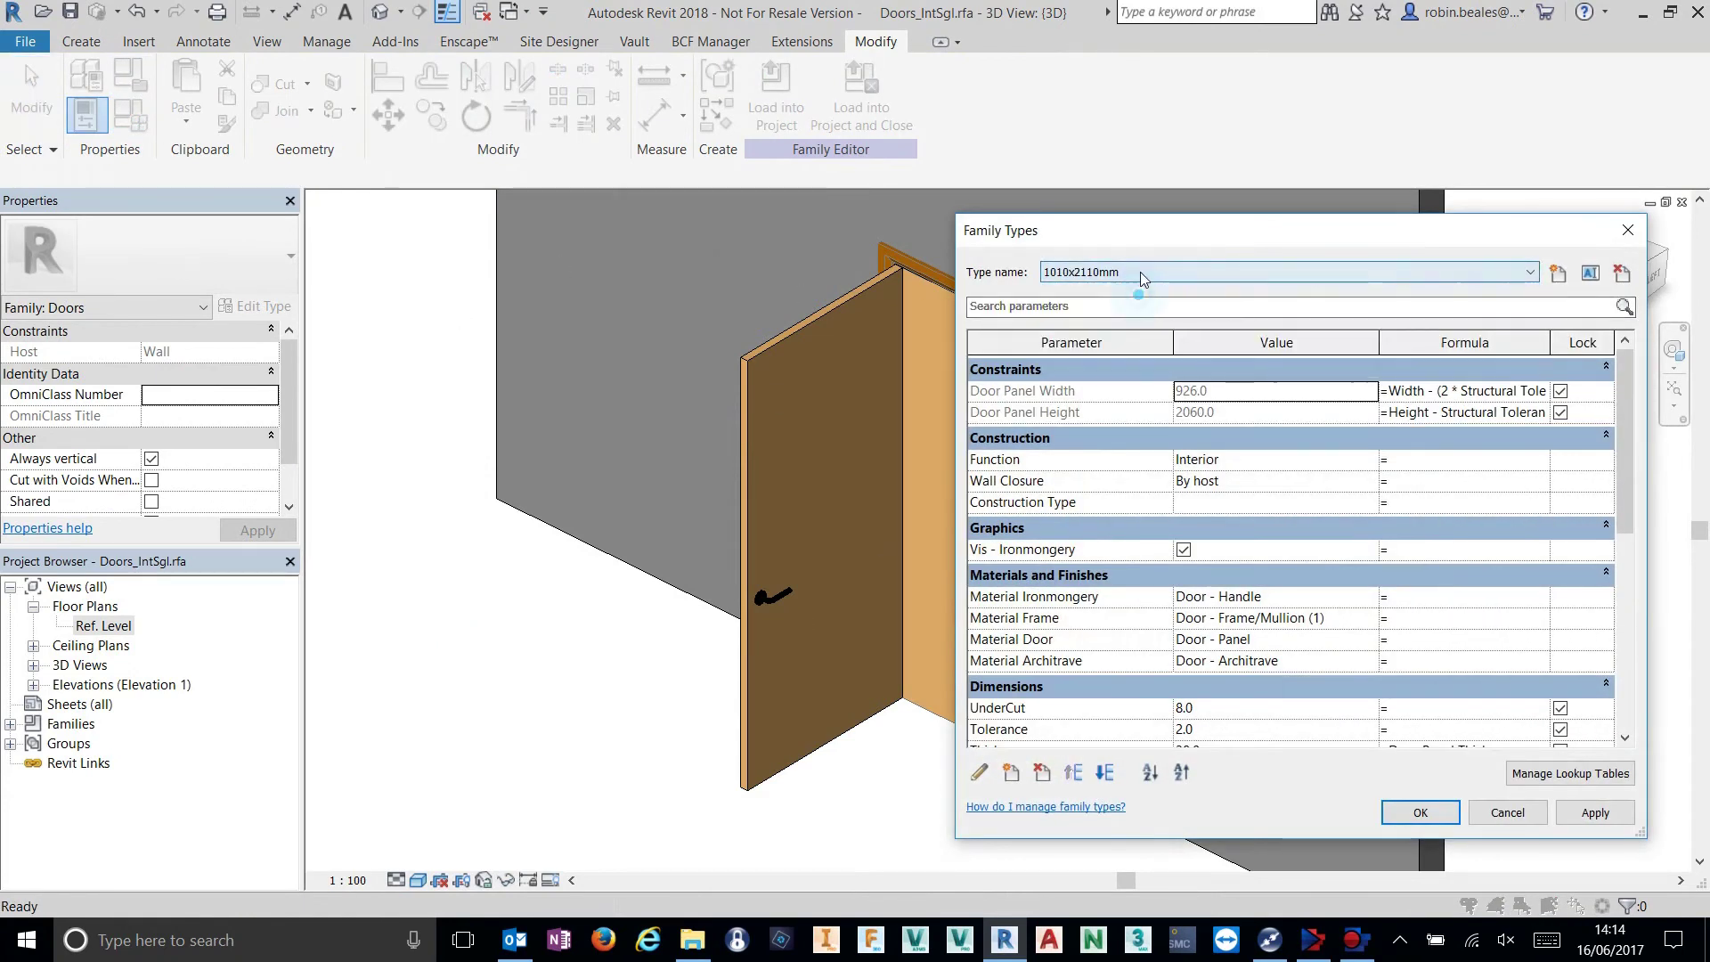
pyautogui.click(1614, 815)
pyautogui.click(1425, 812)
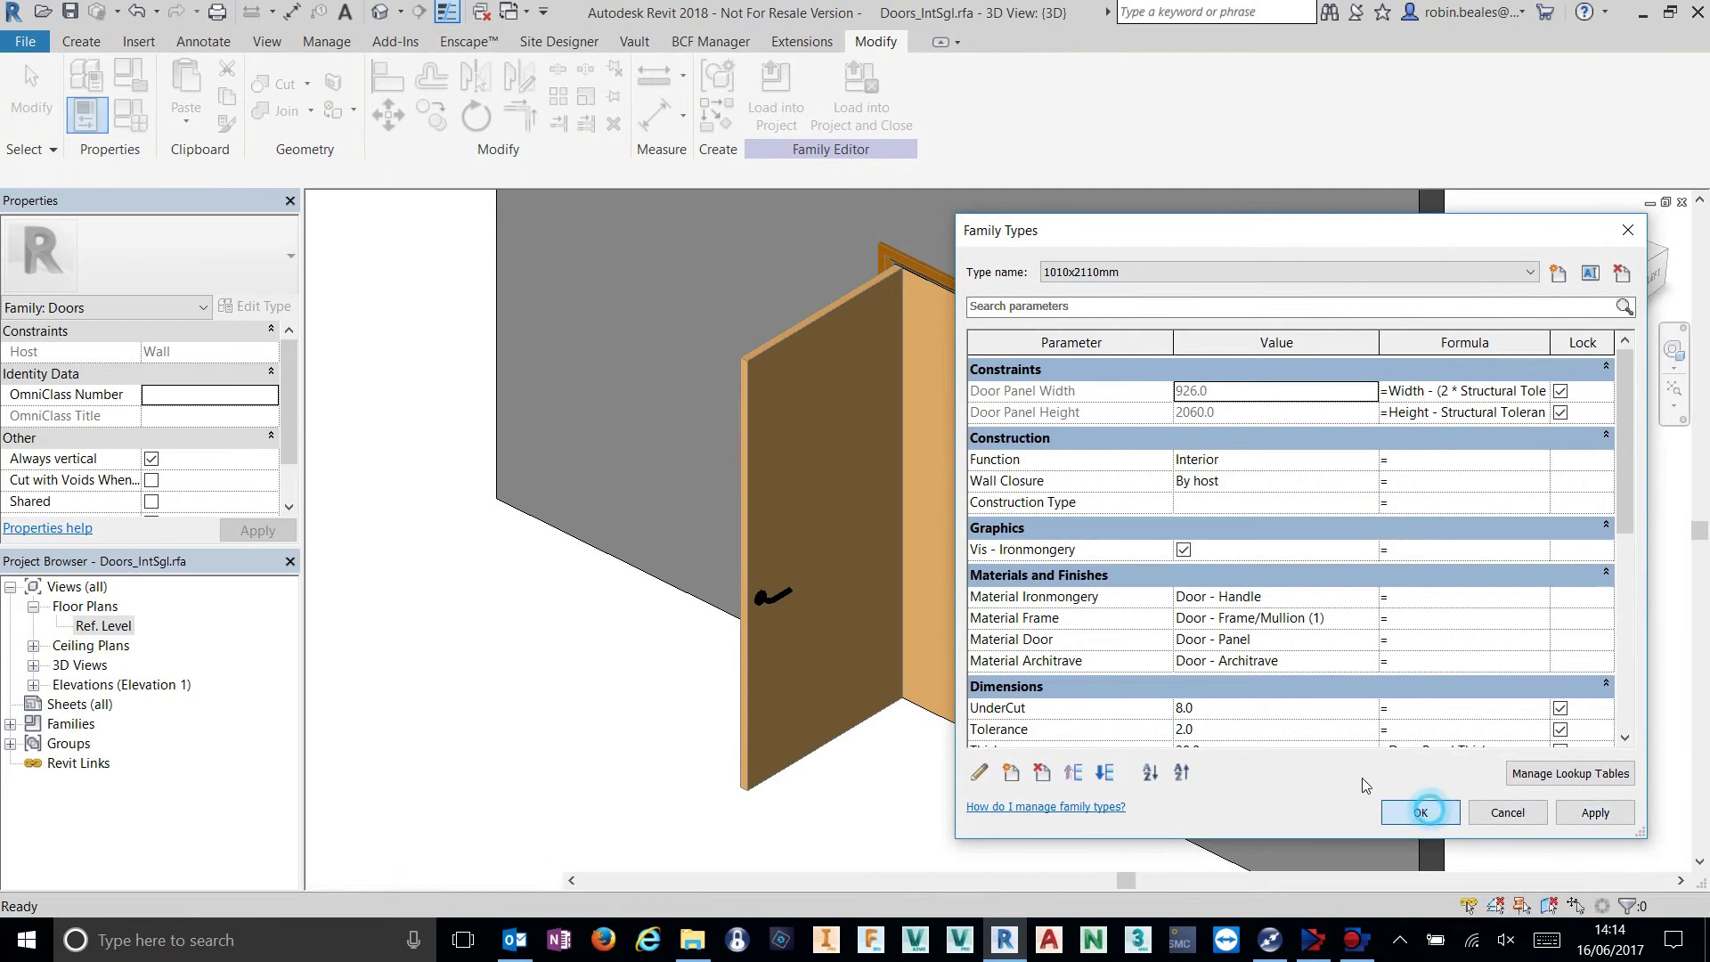
# Zoom and pan around the door to check the handles and single leaf.
pyautogui.scroll(5, 725, 369)
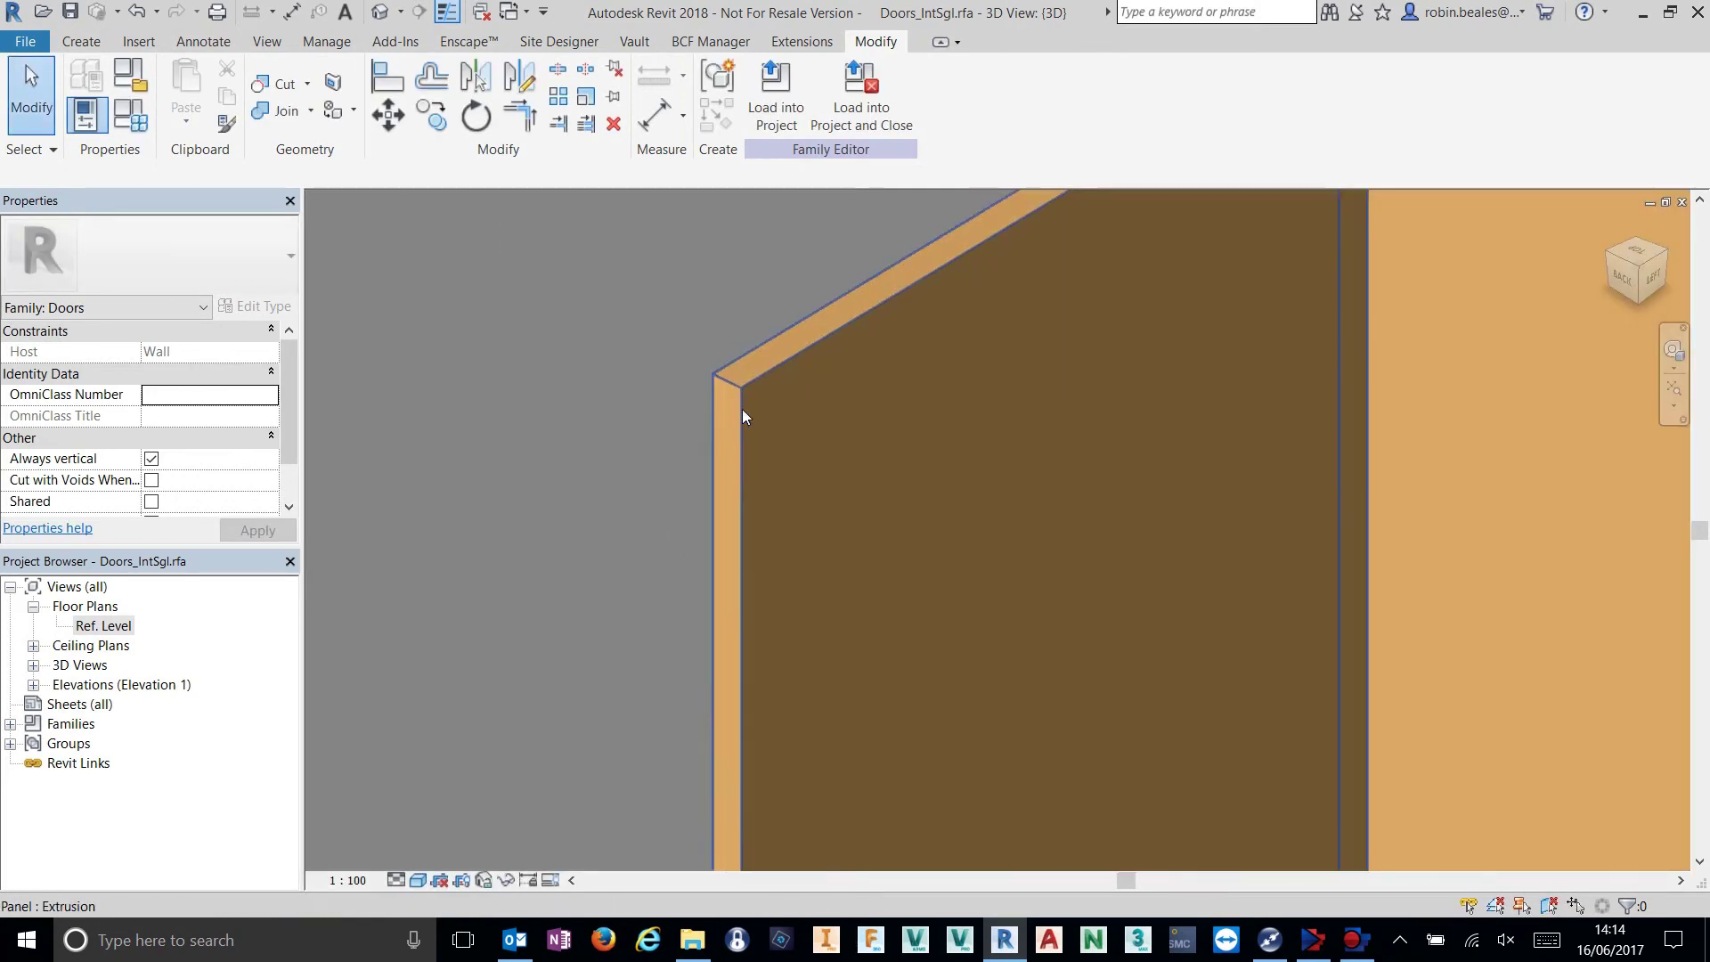
pyautogui.scroll(-3, 577, 511)
pyautogui.moveTo(864, 646); pyautogui.dragTo(688, 247, button='middle')
pyautogui.scroll(3, 824, 668)
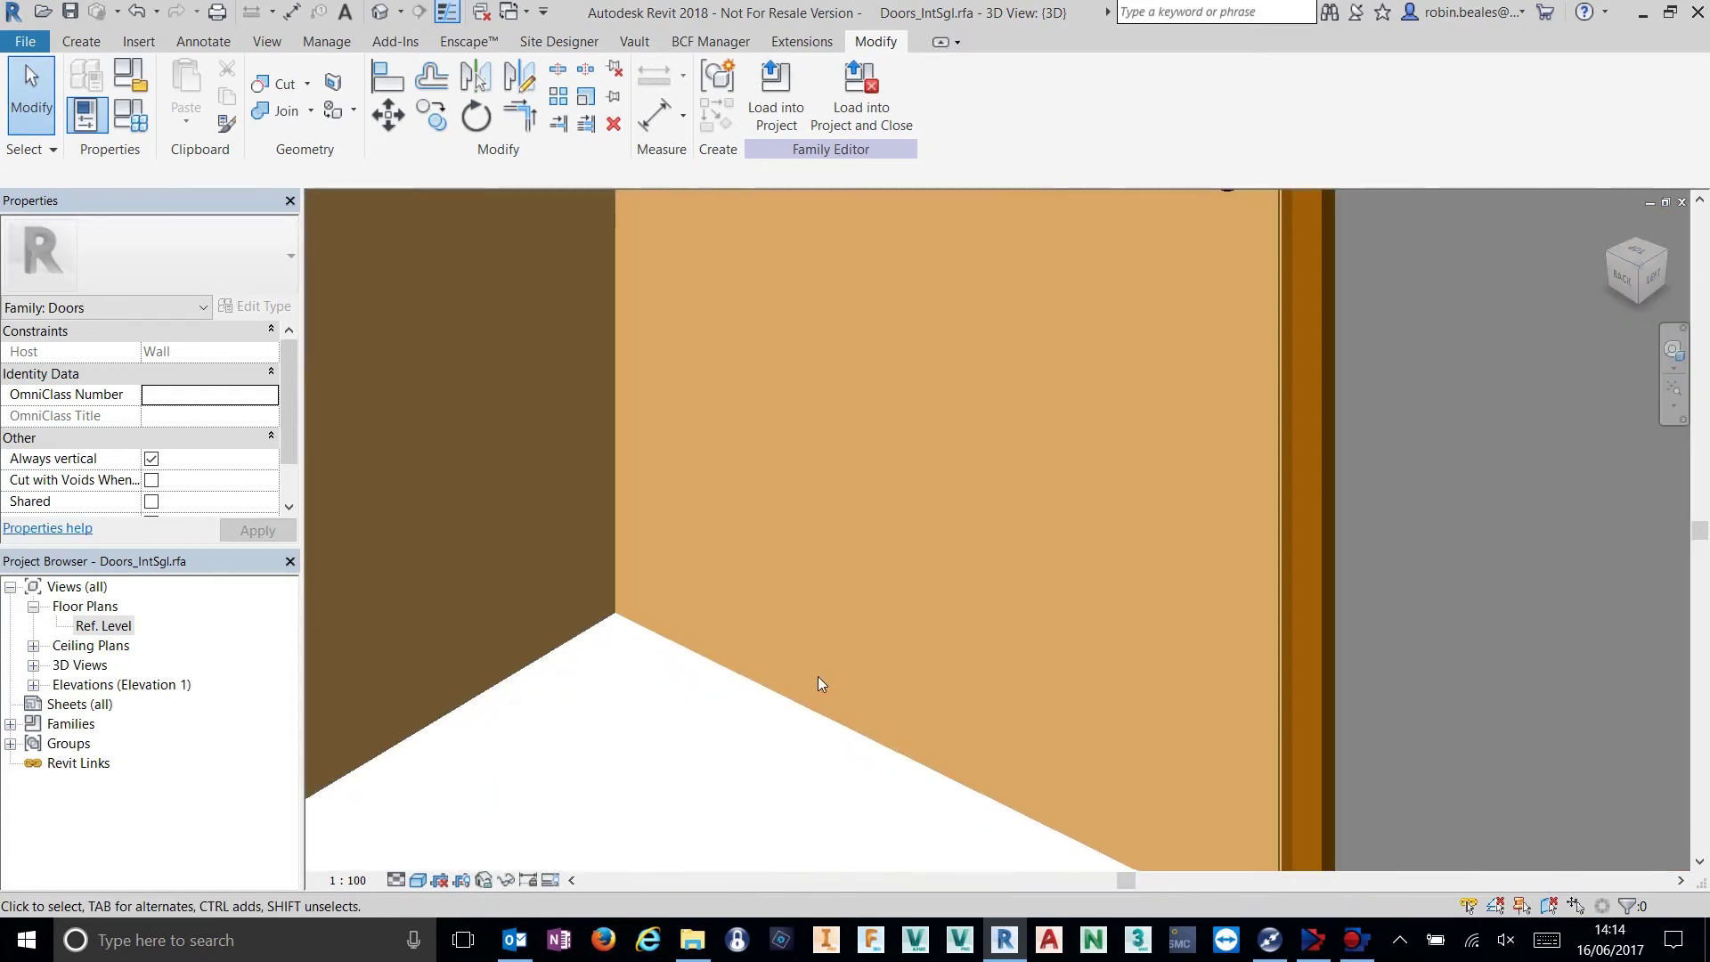
pyautogui.scroll(2, 812, 677)
pyautogui.scroll(-2, 718, 790)
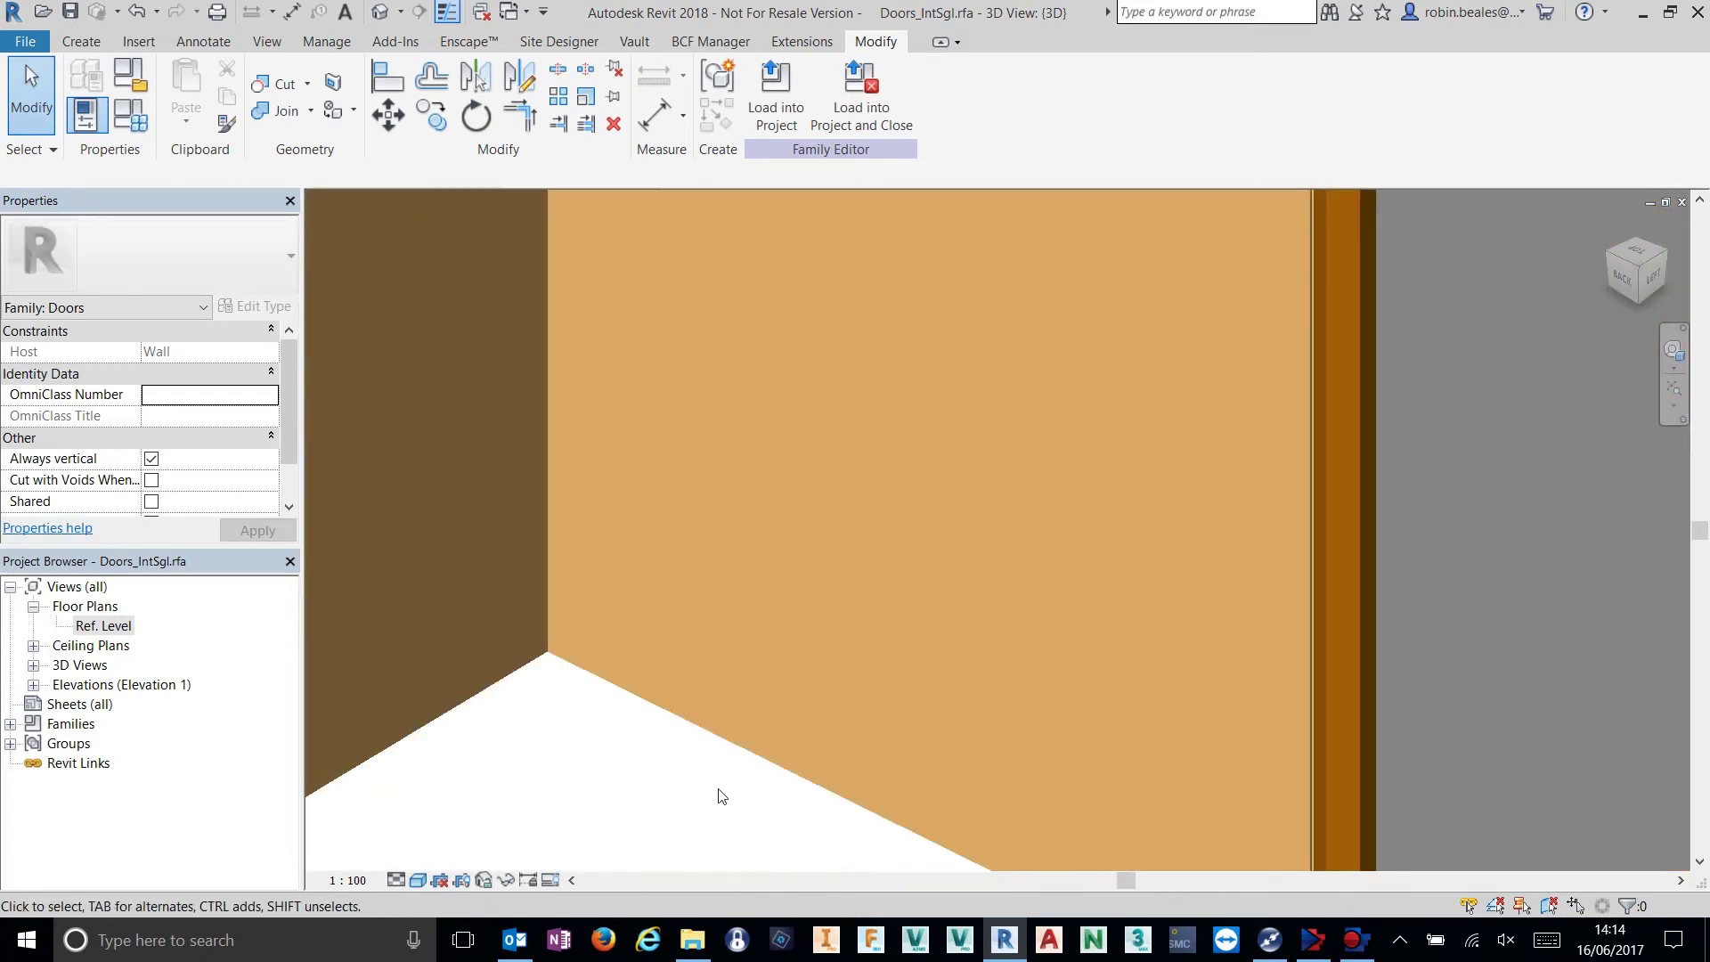
# In Family Types, apply the 1010x2110mm OPEN and then 810x2110mm types in turn.
pyautogui.scroll(-6, 718, 790)
pyautogui.moveTo(459, 790); pyautogui.dragTo(627, 654, button='middle')
pyautogui.scroll(4, 652, 675)
pyautogui.scroll(3, 610, 563)
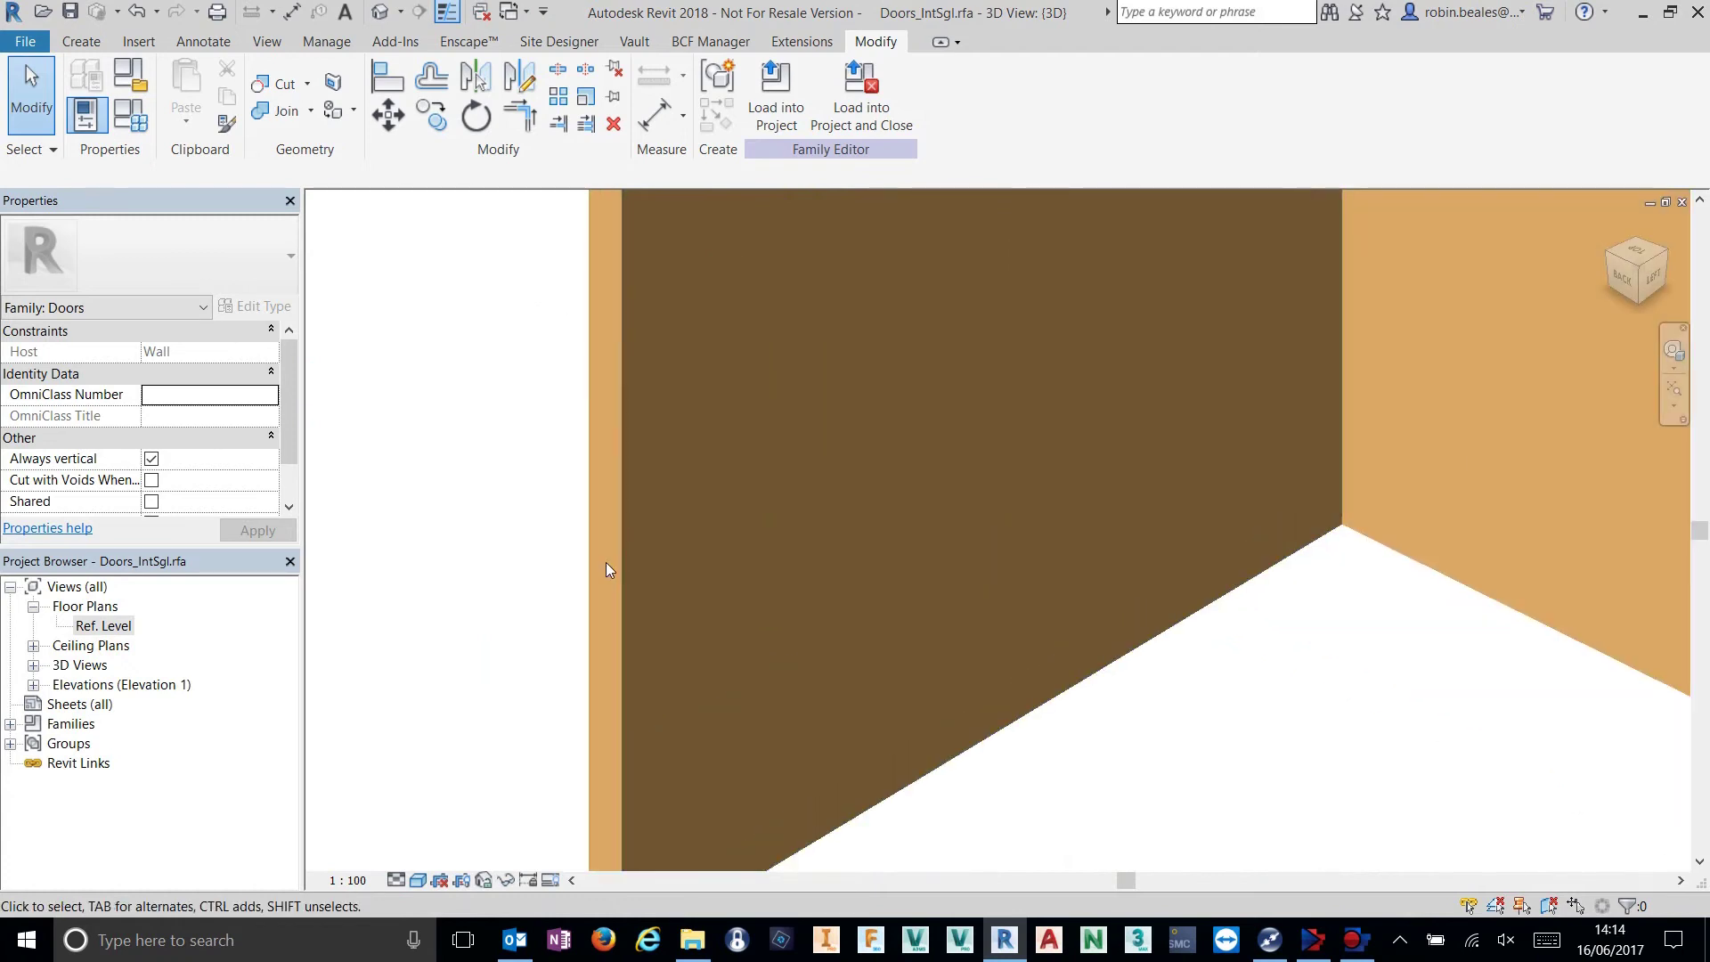
pyautogui.scroll(-5, 606, 570)
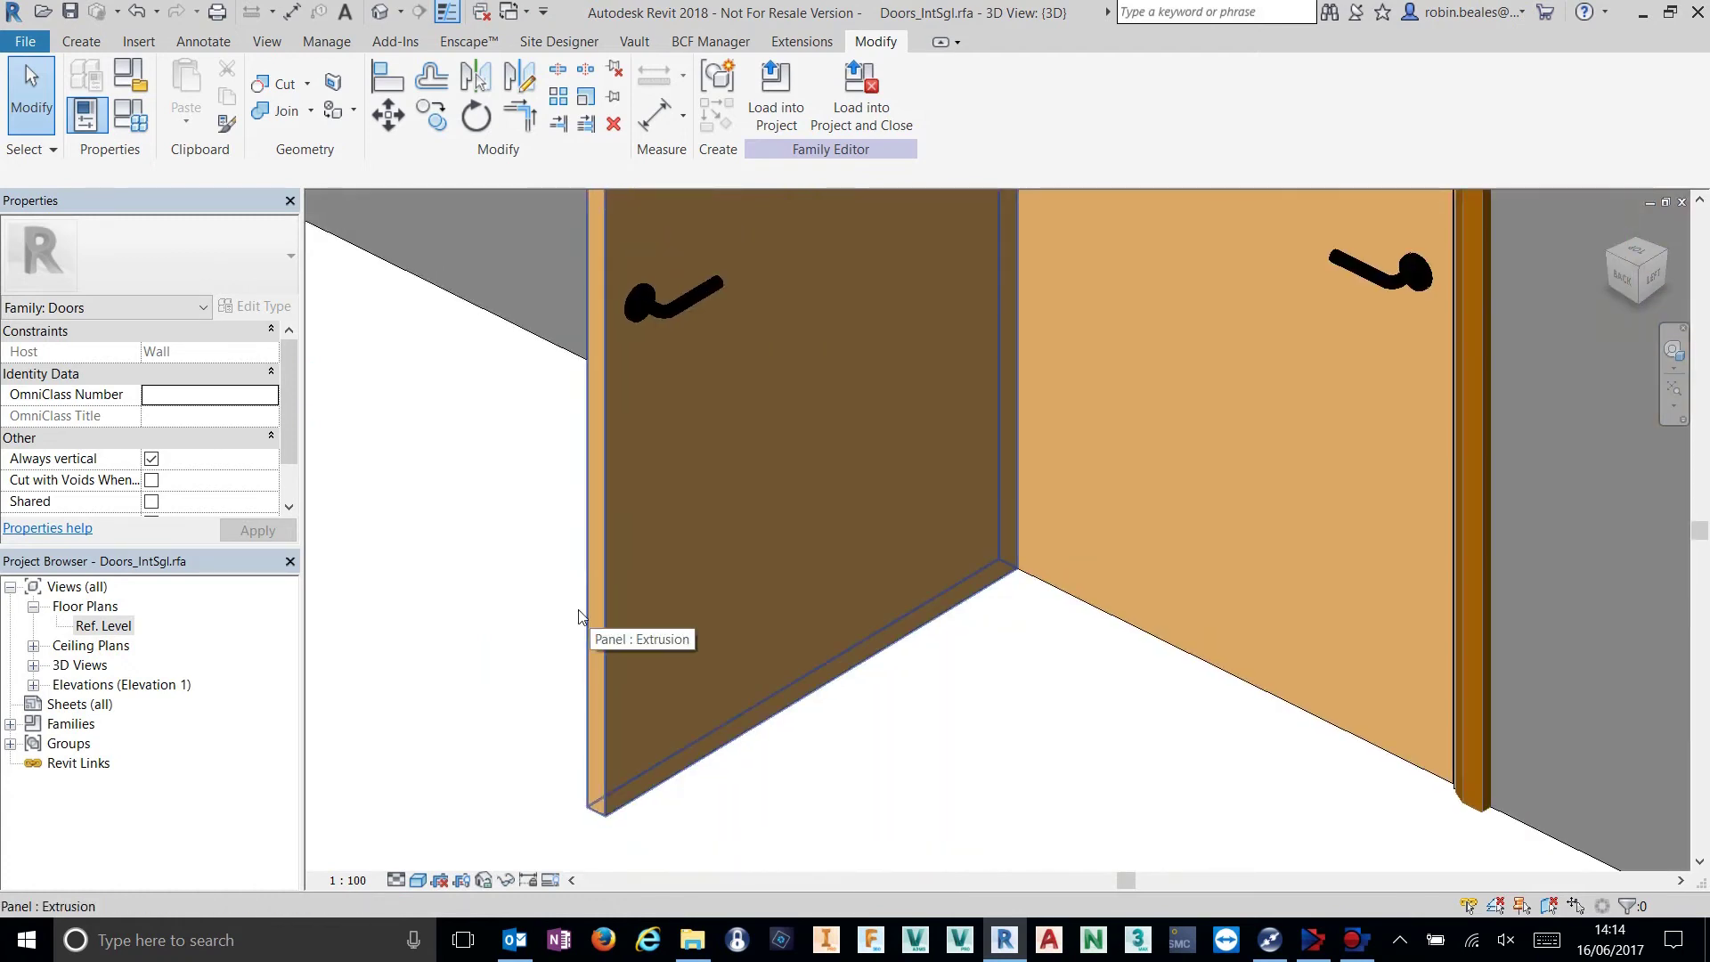
pyautogui.click(131, 114)
pyautogui.click(1196, 273)
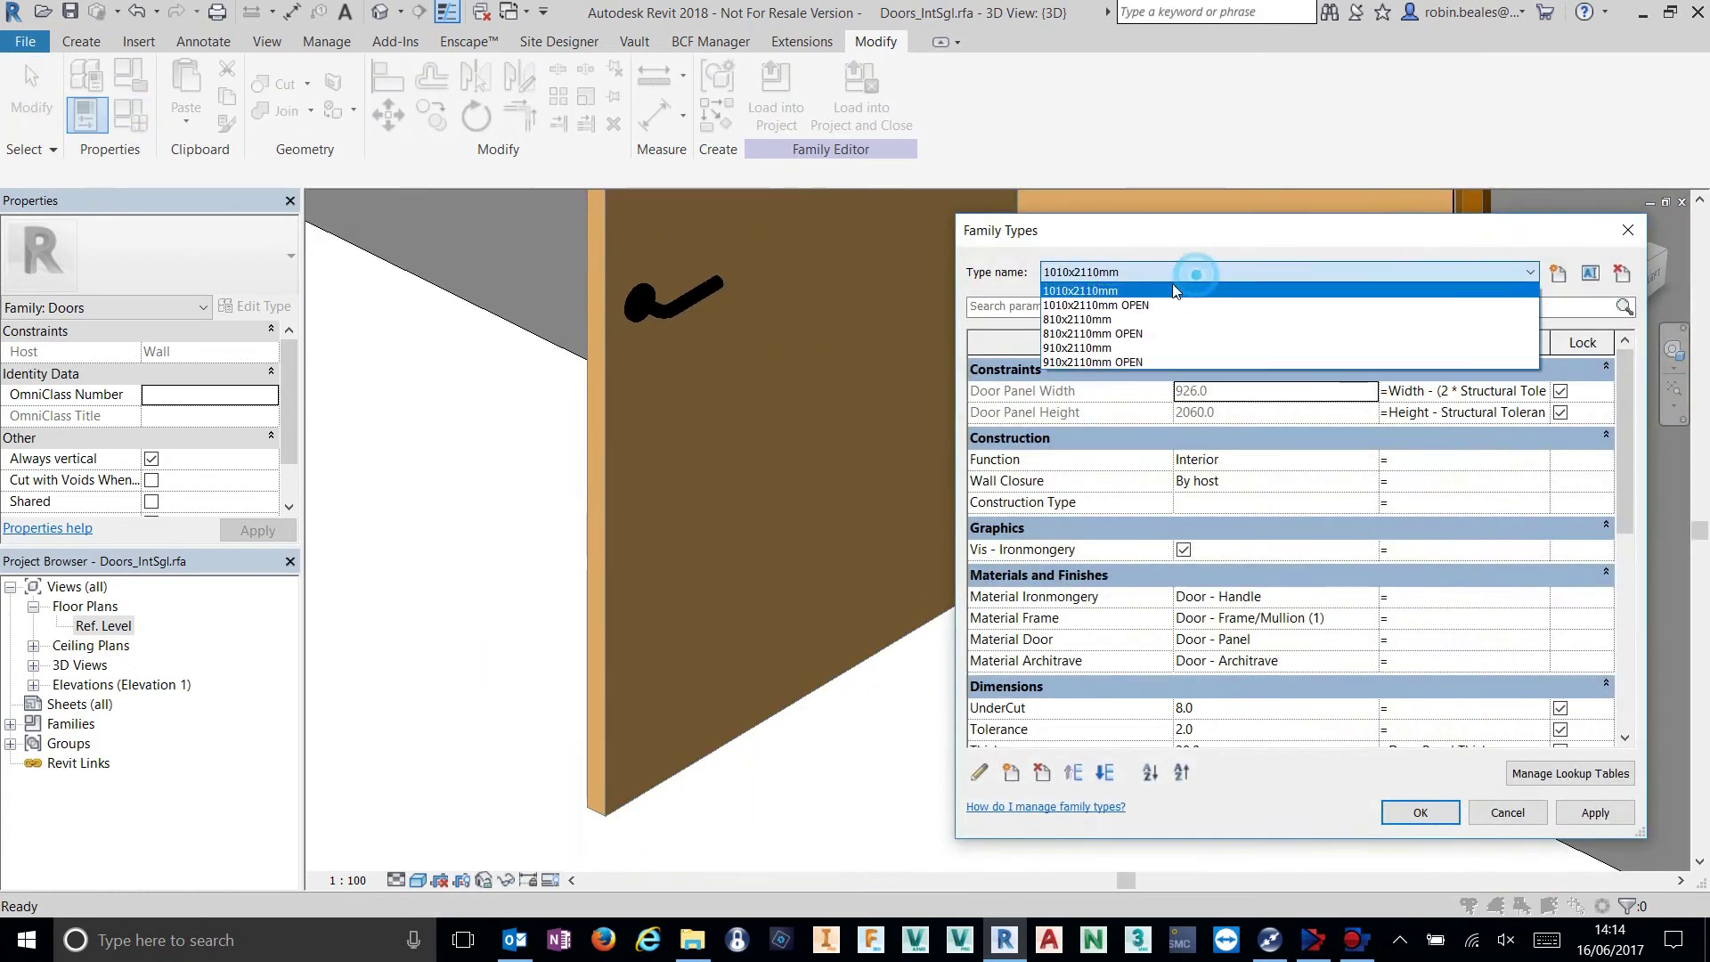
pyautogui.click(1159, 304)
pyautogui.click(1589, 819)
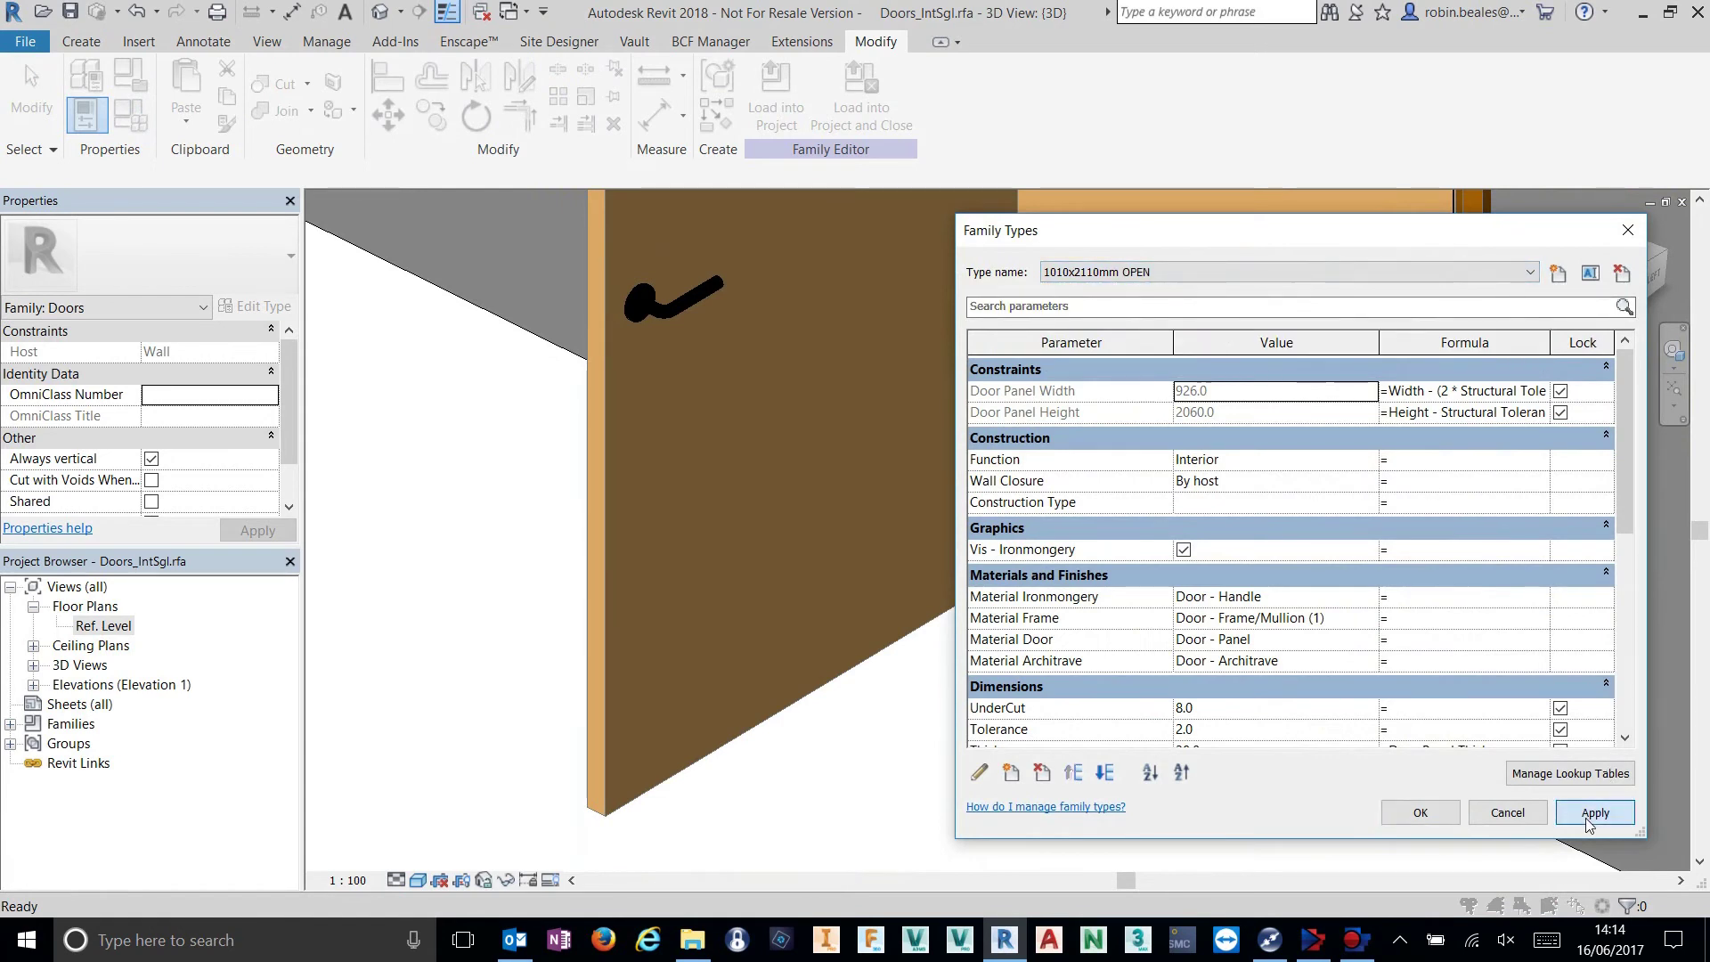
pyautogui.click(1149, 273)
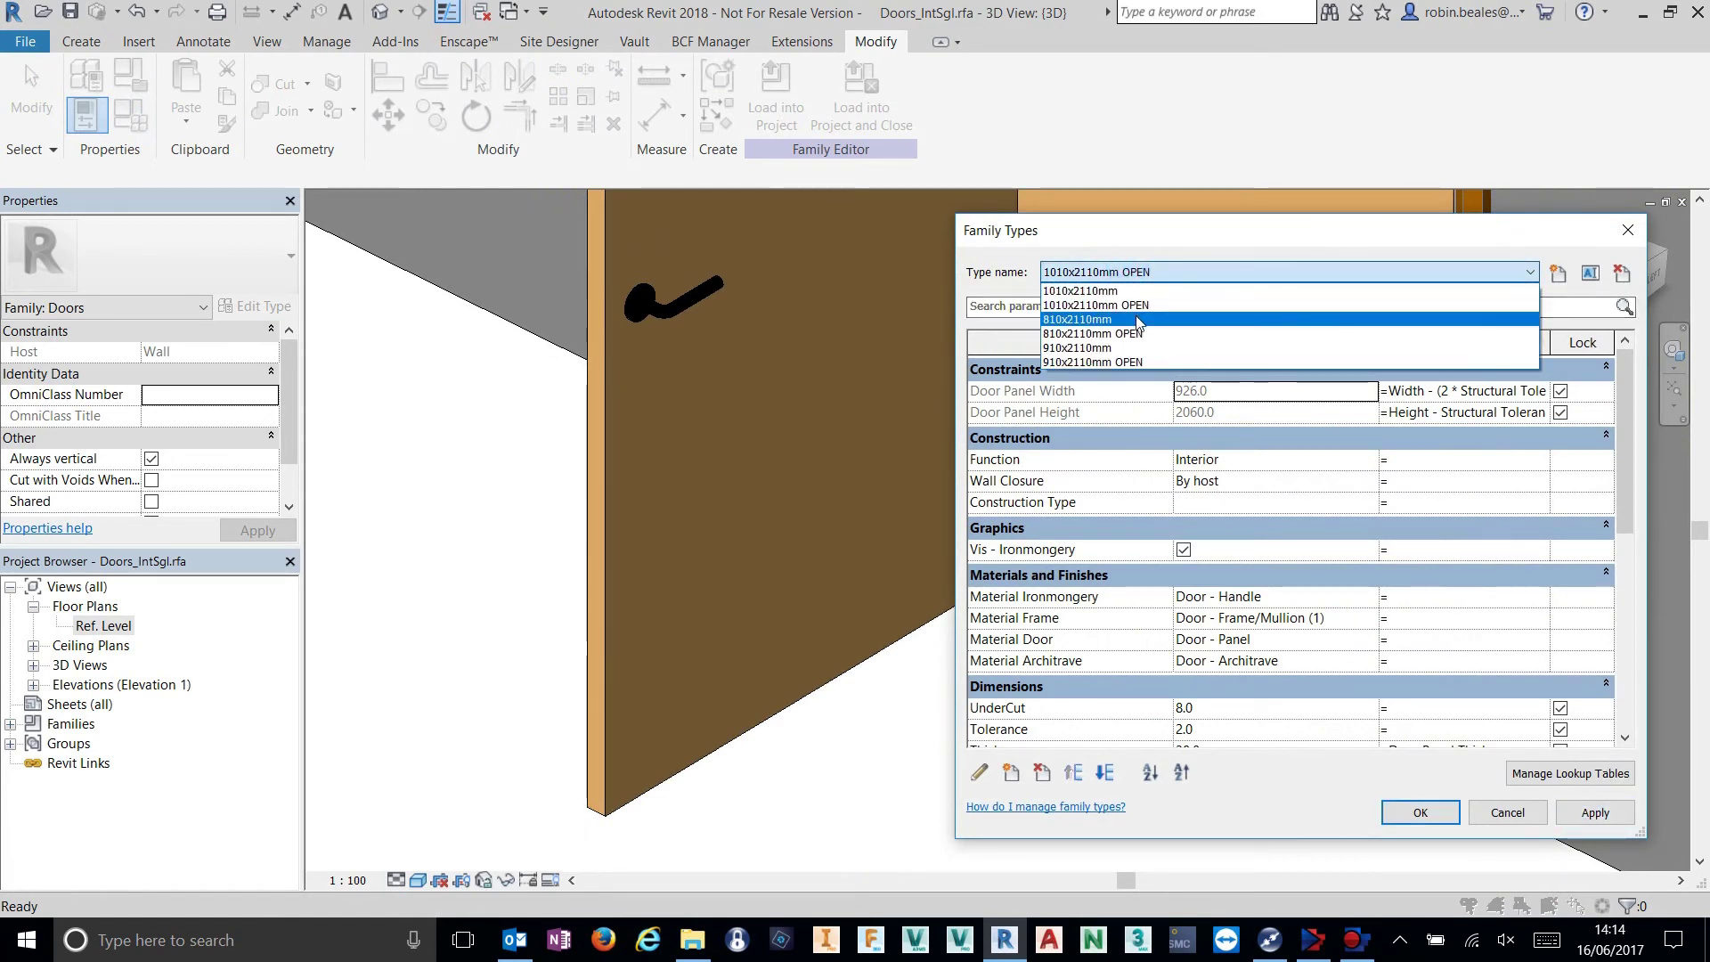
pyautogui.click(1138, 321)
pyautogui.click(1595, 813)
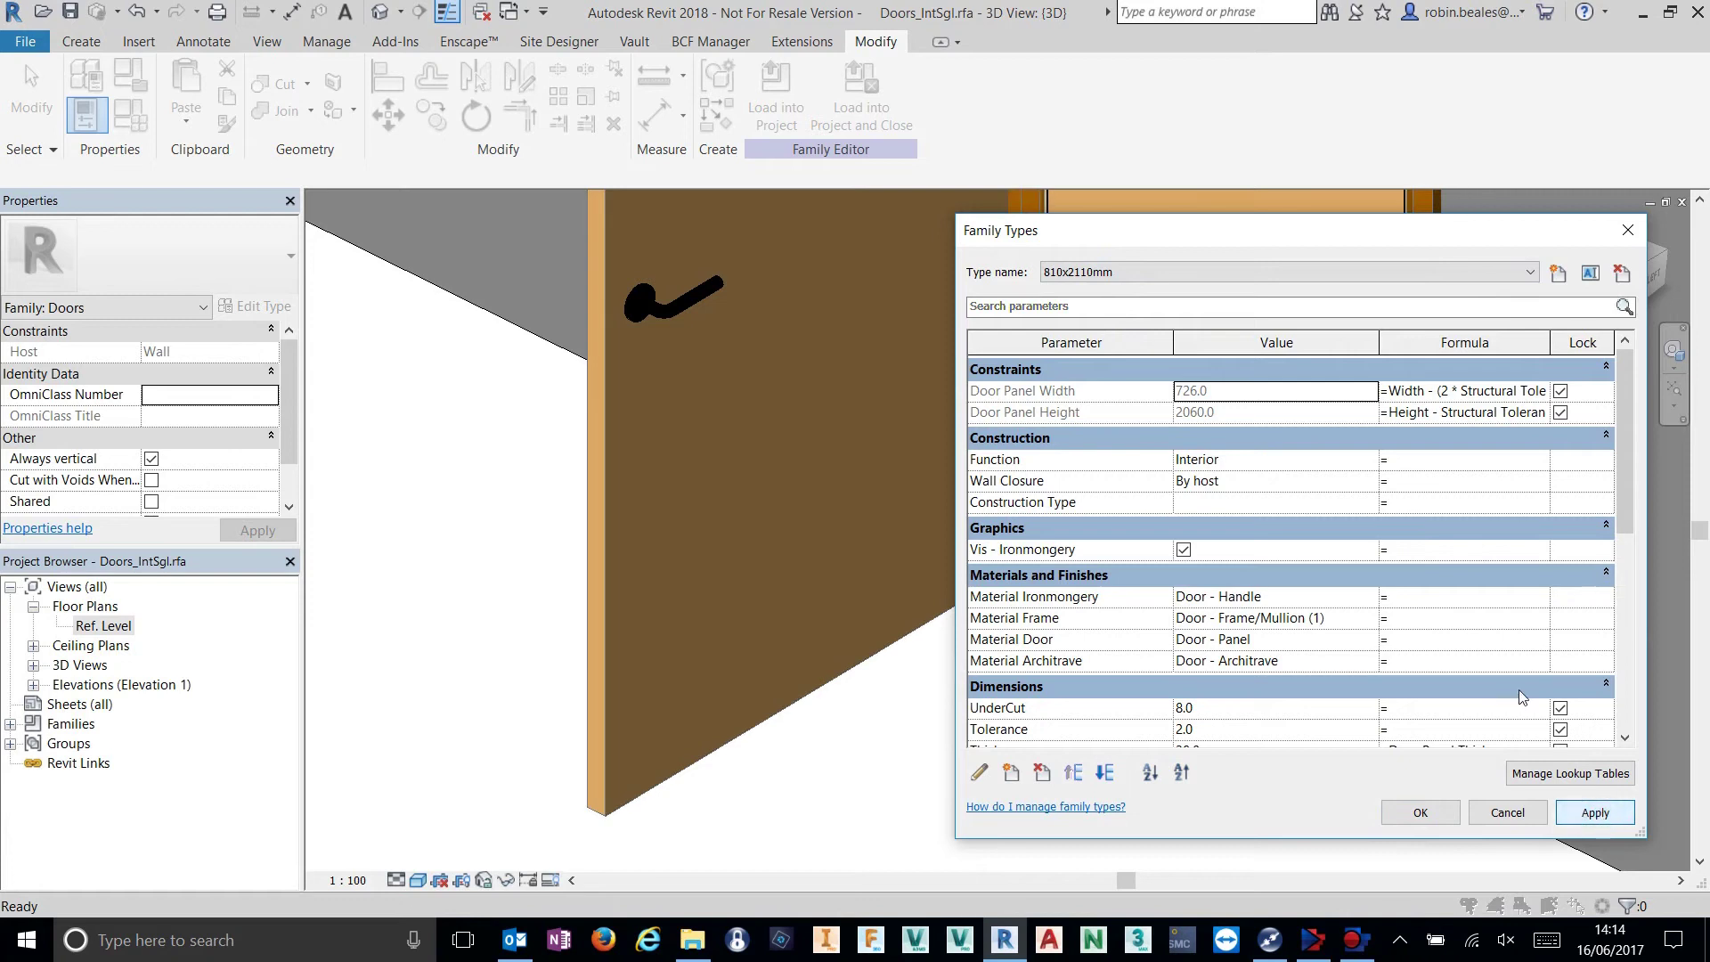
# Apply 810x2110mm OPEN, 910x2110mm, then 910x2110mm OPEN, and load the family into the project.
pyautogui.click(1153, 270)
pyautogui.click(1140, 337)
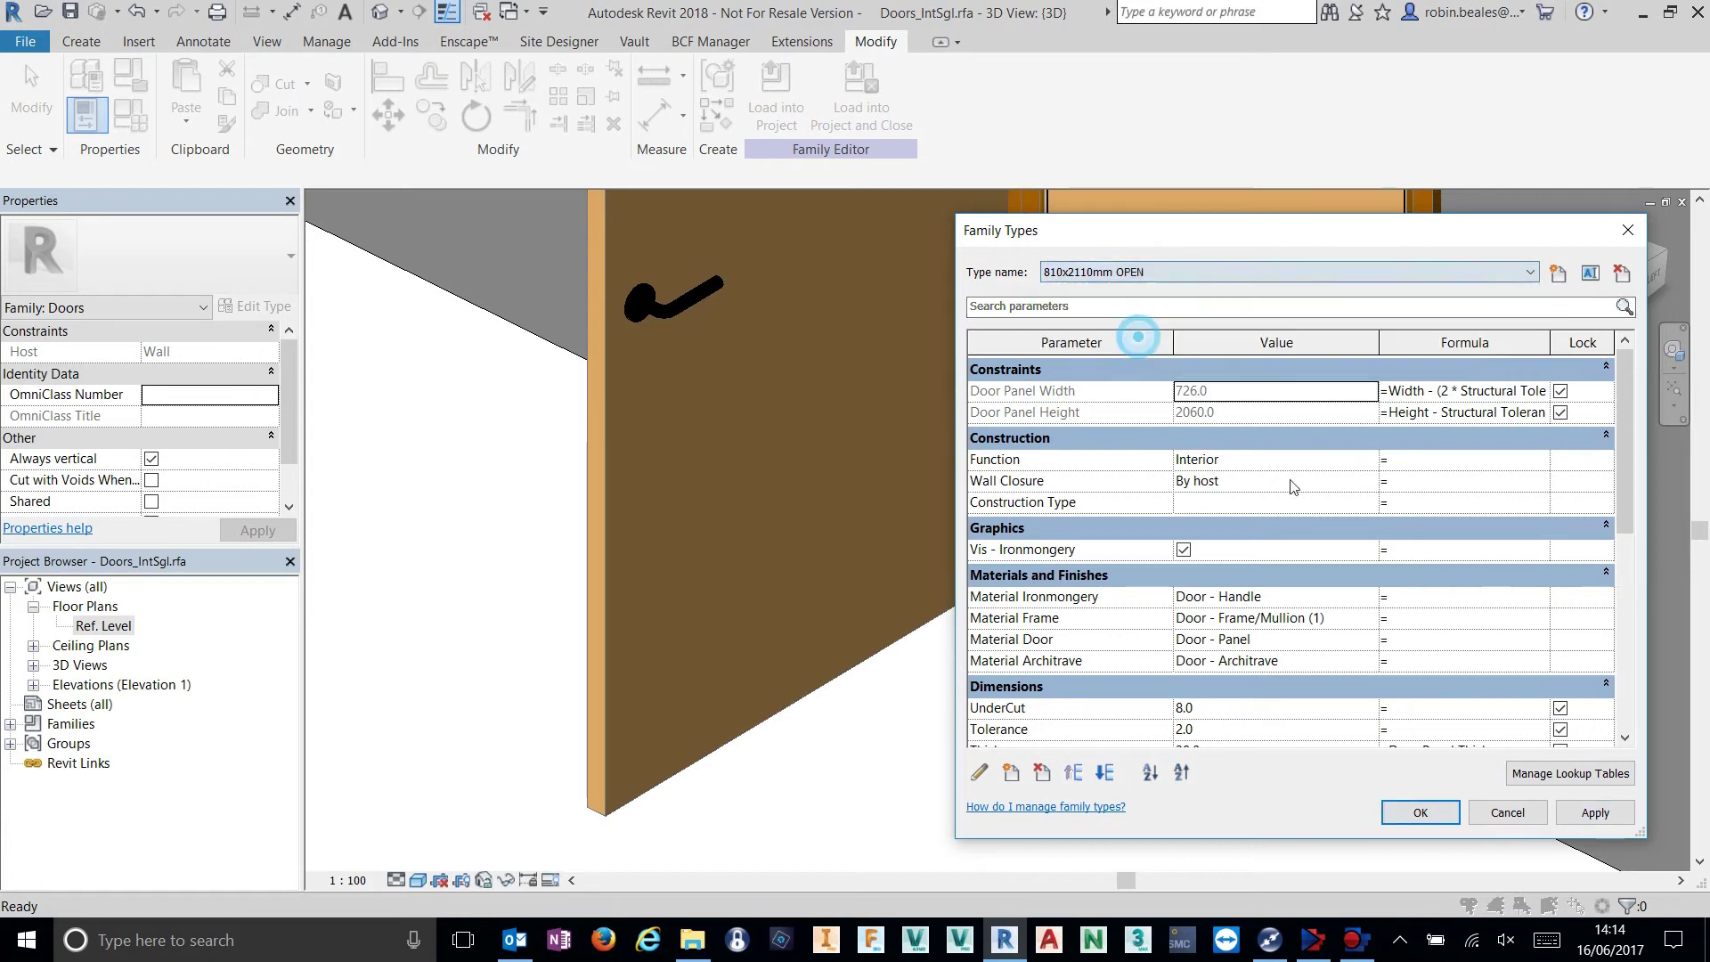
pyautogui.click(1596, 813)
pyautogui.click(1153, 272)
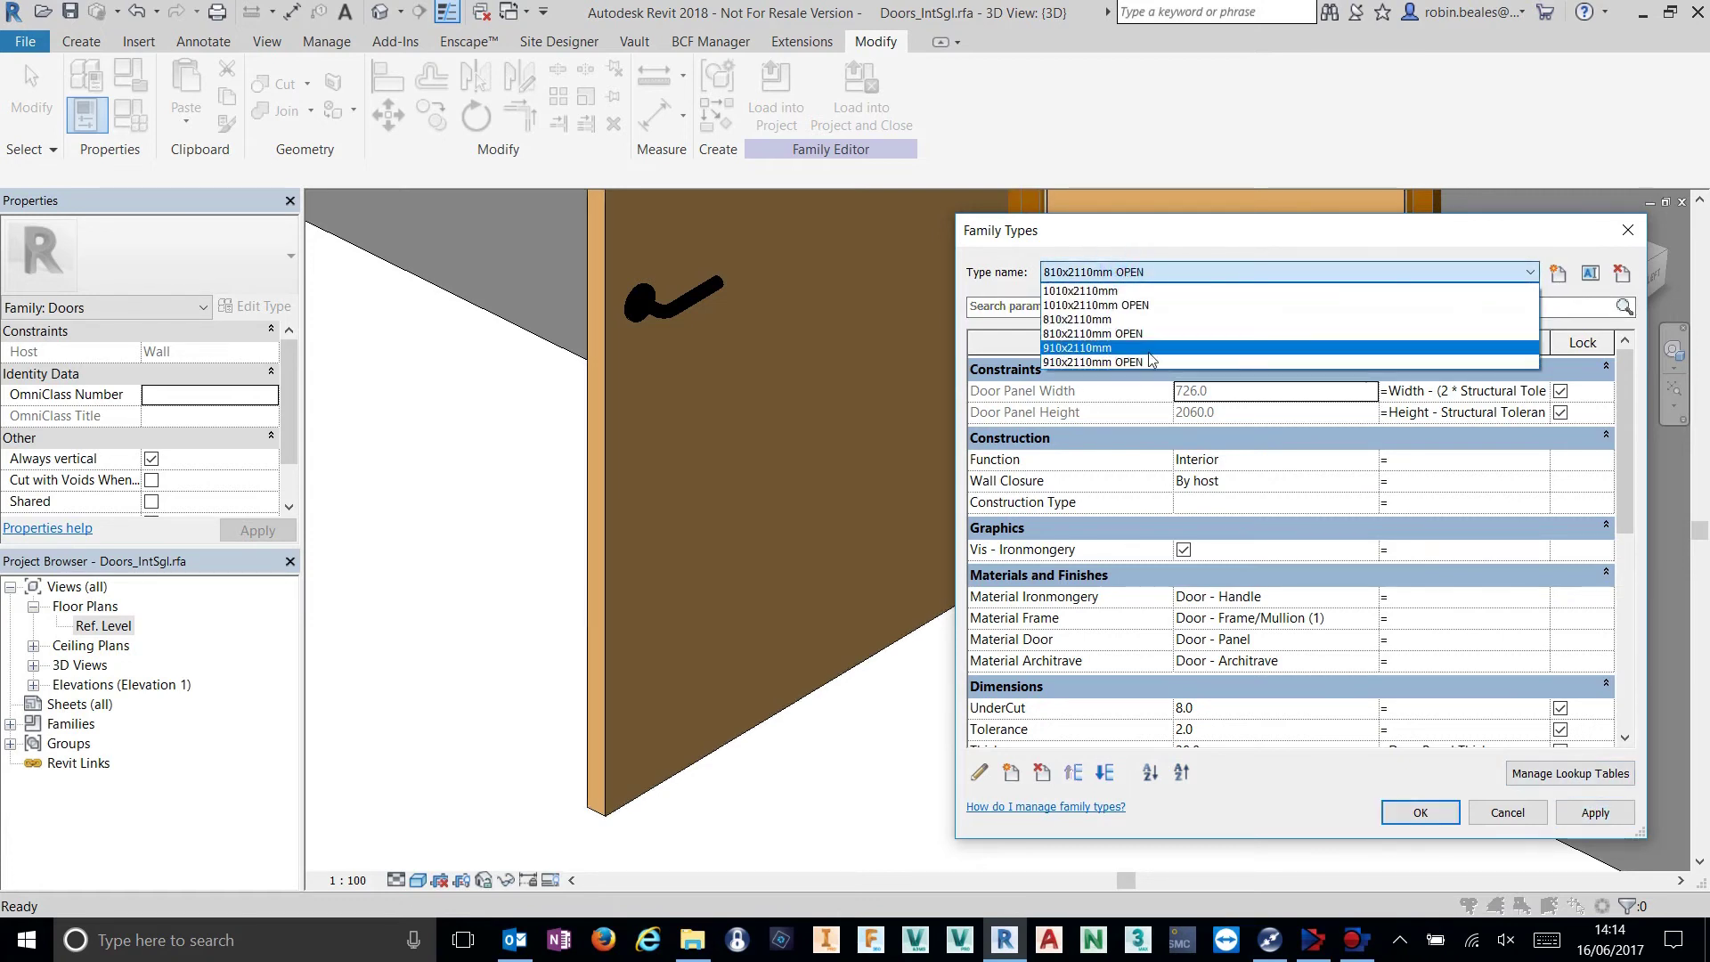
pyautogui.click(1157, 356)
pyautogui.click(1596, 814)
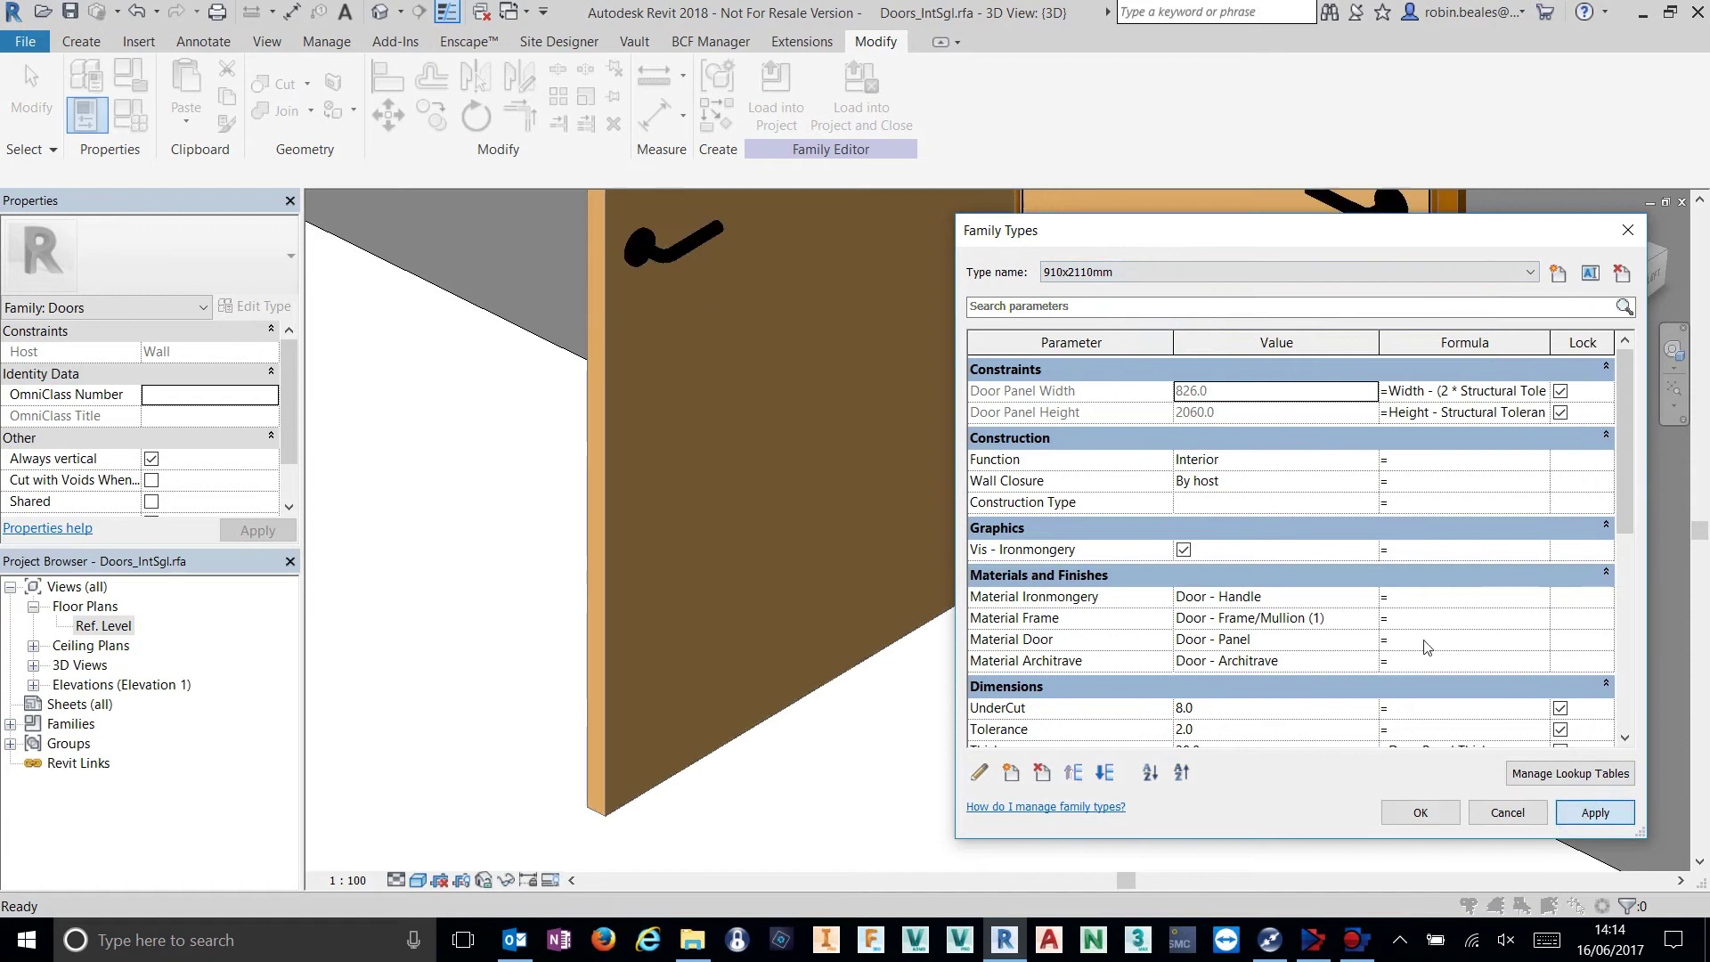
pyautogui.click(1104, 274)
pyautogui.click(1105, 374)
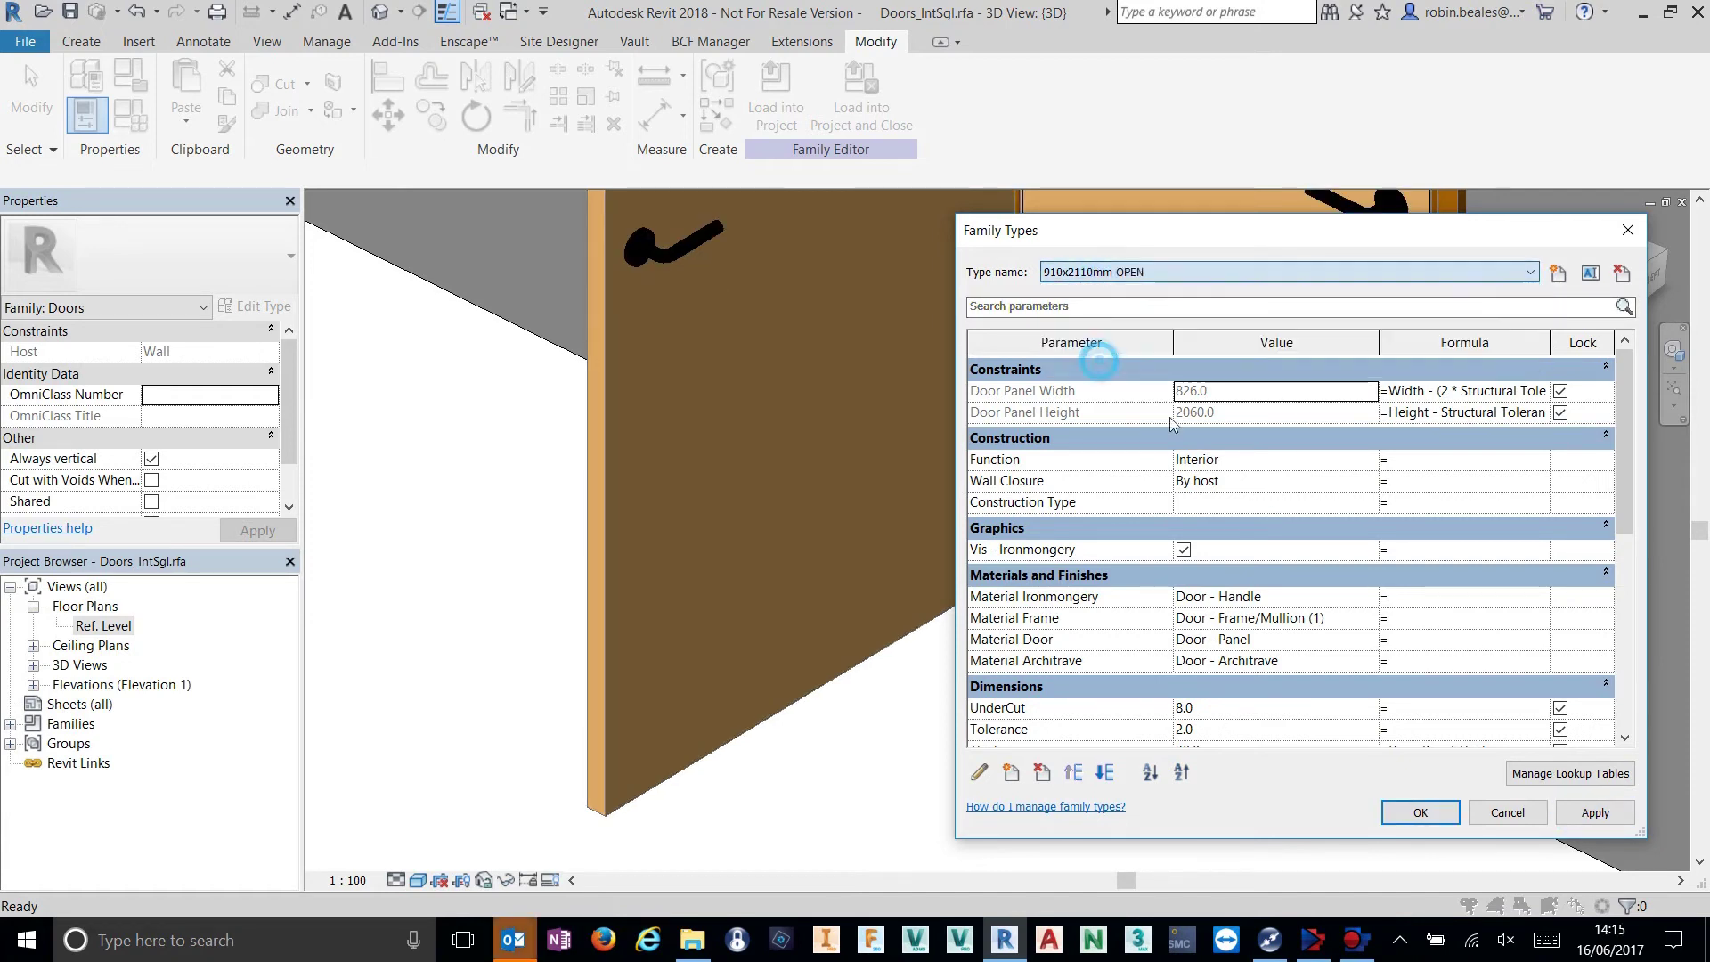
pyautogui.click(1595, 815)
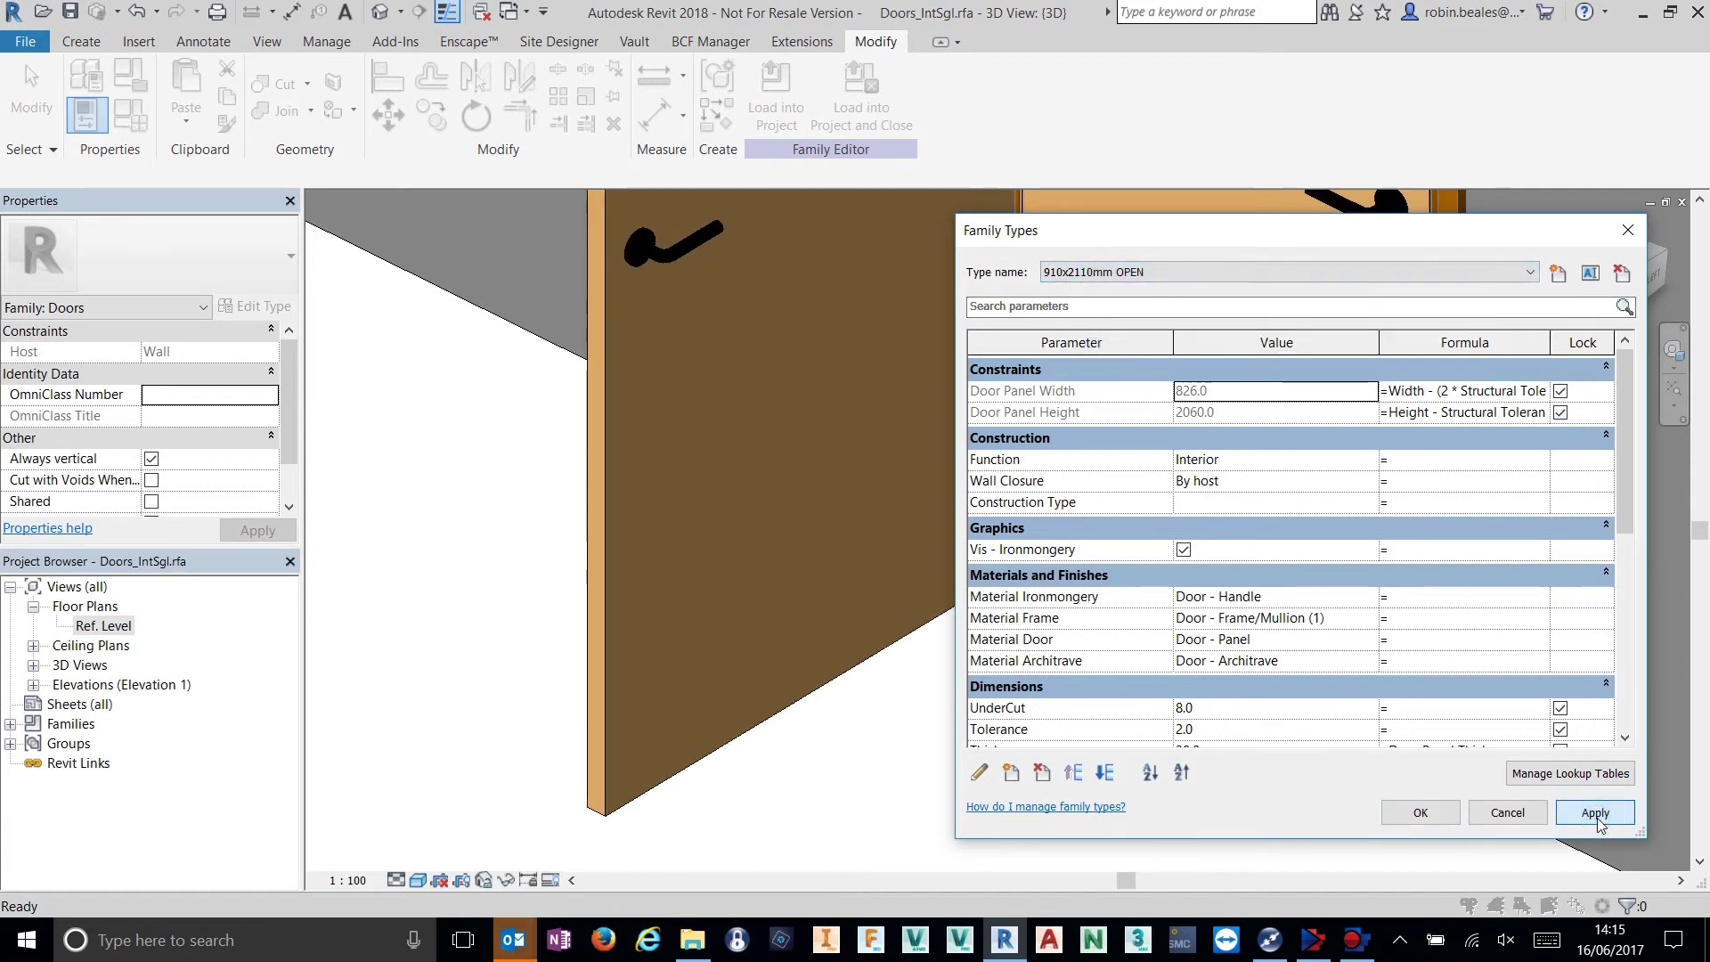
pyautogui.click(1421, 813)
pyautogui.click(787, 88)
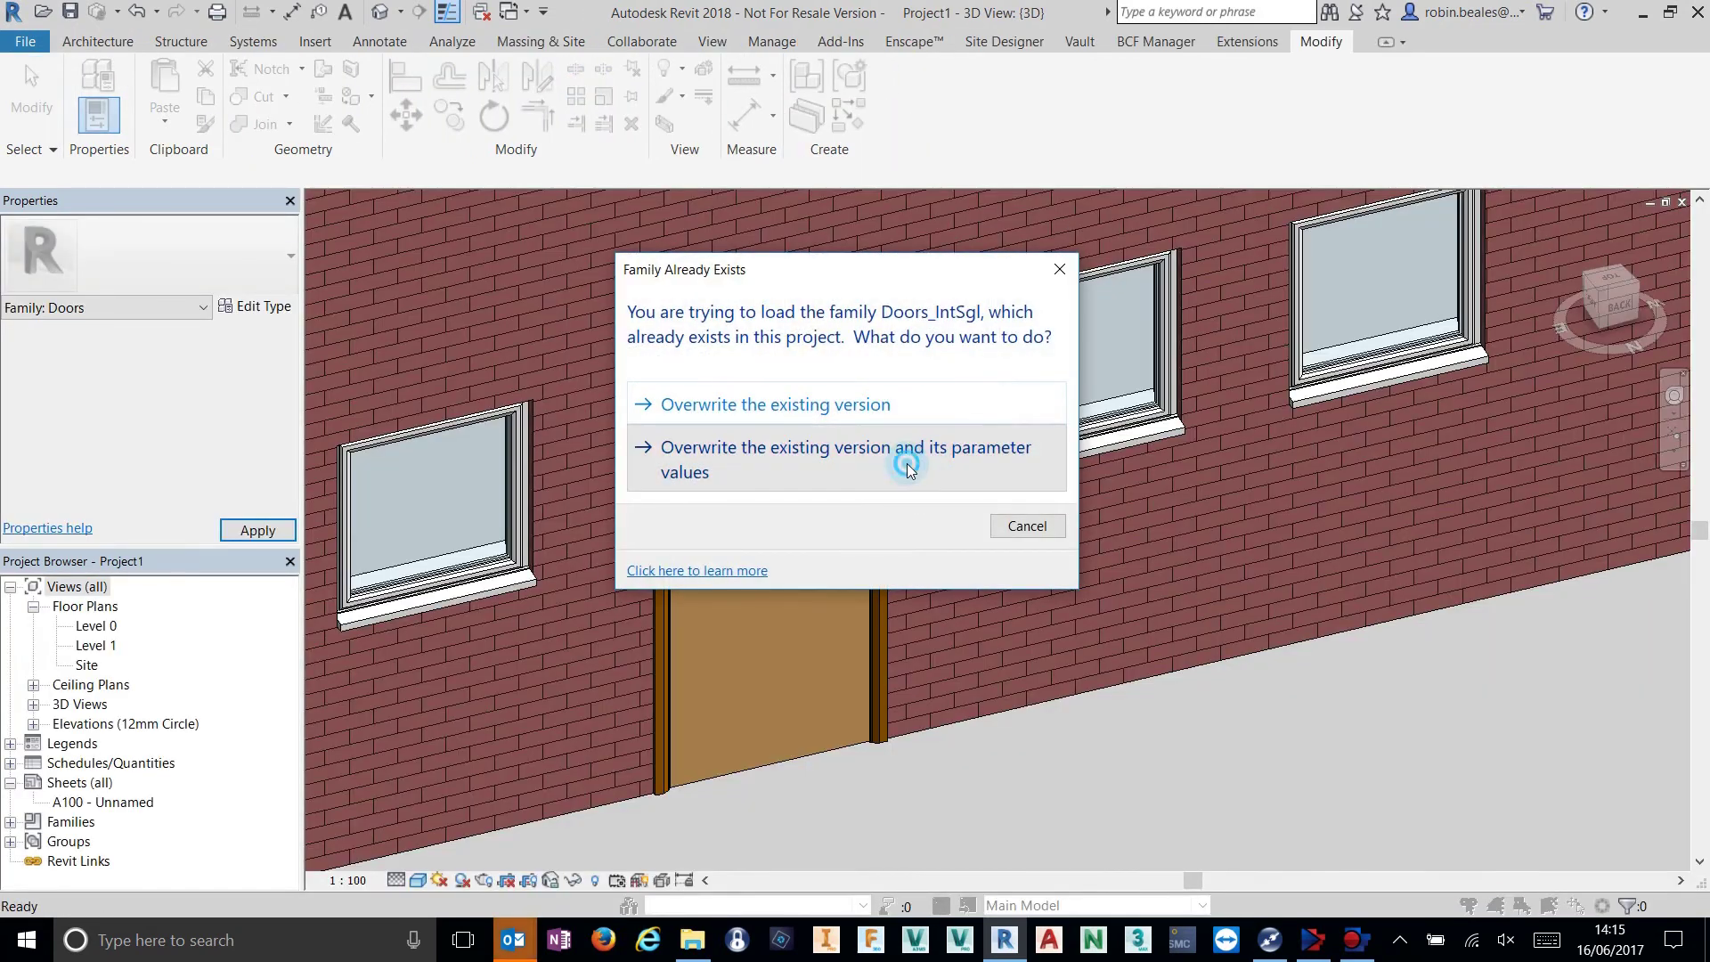
# Overwrite the project's existing door family version and its parameter values.
pyautogui.click(886, 451)
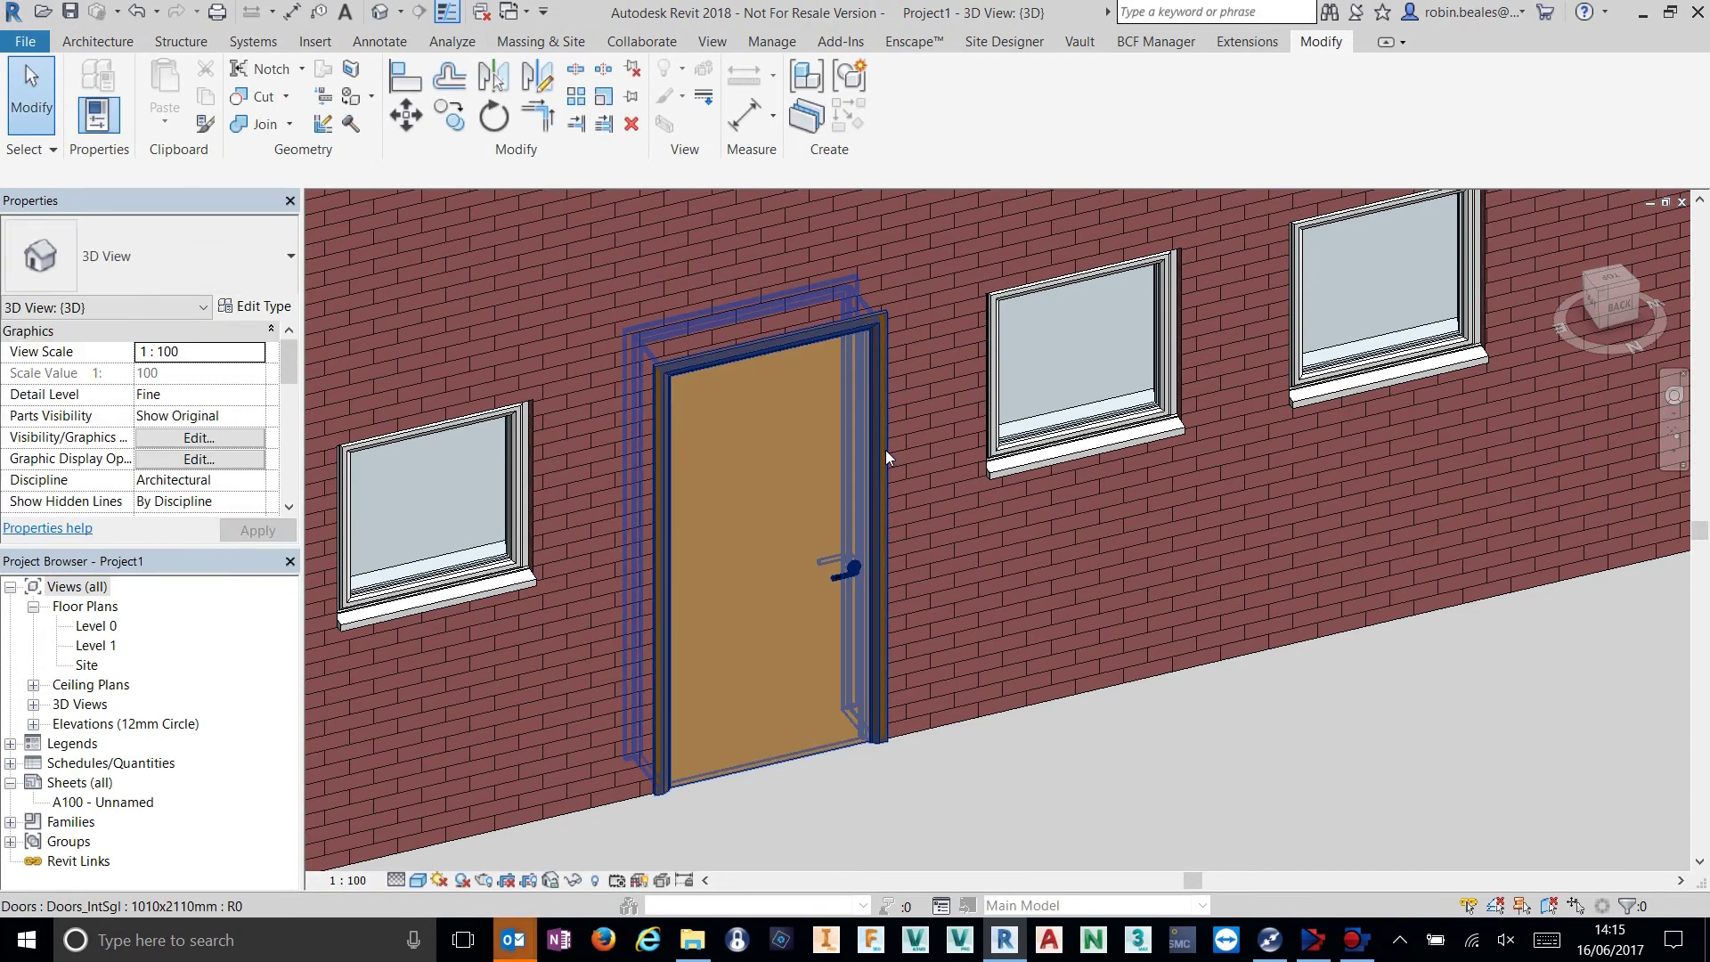
pyautogui.keyDown('shift'); pyautogui.moveTo(884, 447); pyautogui.dragTo(857, 670, button='middle'); pyautogui.keyUp('shift')
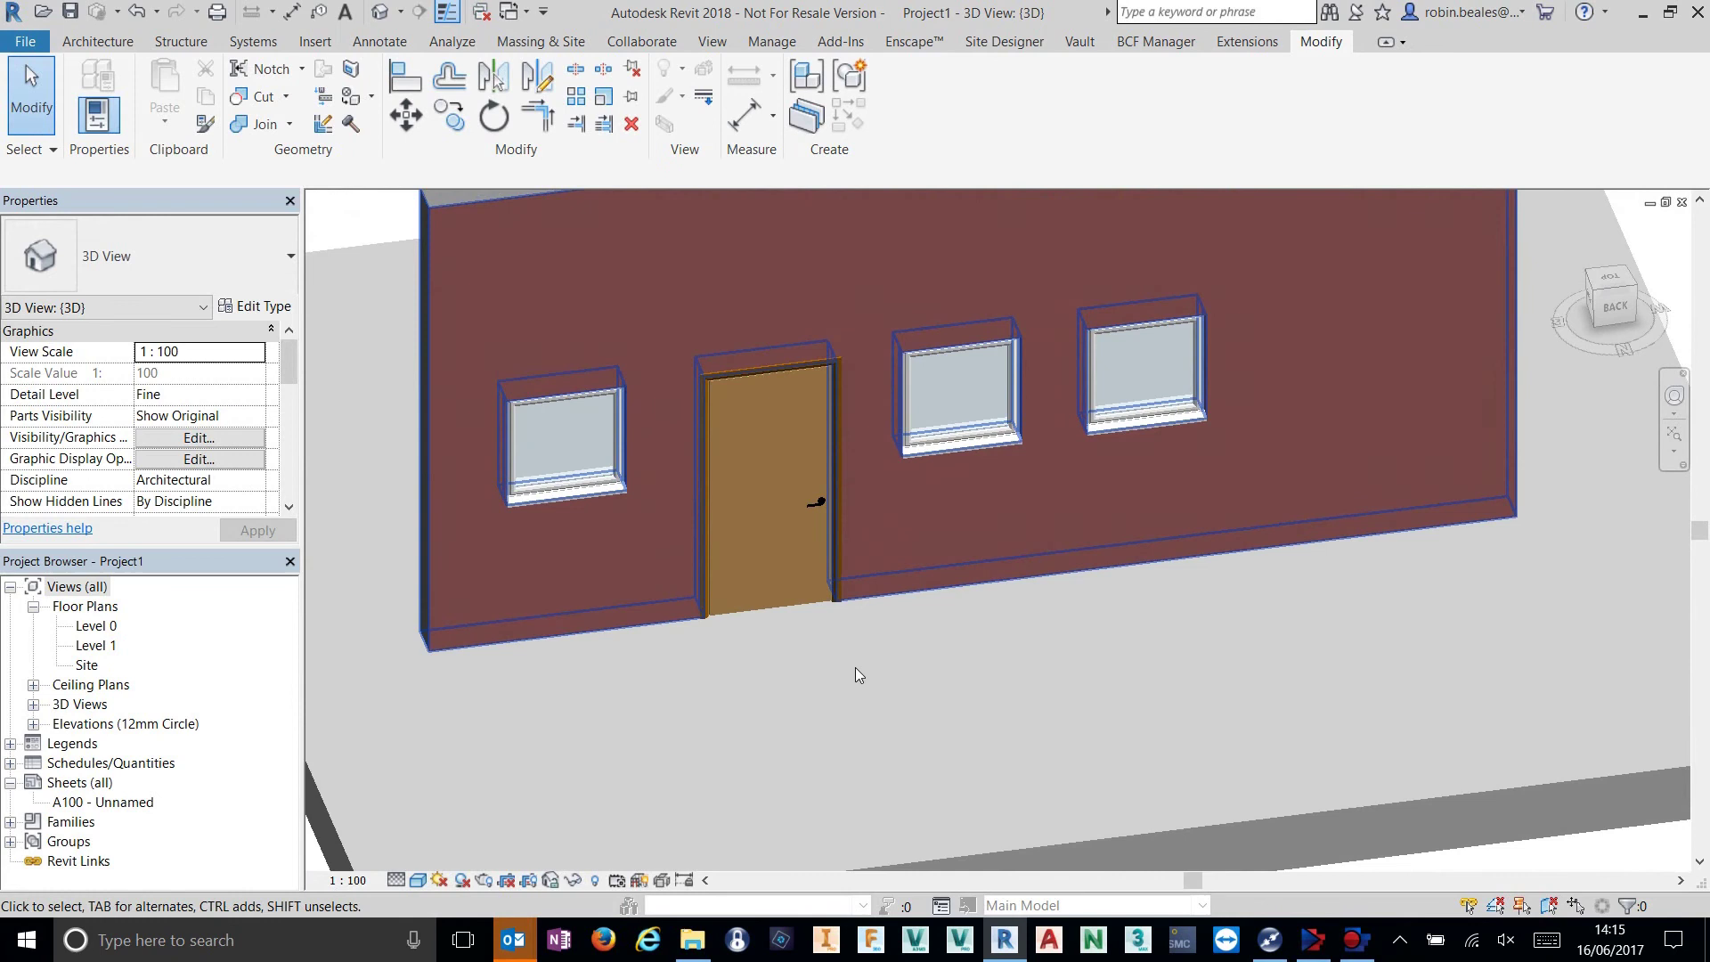
pyautogui.scroll(-2, 782, 501)
pyautogui.scroll(5, 885, 513)
# Change the wall's door to the 1010x2110mm OPEN type.
pyautogui.click(848, 515)
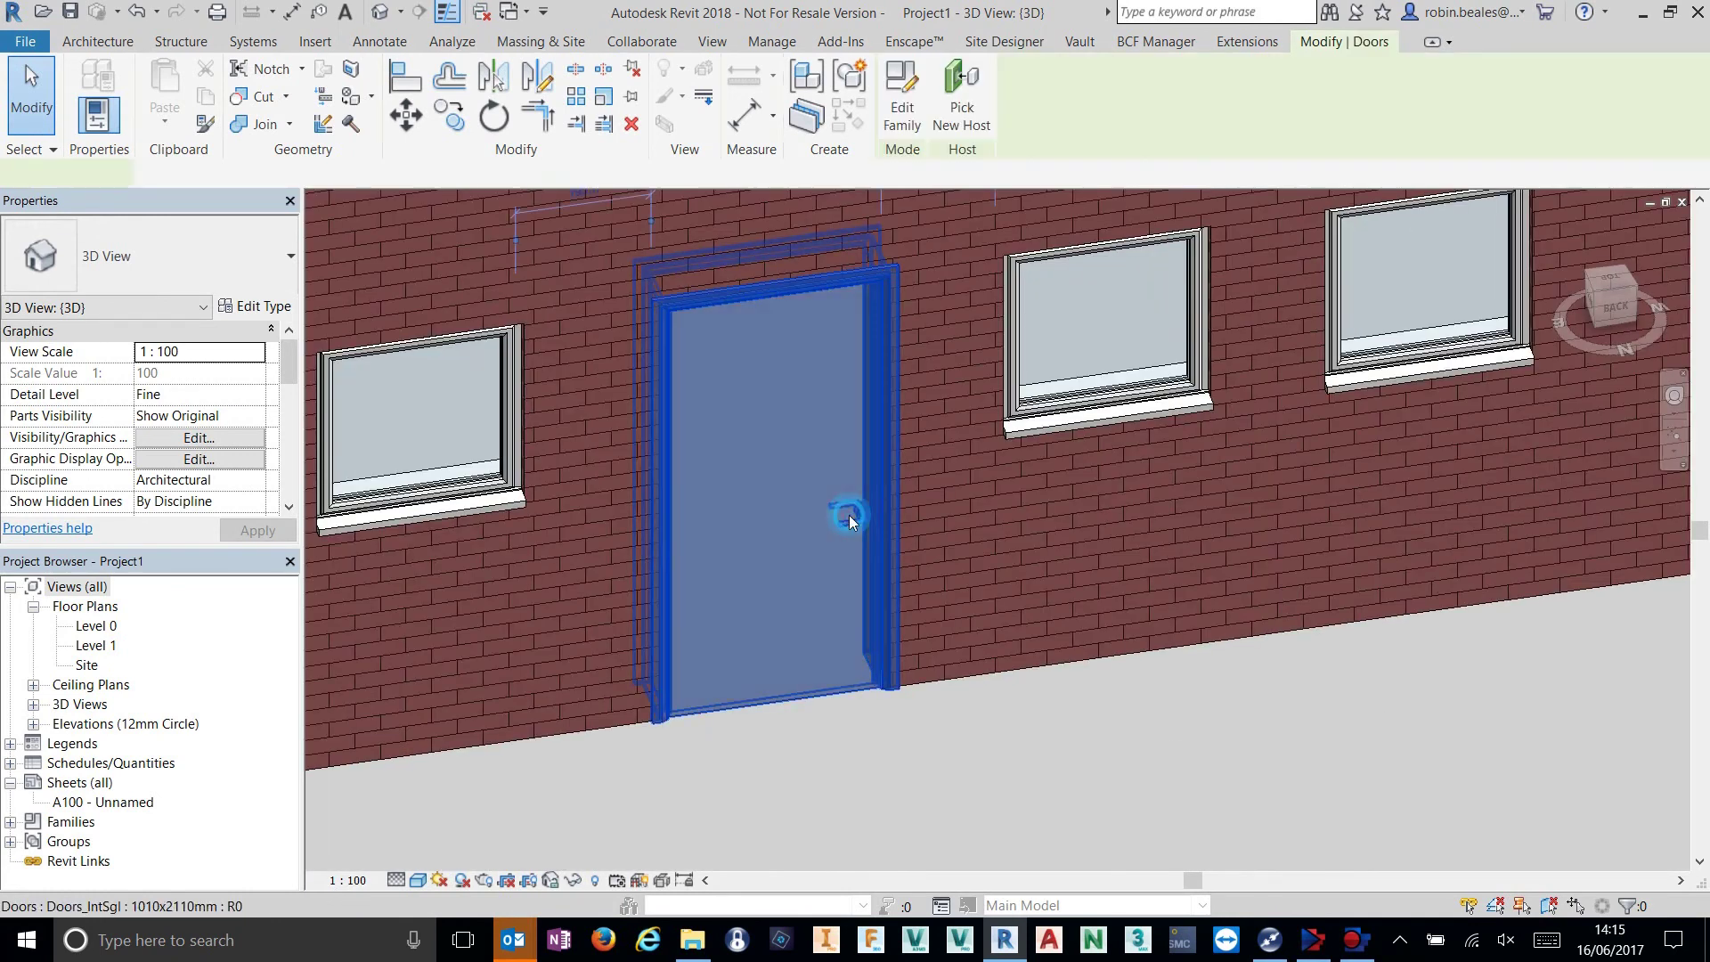
pyautogui.click(199, 244)
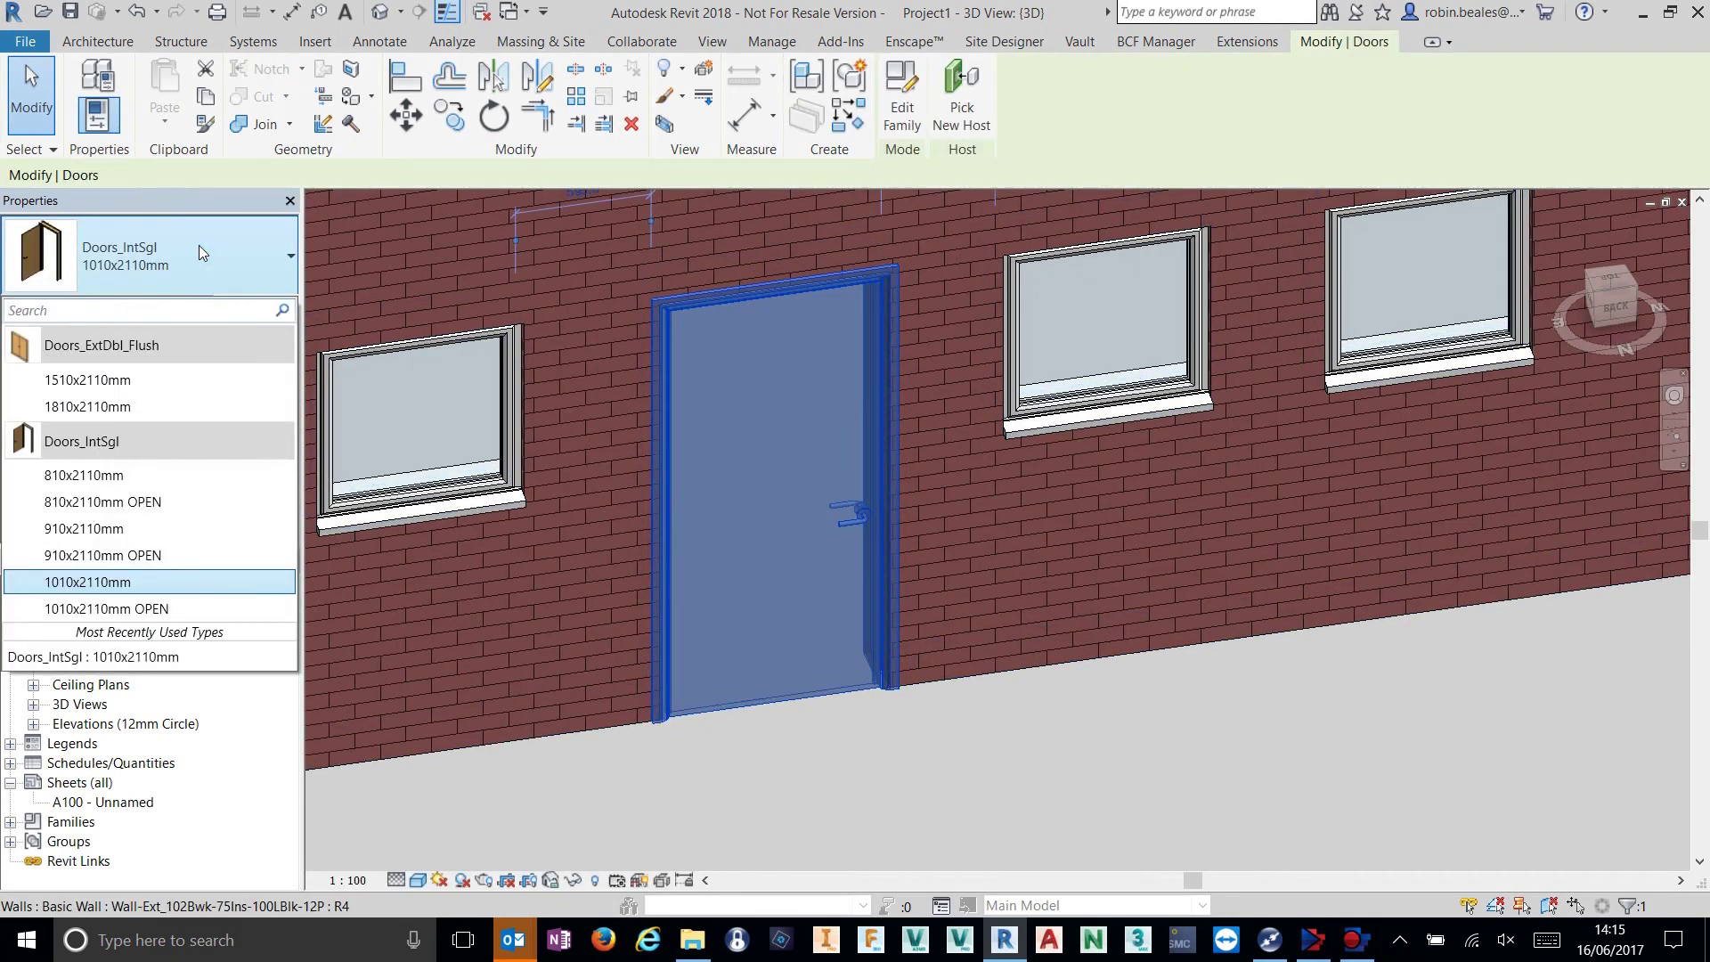
pyautogui.click(139, 609)
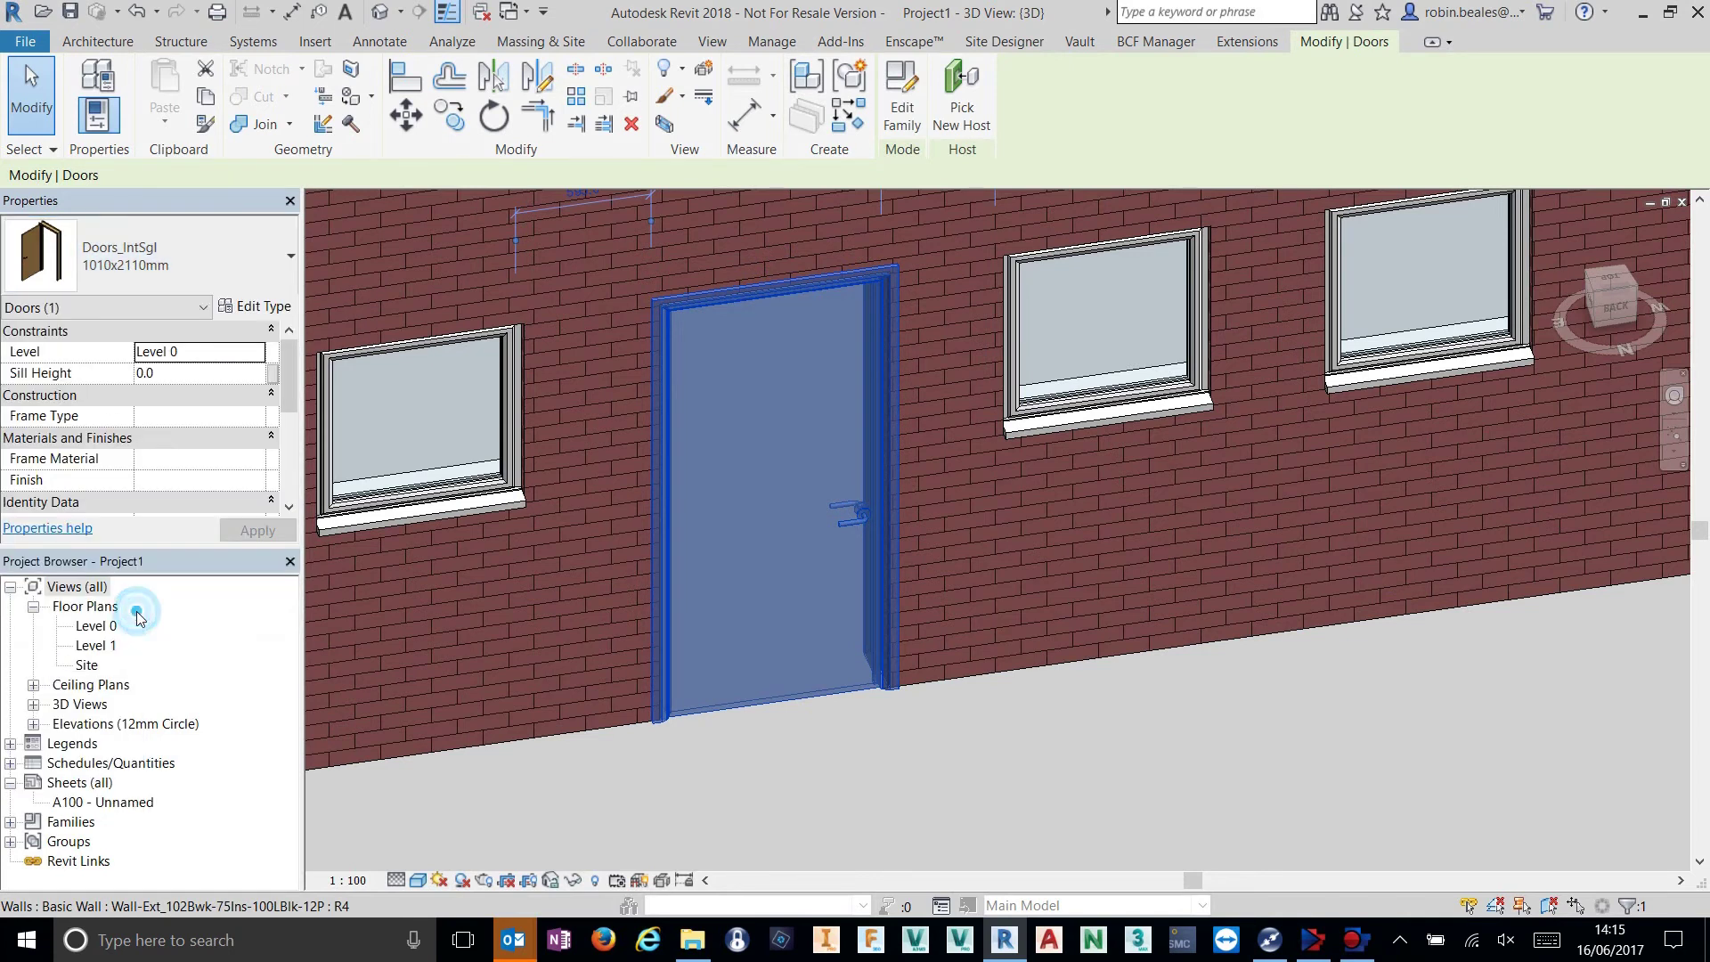
pyautogui.click(959, 738)
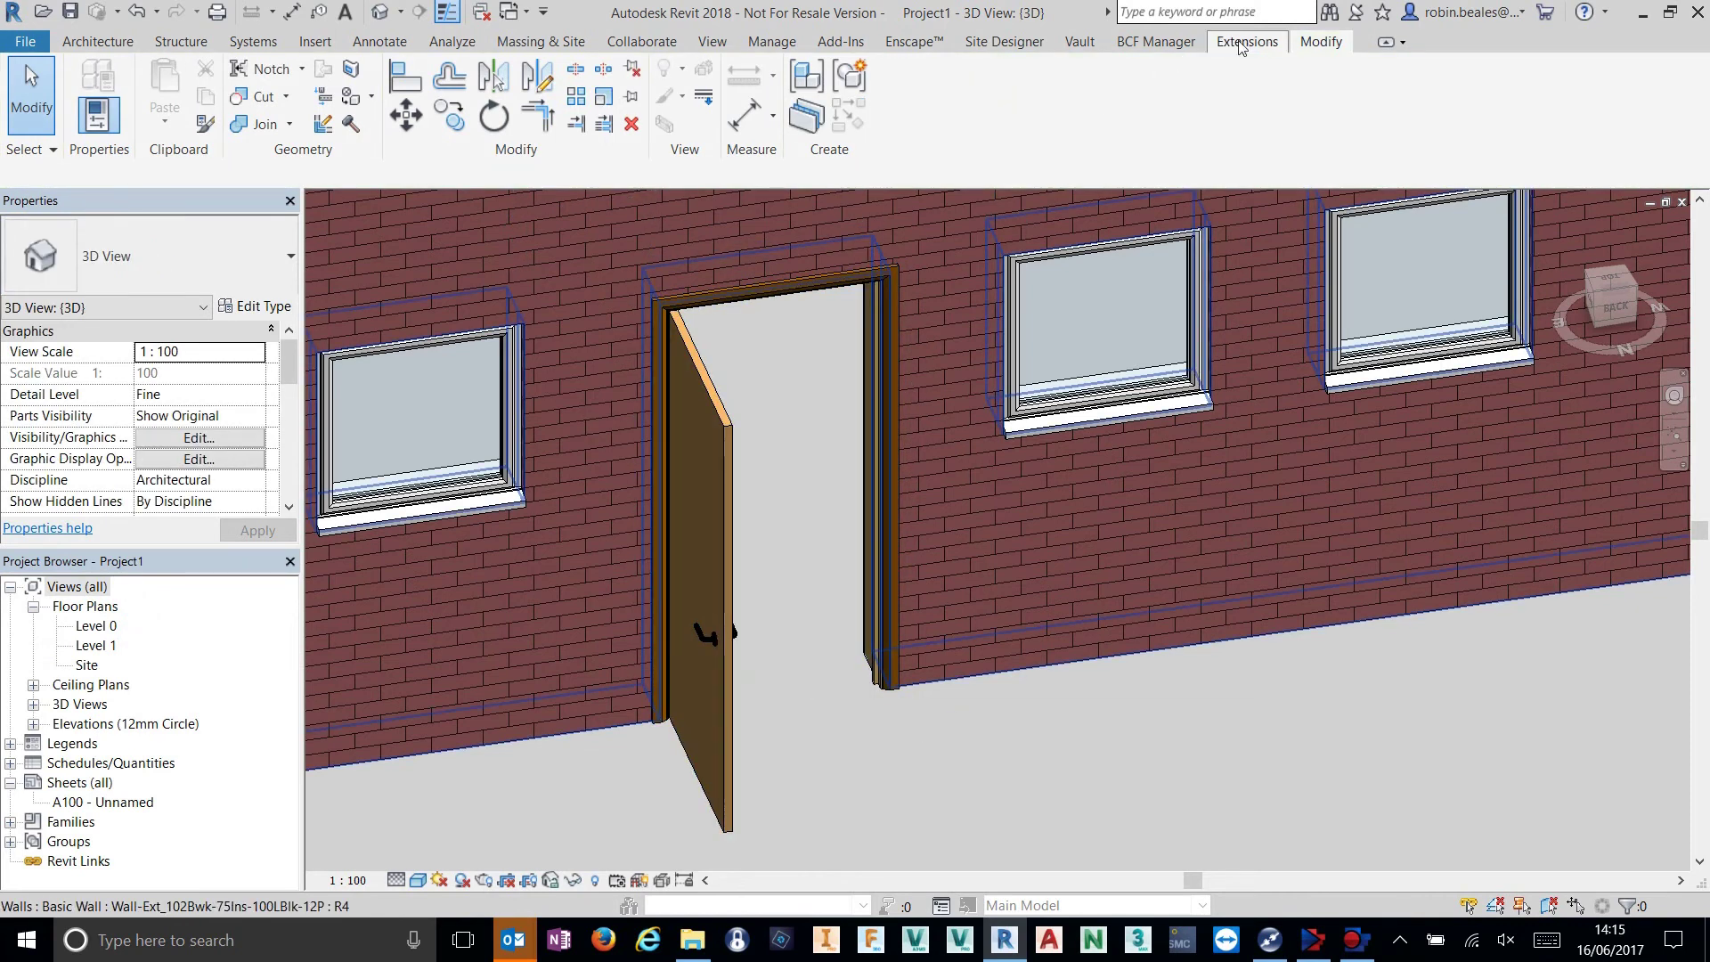
# Start Enscape and fly, then walk, the camera up to the brick wall's door.
pyautogui.click(914, 42)
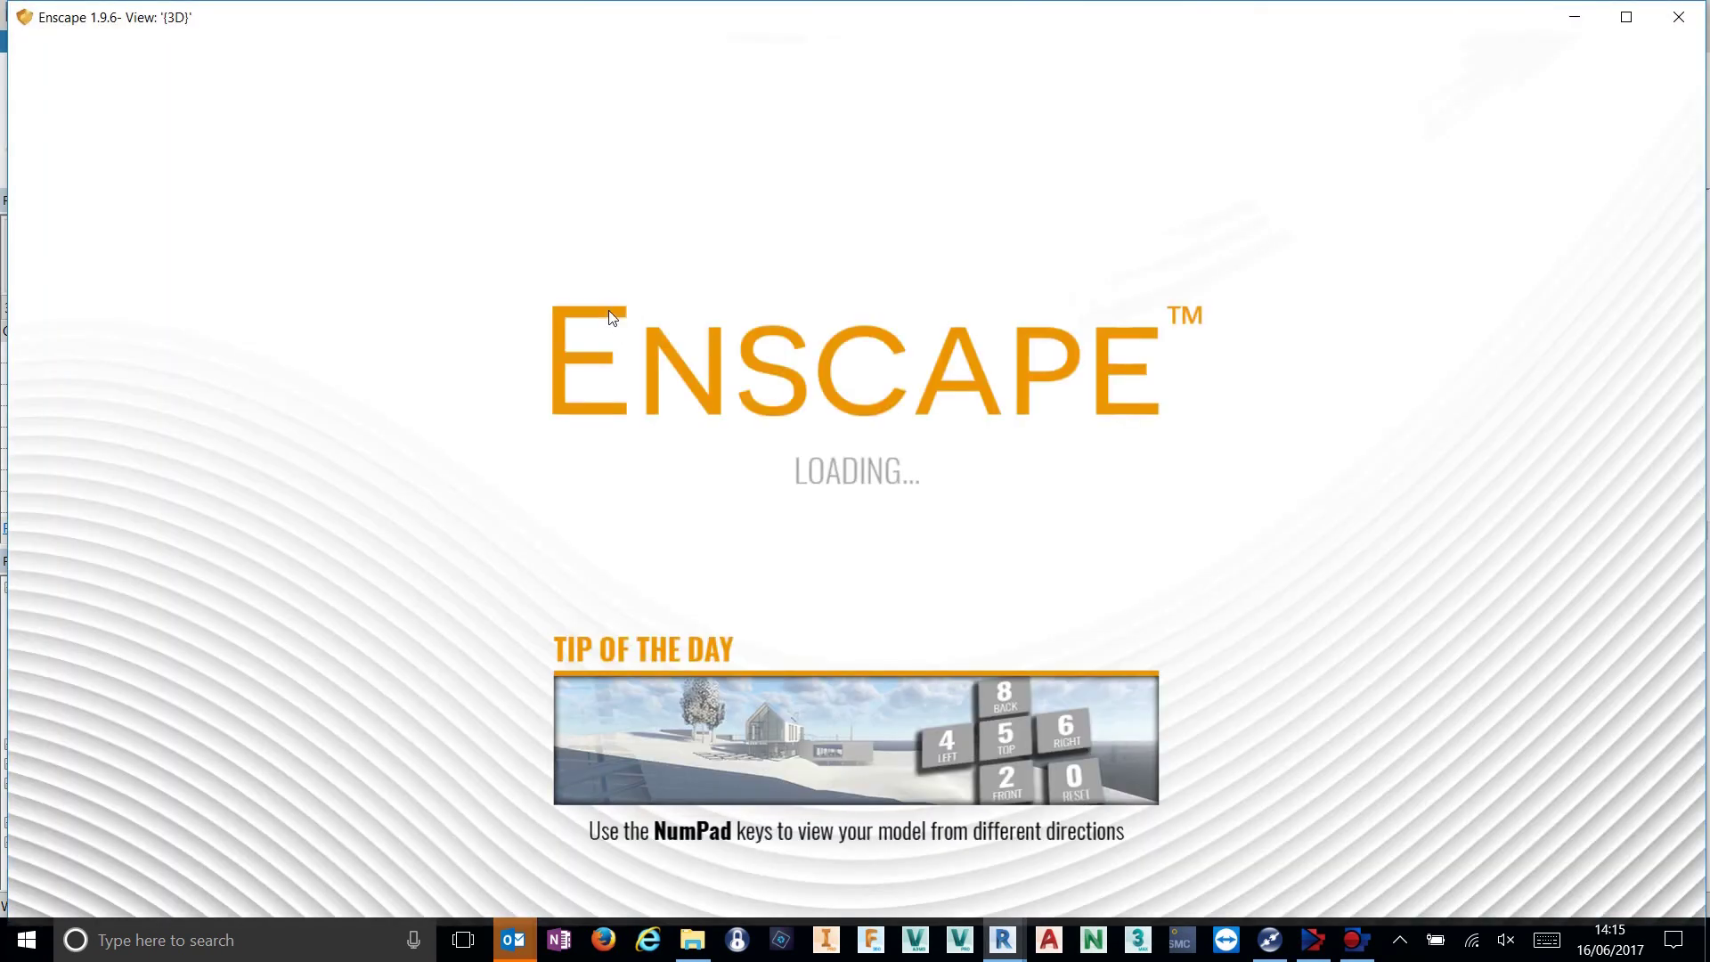
pyautogui.press('space')
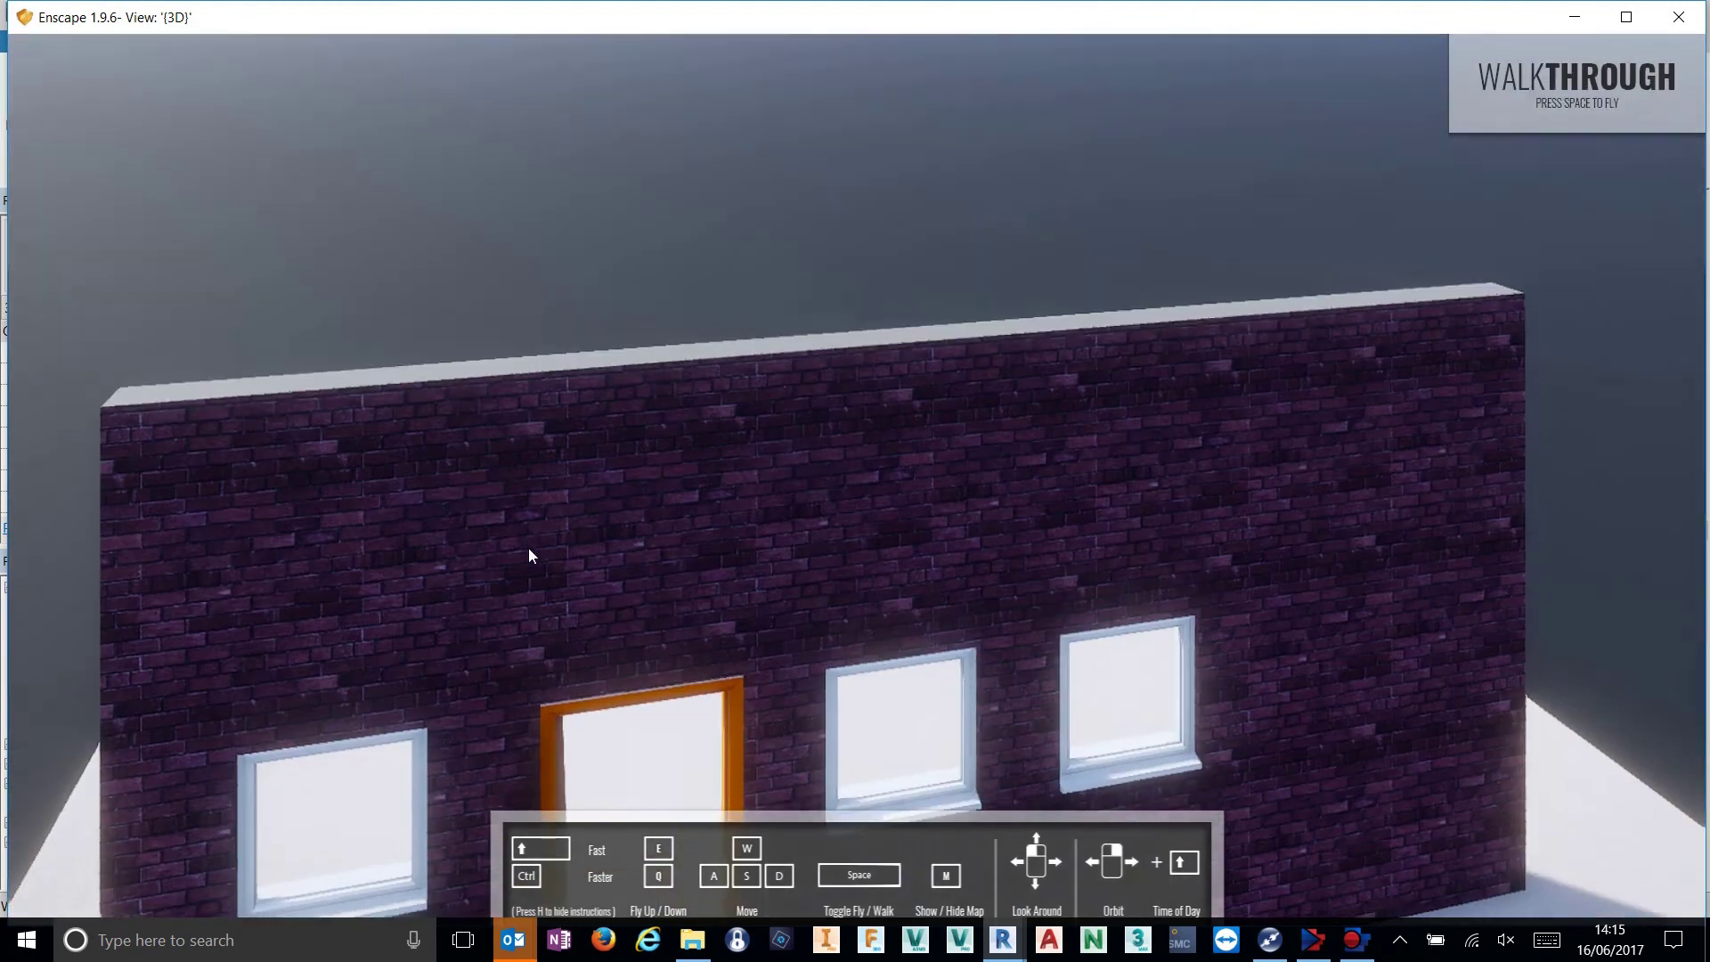
pyautogui.press('space')
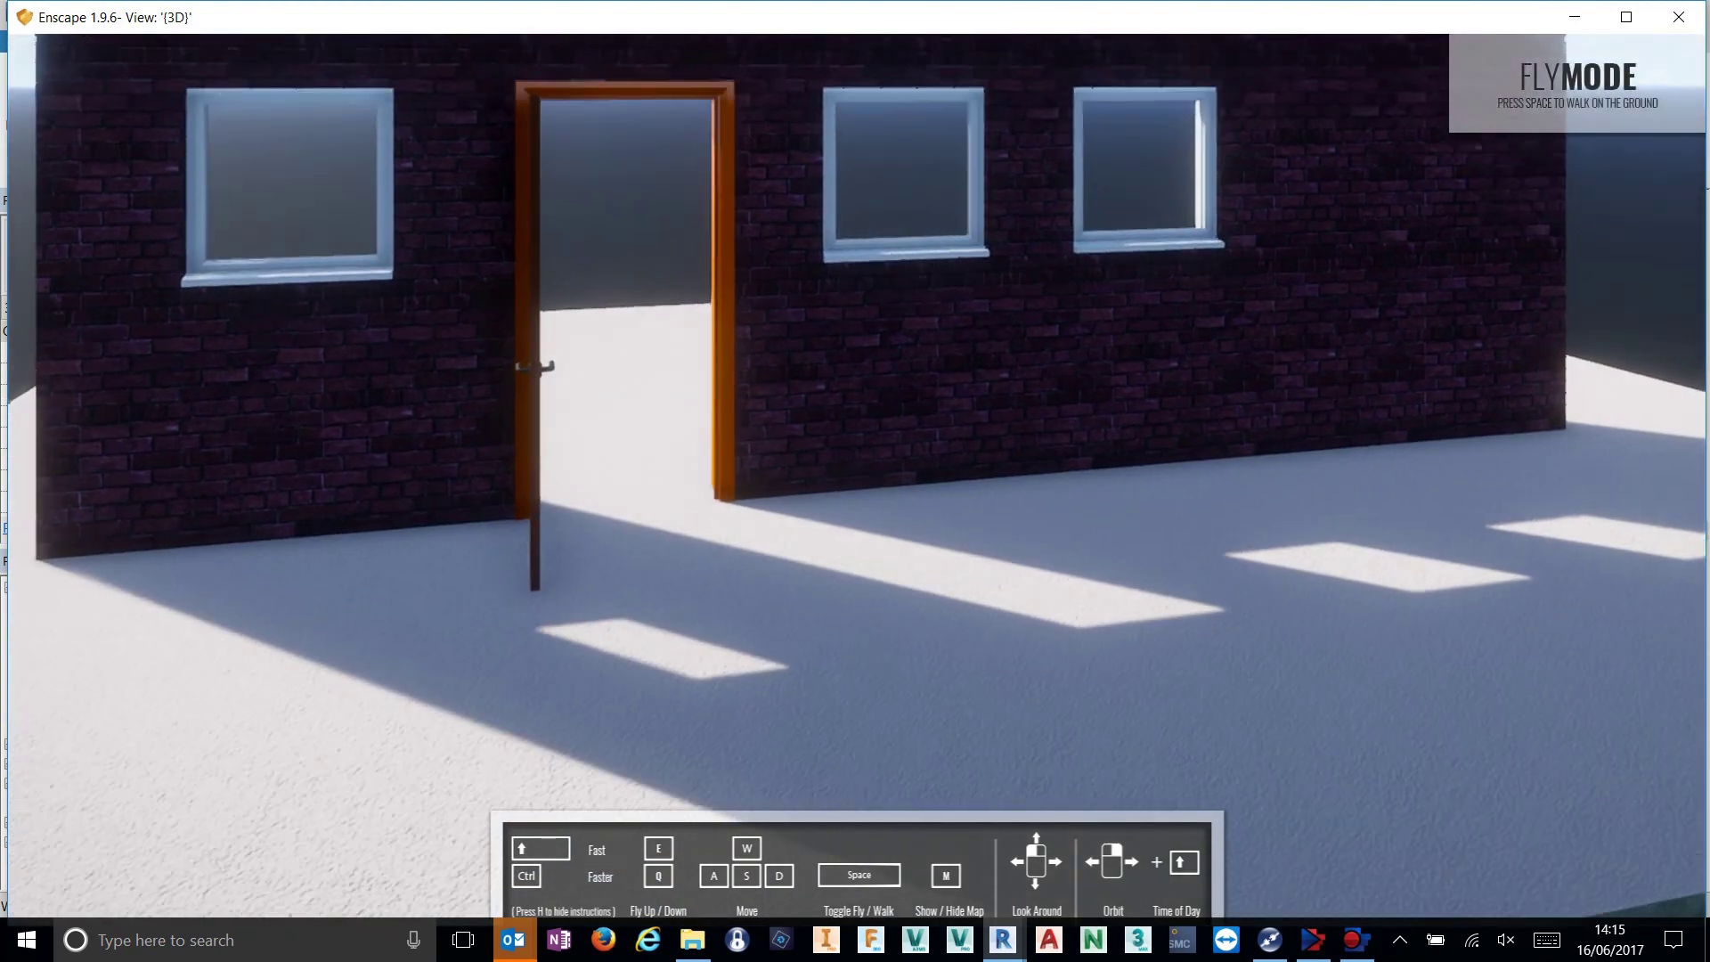
pyautogui.press('w')
pyautogui.press('space')
pyautogui.press('space')
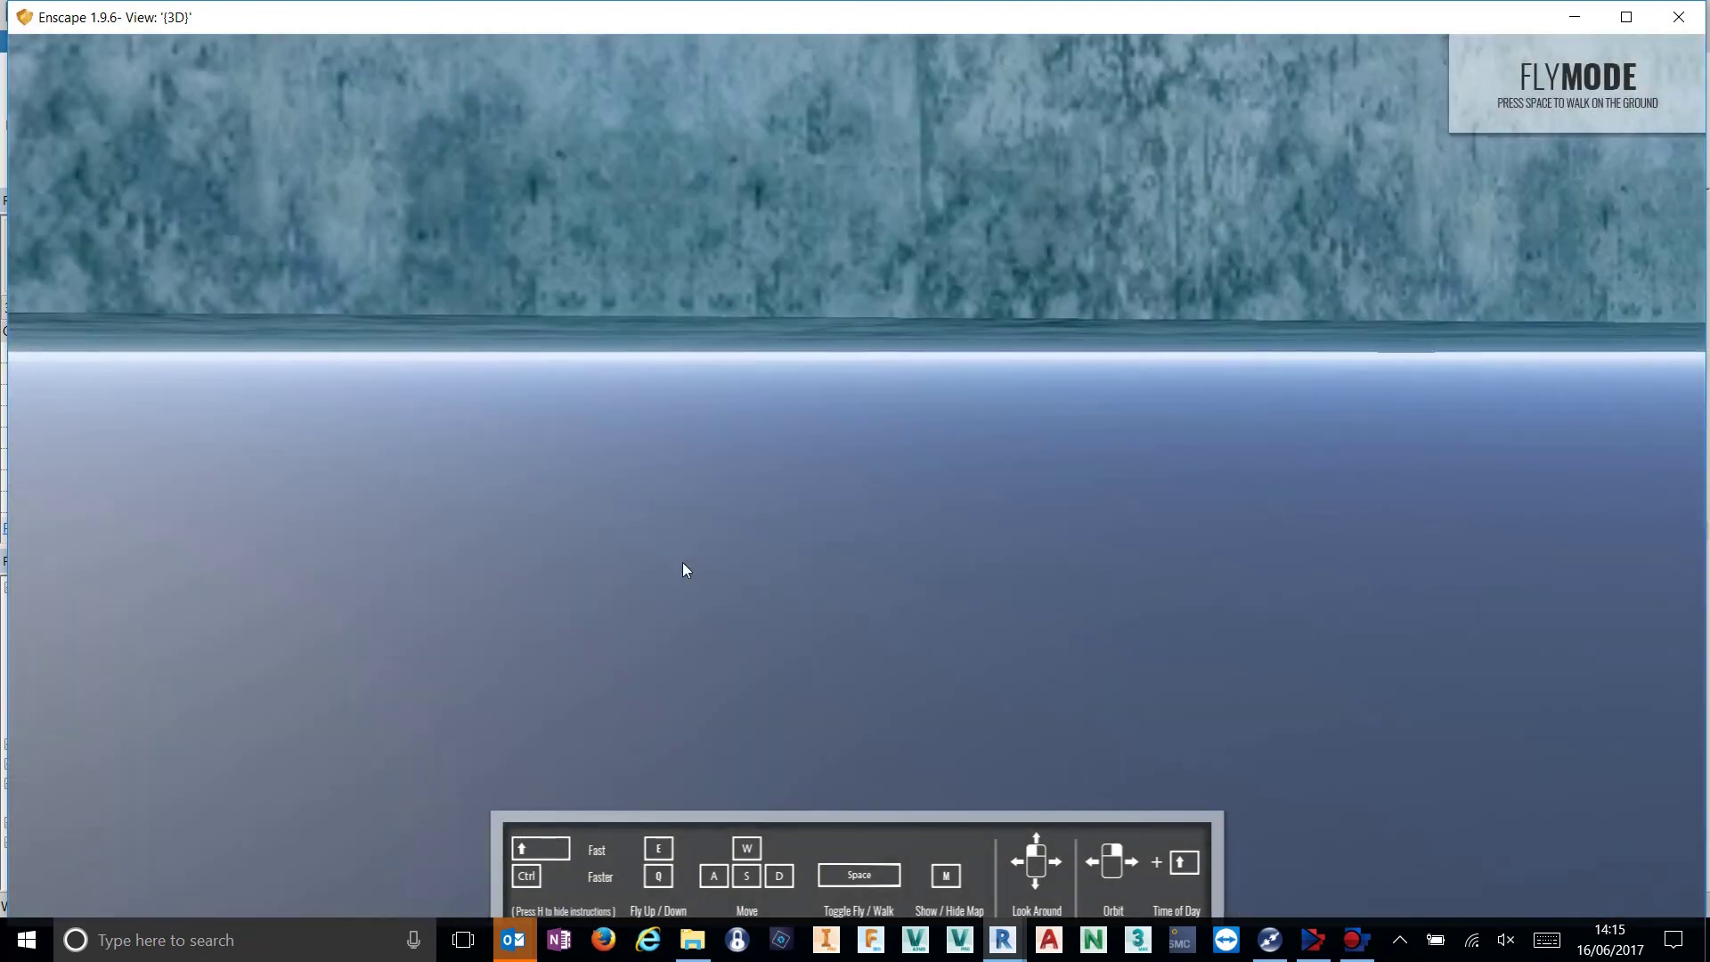
pyautogui.moveTo(683, 563); pyautogui.dragTo(680, 476)
pyautogui.press('e')
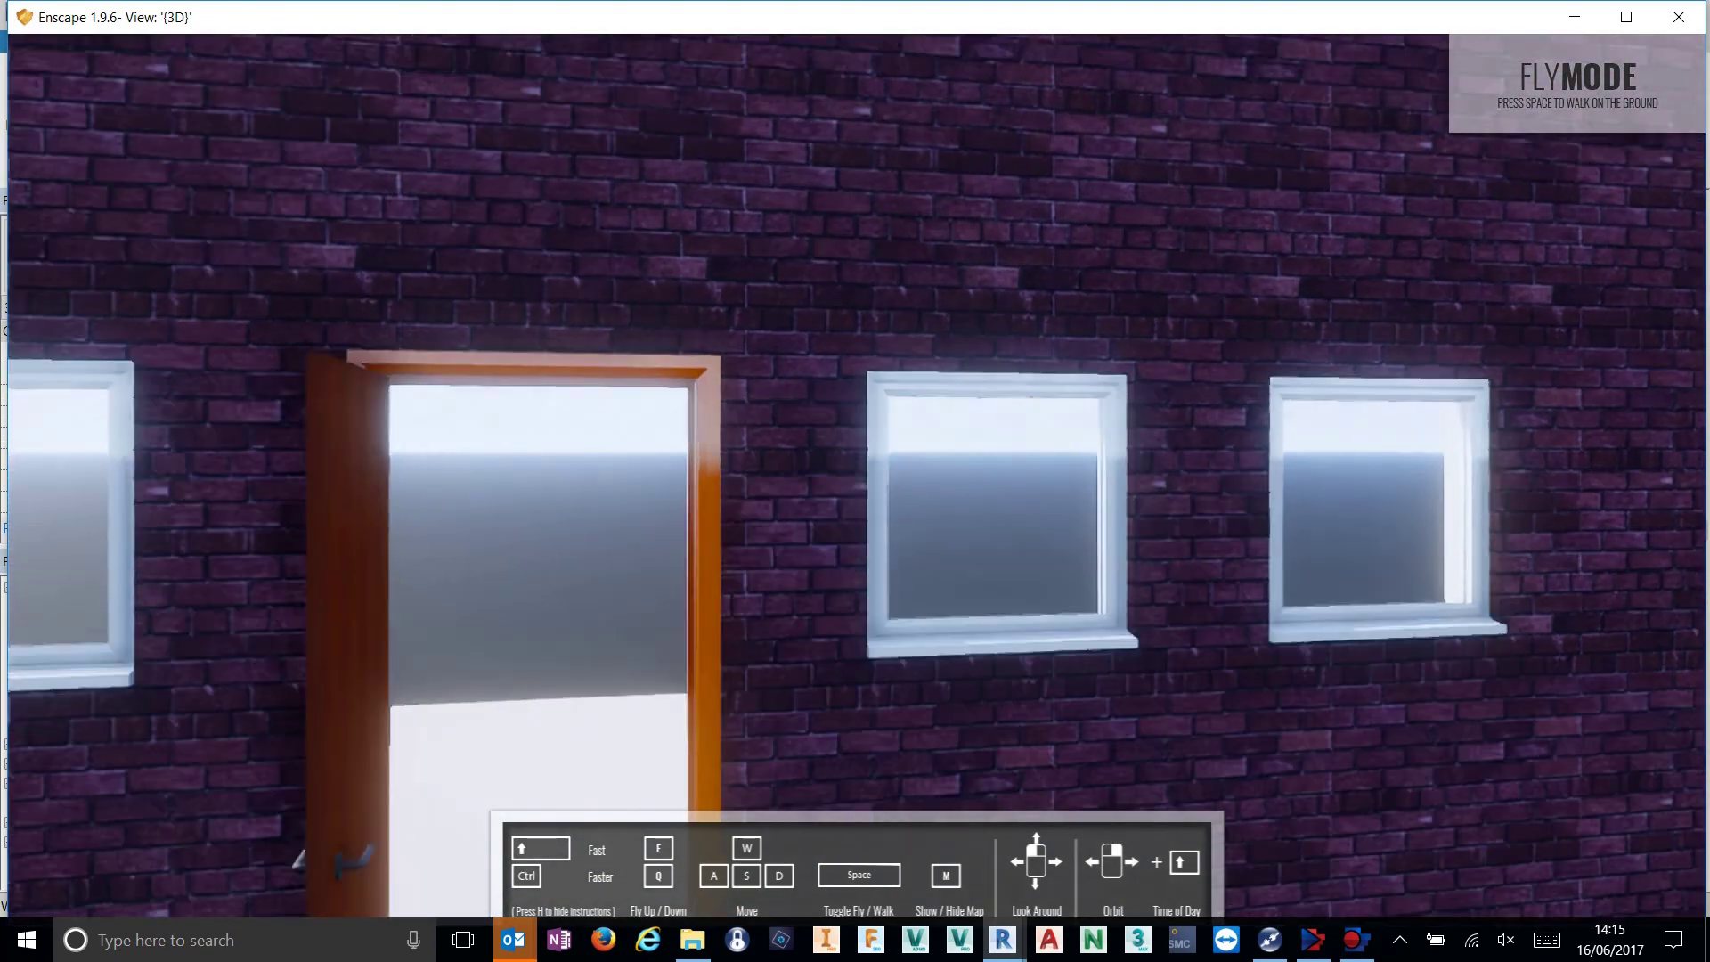
pyautogui.press('space')
pyautogui.press('a')
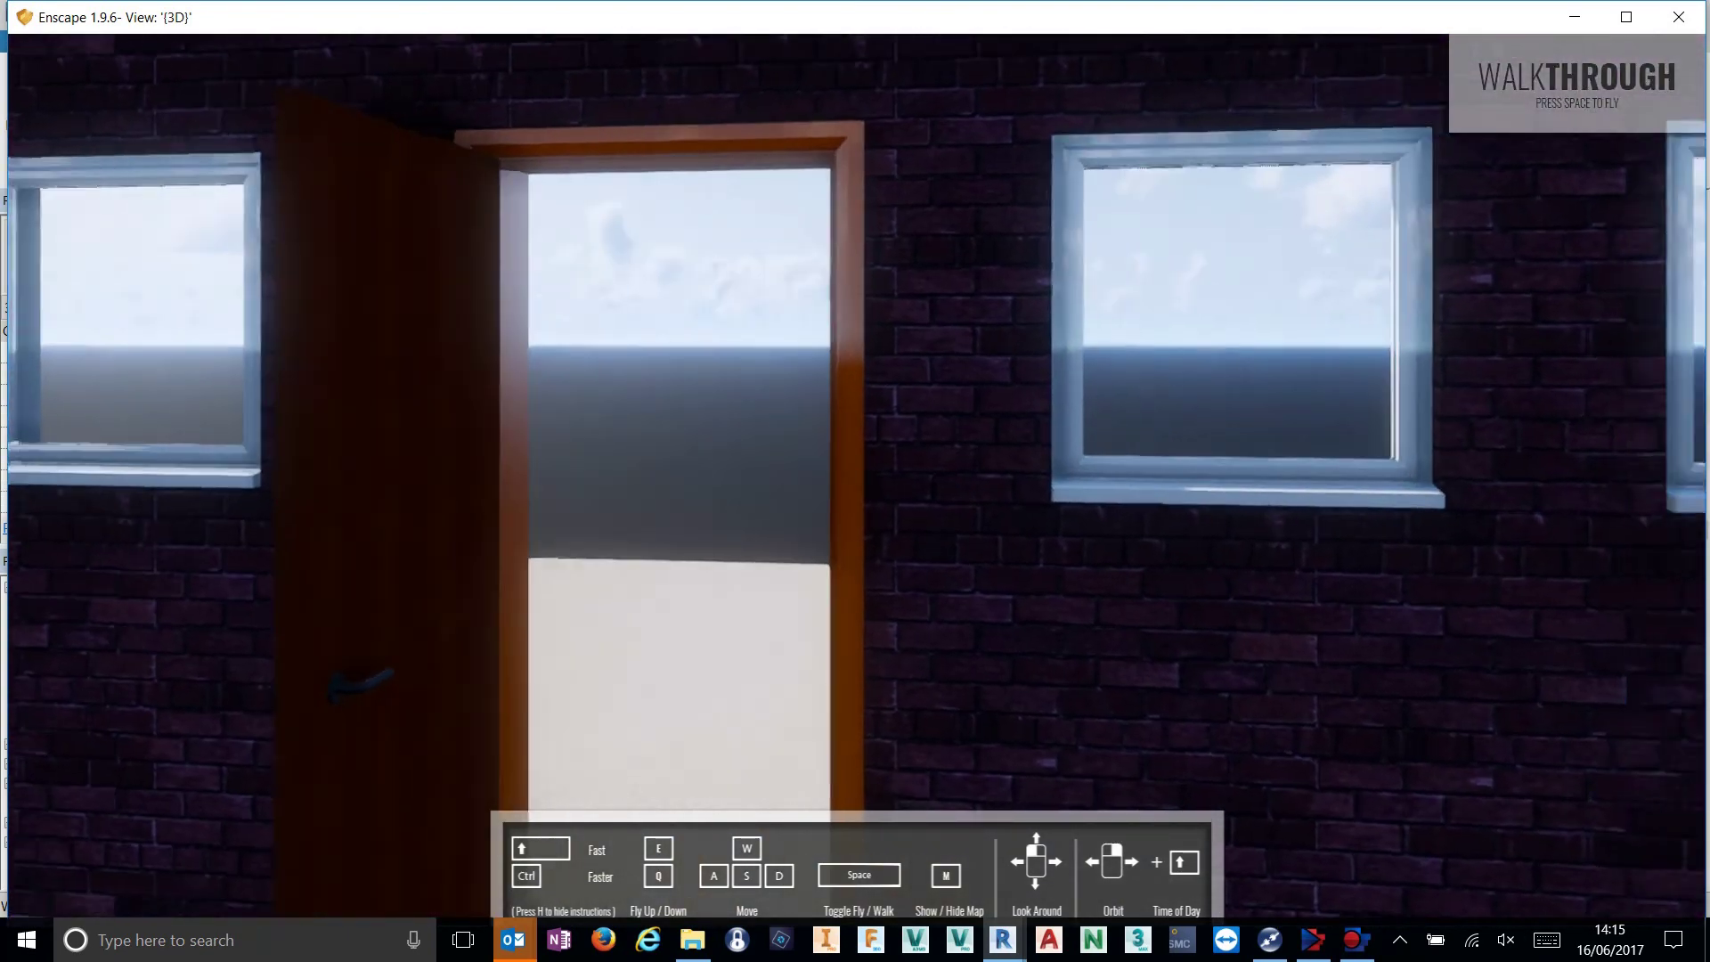
# Orbit around the open door, adjust the time of day, and dock Enscape on the right half.
pyautogui.moveTo(1283, 356); pyautogui.dragTo(1199, 371, button='right')
pyautogui.keyDown('shift'); pyautogui.moveTo(1267, 293); pyautogui.dragTo(1173, 294, button='right'); pyautogui.keyUp('shift')
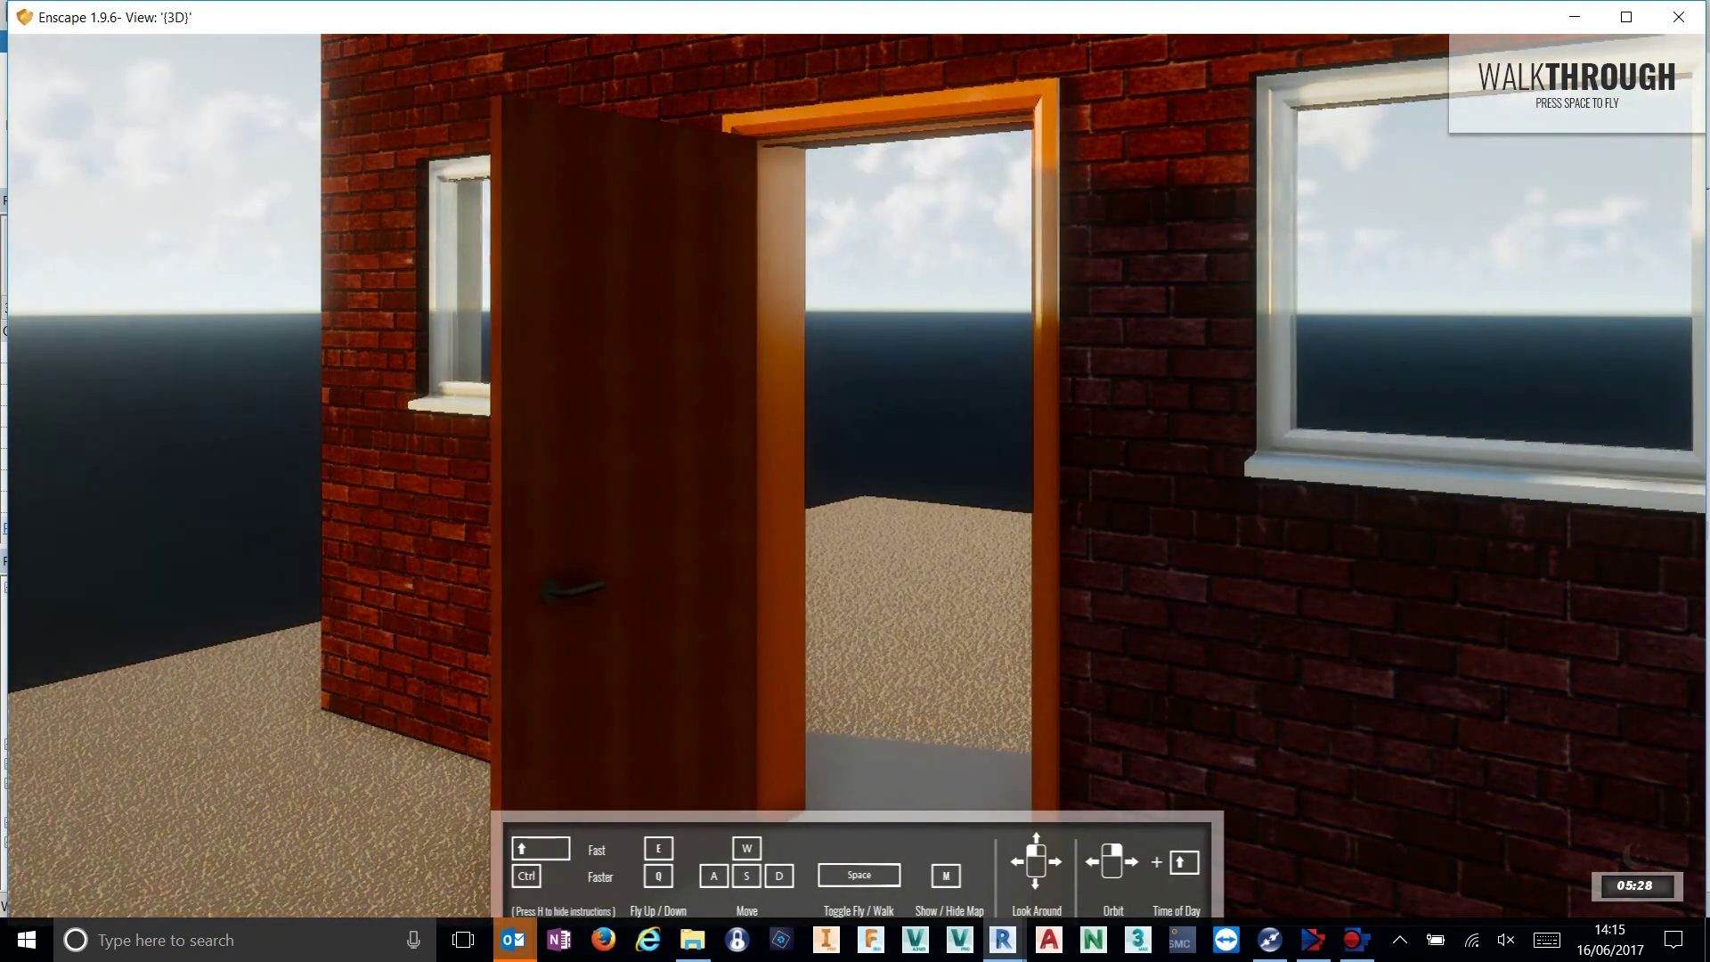
pyautogui.moveTo(1020, 256); pyautogui.dragTo(1118, 246, button='right')
pyautogui.moveTo(768, 302); pyautogui.dragTo(855, 303, button='right')
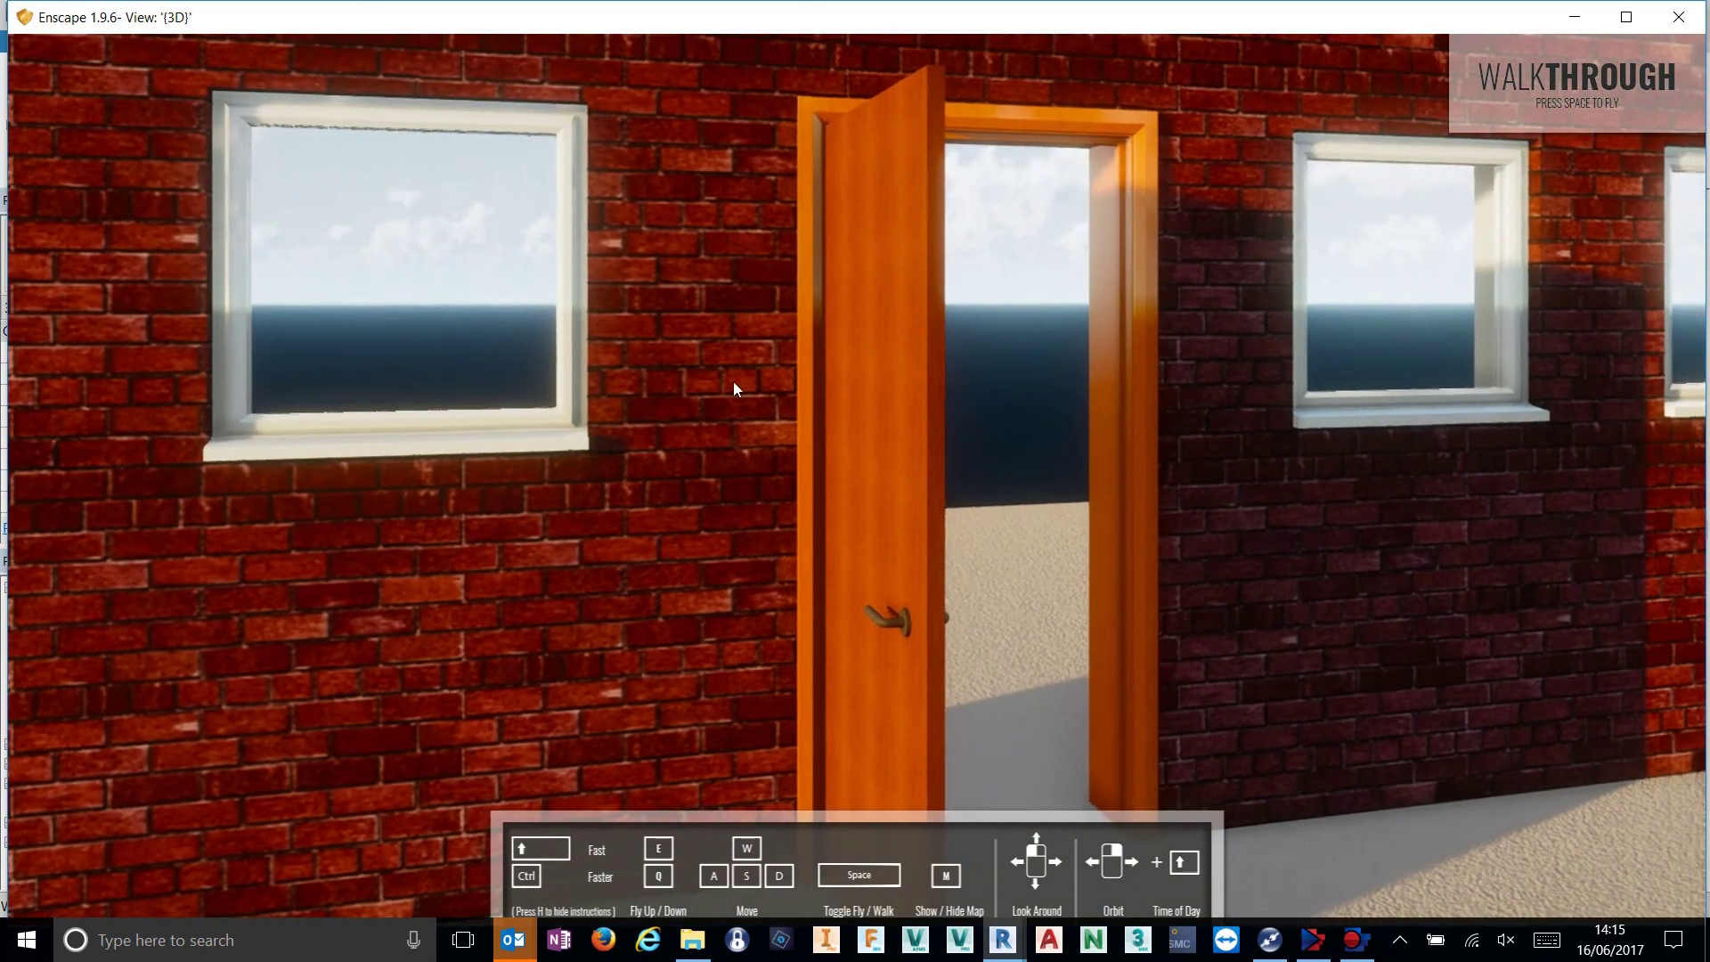
pyautogui.moveTo(761, 381); pyautogui.dragTo(694, 381, button='right')
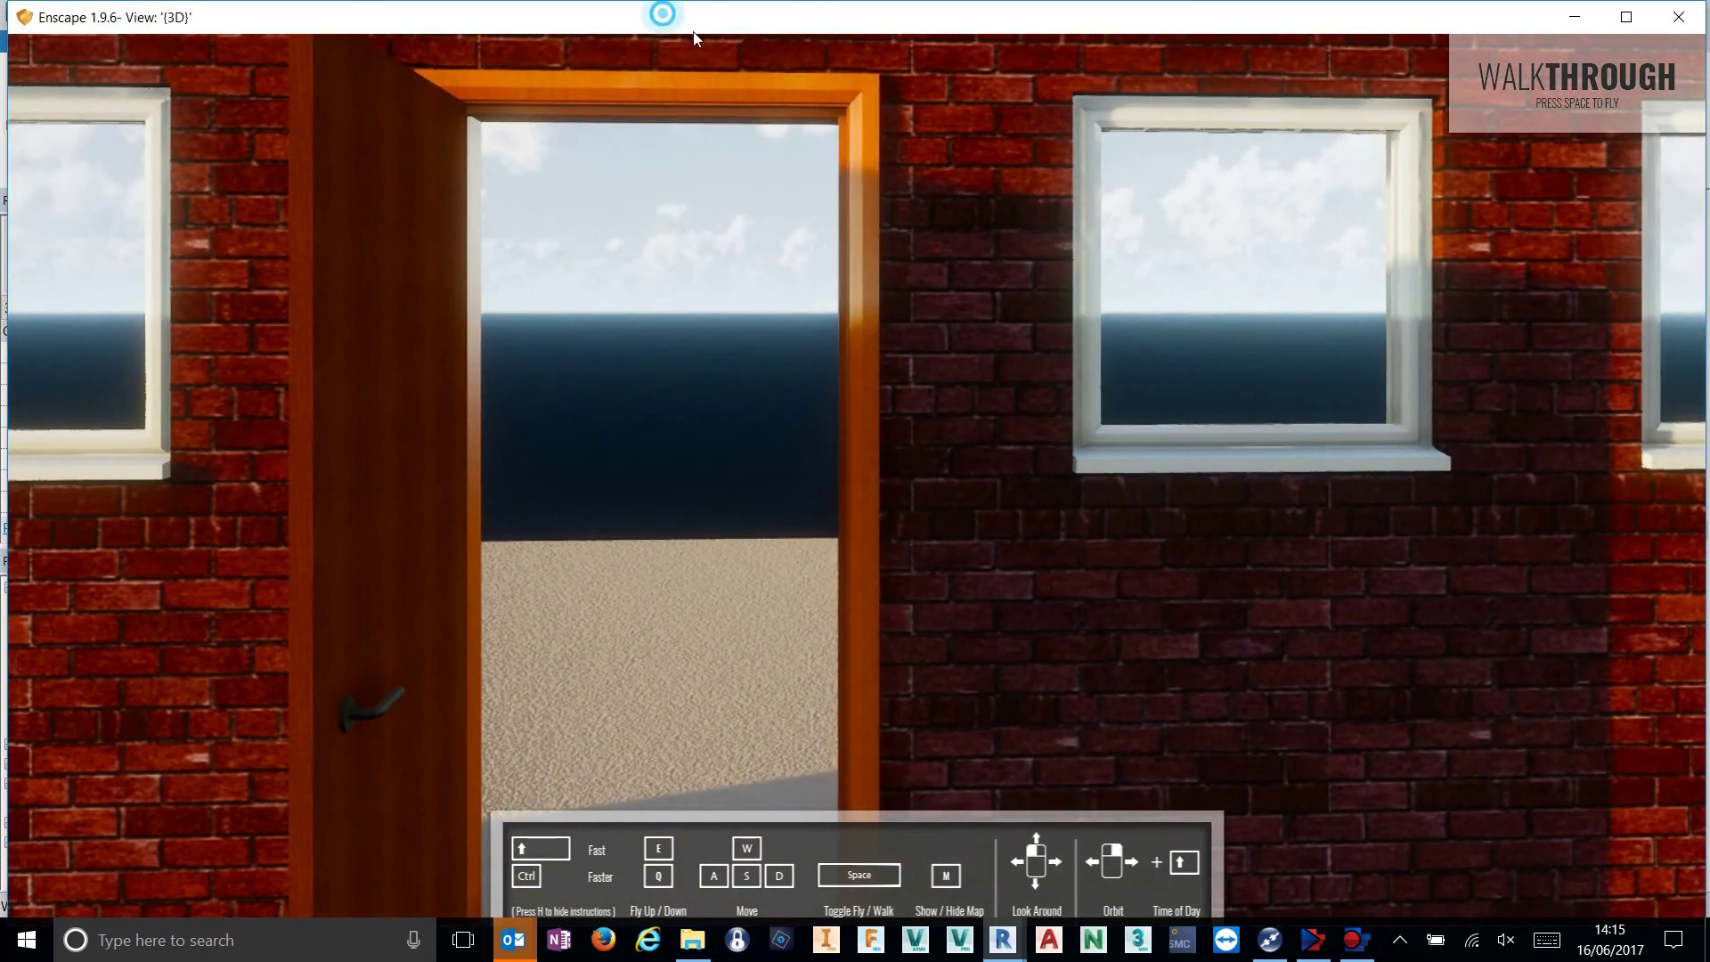
pyautogui.moveTo(694, 38); pyautogui.dragTo(1705, 268)
# Snap Revit to the left half beside Enscape and bring the door into view.
pyautogui.click(207, 354)
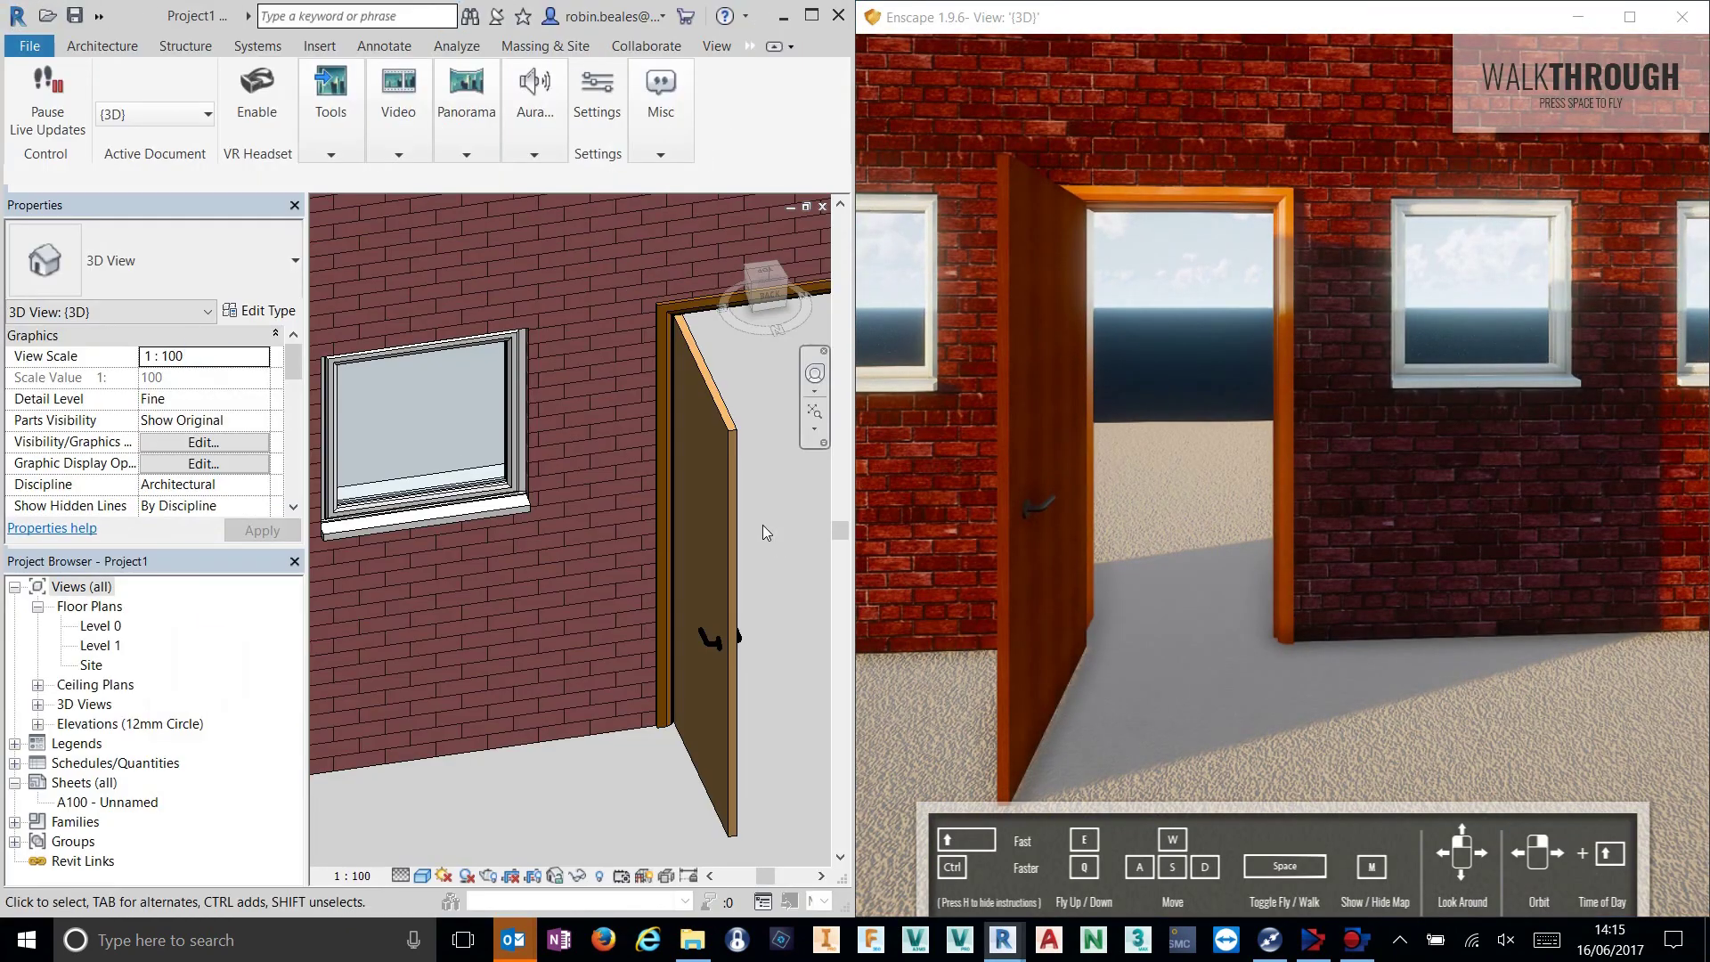
pyautogui.moveTo(1319, 485); pyautogui.dragTo(1262, 471)
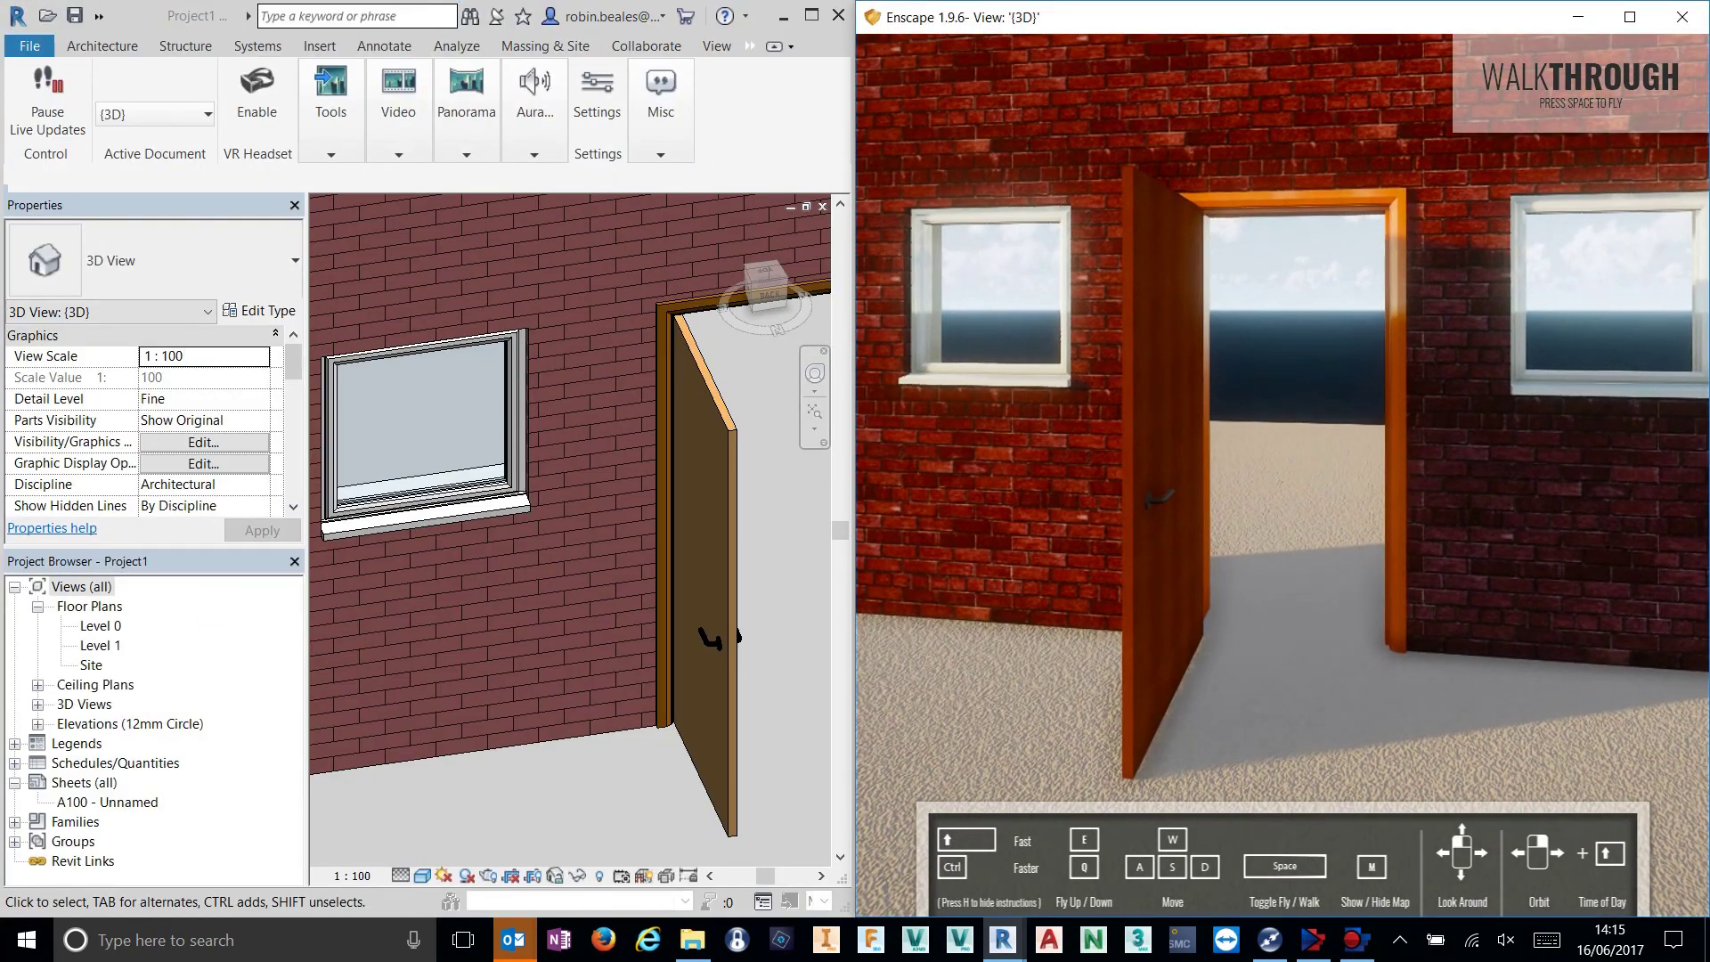
pyautogui.moveTo(1262, 471)
pyautogui.mouseDown(button='right')
pyautogui.moveTo(1308, 447)
pyautogui.moveTo(1286, 462)
pyautogui.mouseUp(button='right')
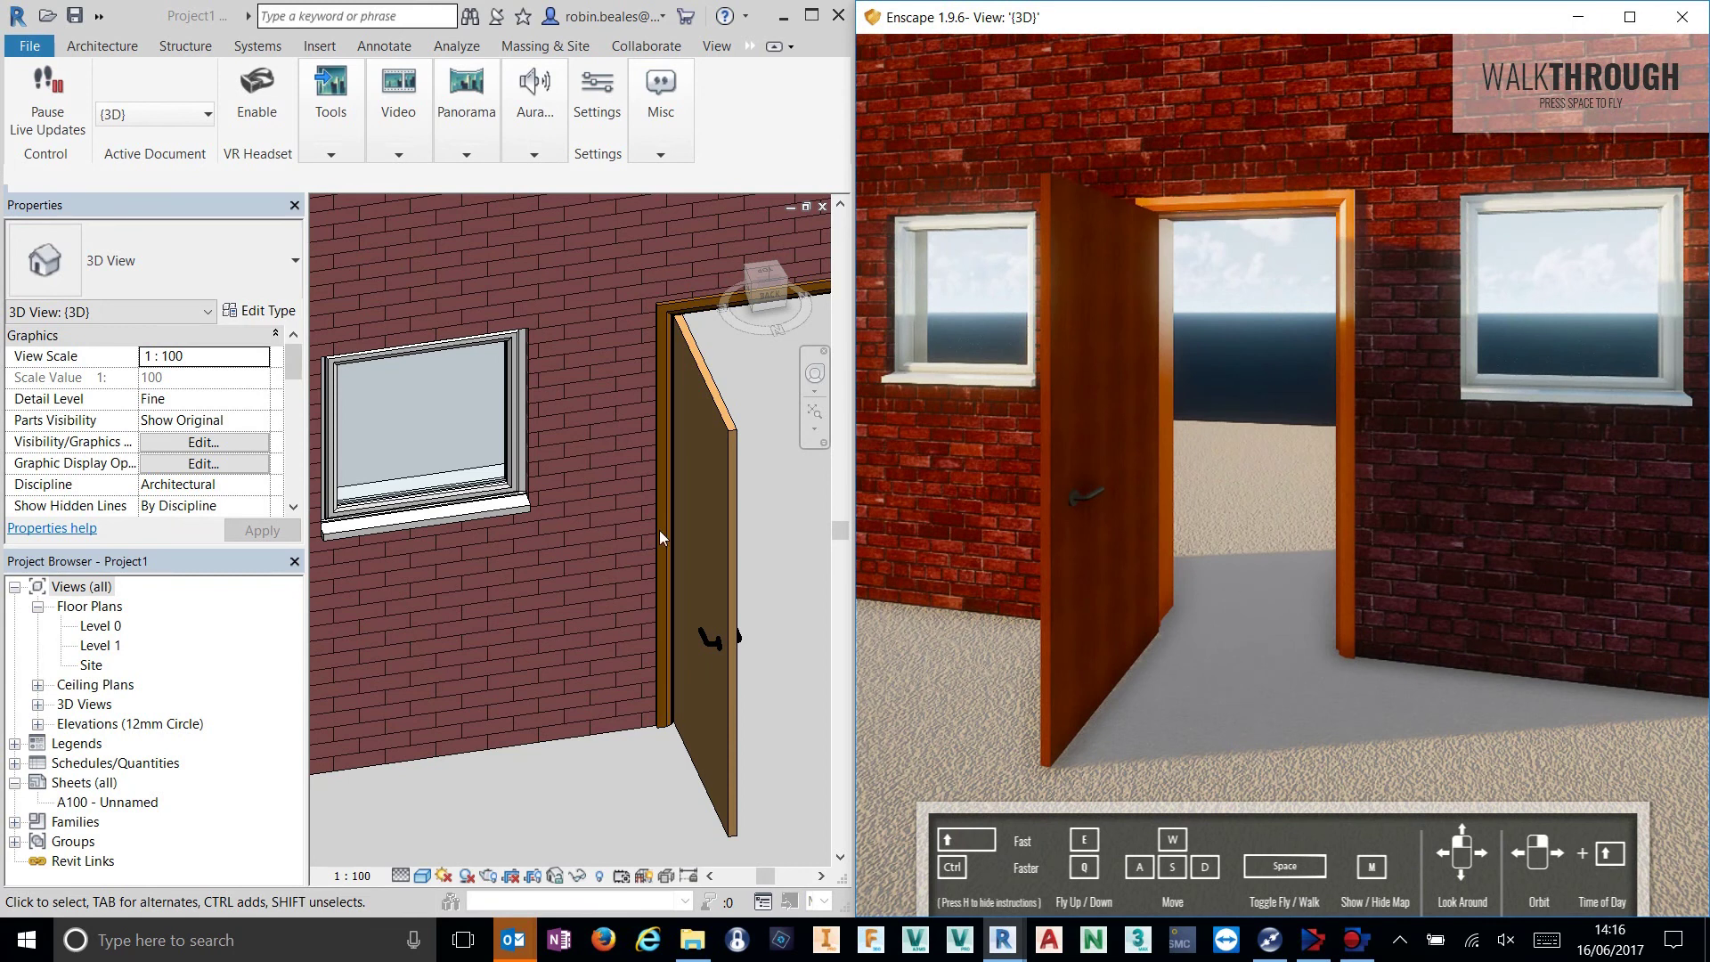
pyautogui.click(586, 799)
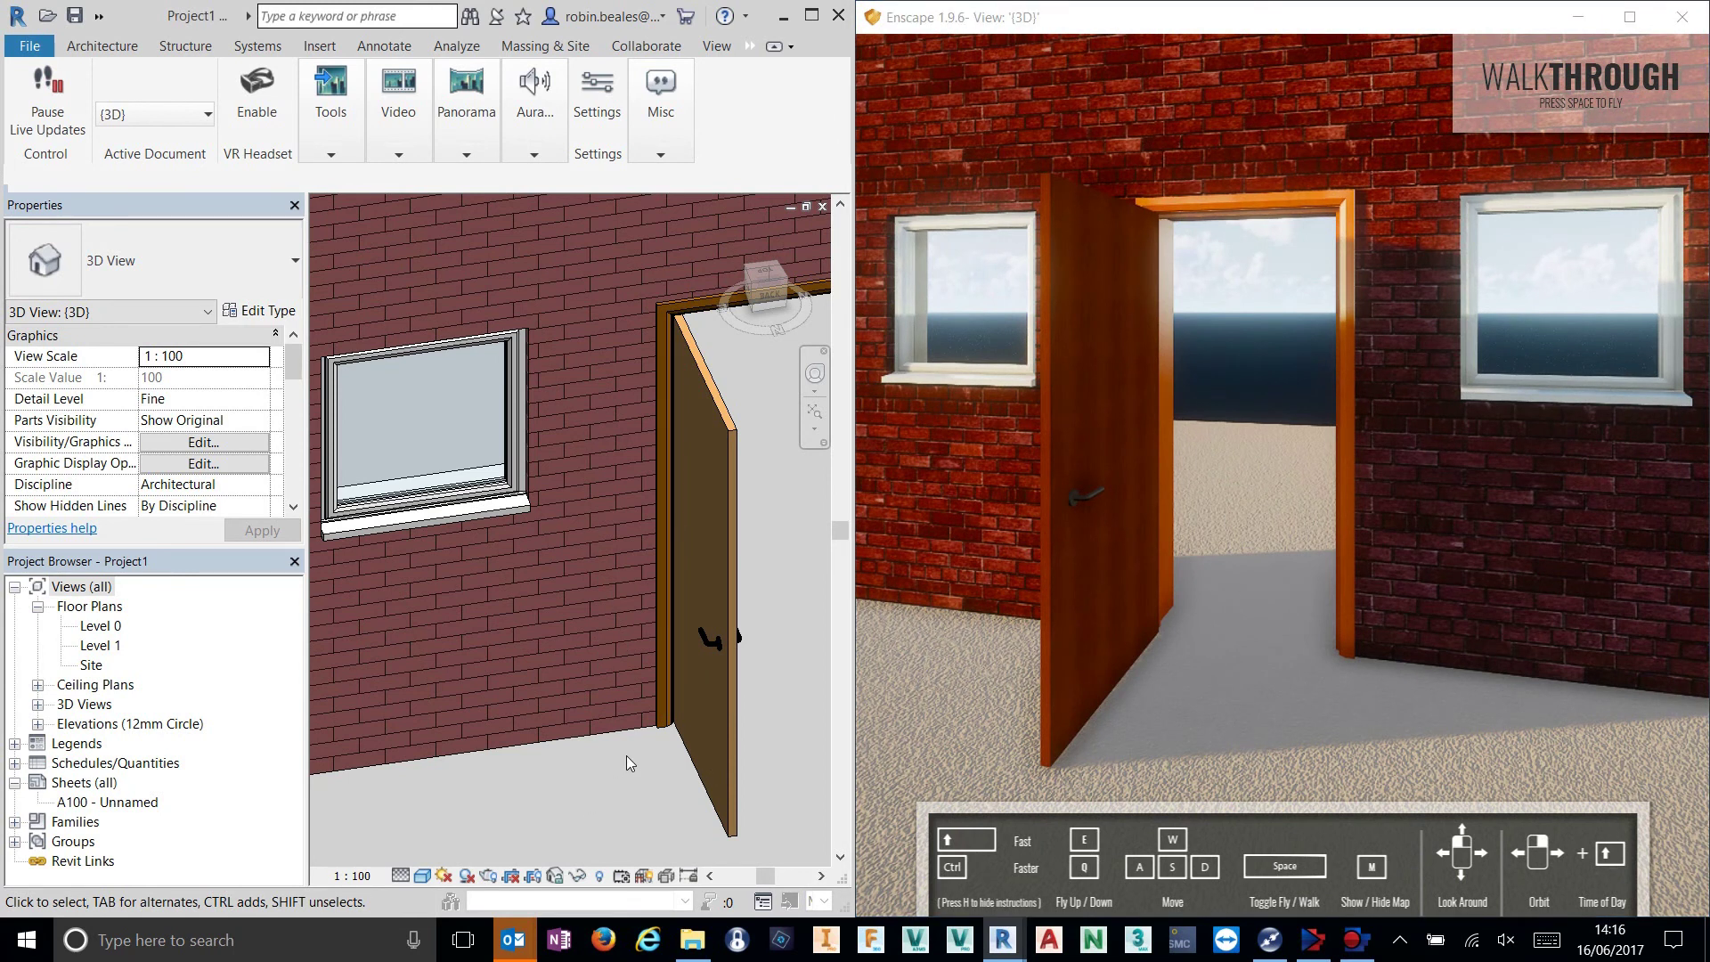
pyautogui.moveTo(627, 759); pyautogui.dragTo(427, 712, button='middle')
# Switch the door to the closed 1010x2110mm type, then back to 1010x2110mm OPEN.
pyautogui.click(524, 390)
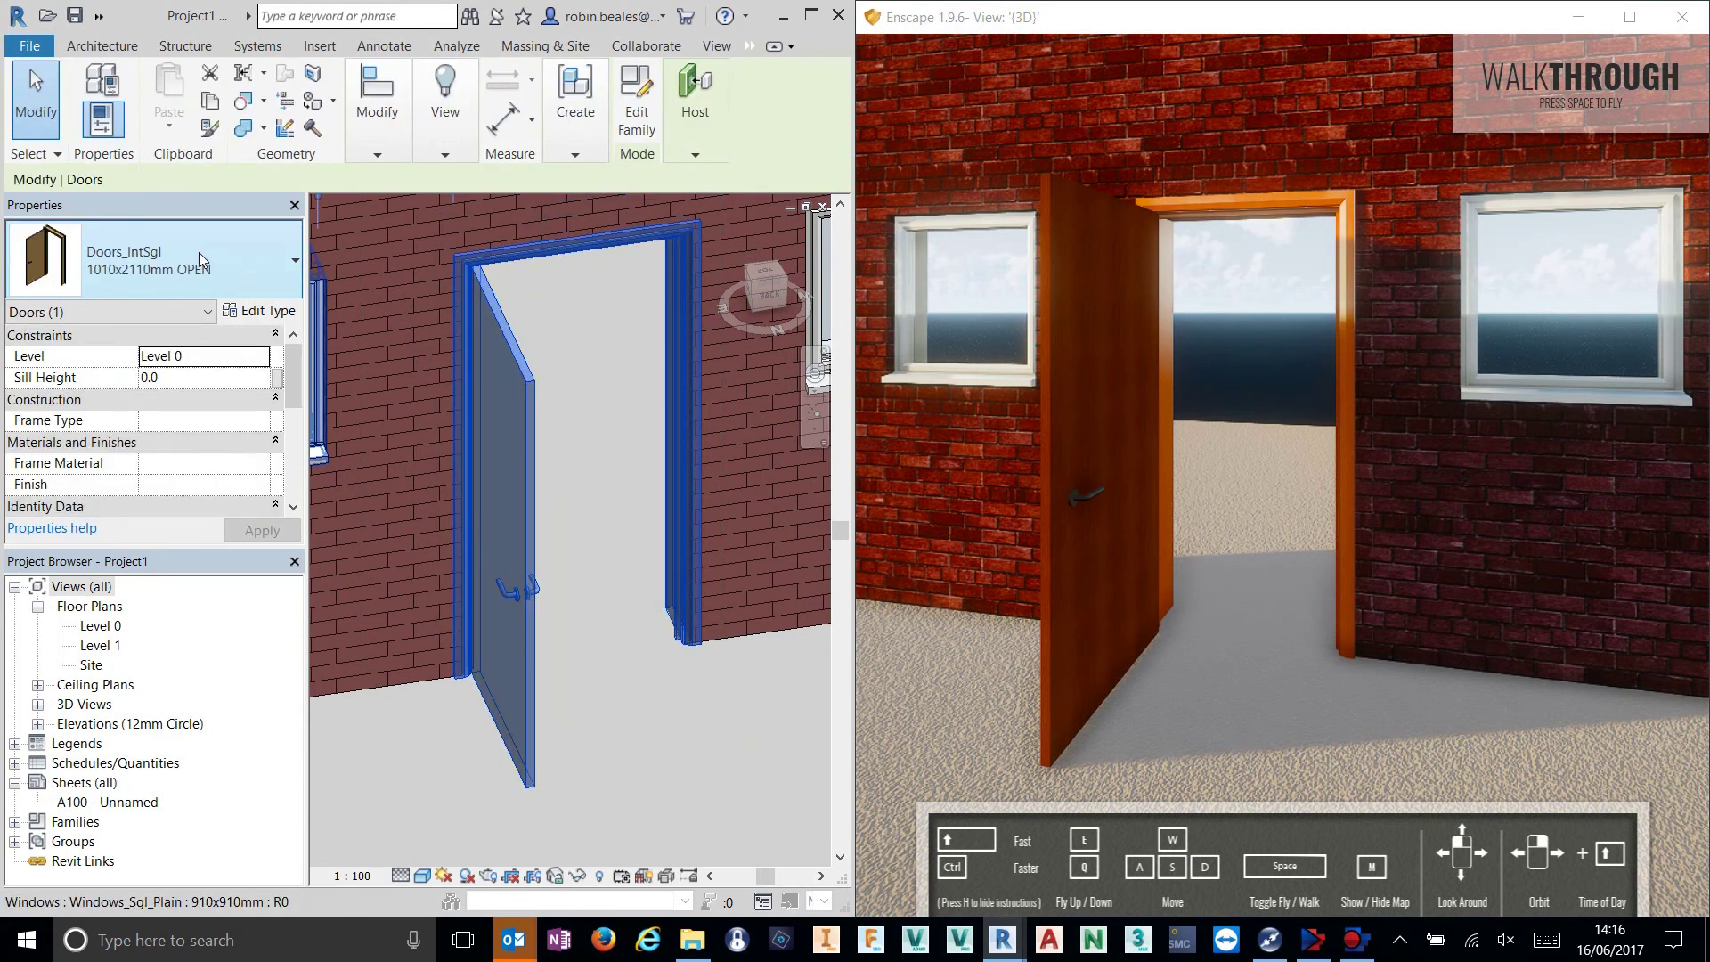
pyautogui.click(193, 260)
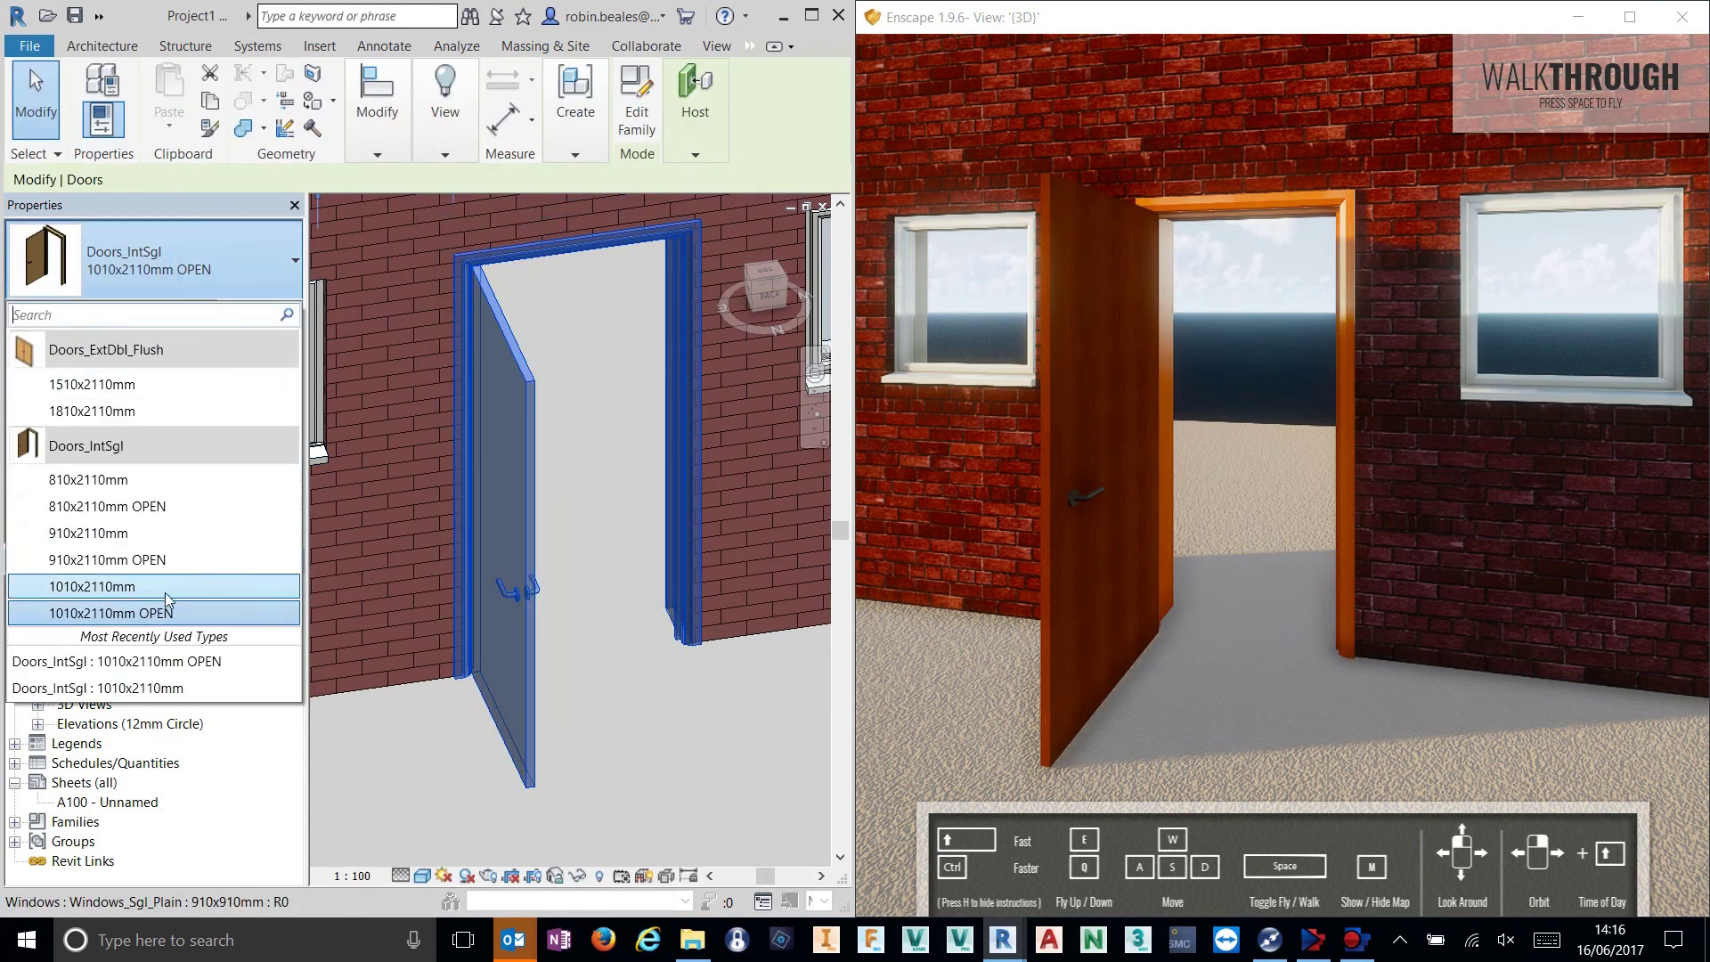
pyautogui.click(92, 586)
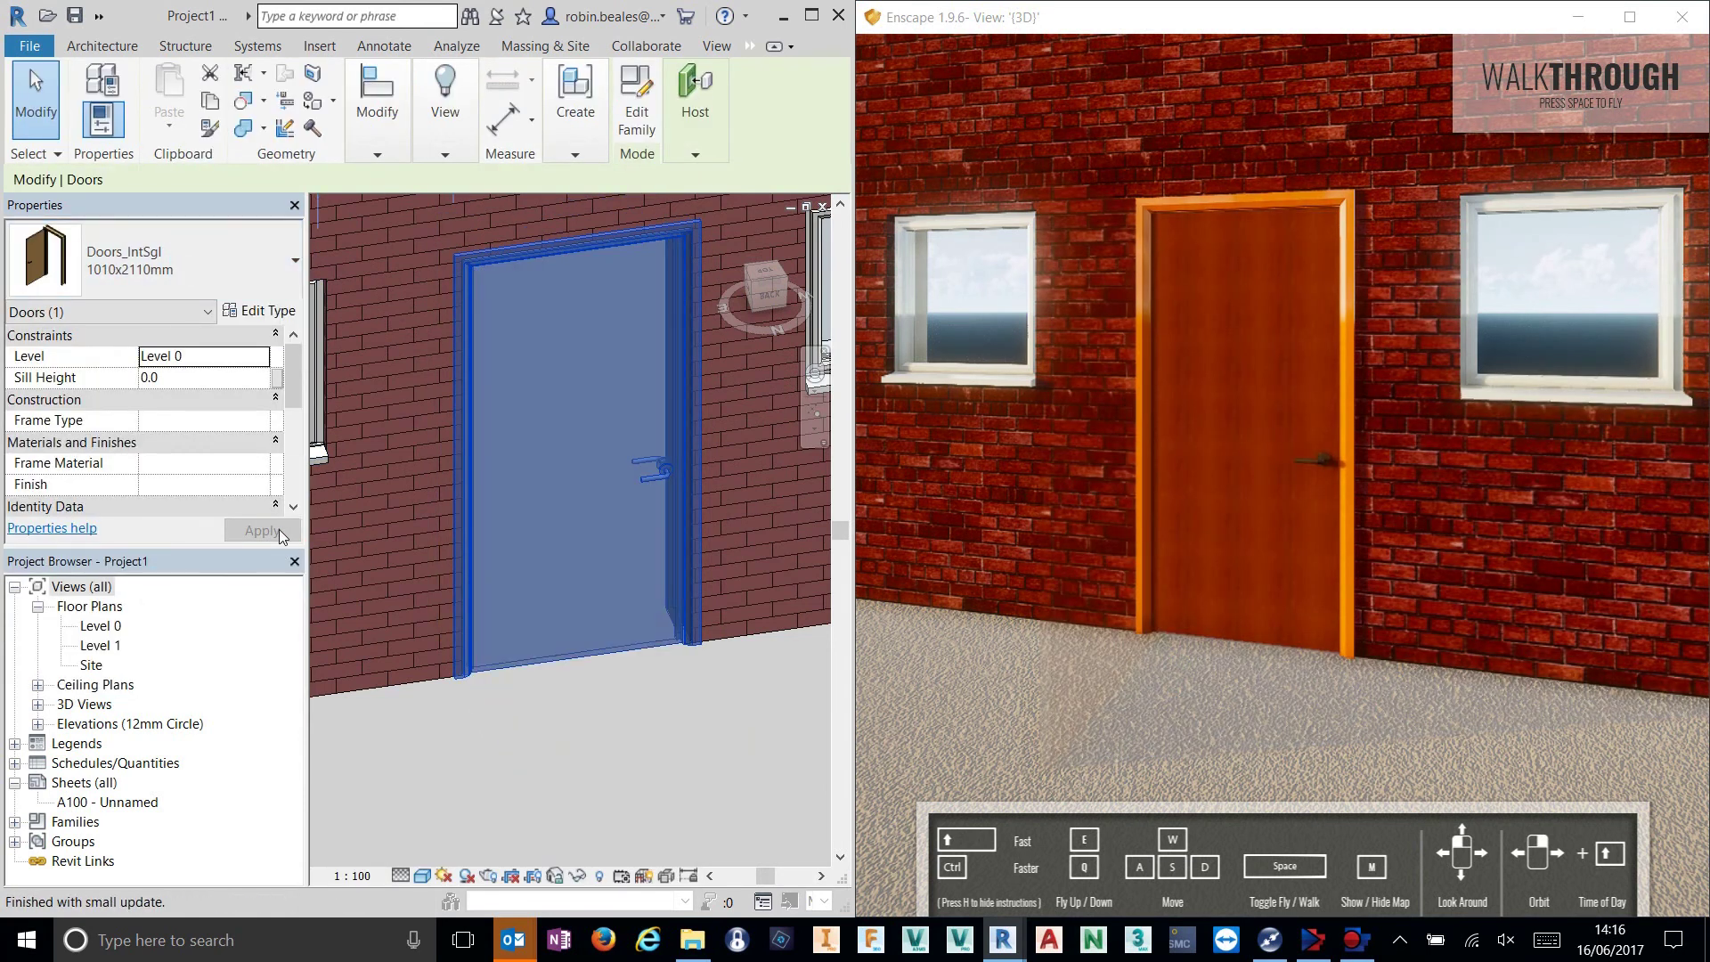
pyautogui.click(173, 258)
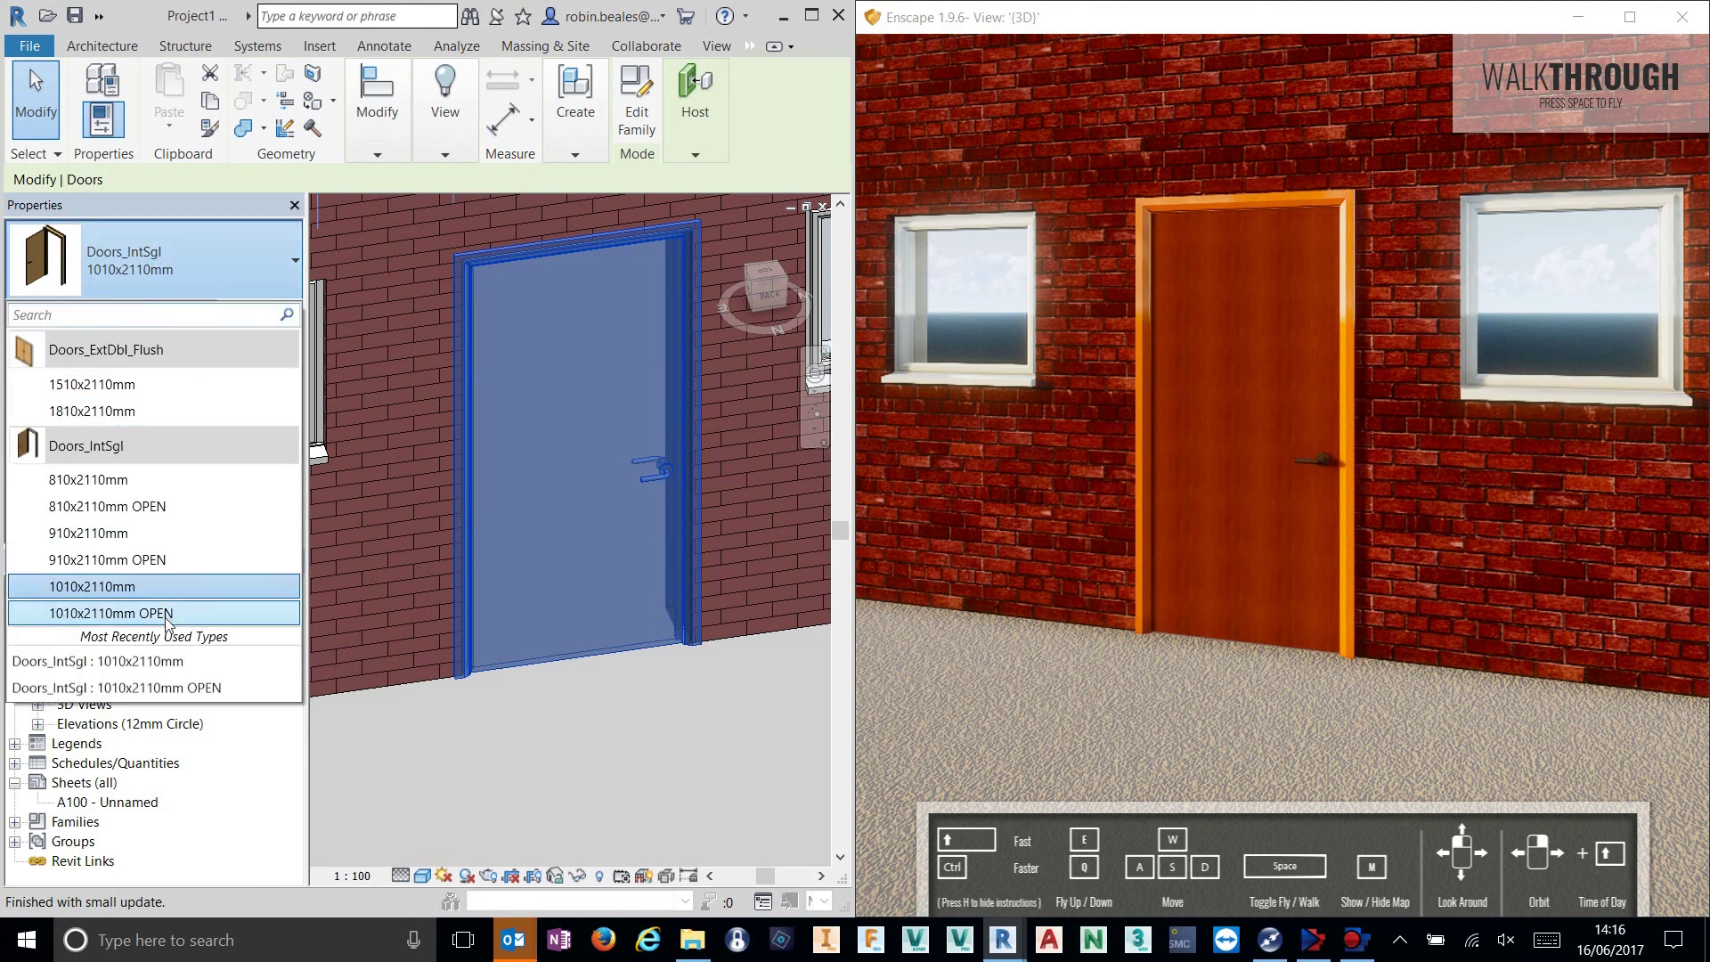
pyautogui.click(161, 613)
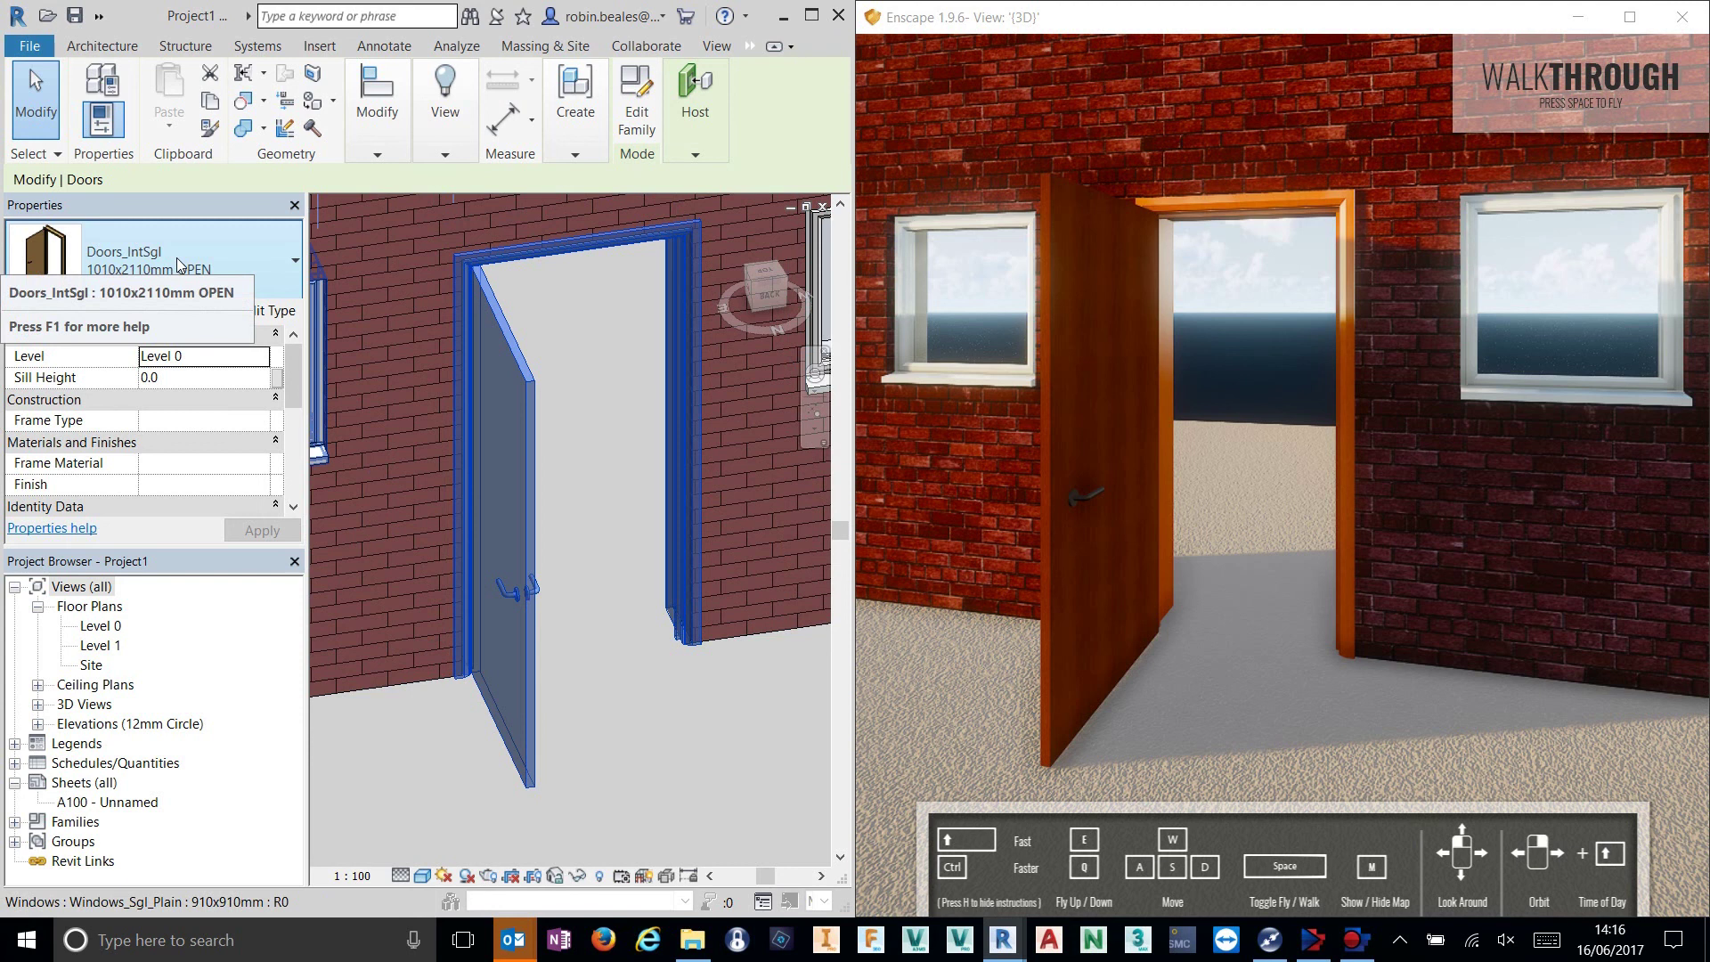
pyautogui.moveTo(1221, 488); pyautogui.dragTo(868, 454)
pyautogui.press('w')
pyautogui.press('w')
pyautogui.press('s')
pyautogui.press('w')
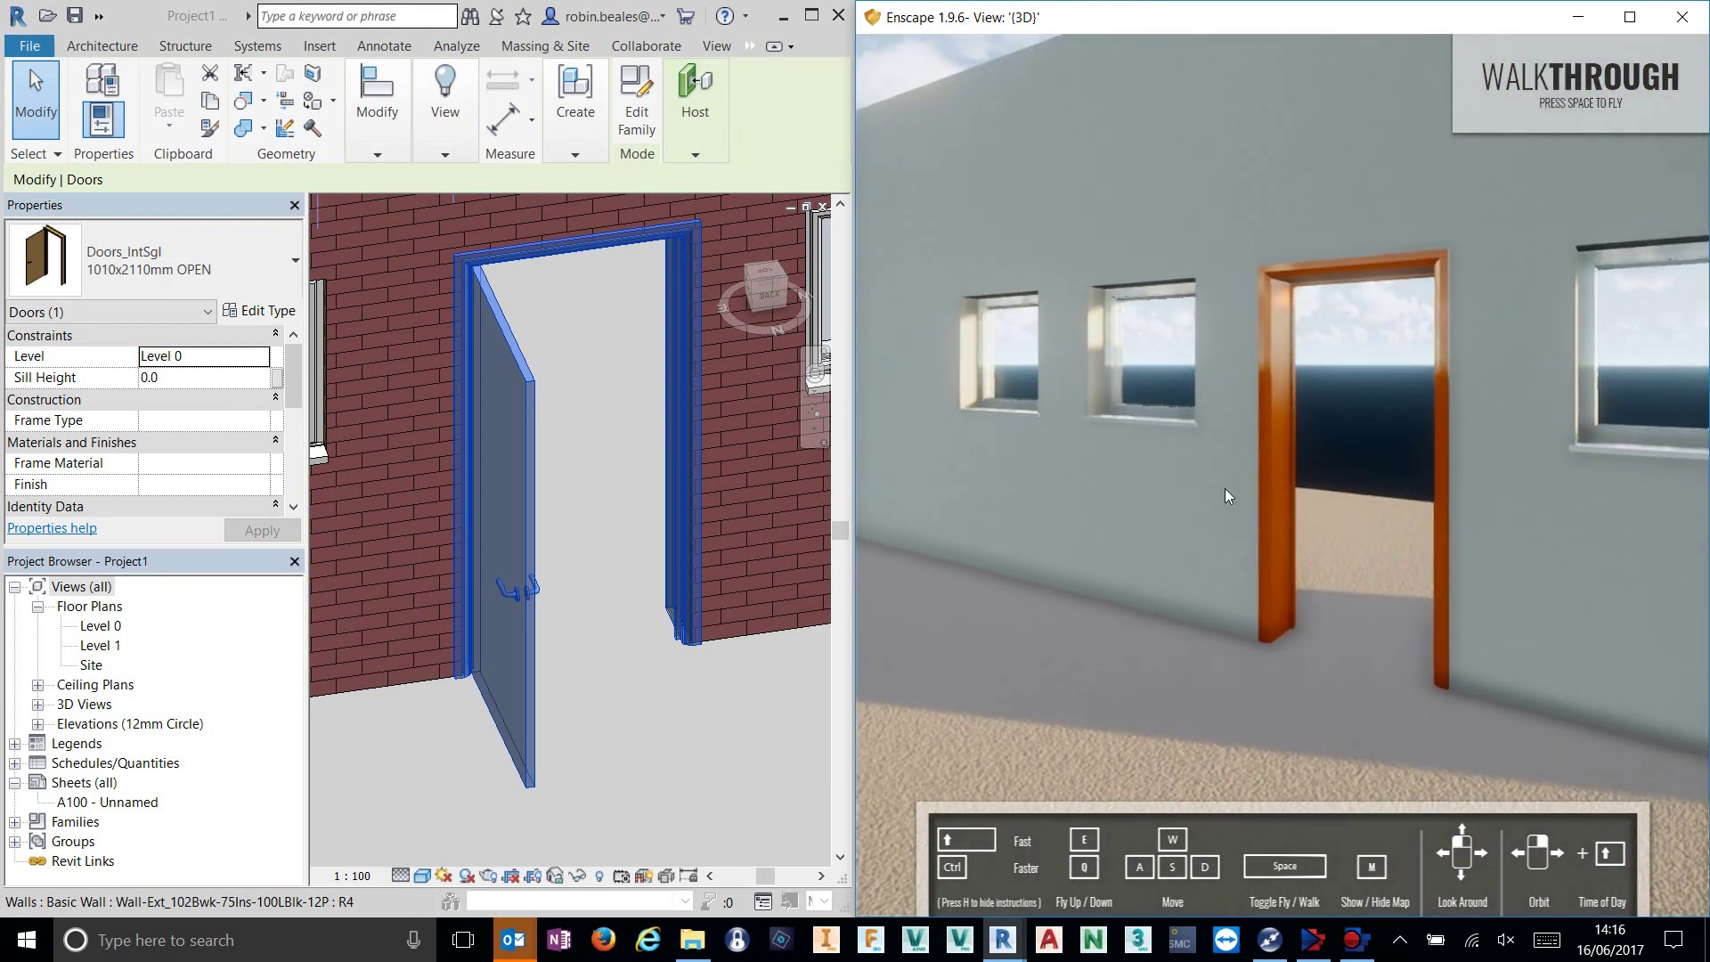
pyautogui.press('w')
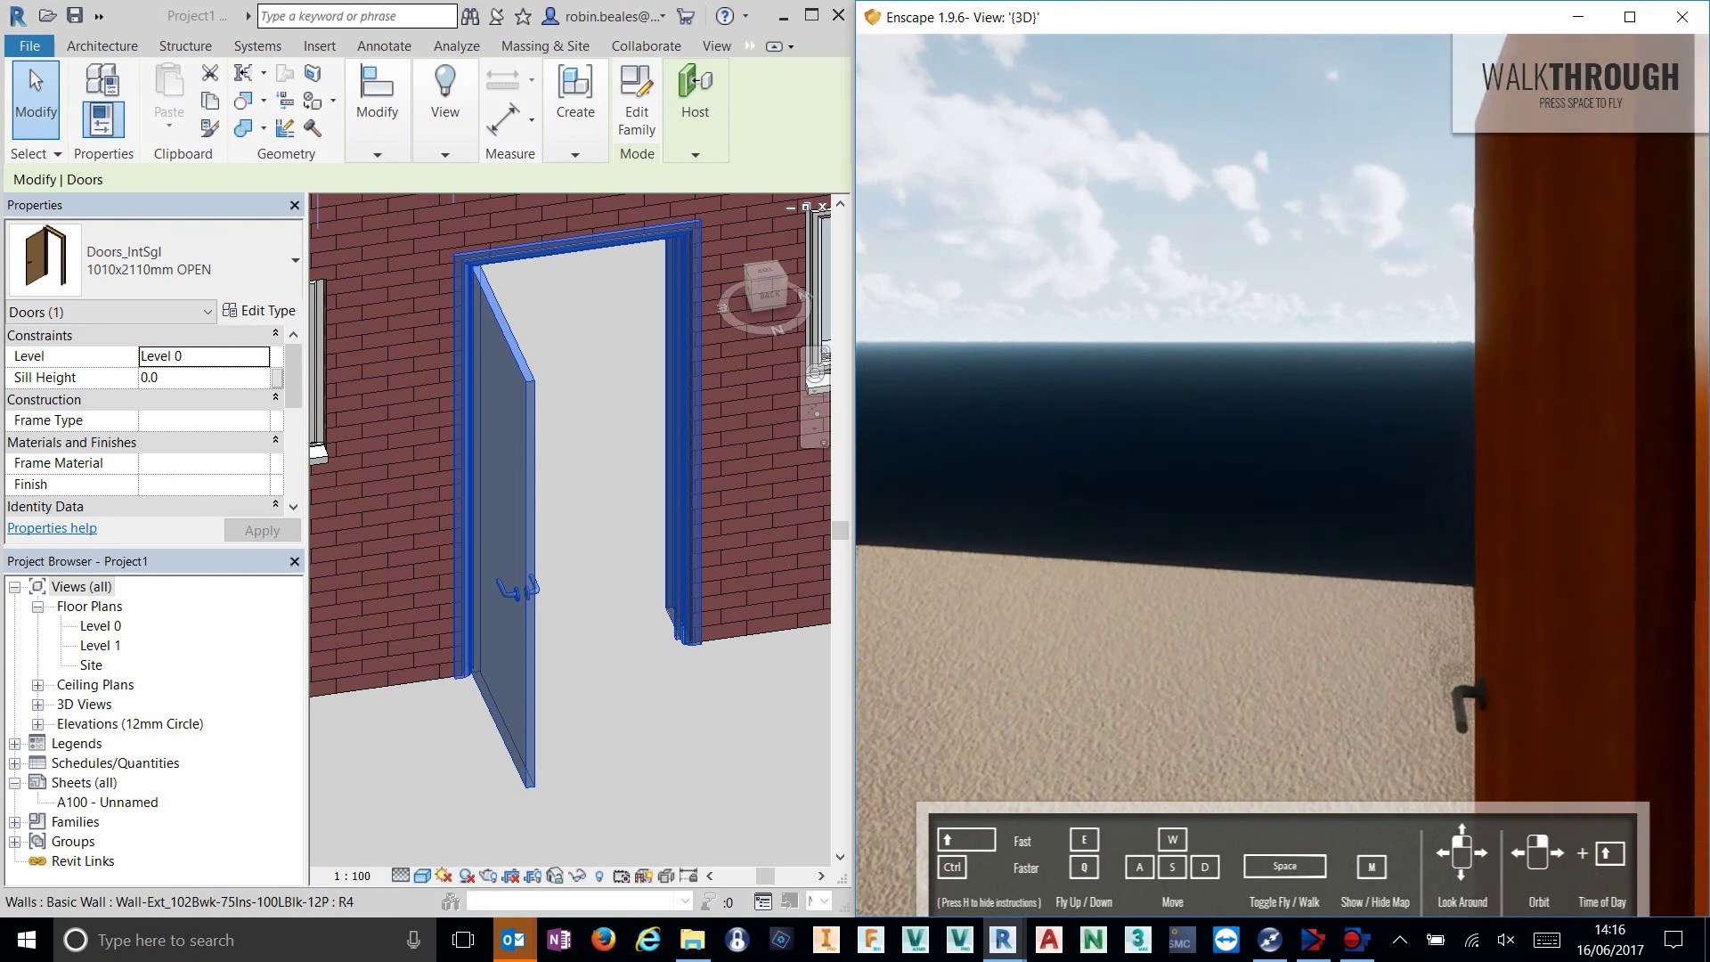
pyautogui.moveTo(1283, 463); pyautogui.dragTo(944, 463)
pyautogui.moveTo(1418, 459); pyautogui.dragTo(1429, 472)
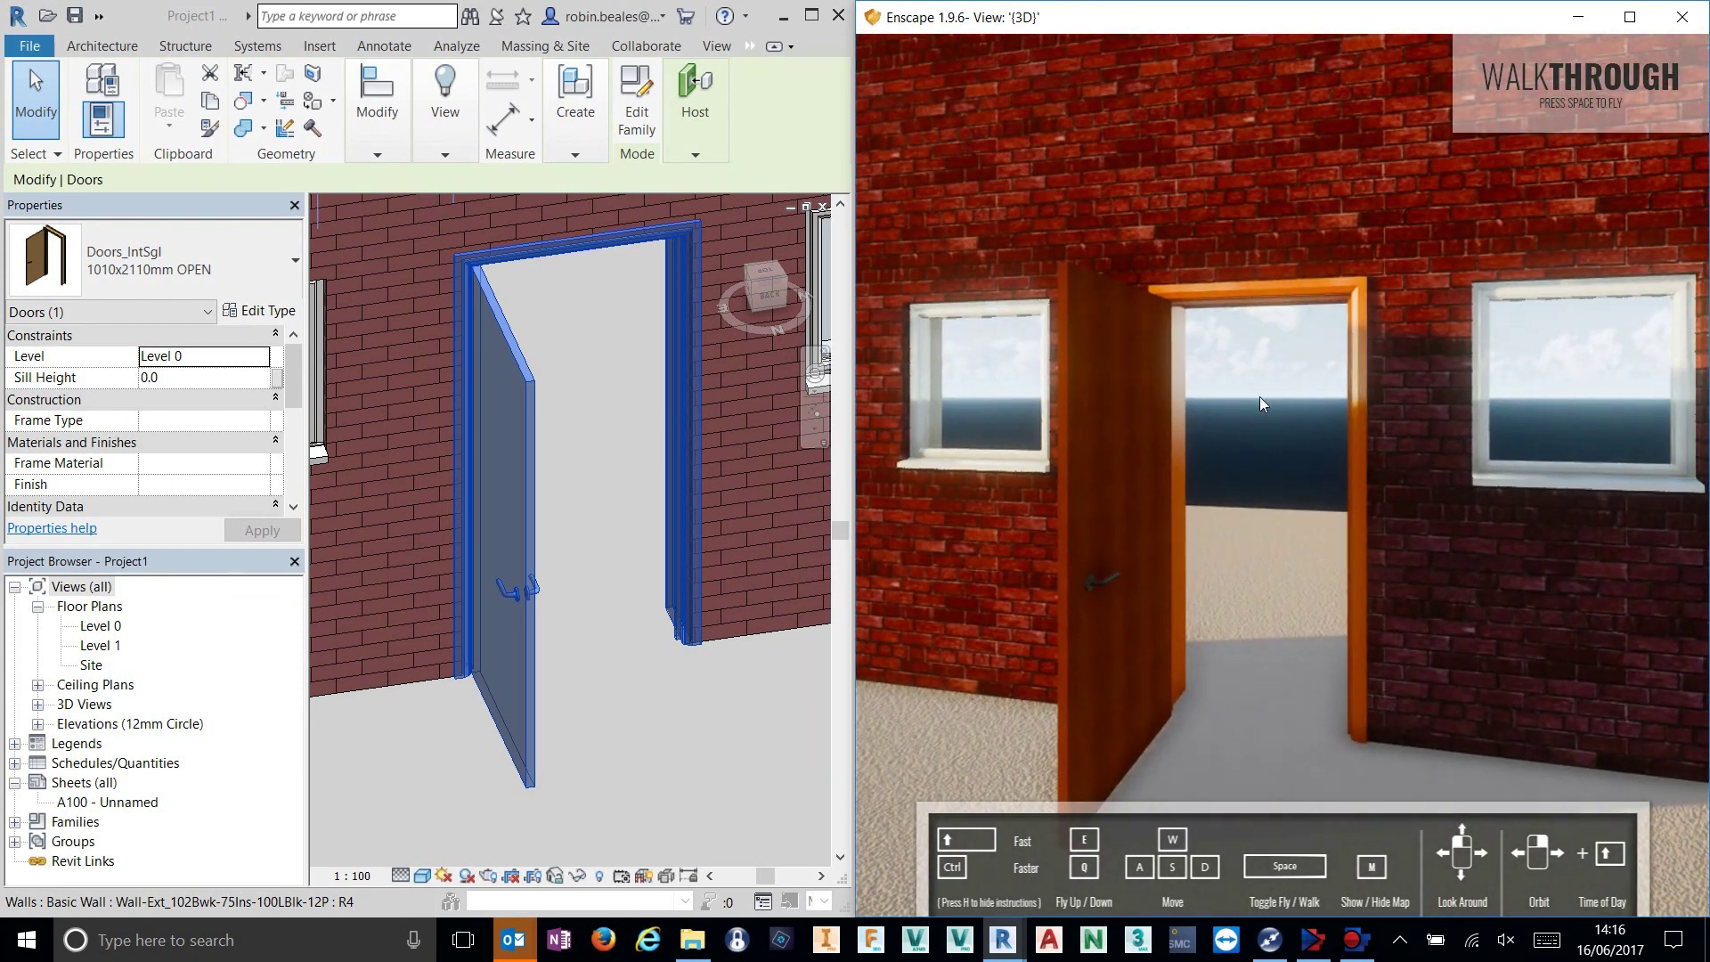